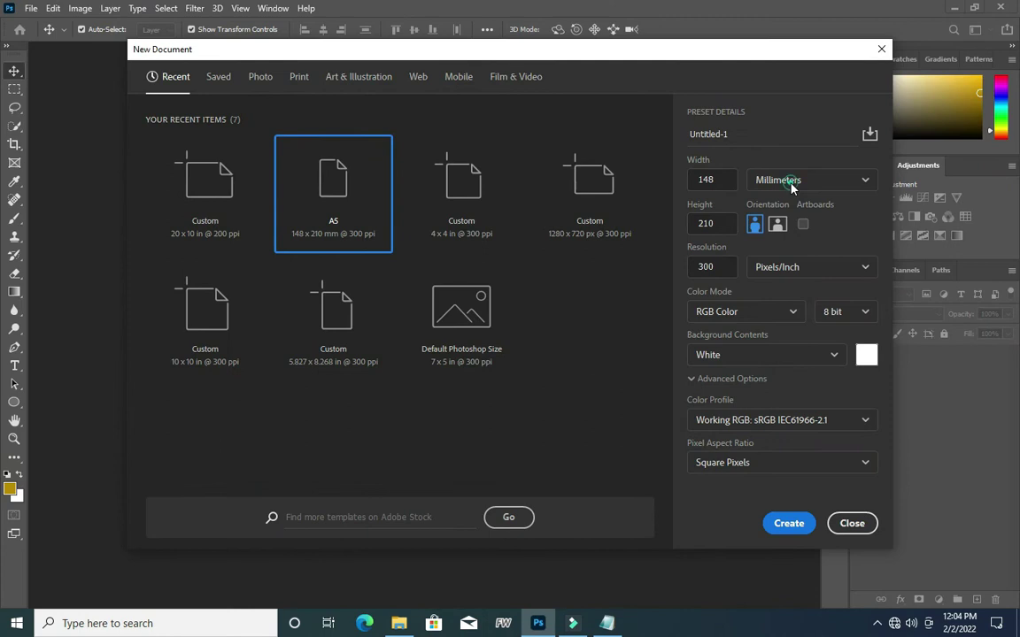
- Create a new document named "Burger banner", 20 by 10 inches, at 200 pixels/inch
left_click(792, 185)
left_click(769, 232)
left_click_drag(725, 179, 670, 183)
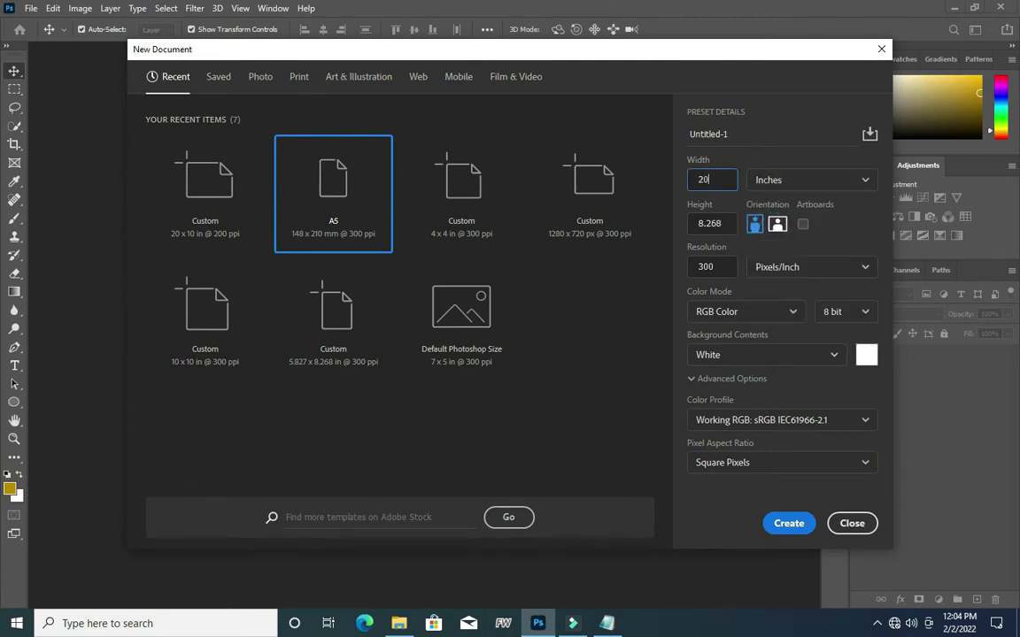
left_click_drag(725, 223, 660, 213)
type("10")
left_click_drag(751, 134, 652, 151)
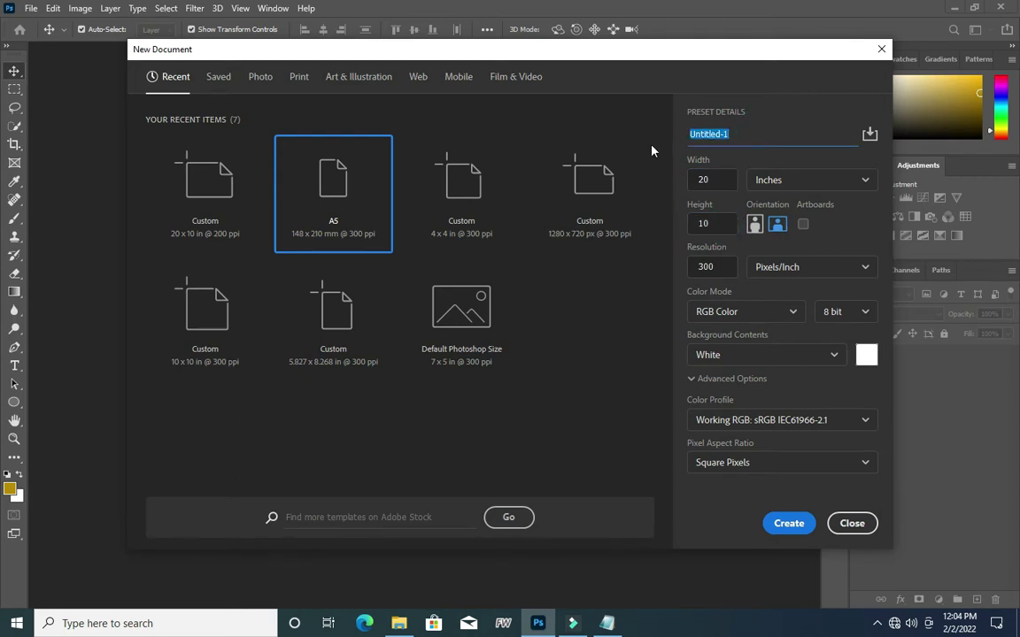
type("Burger banner")
double_click(717, 266)
type("200")
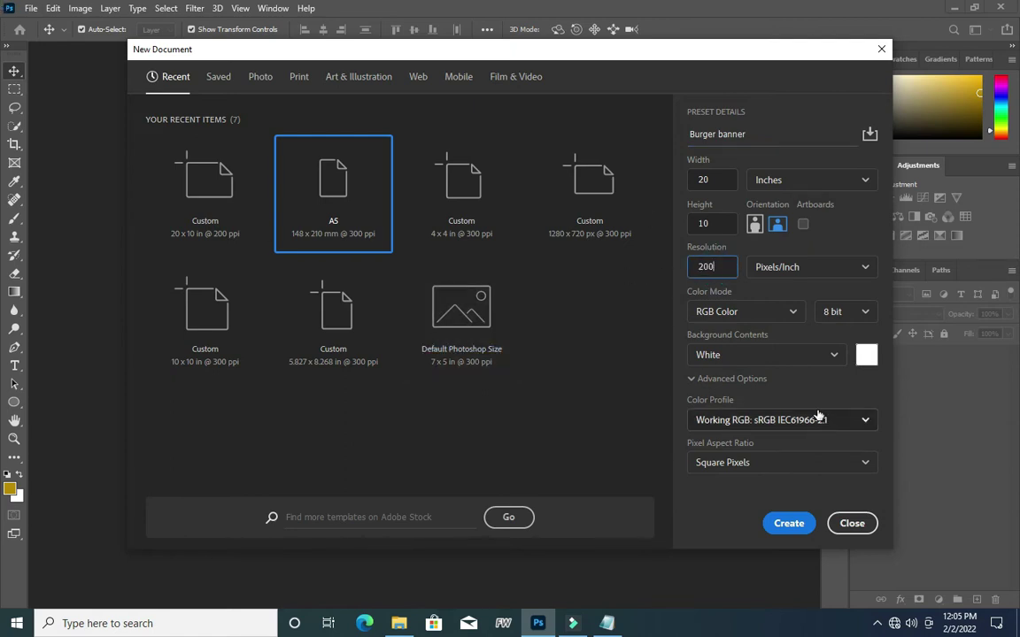
left_click(788, 523)
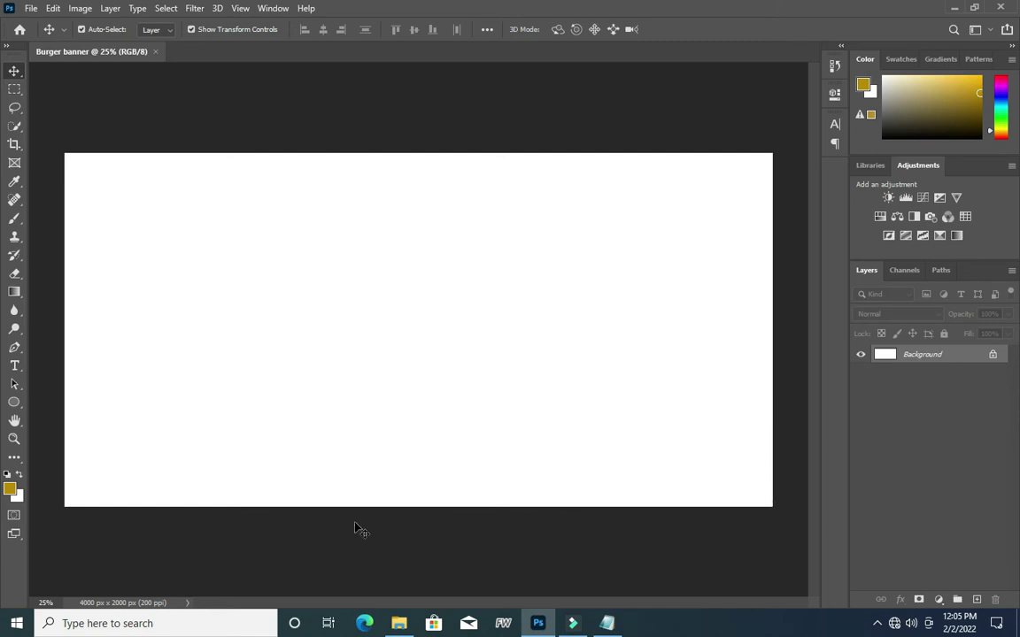
- Place the confetti image "1 (3)" from the burger banner folder and enlarge it to cover the whole canvas
left_click(399, 623)
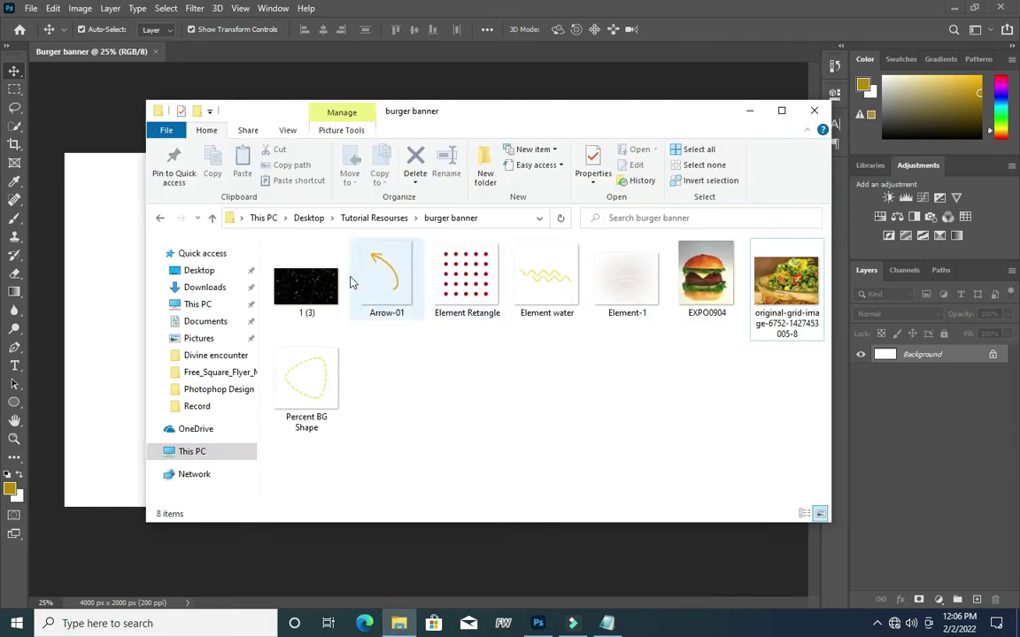
left_click(322, 306)
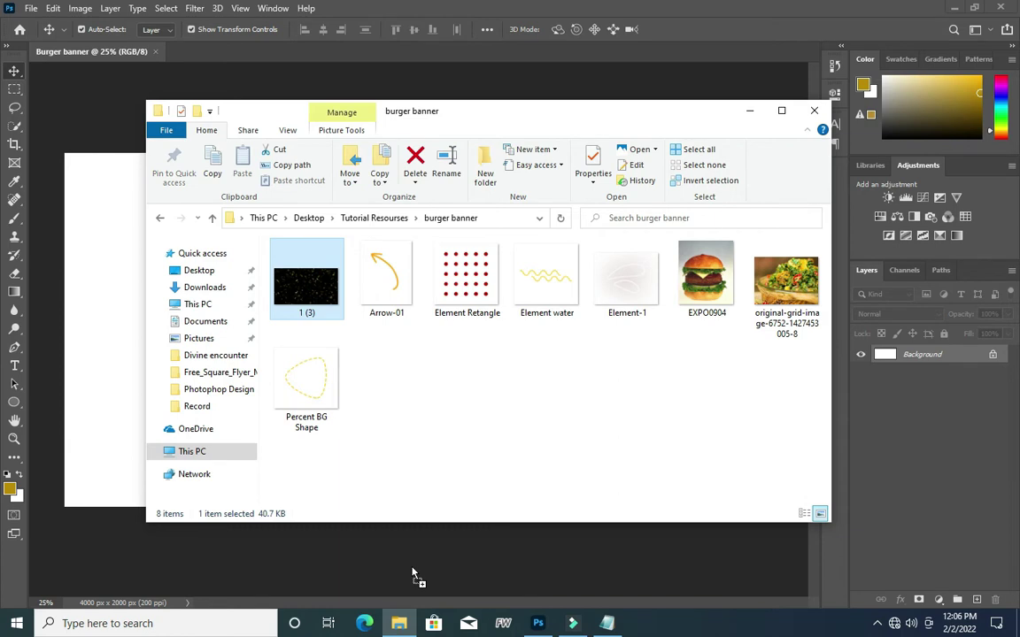
left_click(398, 623)
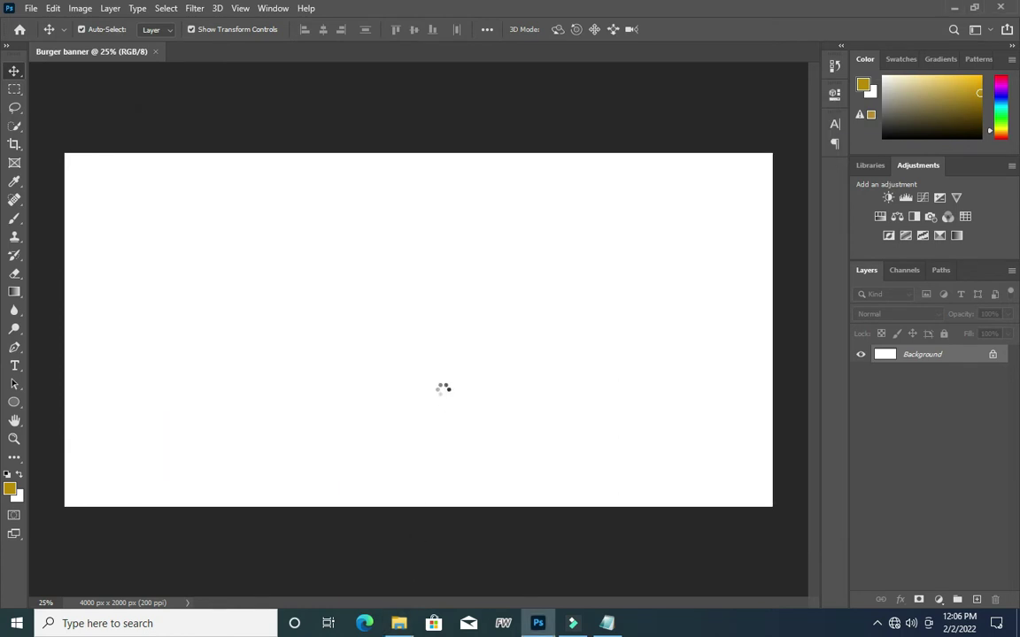
left_click_drag(419, 447, 417, 541)
left_click_drag(417, 211, 410, 119)
key("Return")
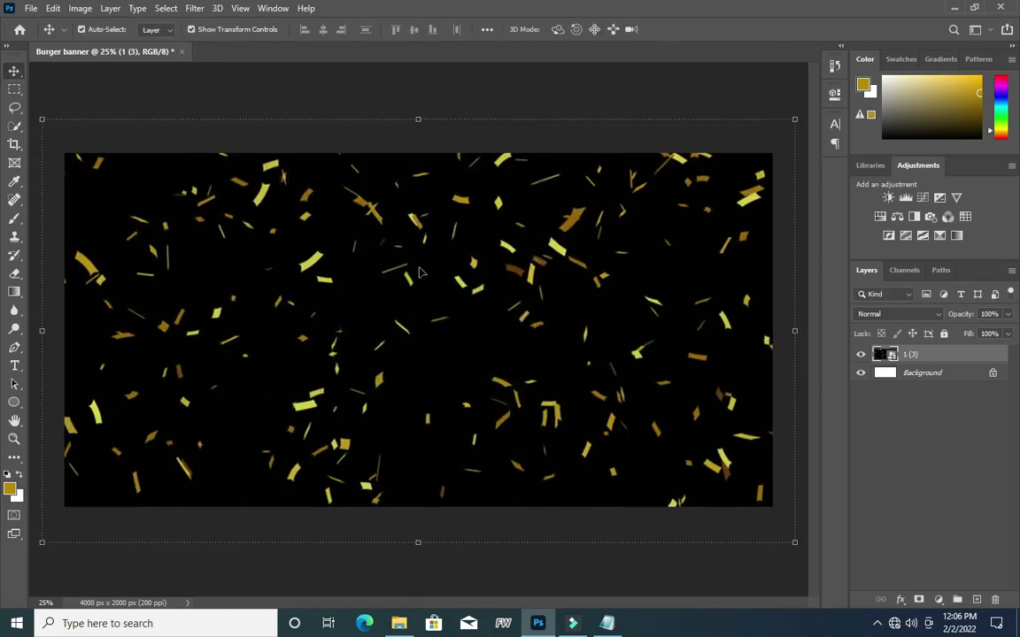
- Apply a Gaussian Blur with a radius of 45.6 pixels to the confetti layer
left_click(202, 8)
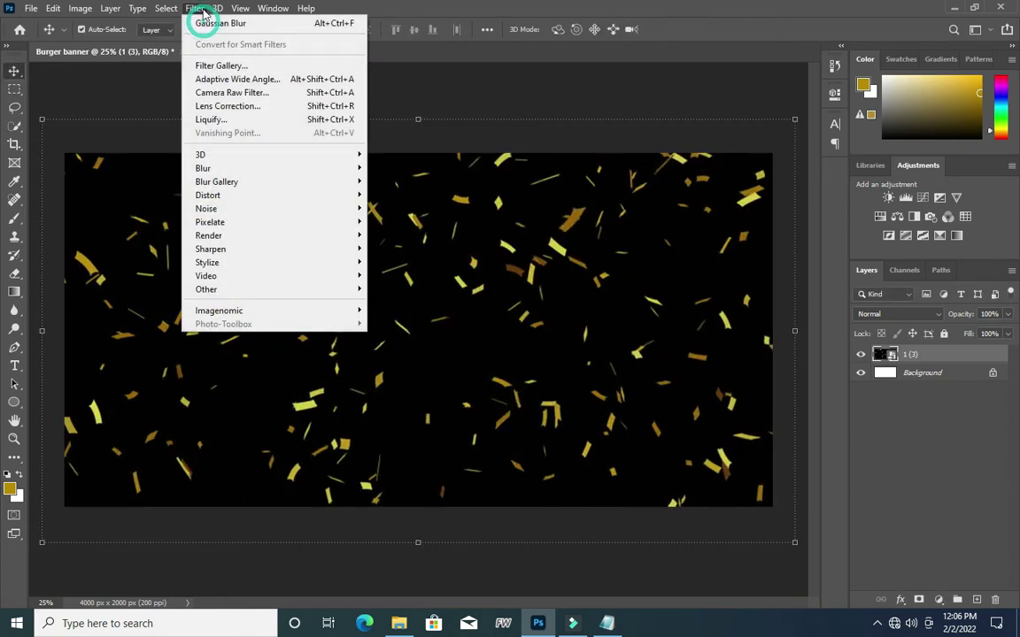
mouse_move(246, 167)
left_click(407, 228)
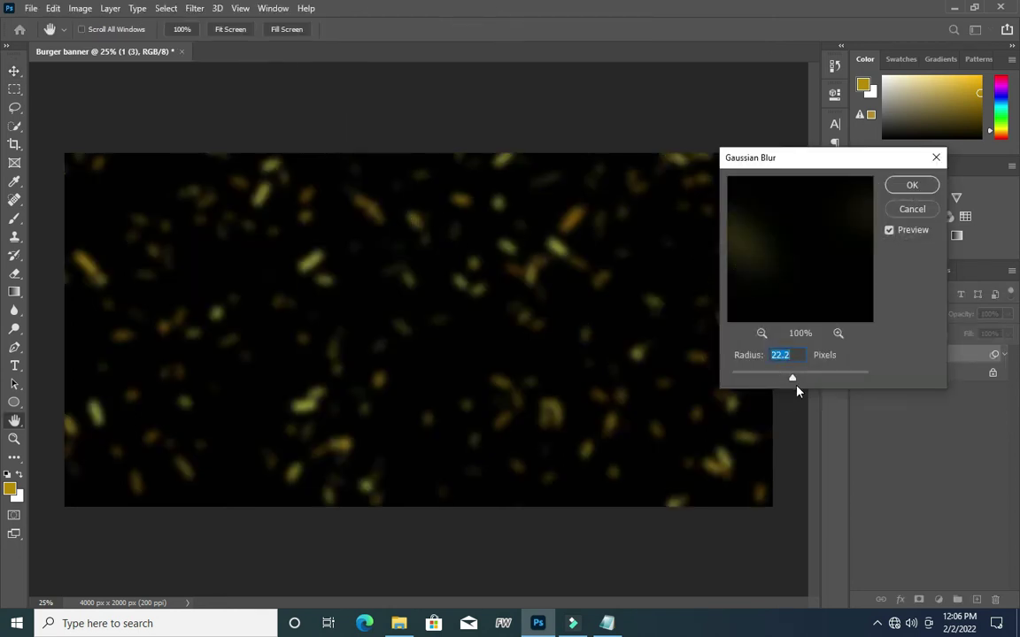
left_click_drag(792, 381, 806, 382)
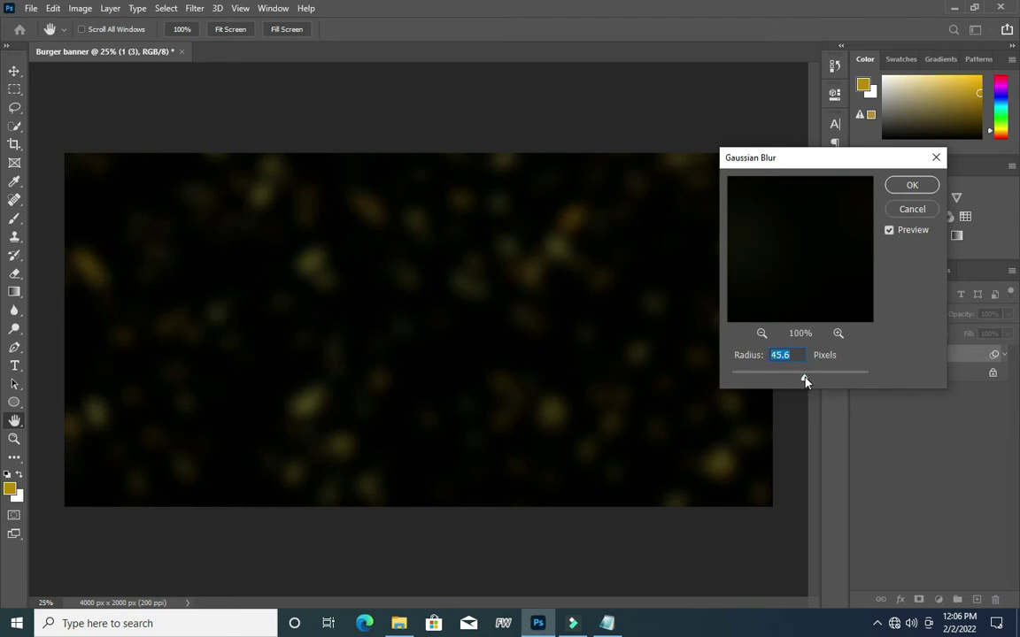
left_click(910, 186)
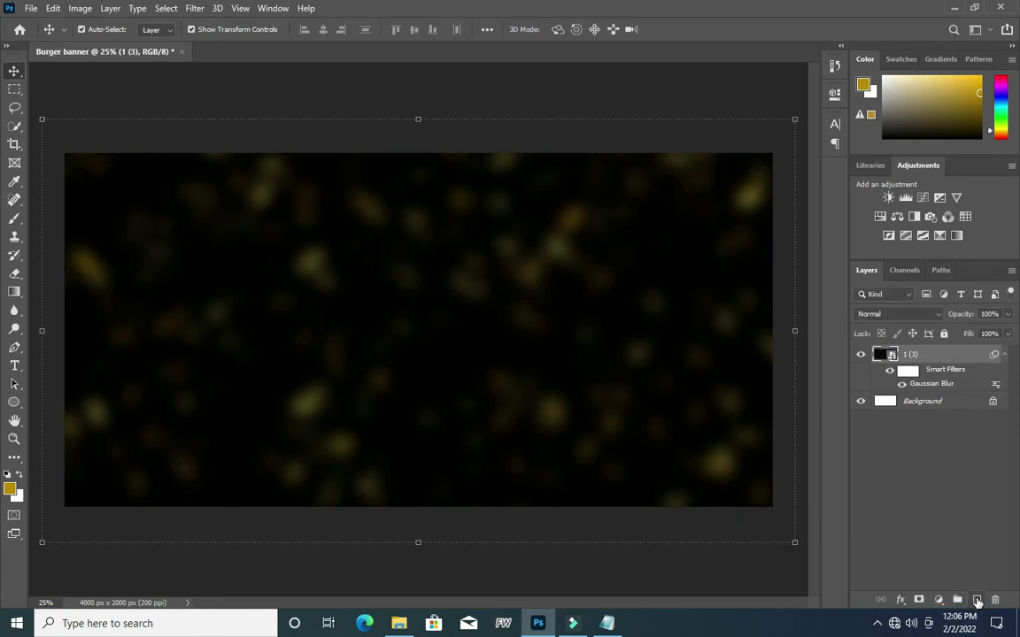
- Add a new layer above the confetti and choose the brush preset "Kyle's Concept Brushes - Brancher Big"
left_click(976, 600)
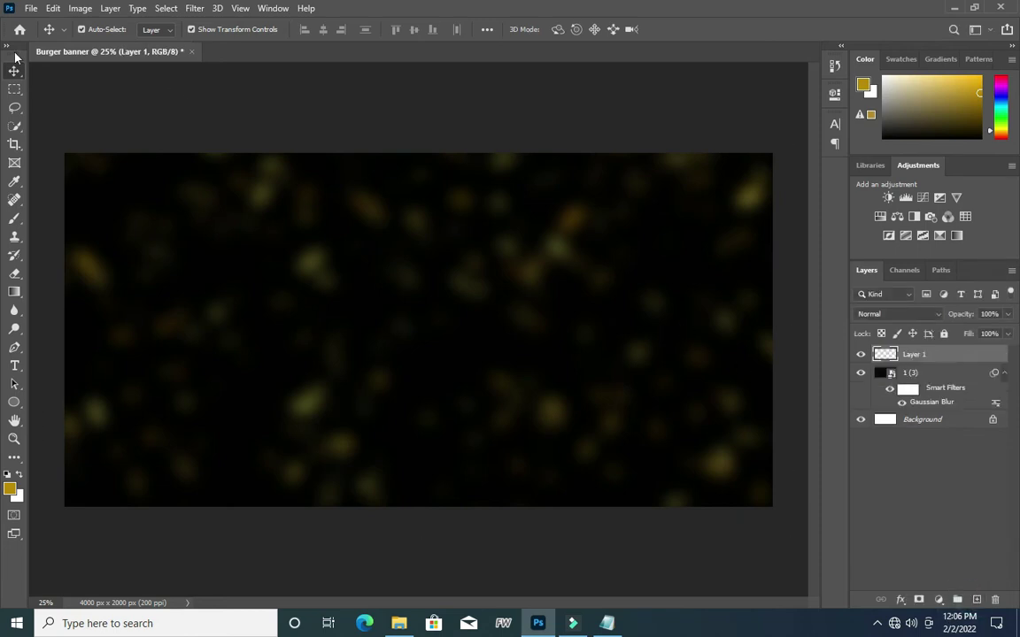
left_click(15, 218)
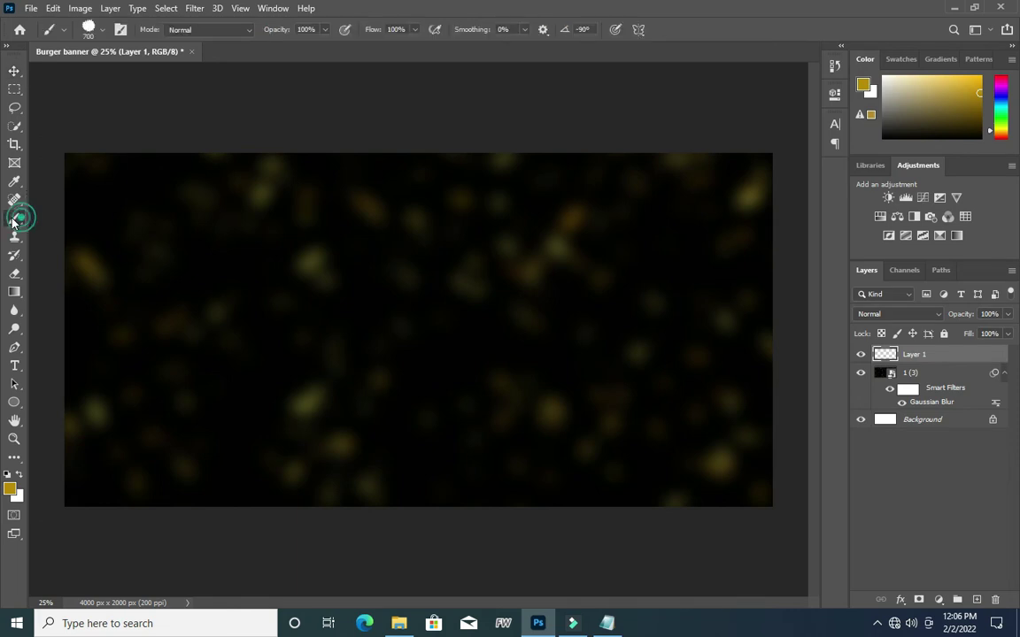
left_click(100, 33)
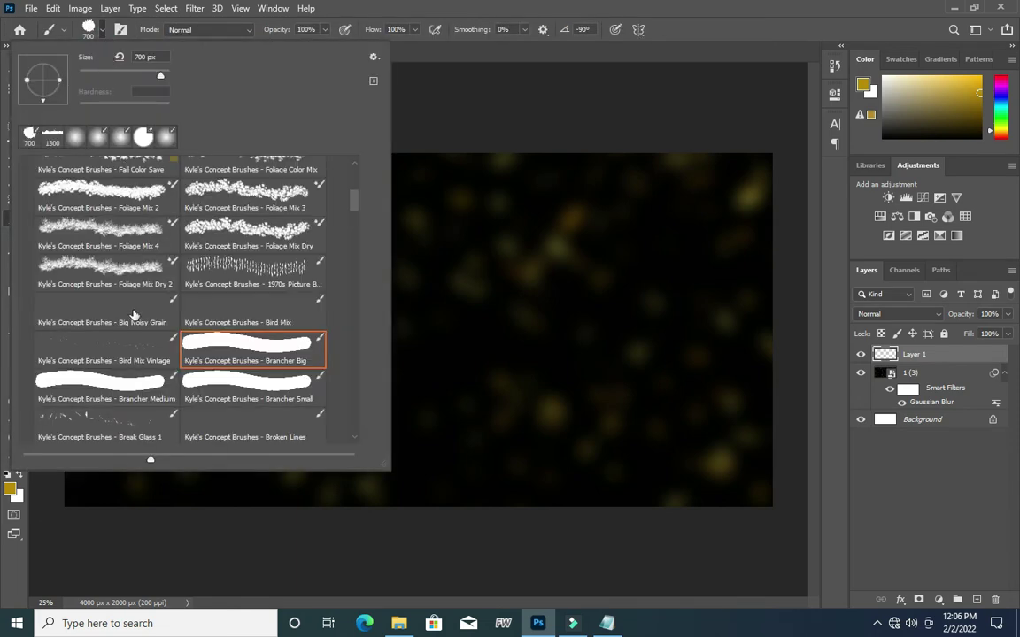
left_click(238, 354)
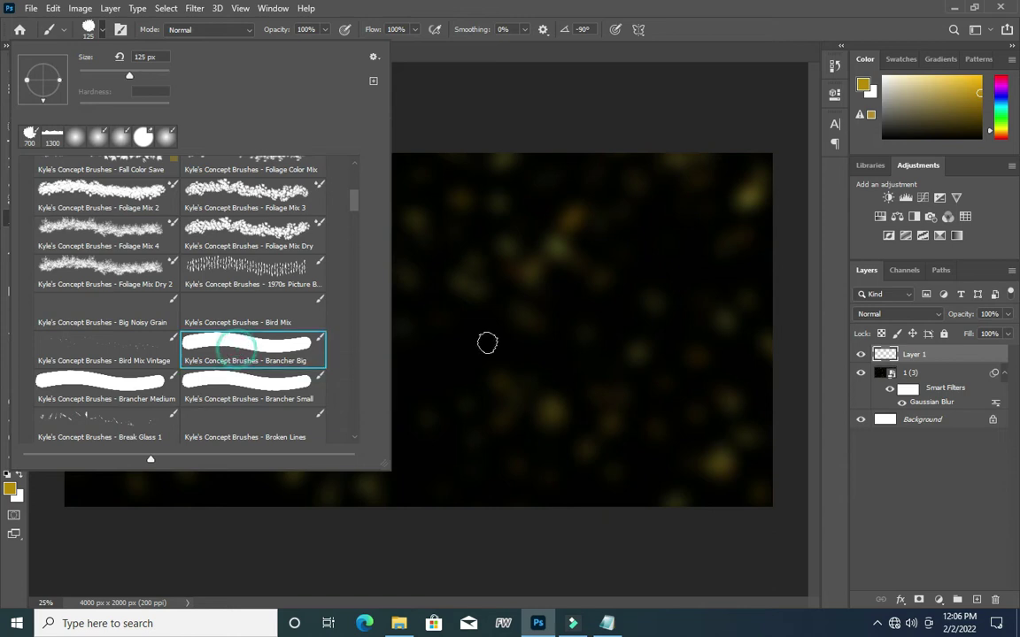
left_click(110, 389)
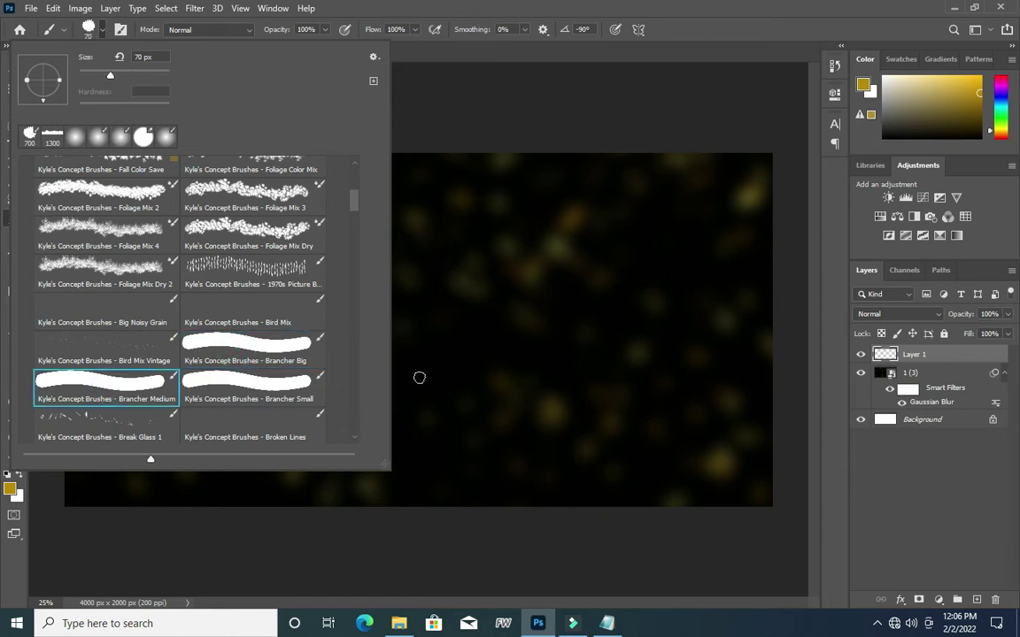
left_click(227, 339)
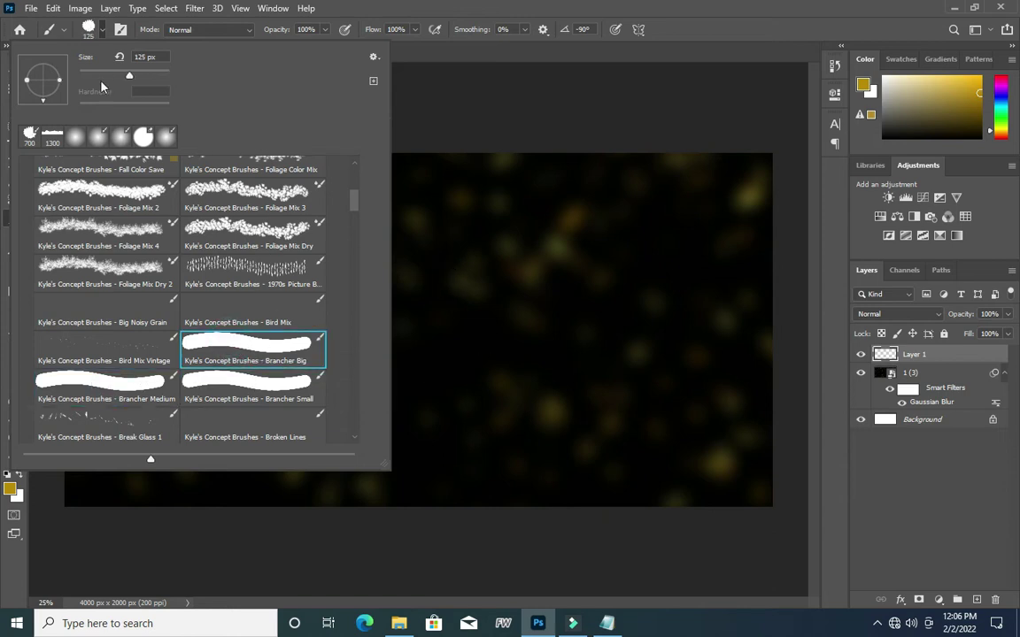
- Enlarge the brush to 900 px and paint the right part of the canvas dark gold with a ragged diagonal edge
left_click(100, 33)
key("bracketright")
key("bracketright")
key("bracketright")
key("bracketright")
key("bracketright")
key("bracketright")
key("bracketright")
key("bracketright")
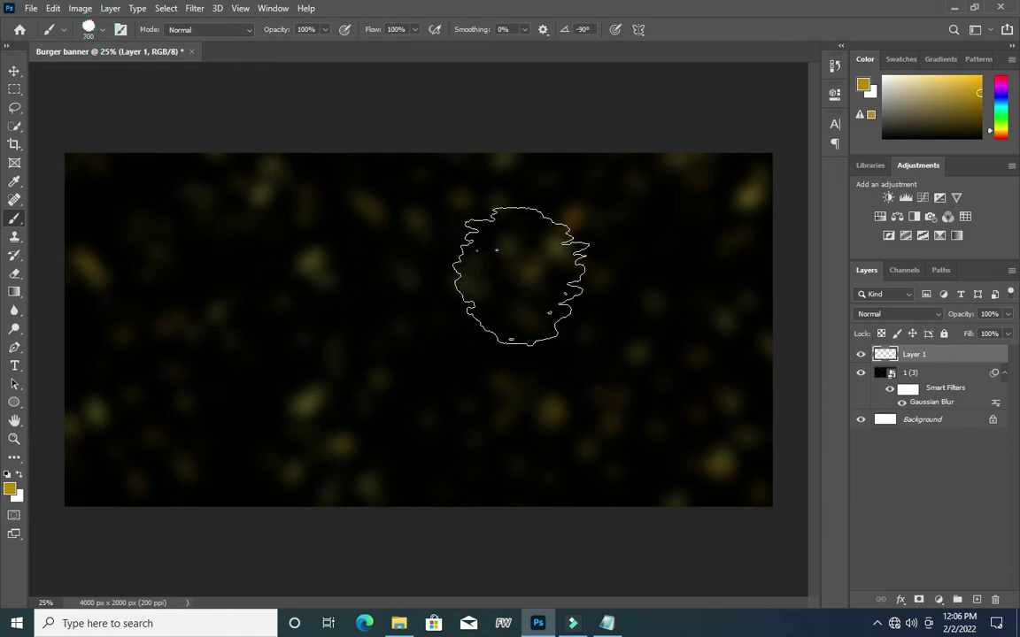
key("bracketright")
key("bracketright")
mouse_move(736, 195)
left_mouse_down()
mouse_move(673, 358)
mouse_move(583, 483)
mouse_move(706, 387)
mouse_move(722, 478)
left_mouse_up()
mouse_move(670, 205)
left_mouse_down()
mouse_move(581, 409)
mouse_move(495, 462)
mouse_move(519, 437)
mouse_move(530, 471)
mouse_move(491, 478)
mouse_move(485, 466)
mouse_move(487, 478)
mouse_move(482, 425)
mouse_move(506, 407)
mouse_move(539, 410)
mouse_move(650, 227)
mouse_move(642, 221)
mouse_move(604, 255)
mouse_move(632, 235)
mouse_move(513, 429)
mouse_move(455, 478)
mouse_move(478, 487)
mouse_move(428, 485)
mouse_move(462, 498)
mouse_move(519, 410)
mouse_move(555, 380)
mouse_move(558, 307)
mouse_move(482, 527)
mouse_move(446, 540)
mouse_move(563, 368)
mouse_move(584, 301)
mouse_move(630, 227)
mouse_move(626, 217)
mouse_move(646, 217)
left_mouse_up()
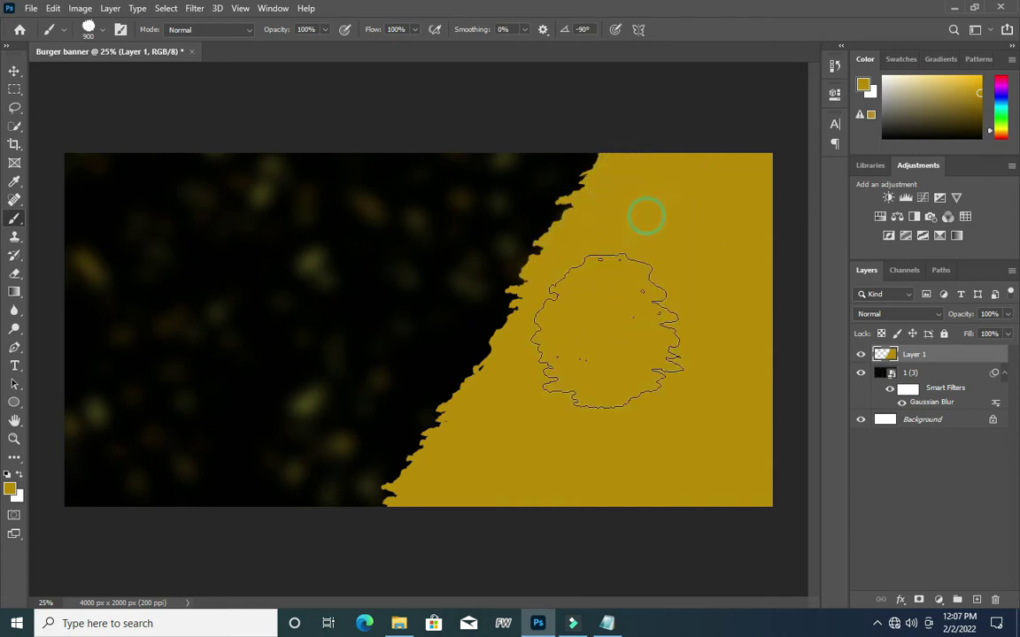
mouse_move(528, 391)
left_mouse_down()
mouse_move(664, 410)
mouse_move(626, 409)
mouse_move(645, 193)
mouse_move(538, 446)
left_mouse_up()
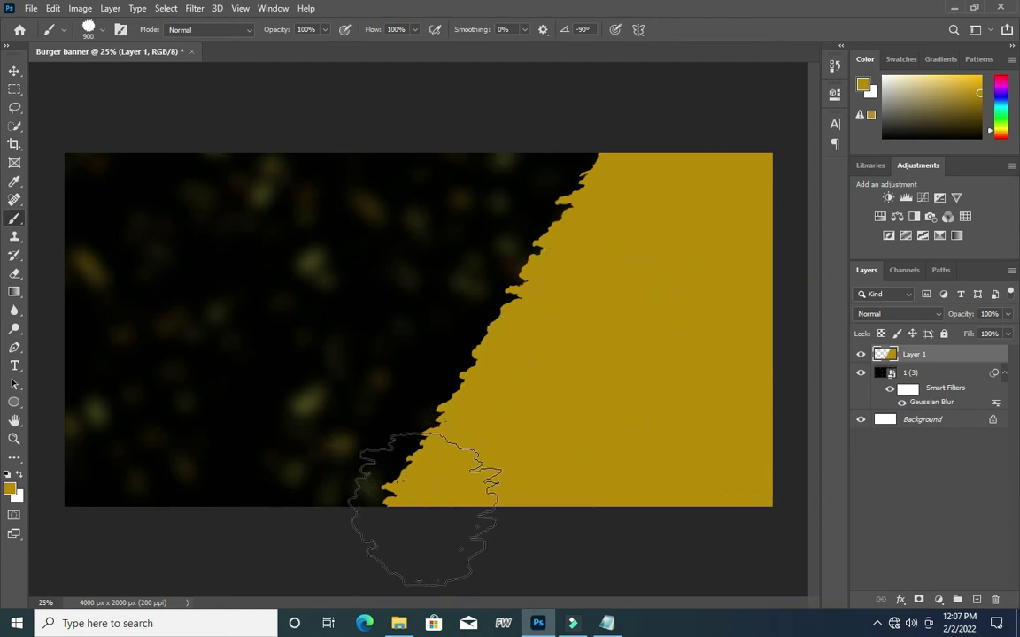
mouse_move(615, 217)
left_mouse_down()
mouse_move(582, 227)
mouse_move(581, 265)
mouse_move(542, 352)
mouse_move(496, 387)
mouse_move(514, 380)
mouse_move(432, 512)
mouse_move(446, 518)
mouse_move(421, 523)
mouse_move(462, 464)
left_mouse_up()
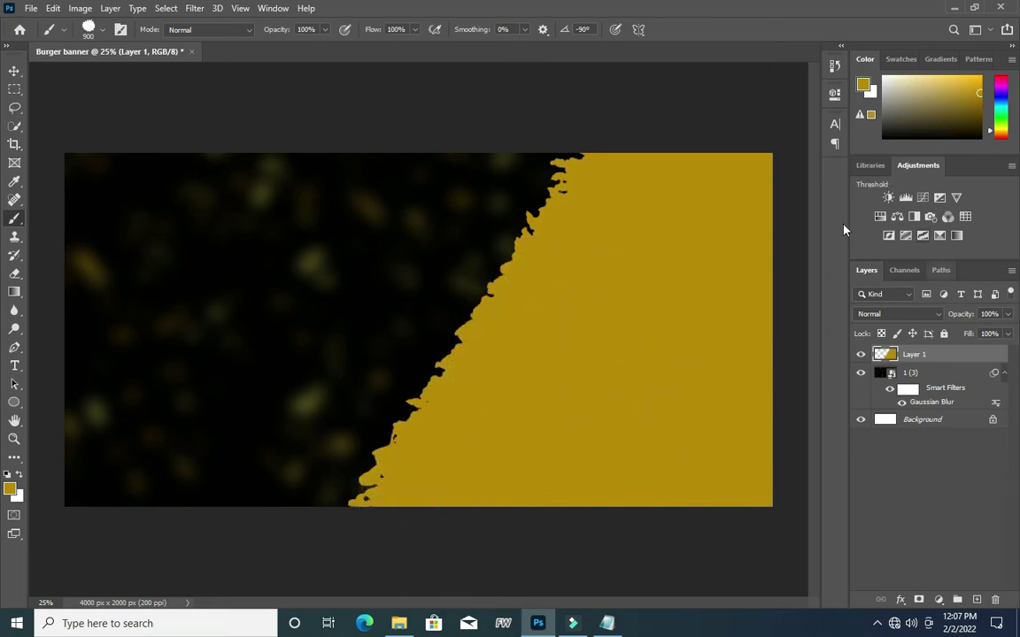
- Set the foreground colour to light yellow #ffd24a
left_click(14, 70)
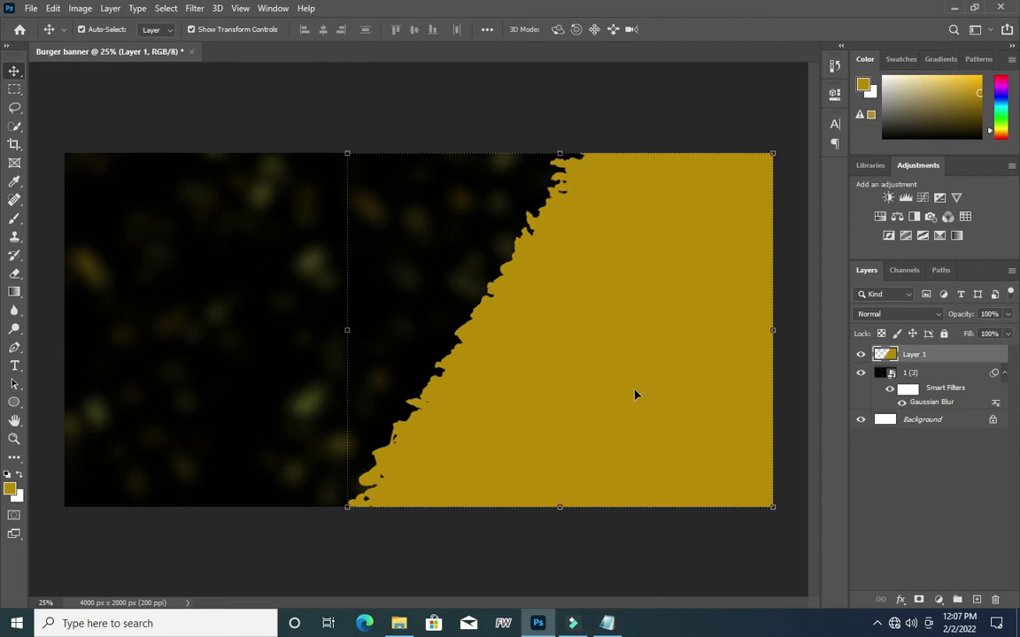
left_click(618, 356)
left_click(13, 485)
left_click_drag(771, 266, 760, 264)
left_click(756, 264)
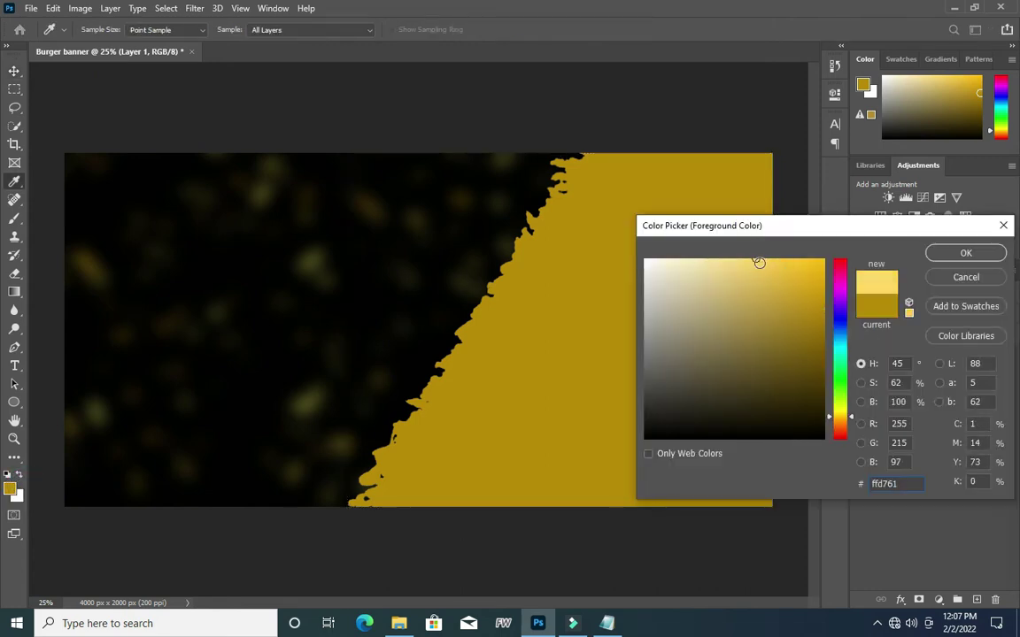
left_click_drag(768, 264, 772, 259)
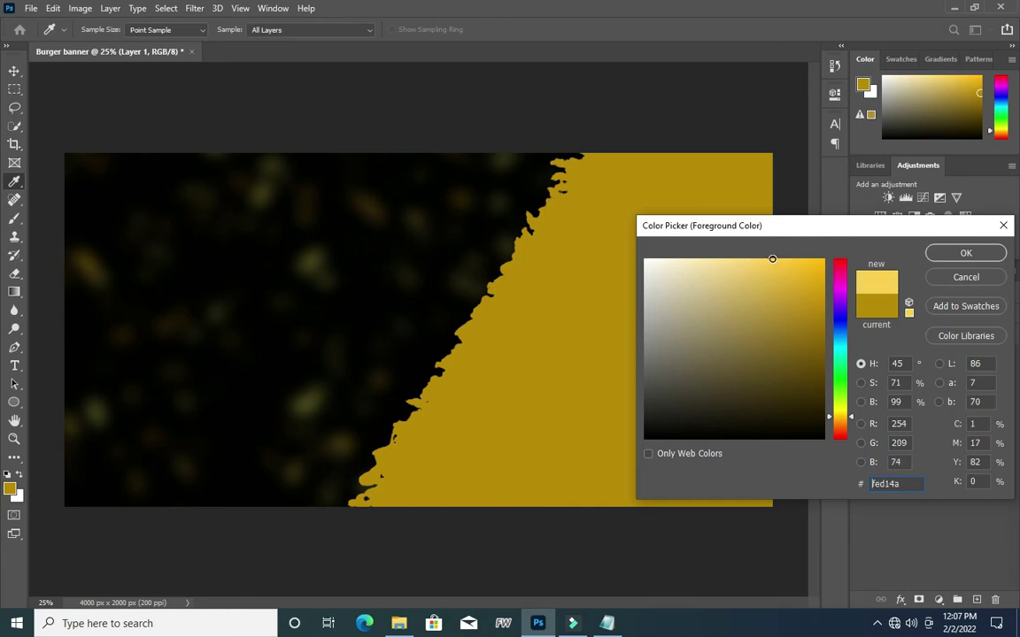
left_click(964, 253)
key("v")
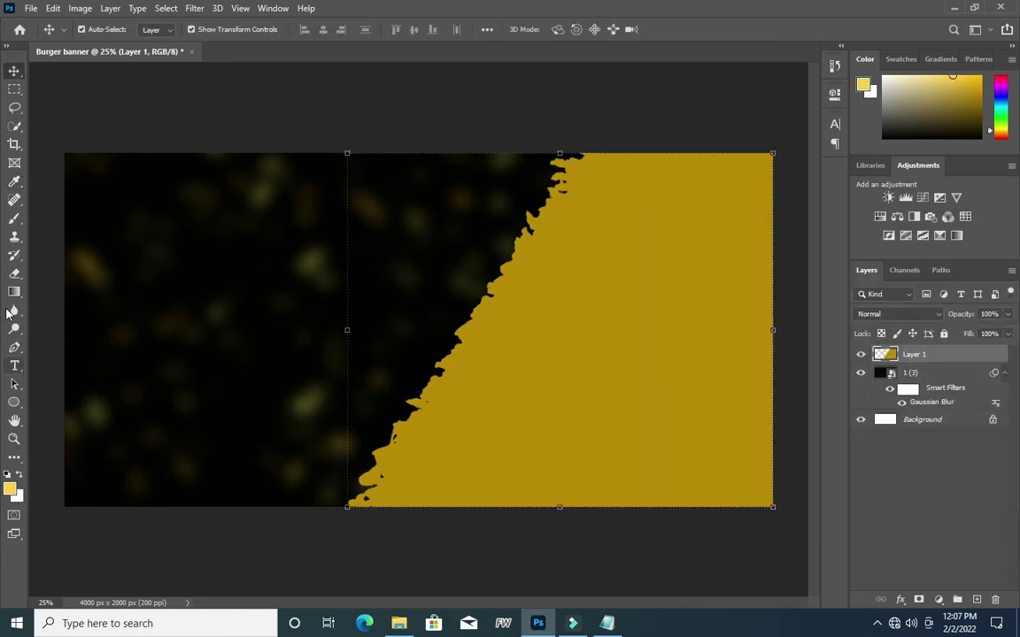
- Fill the painted gold shape on Layer 1 with the light yellow foreground colour using the Paint Bucket tool
left_click(17, 295)
left_click(84, 304)
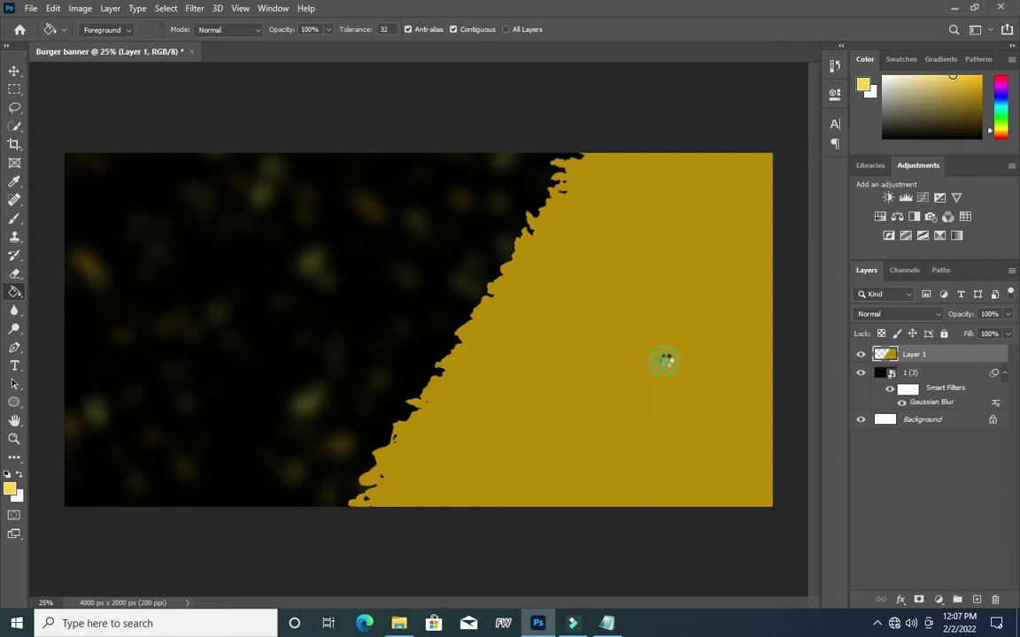
left_click(666, 364)
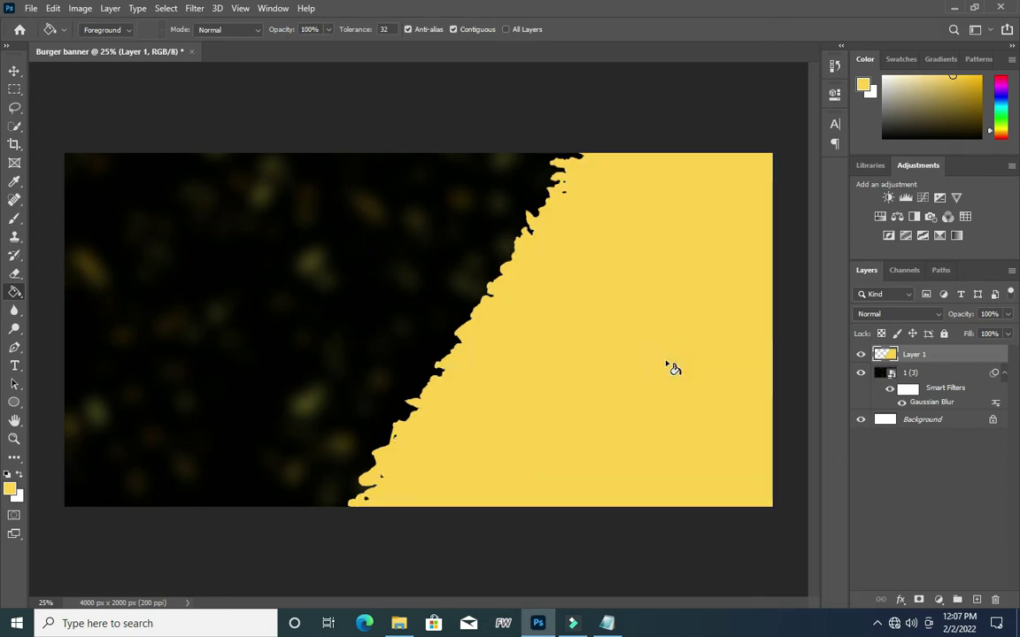
- Collapse the confetti layer's smart filter list and duplicate the yellow shape layer
left_click(15, 72)
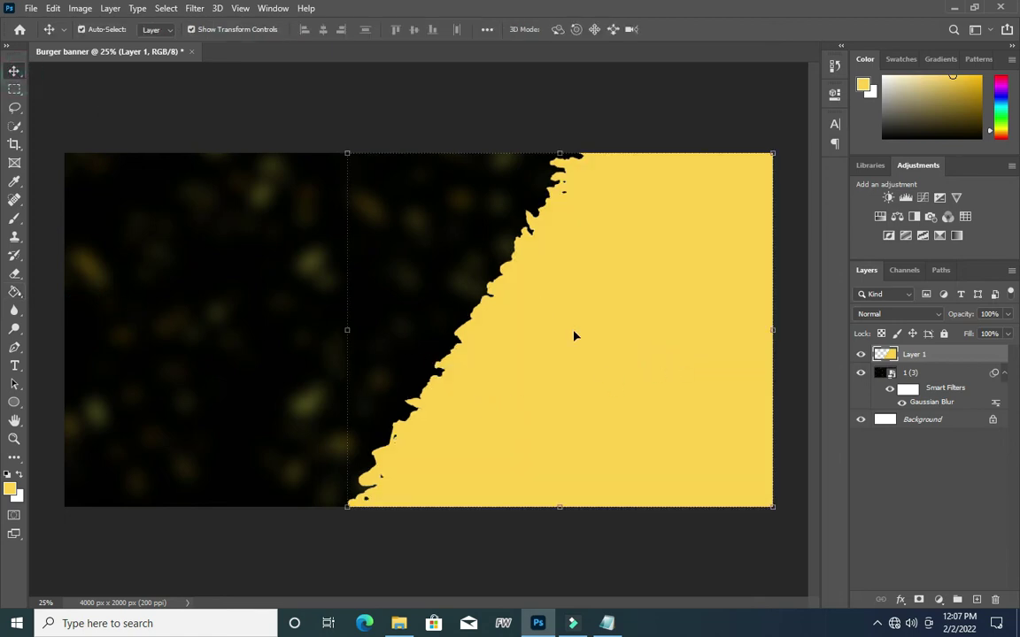
left_click(1003, 374)
key("ctrl+j")
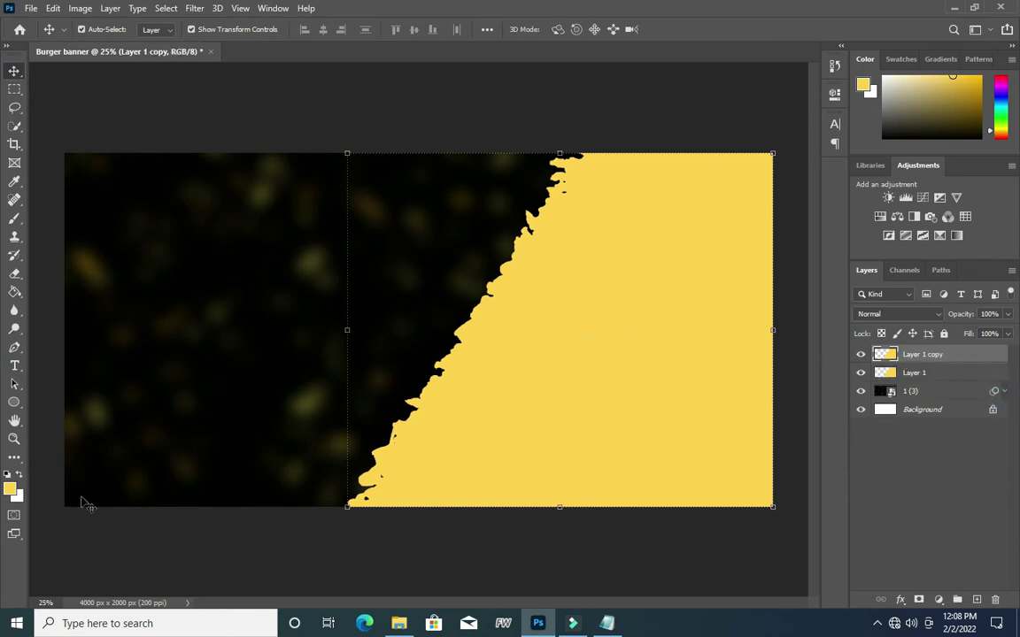
- Set the foreground colour to dark gold #c99814
left_click(11, 490)
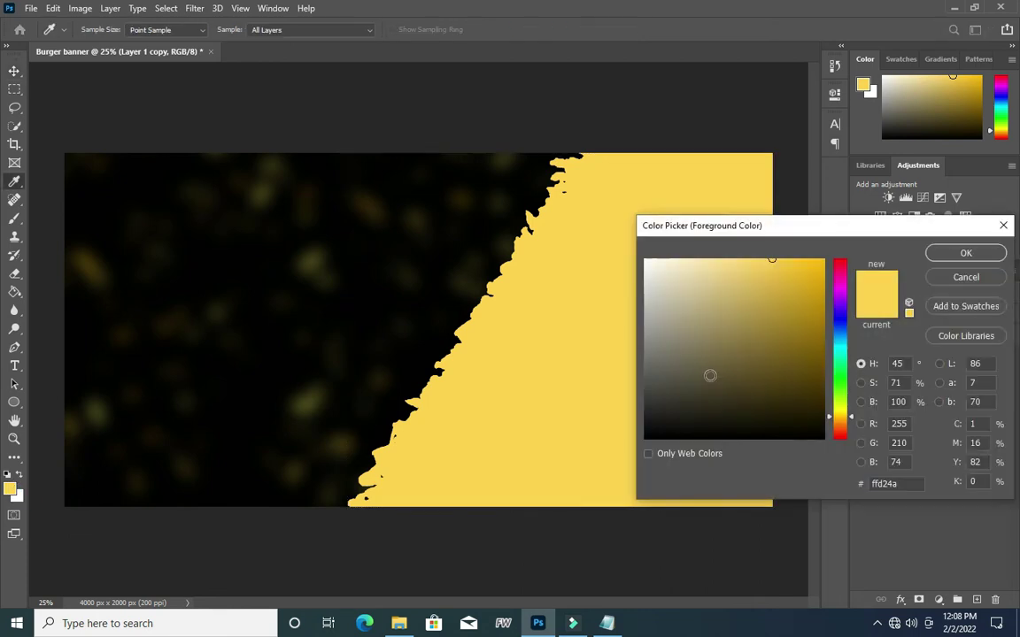
left_click(801, 315)
left_click(798, 306)
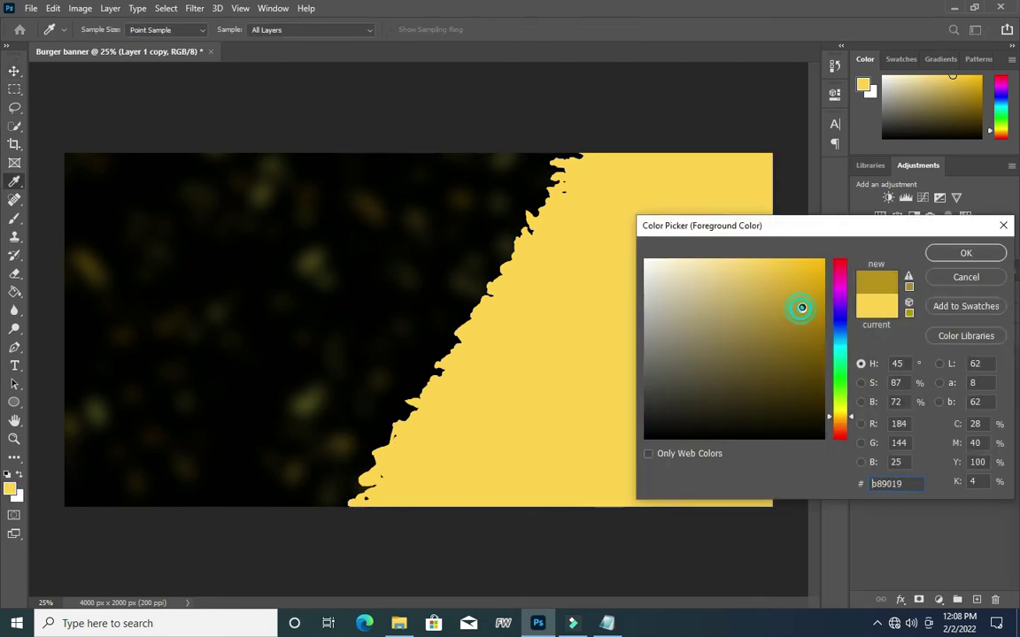
left_click(794, 309)
left_click(806, 301)
left_click_drag(847, 423, 849, 424)
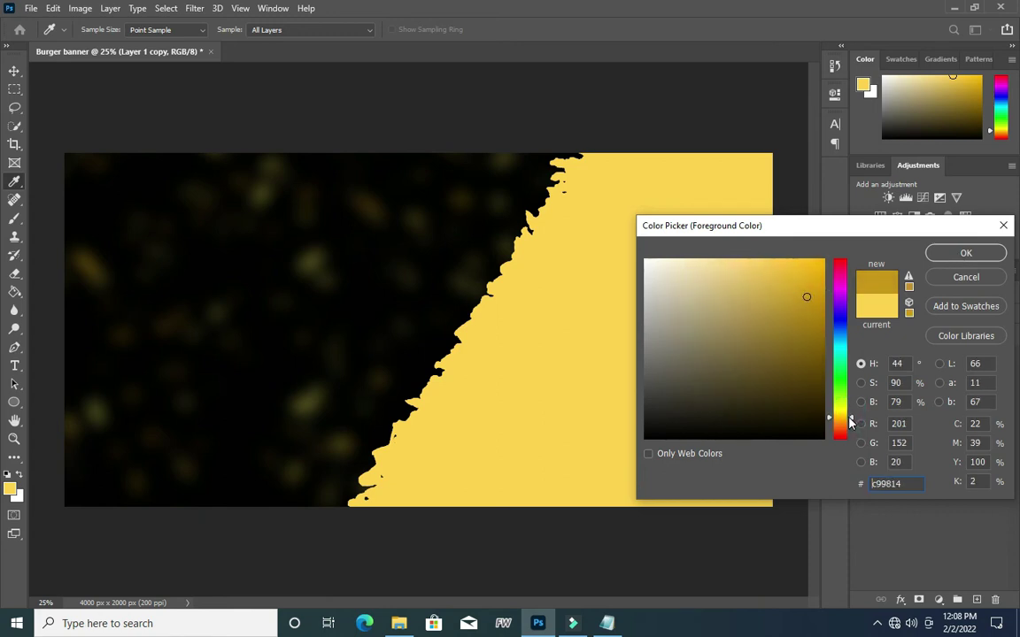
left_click(966, 254)
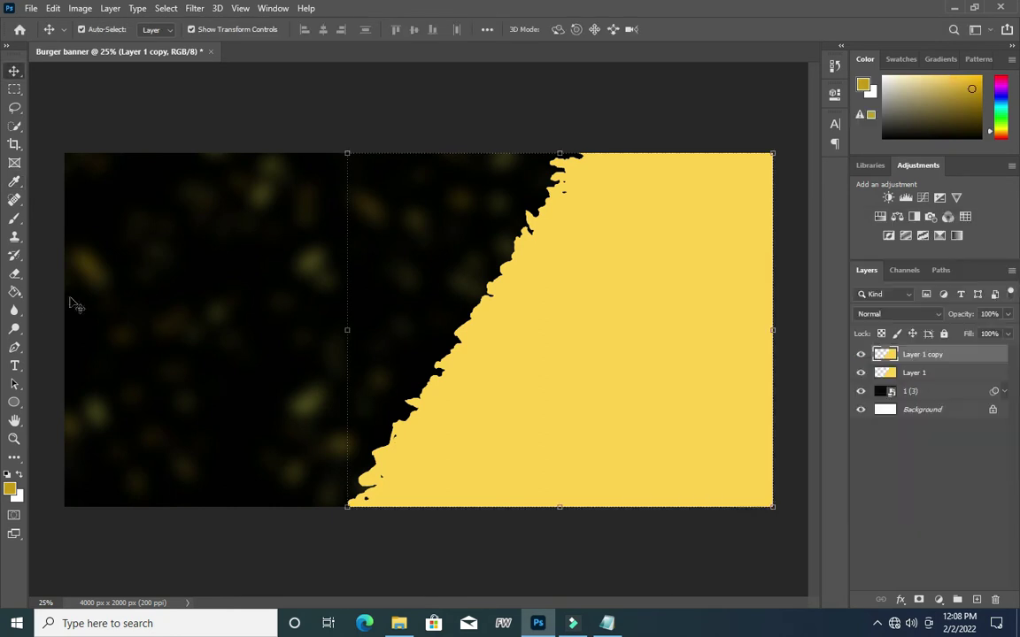
- Fill the Layer 1 copy shape with the dark gold using the Paint Bucket tool and shift it slightly right to expose a light yellow edge
left_click(14, 291)
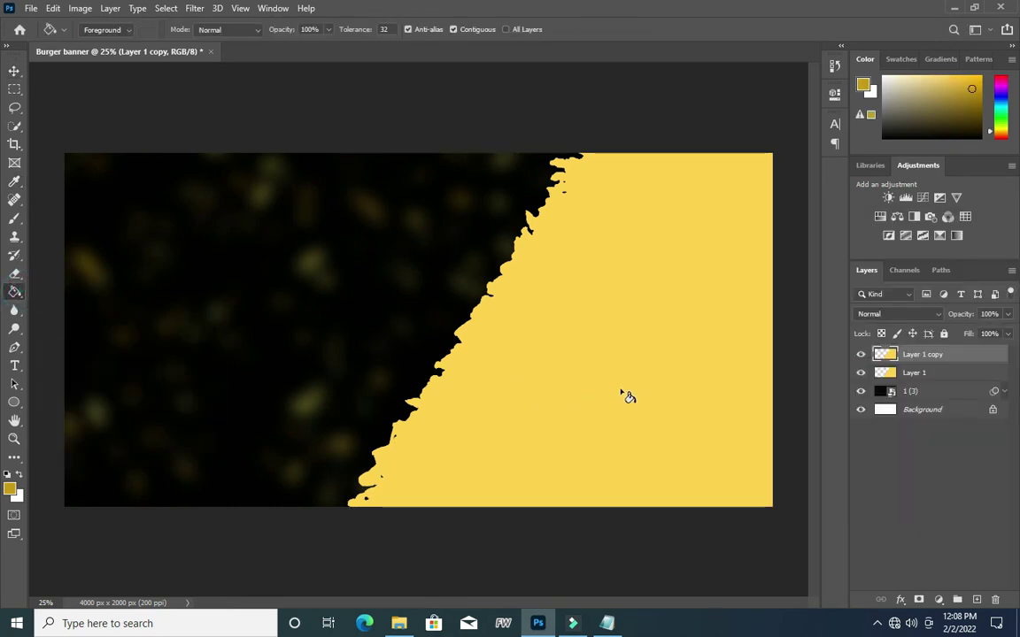
left_click(616, 381)
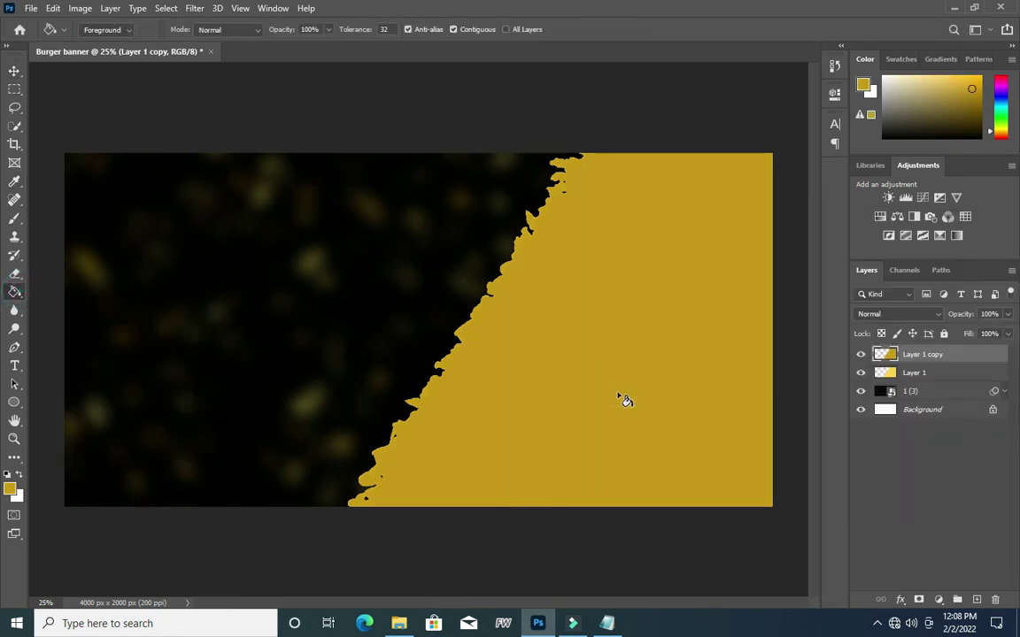
left_click(14, 71)
left_click_drag(598, 323, 606, 322)
left_click(637, 123)
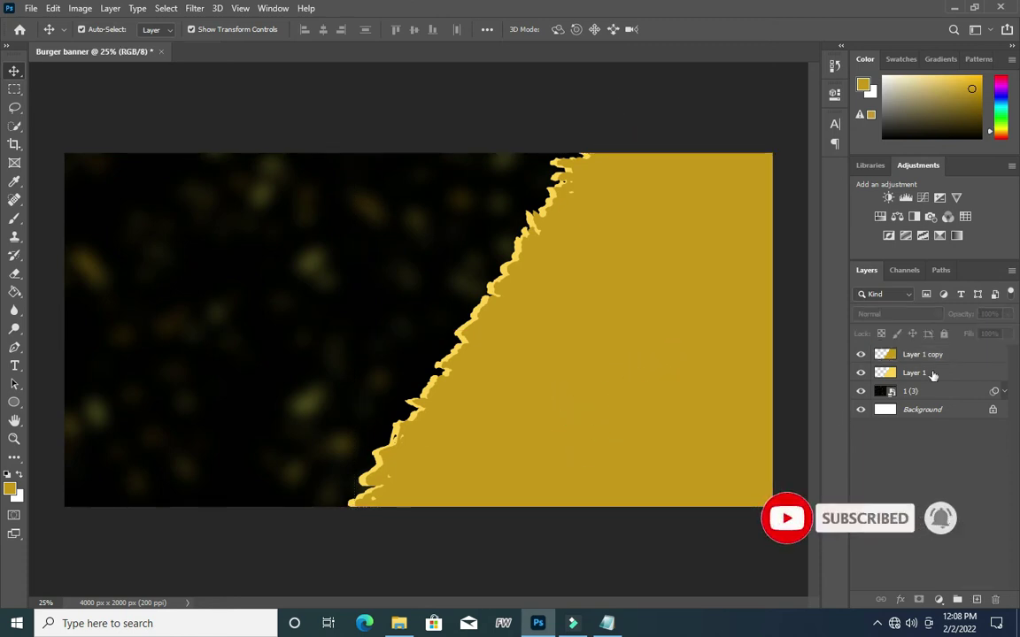
left_click(398, 623)
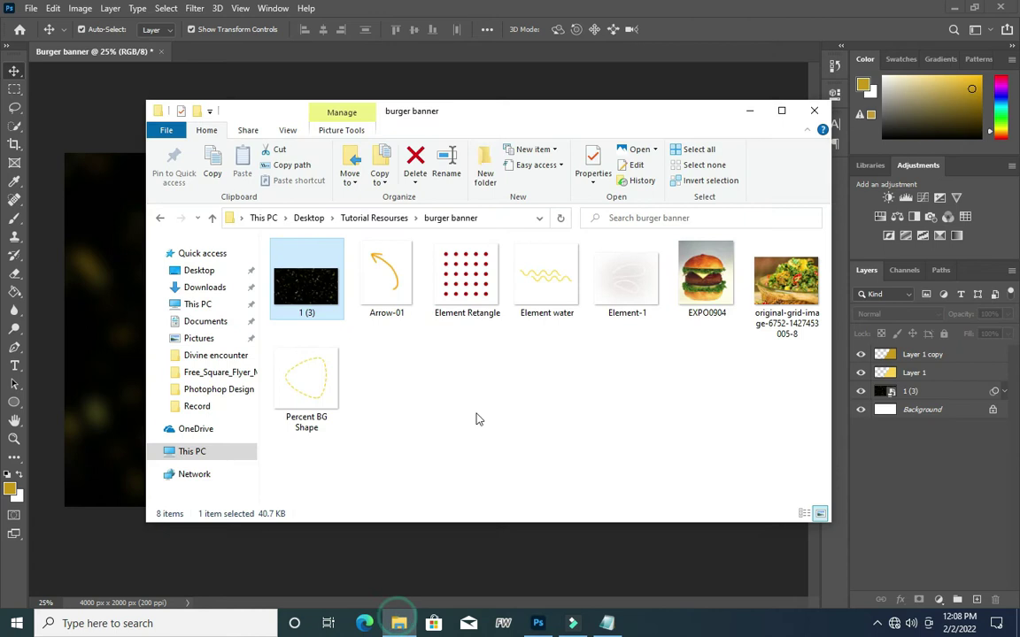
left_click(786, 283)
left_click_drag(786, 283, 623, 391)
left_click_drag(496, 367, 661, 367)
left_click_drag(581, 155, 576, 113)
left_click_drag(532, 399, 528, 411)
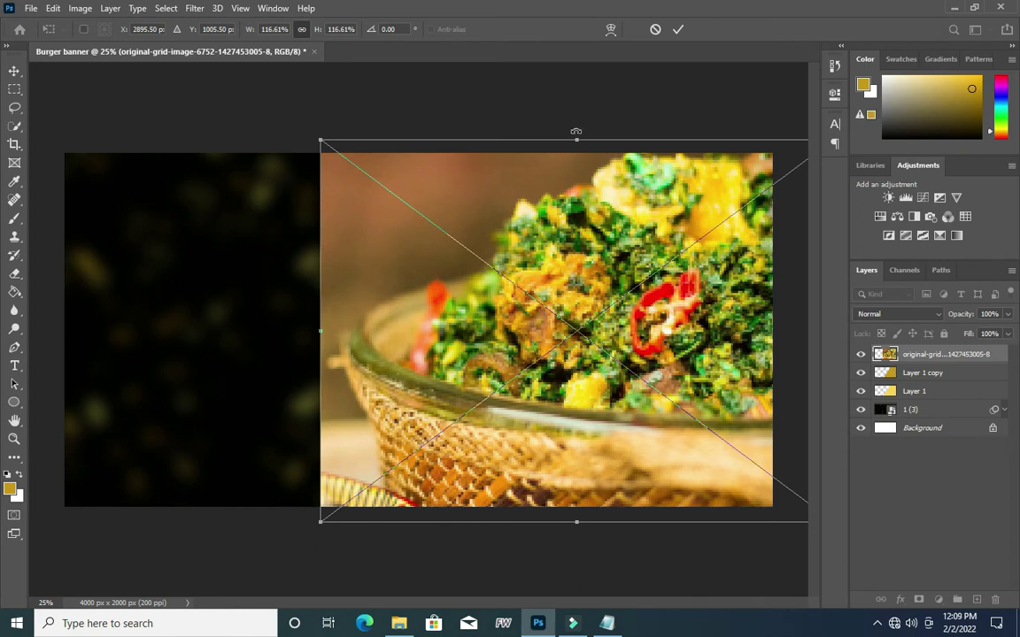
left_click_drag(576, 137, 576, 135)
left_click_drag(593, 228, 560, 229)
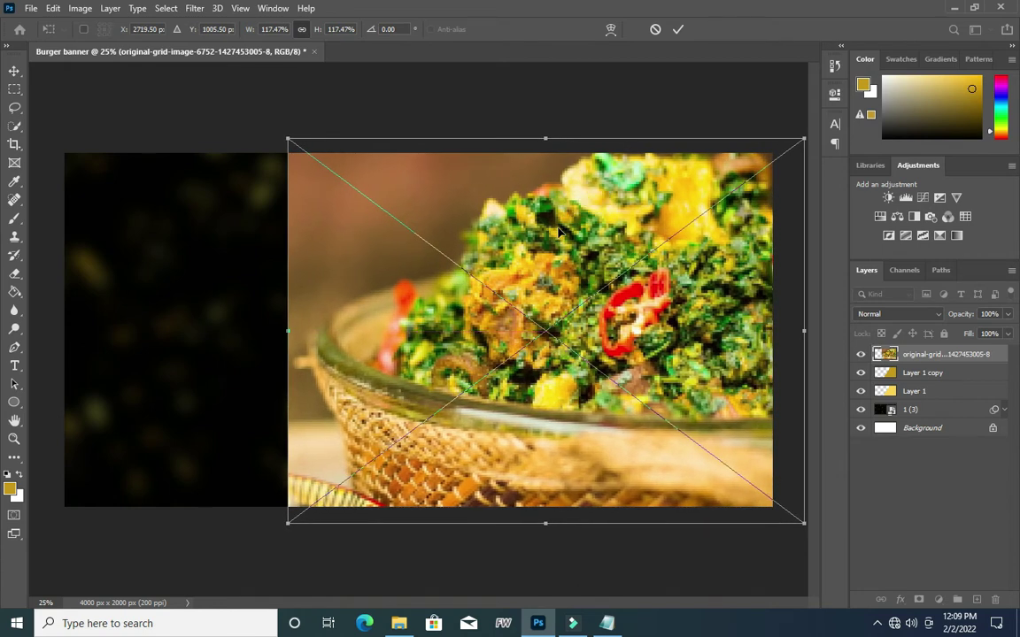
left_click(677, 29)
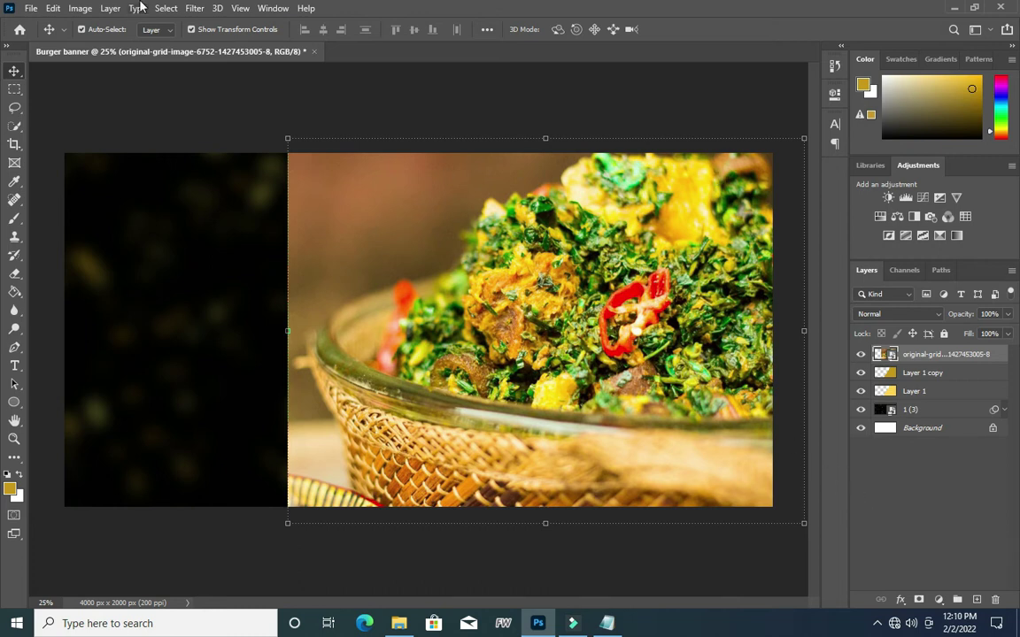
- Apply a Gaussian Blur with a radius of 42.9 pixels to the placed food photo
left_click(193, 9)
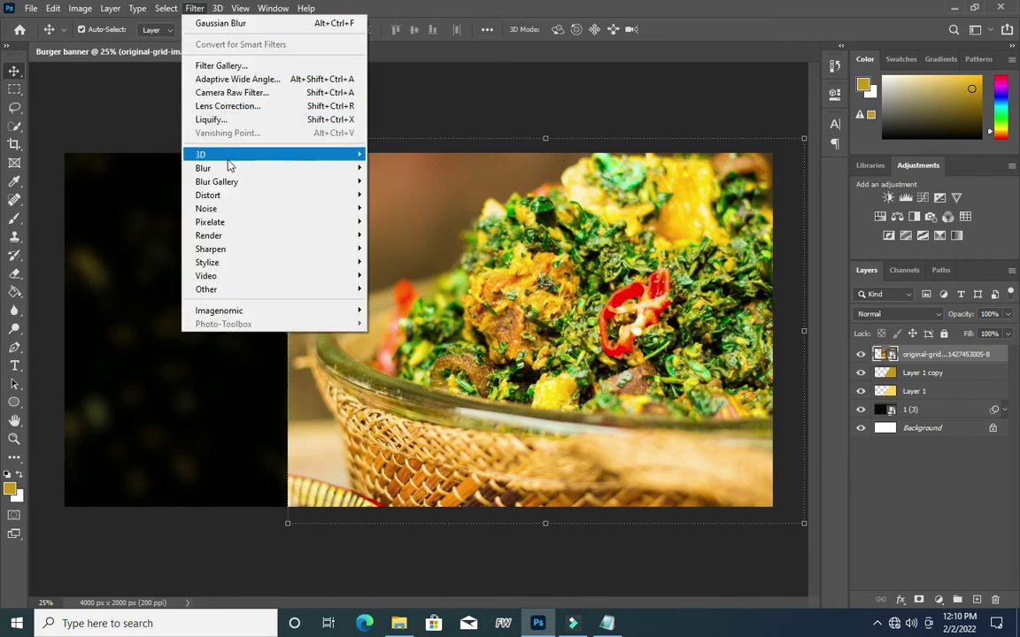
mouse_move(248, 168)
left_click(409, 223)
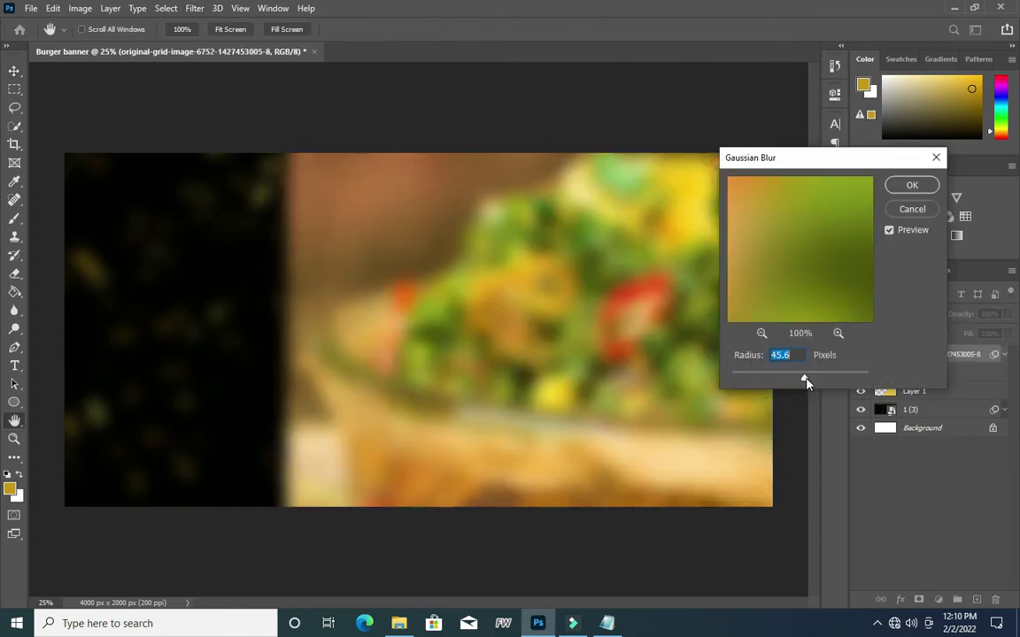
left_click_drag(805, 382, 801, 382)
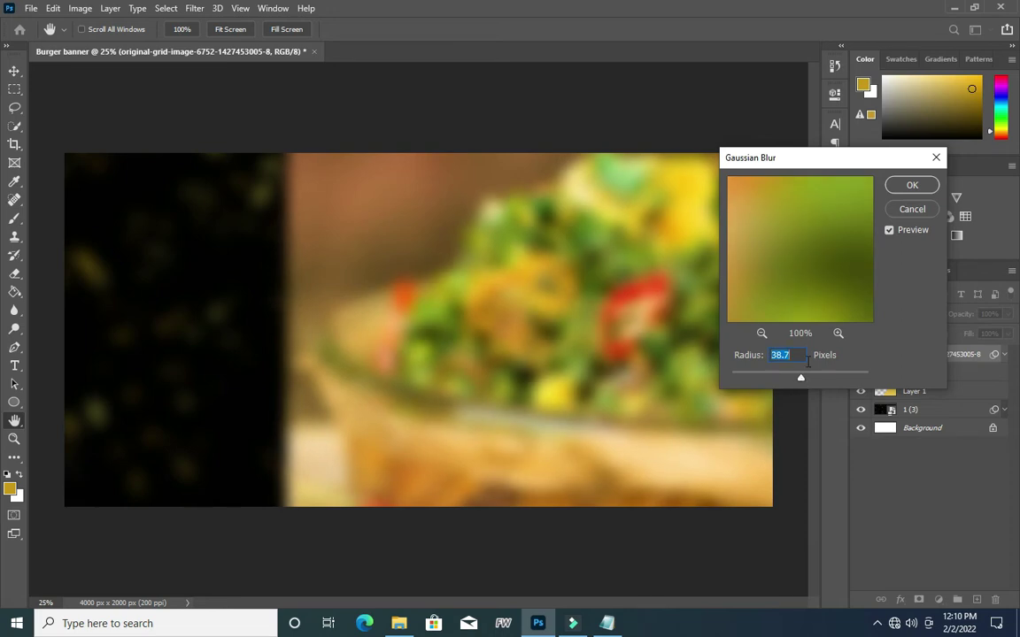
left_click_drag(802, 382, 804, 382)
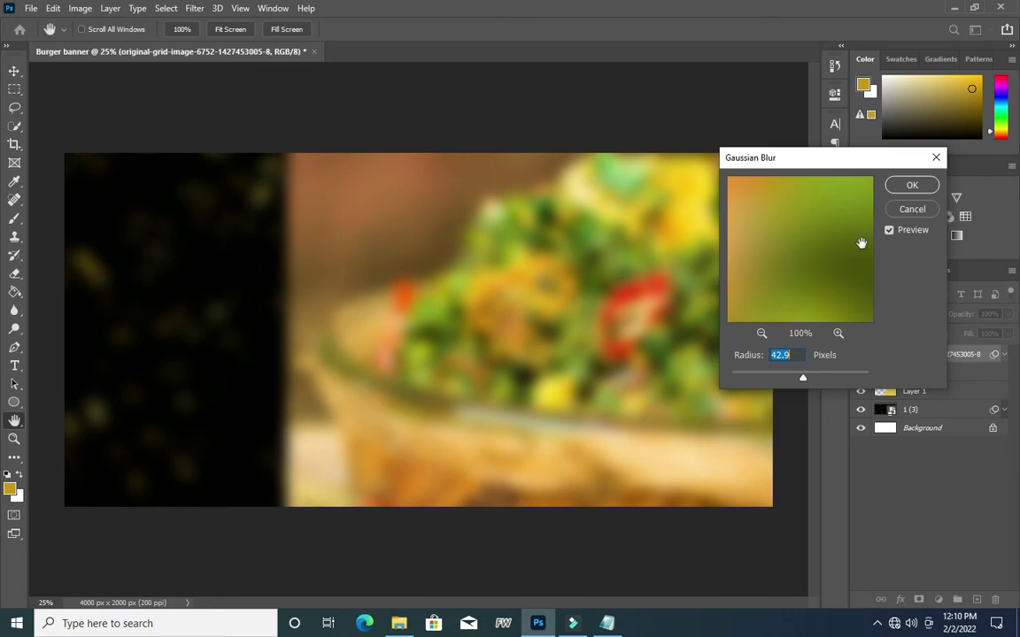
left_click(912, 185)
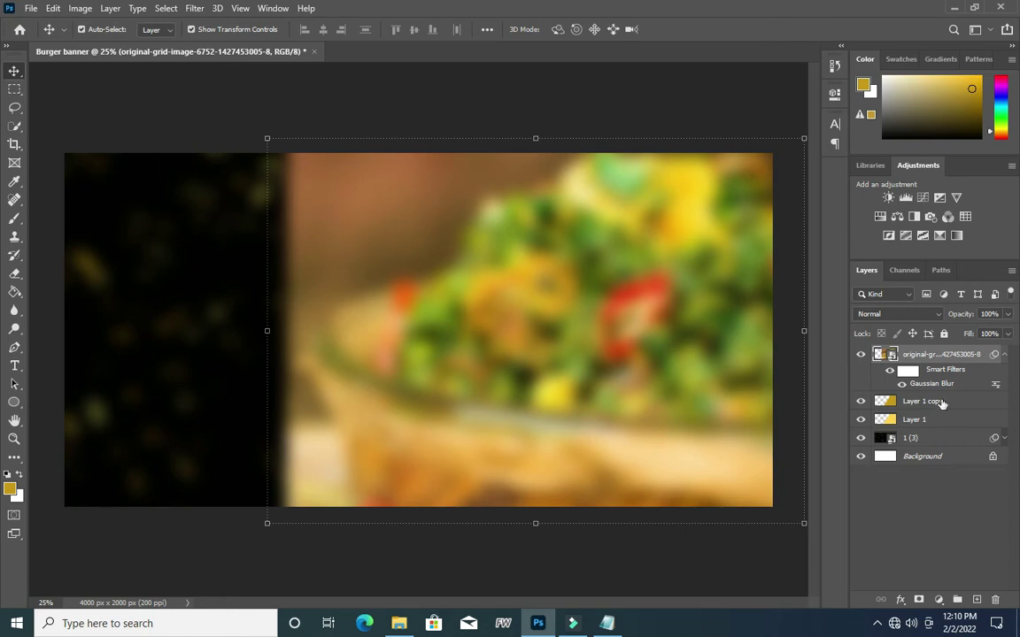
- Collapse the food photo's smart filter list and clip the photo to the Layer 1 copy shape with a clipping mask
left_click(1005, 355)
right_click(931, 354)
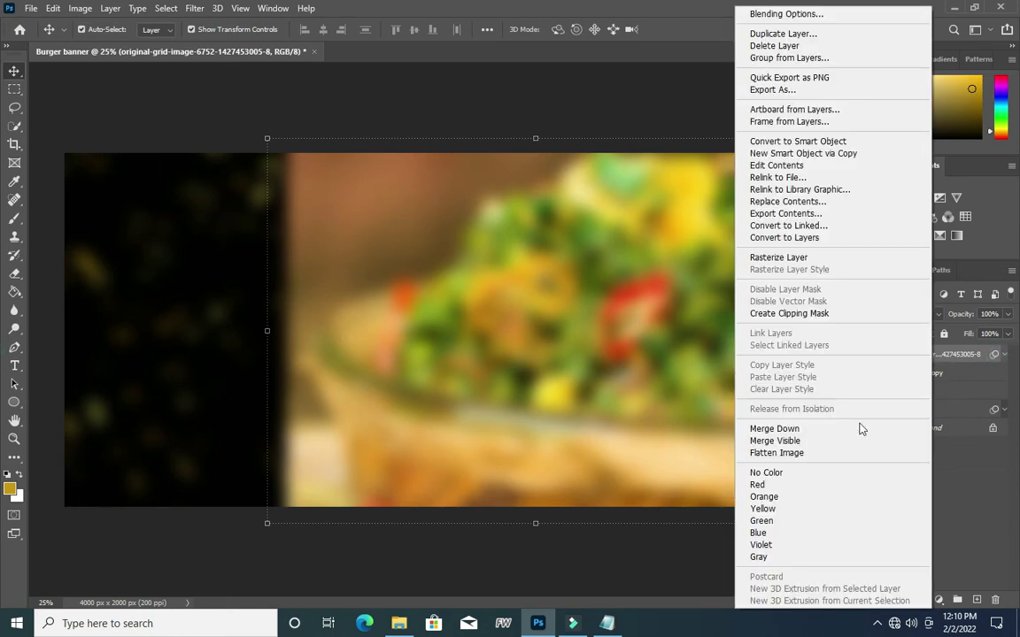
left_click(797, 316)
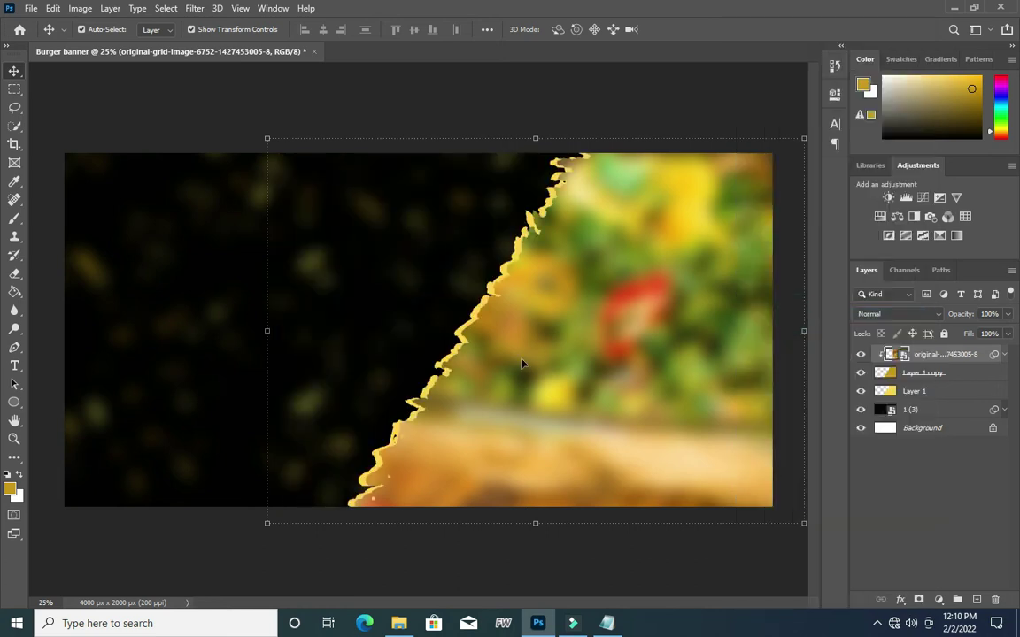
left_click(609, 107)
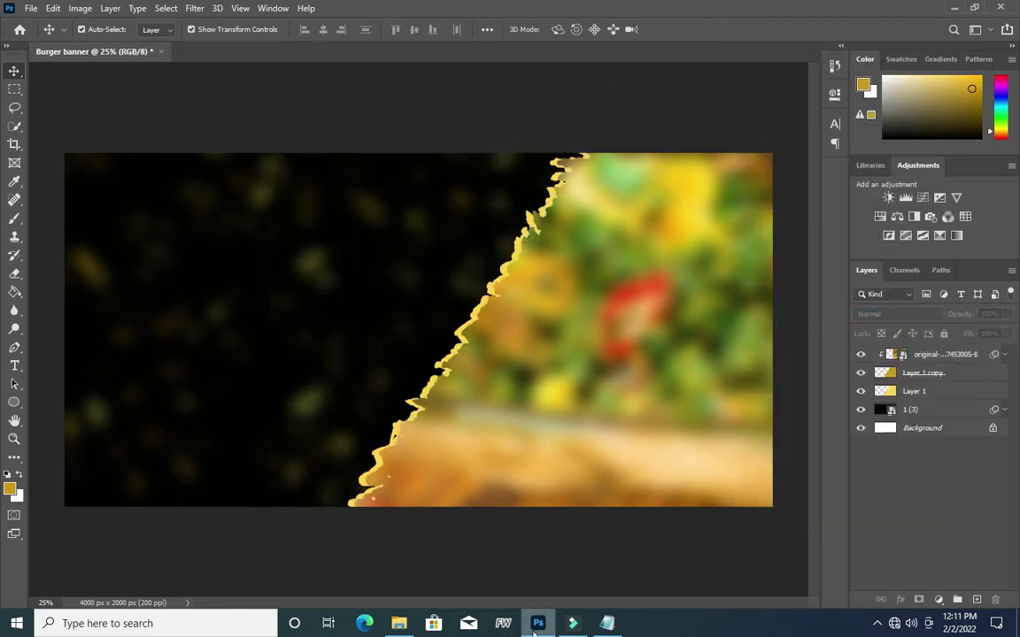
- Place the EXPO0904 burger image from the burger banner folder, scaled to about 103.6% over the right part of the canvas
left_click(399, 623)
left_click(702, 300)
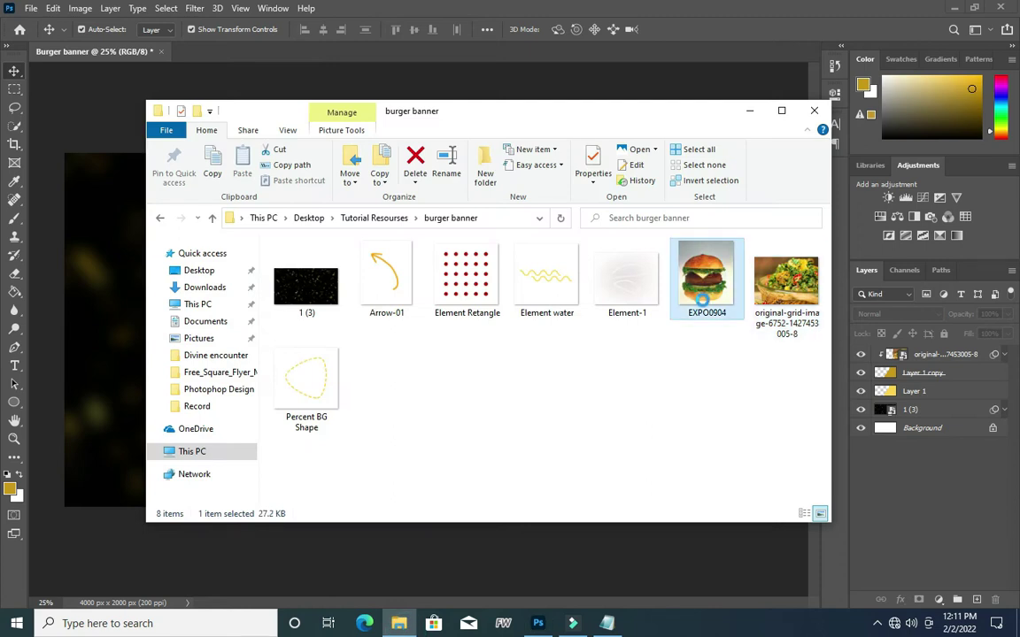
left_click_drag(717, 270, 522, 531)
left_click_drag(494, 368, 708, 361)
left_click_drag(633, 473, 632, 482)
left_click_drag(630, 373, 645, 363)
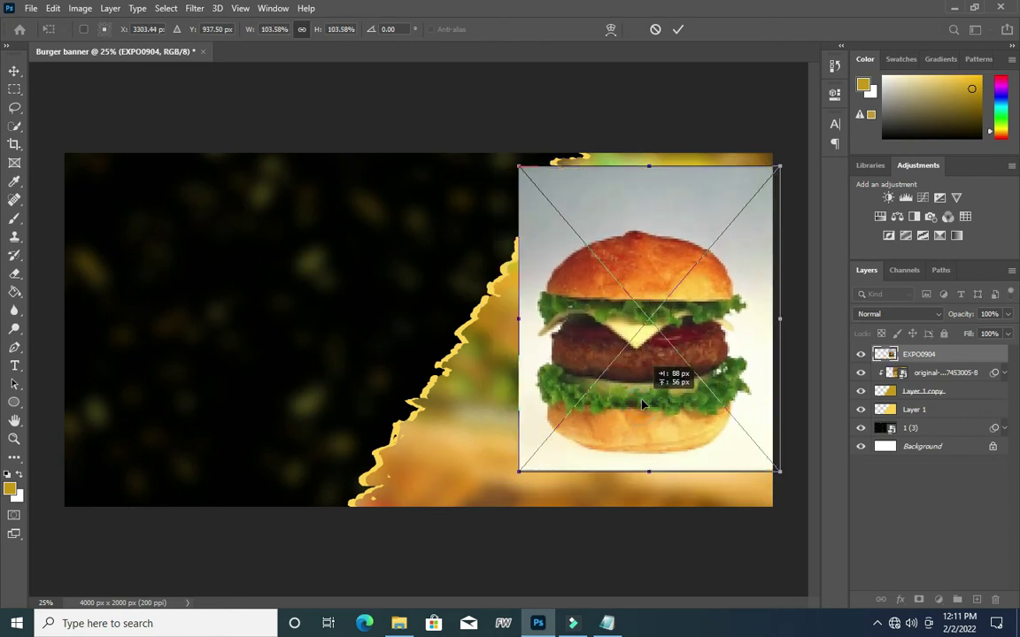
left_click(678, 29)
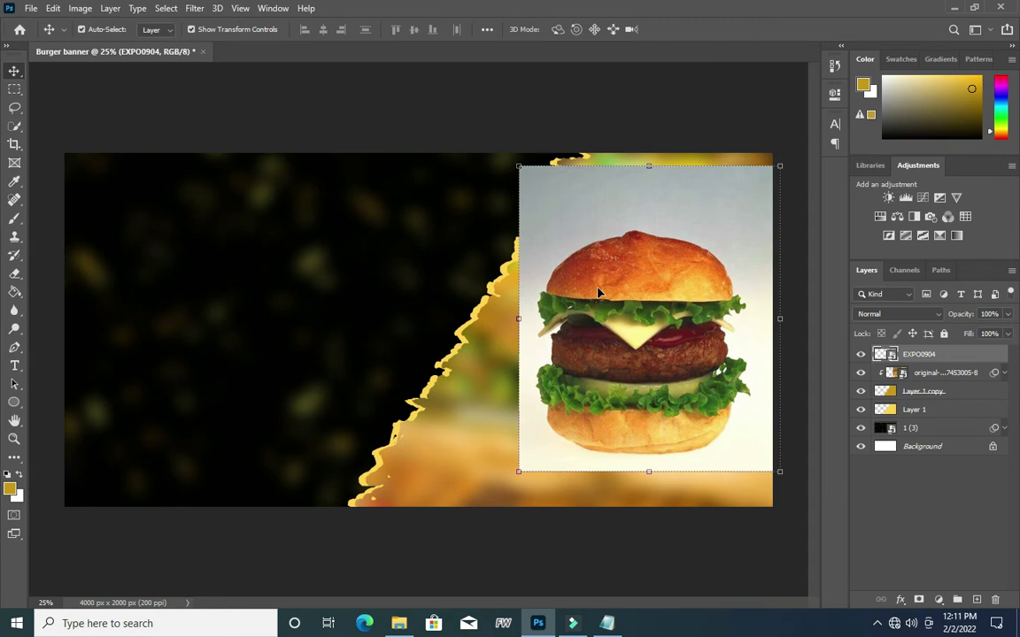
- Select the burger with Select Subject and add a layer mask to EXPO0904 to hide its background
right_click(926, 357)
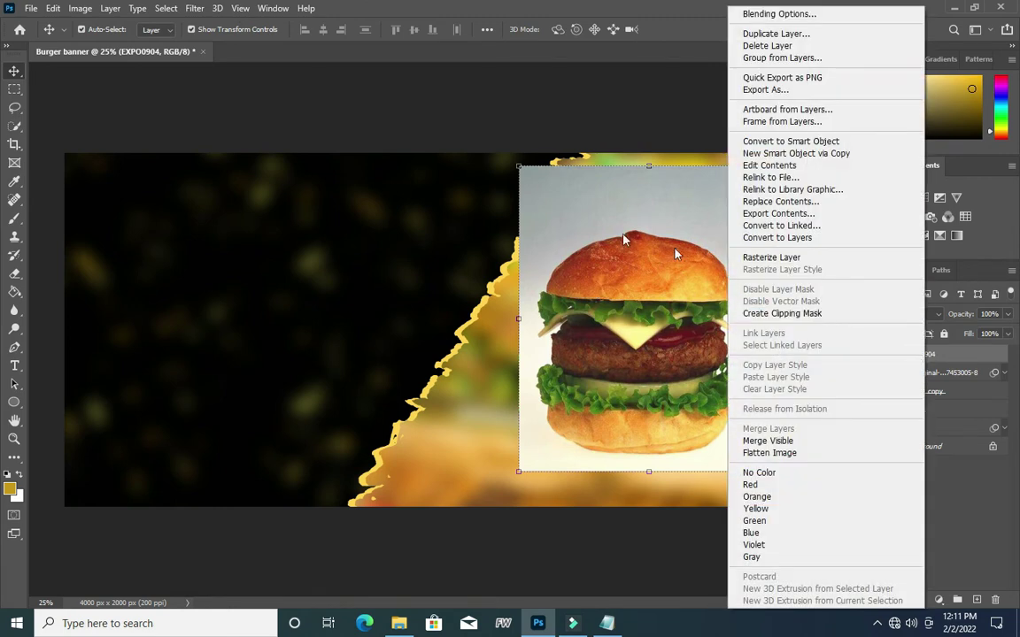
left_click(111, 87)
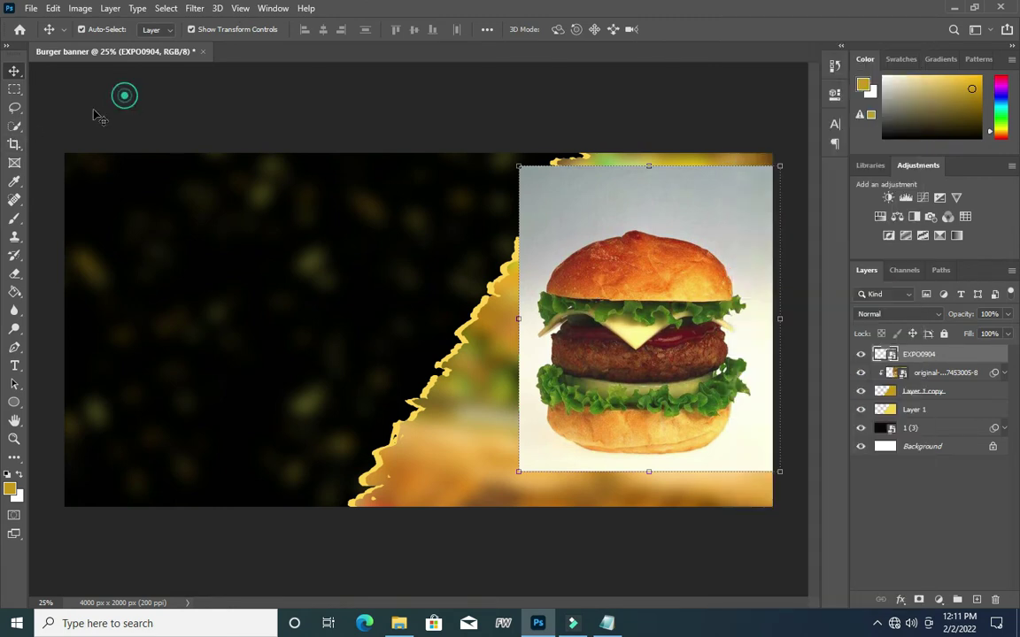
left_click(14, 127)
left_click(410, 28)
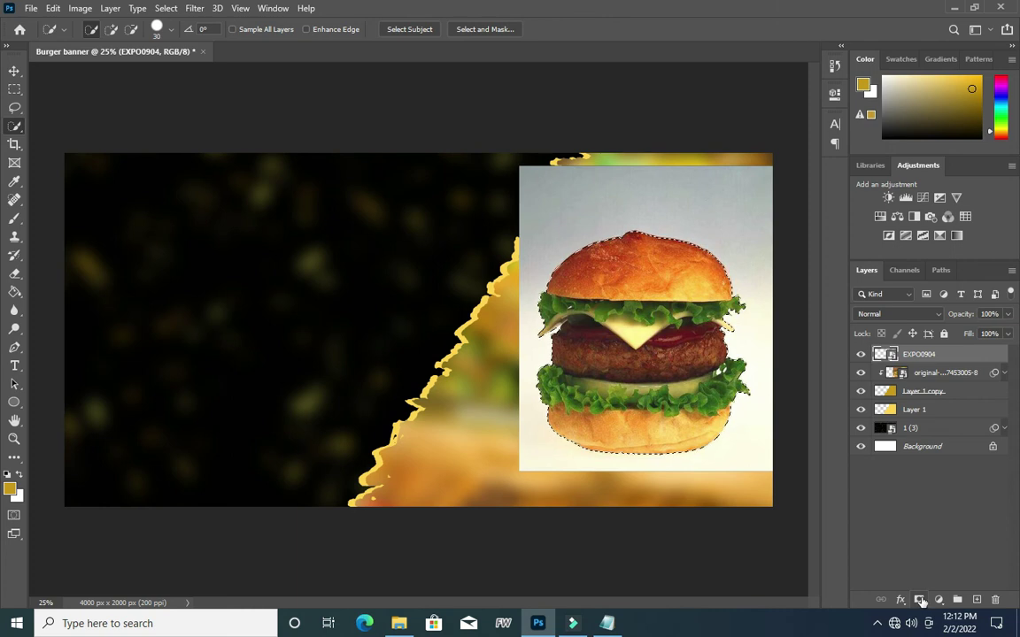
left_click(919, 600)
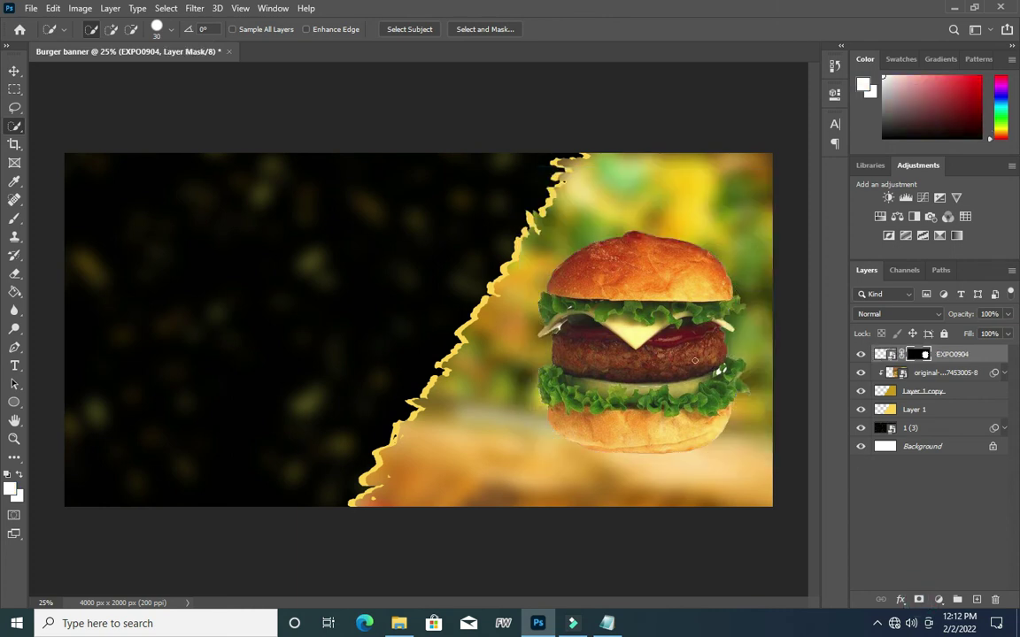
- Inspect the burger cutout's edges and rasterize the EXPO0904 layer
scroll(705, 363, "up", 4)
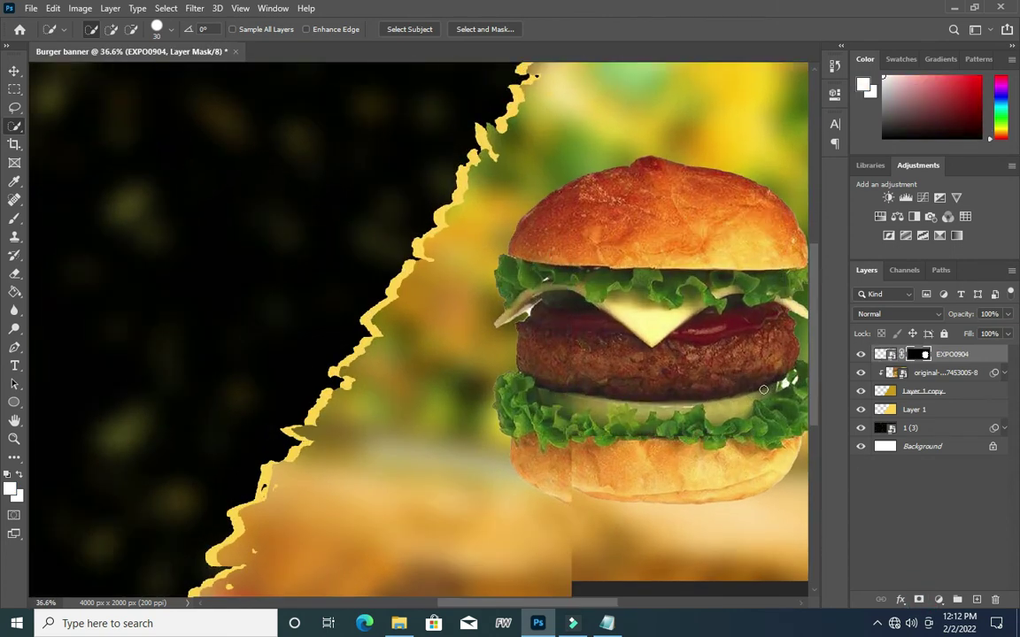
left_click_drag(472, 604, 509, 604)
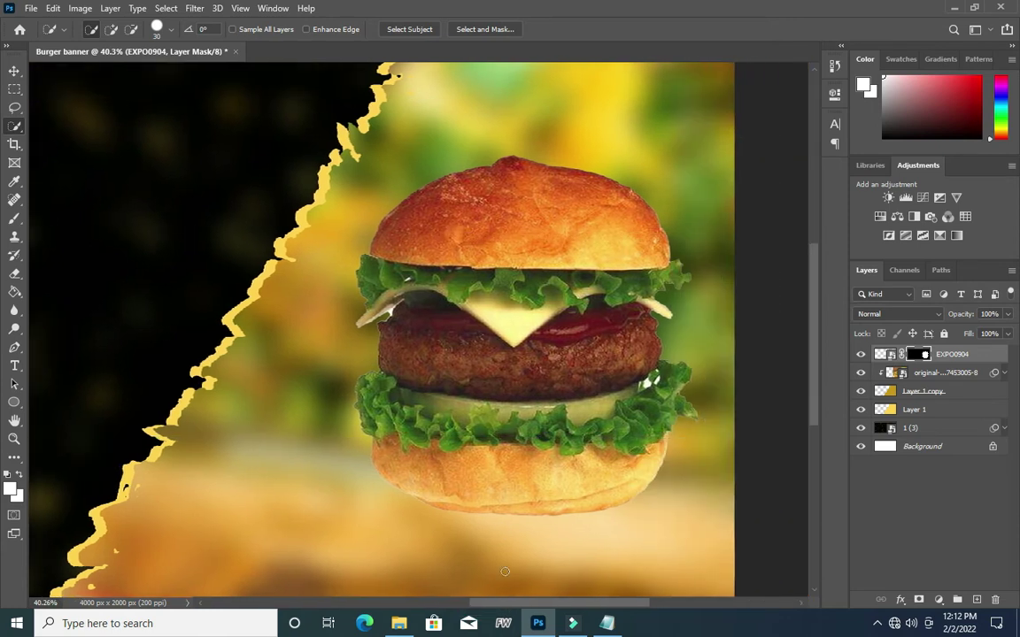
scroll(637, 347, "up", 1)
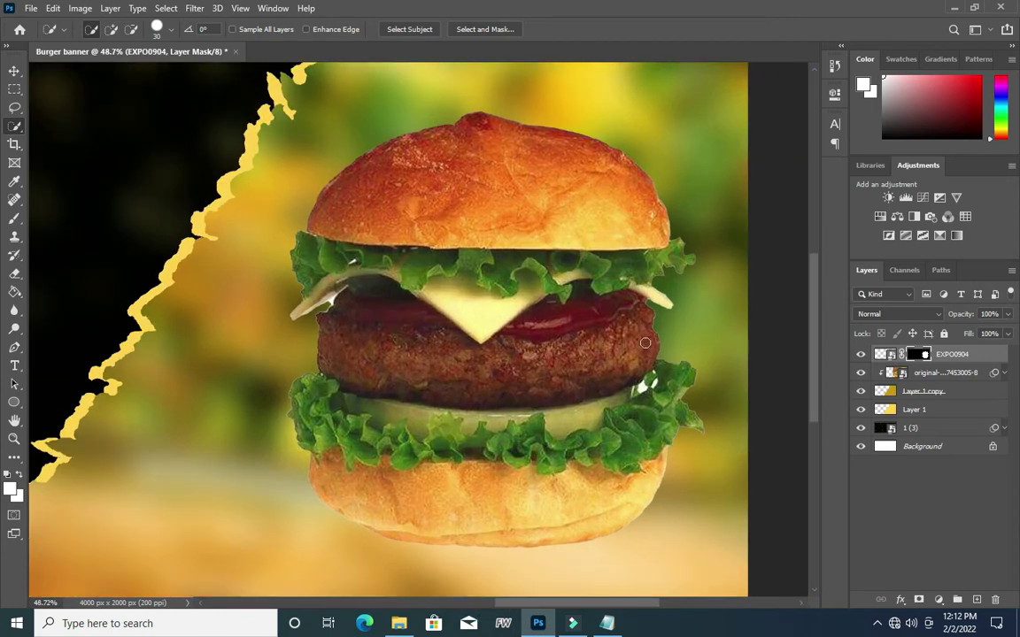
scroll(423, 285, "down", 2)
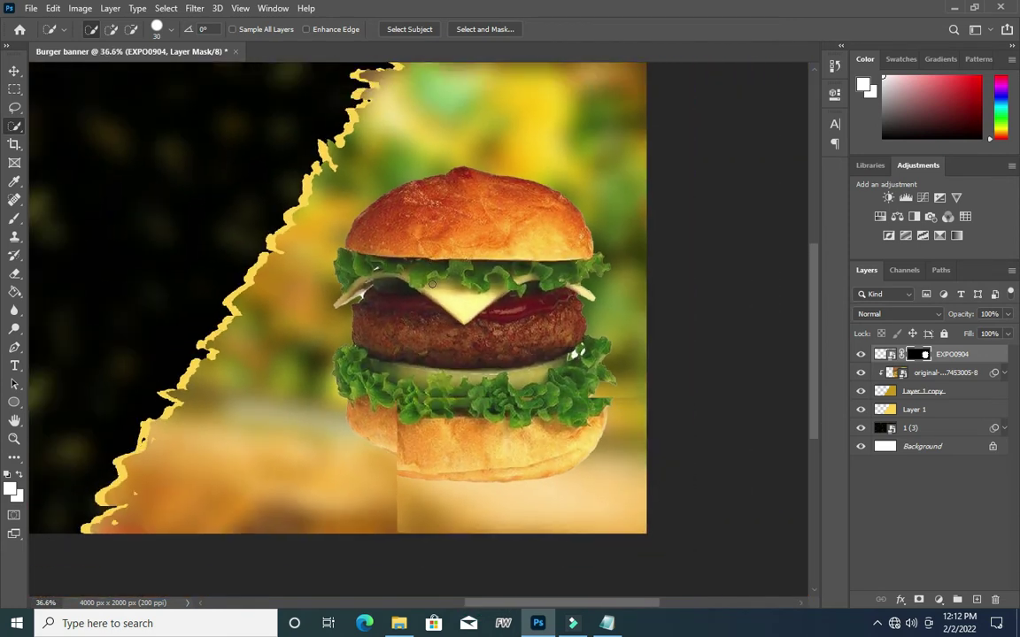
scroll(312, 292, "up", 1)
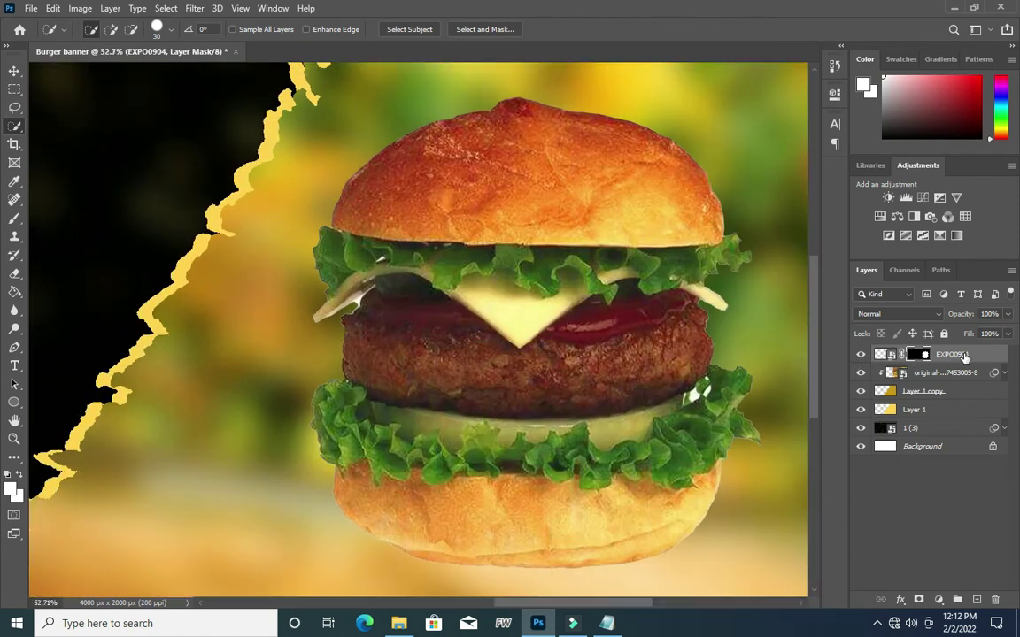
right_click(951, 354)
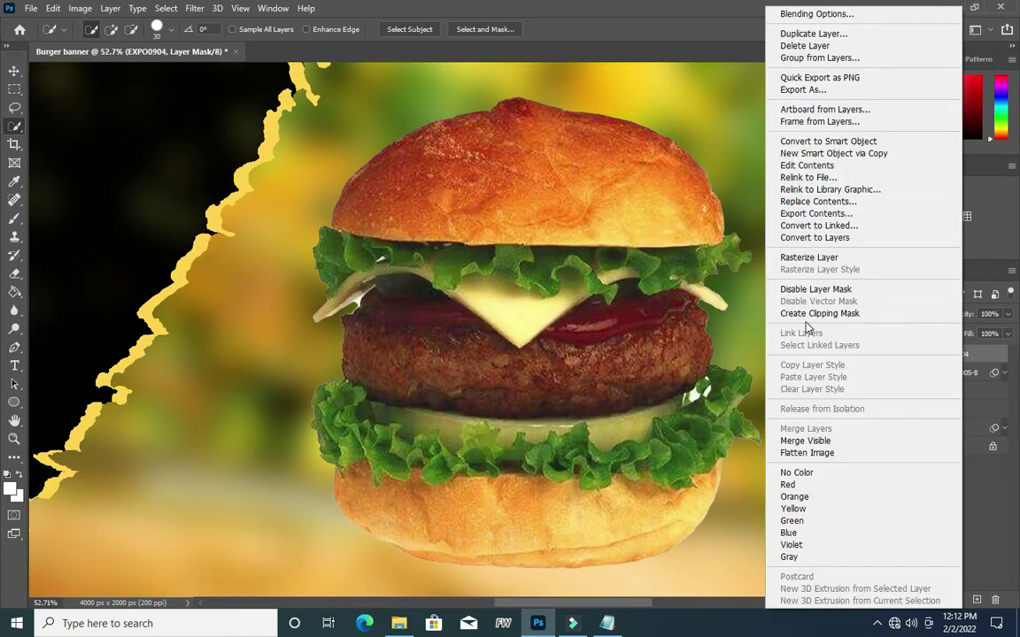
left_click(799, 259)
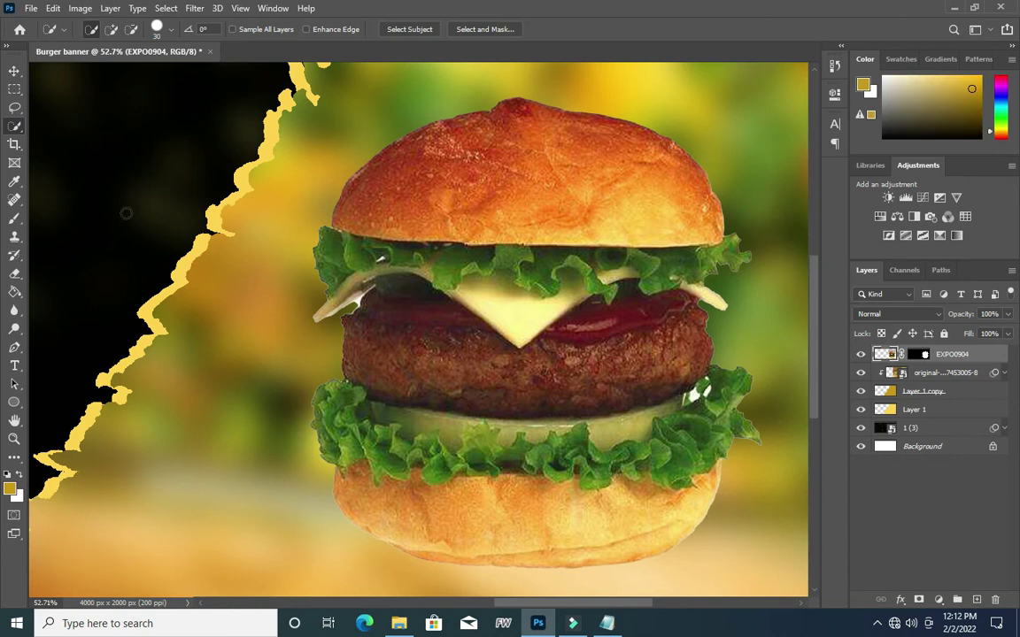
- Remove the white leftover beneath the cheese's outer corner with the Magic Wand tool and clear the selection
right_click(15, 129)
left_click(66, 152)
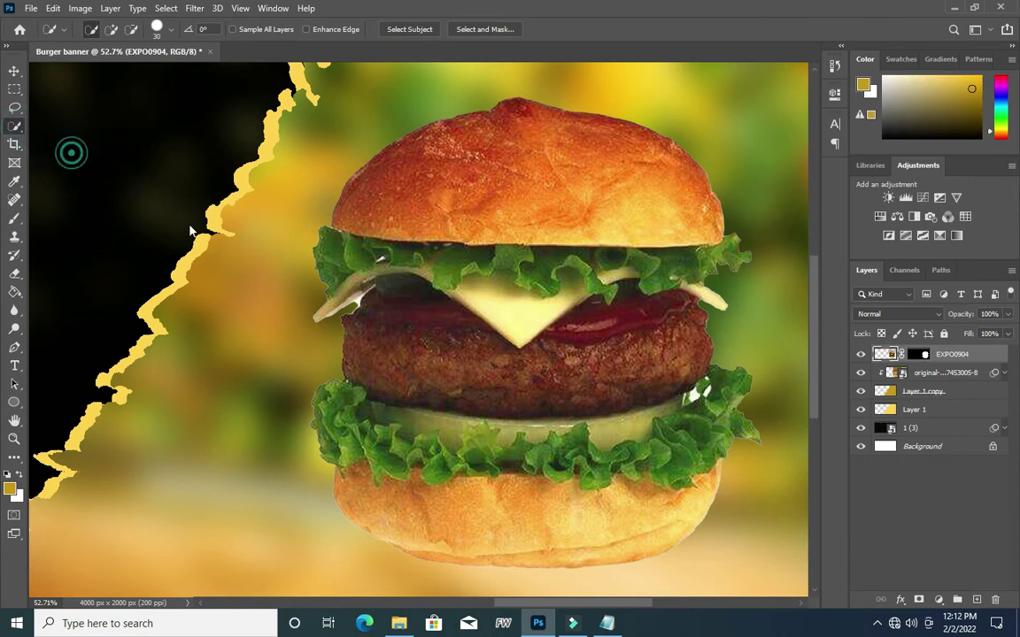
scroll(372, 299, "up", 3)
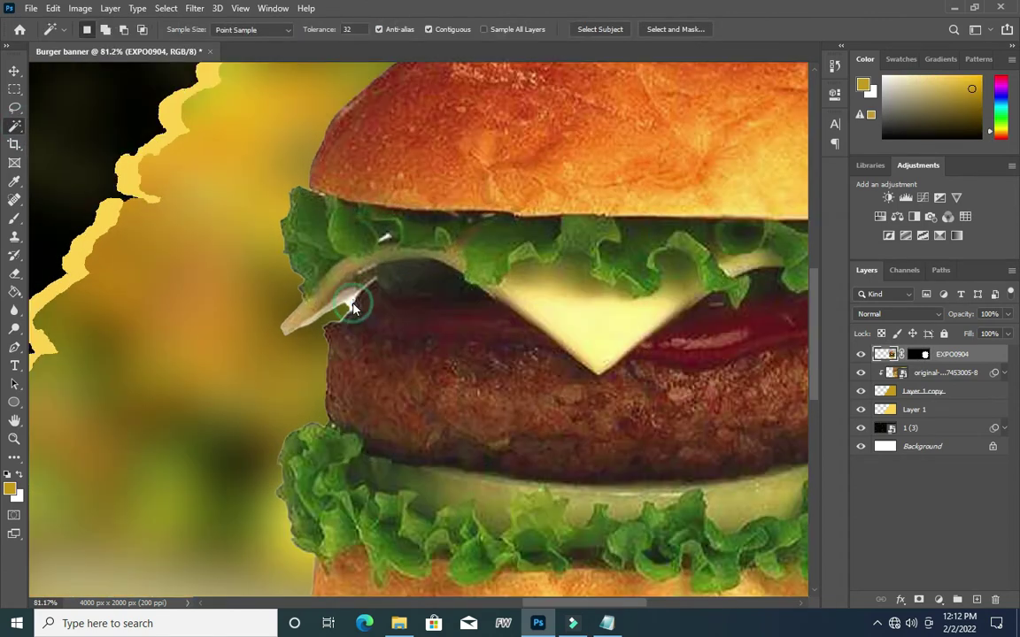
left_click(352, 301)
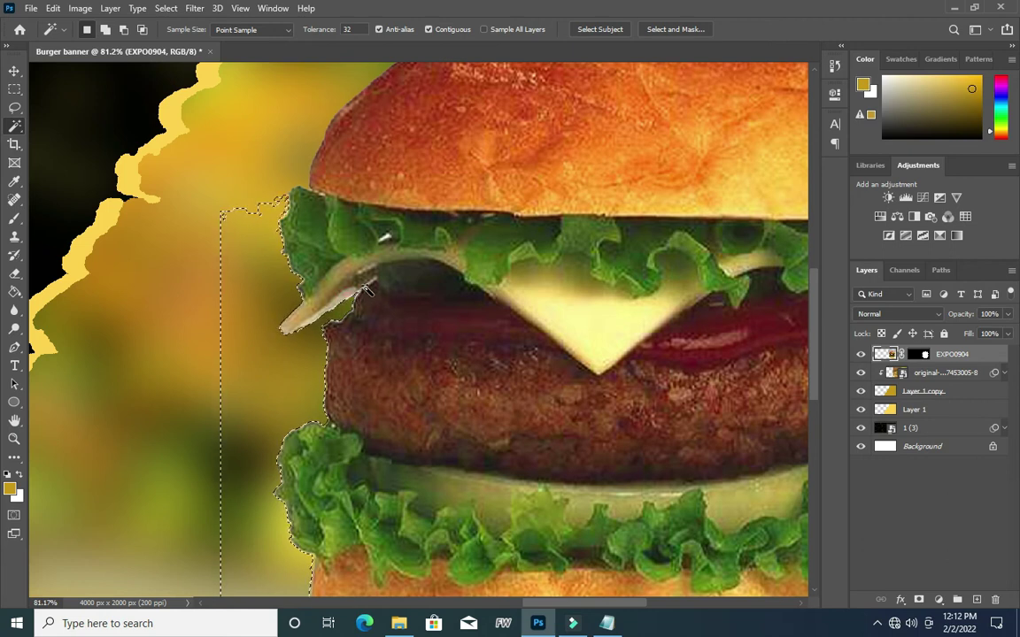
scroll(327, 287, "down", 2)
key("ctrl+d")
scroll(350, 296, "down", 2)
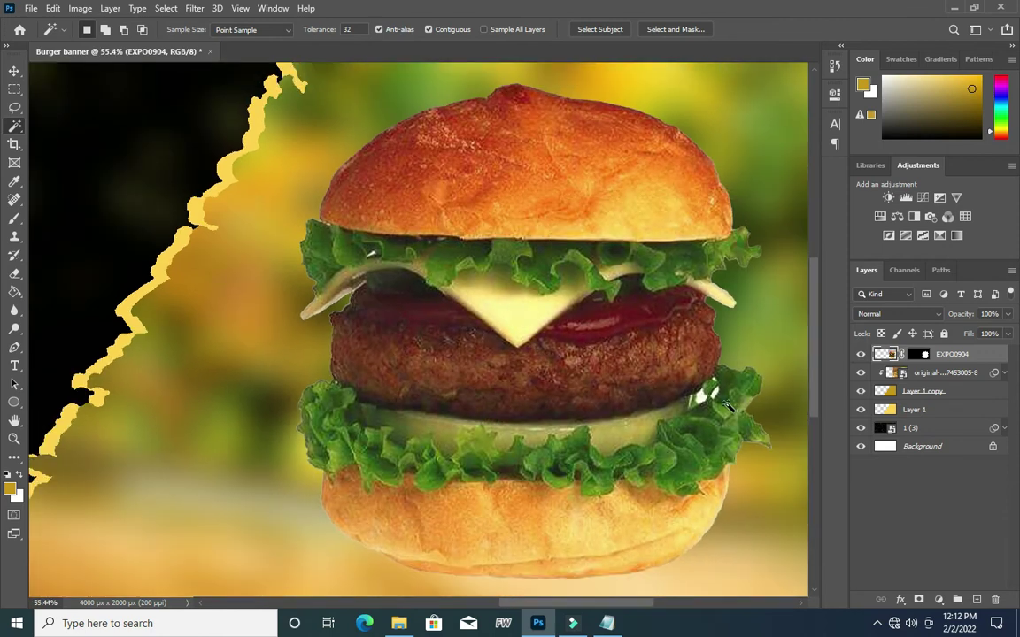
- Remove the small white leftovers between the onion and the lower lettuce using Magic Wand selections, and deselect
scroll(726, 405, "up", 3)
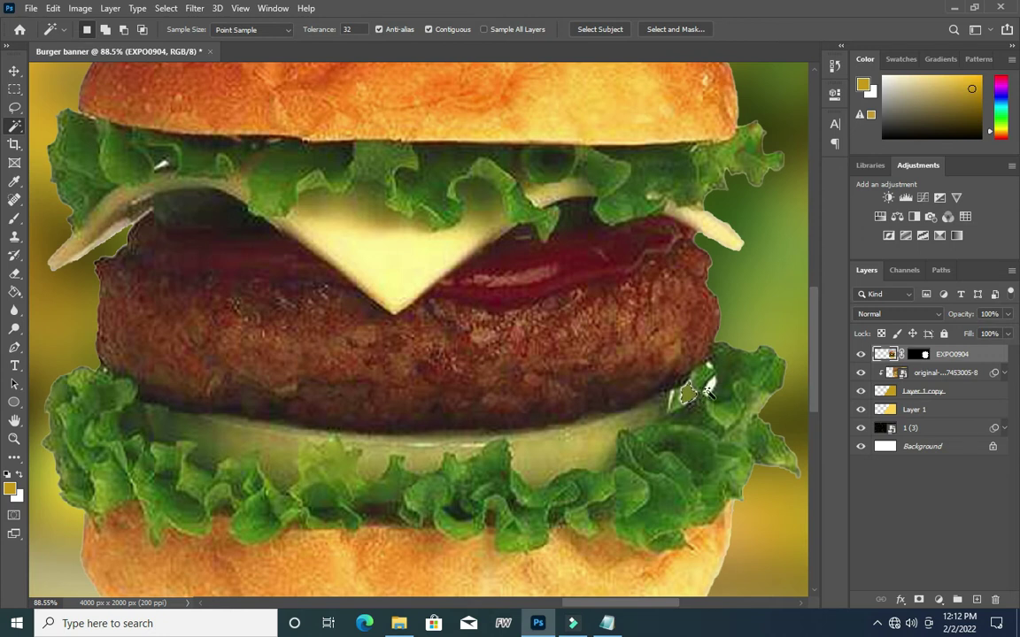
left_click(673, 397)
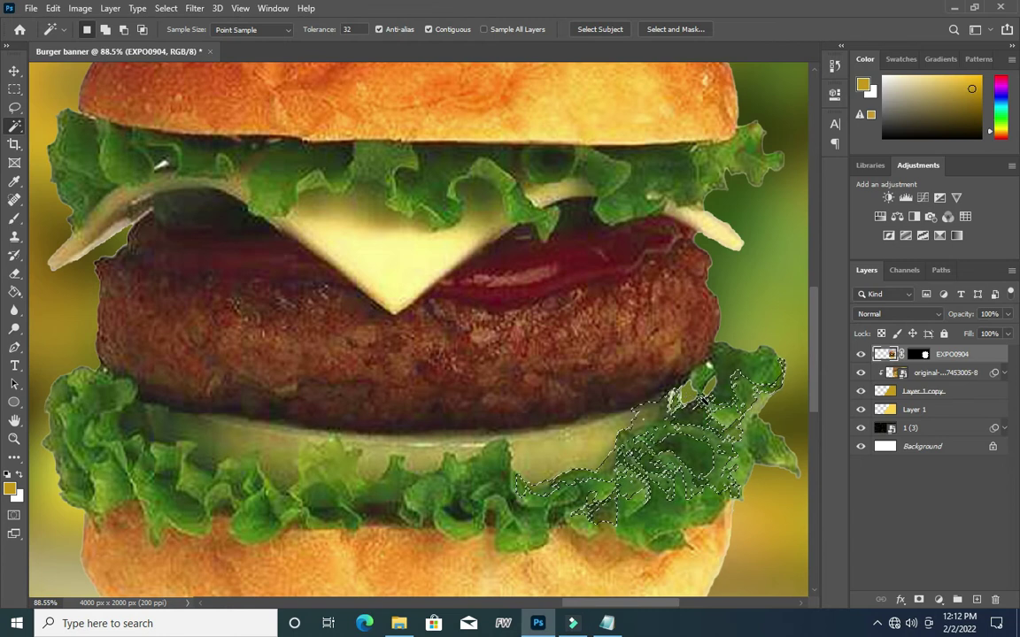
scroll(598, 340, "down", 5)
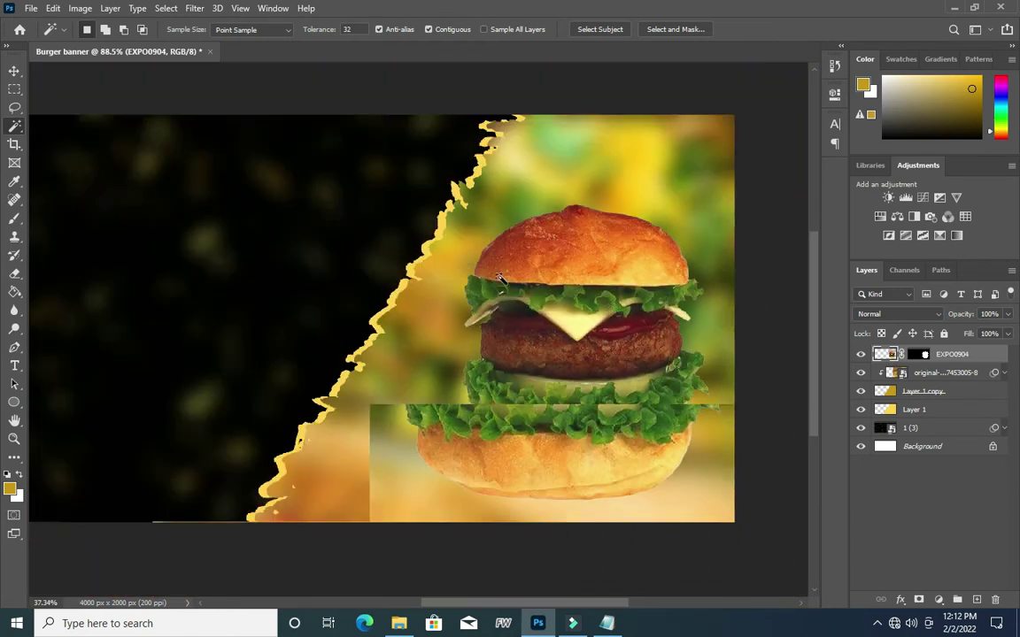
- Add a drop shadow to the EXPO0904 burger with 76% opacity, 90° angle, 14 px distance, 9% spread and 87 px size
left_click(14, 71)
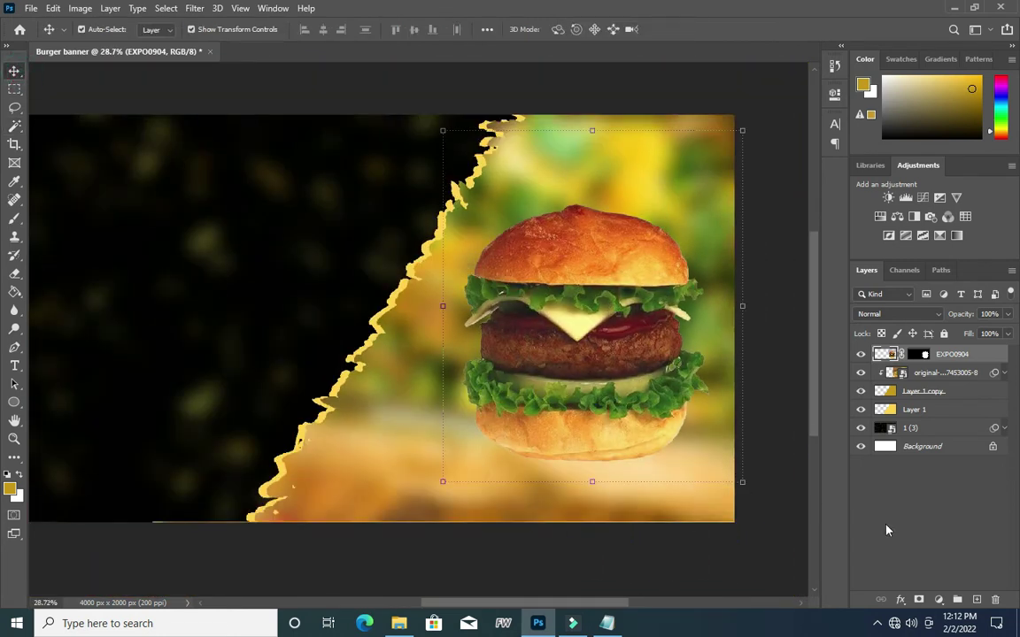
left_click(900, 600)
key("Escape")
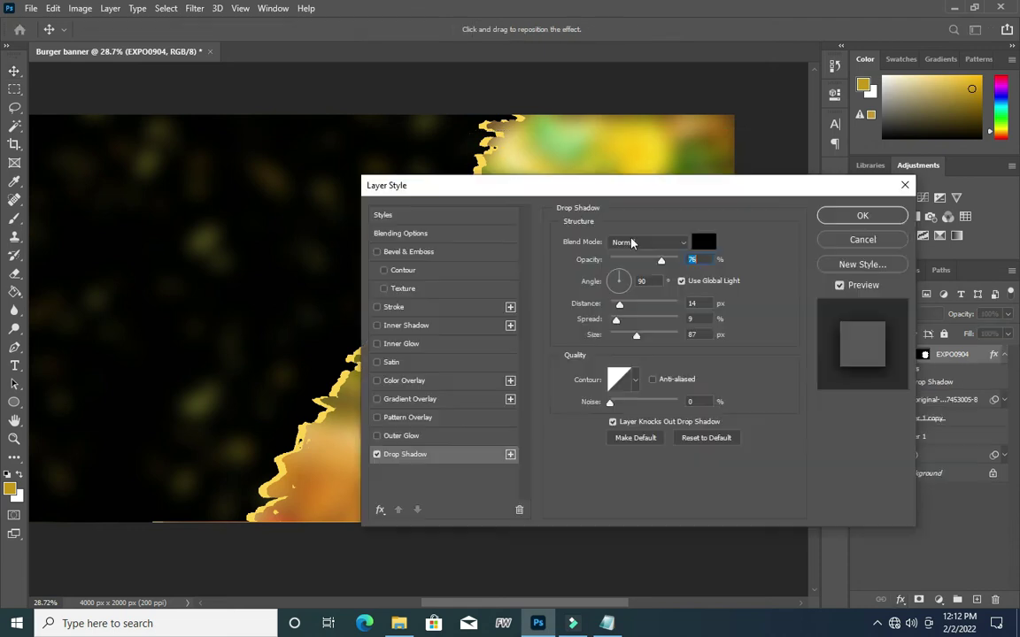
left_click_drag(631, 185, 974, 168)
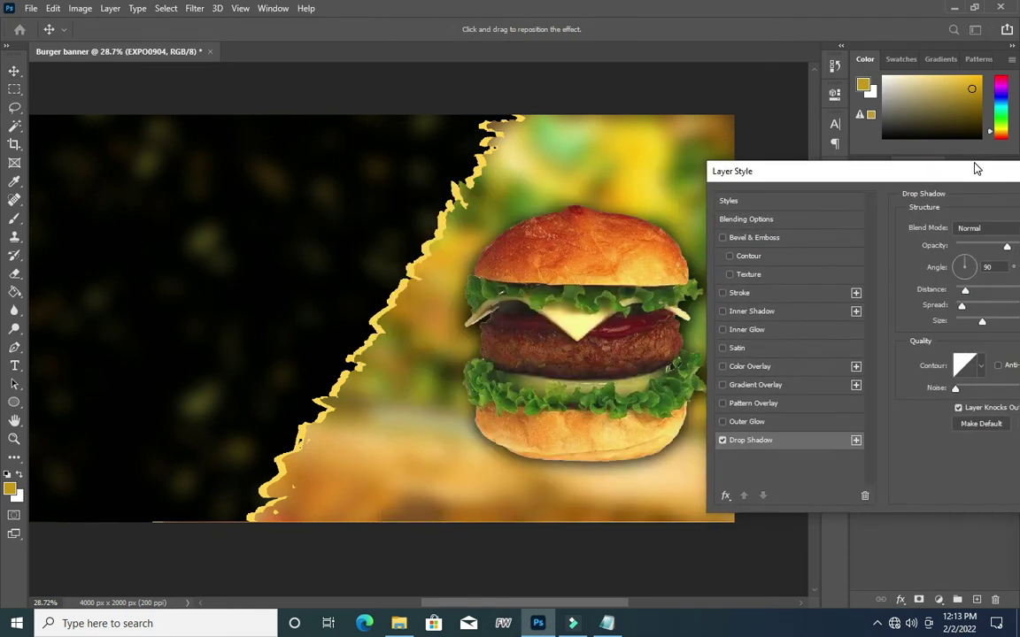
left_click_drag(904, 177, 567, 213)
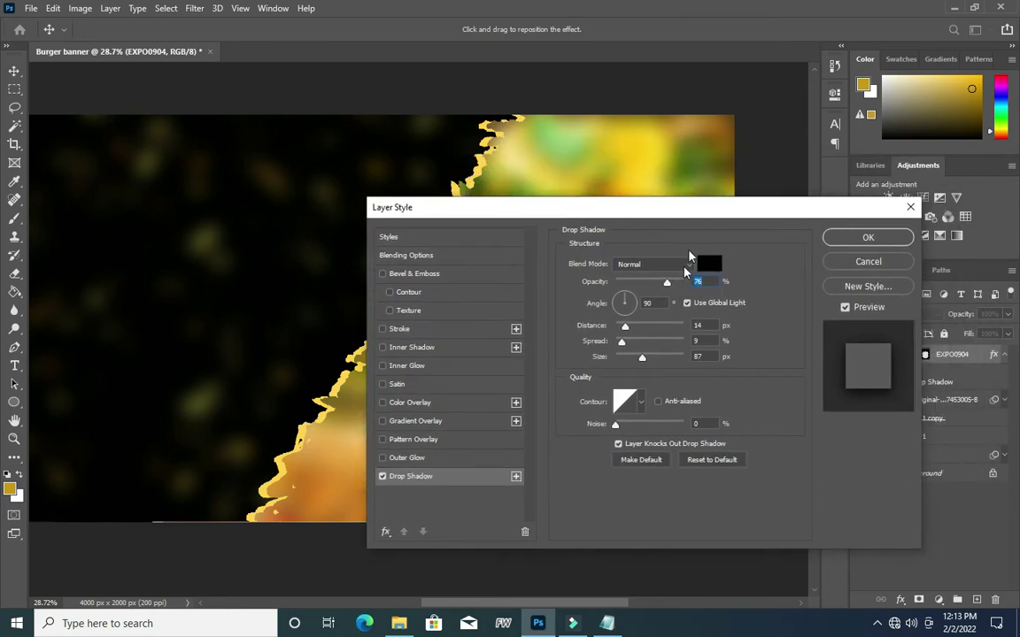
left_click_drag(701, 210, 663, 217)
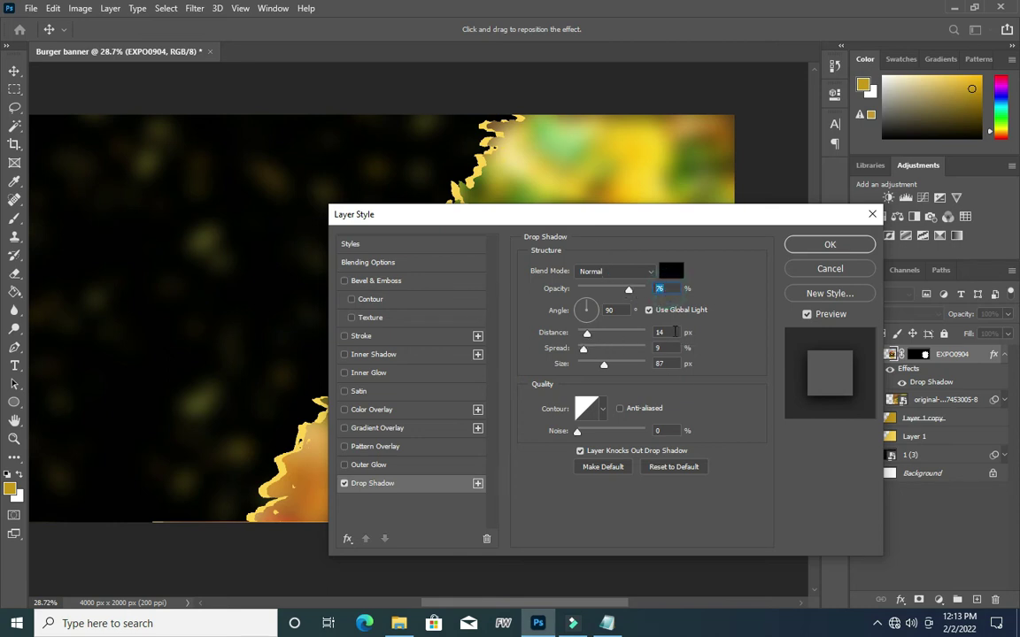
left_click(660, 348)
left_click(668, 362)
left_click(837, 247)
scroll(617, 451, "up", 2)
left_click(735, 549)
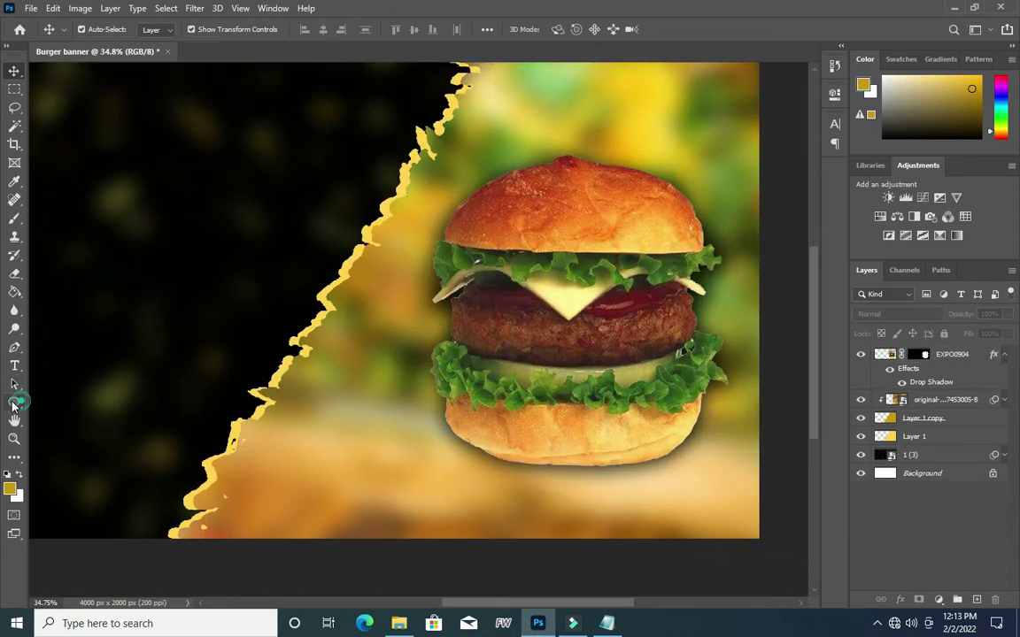
- Draw a flat ellipse shape about 593 by 34 px just below the burger
left_click_drag(13, 400, 49, 430)
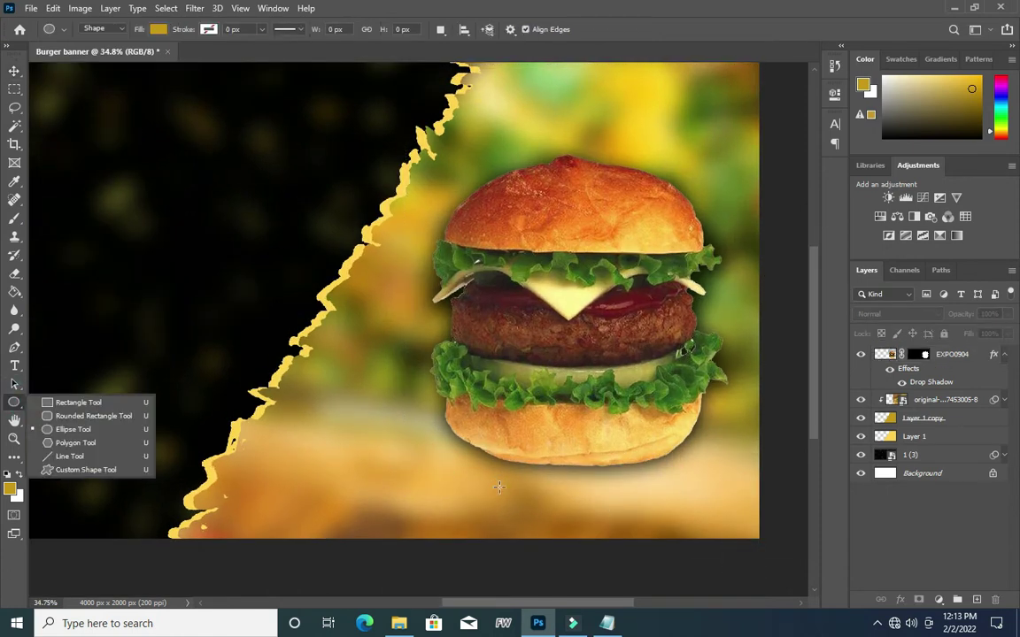
left_click_drag(505, 486, 650, 493)
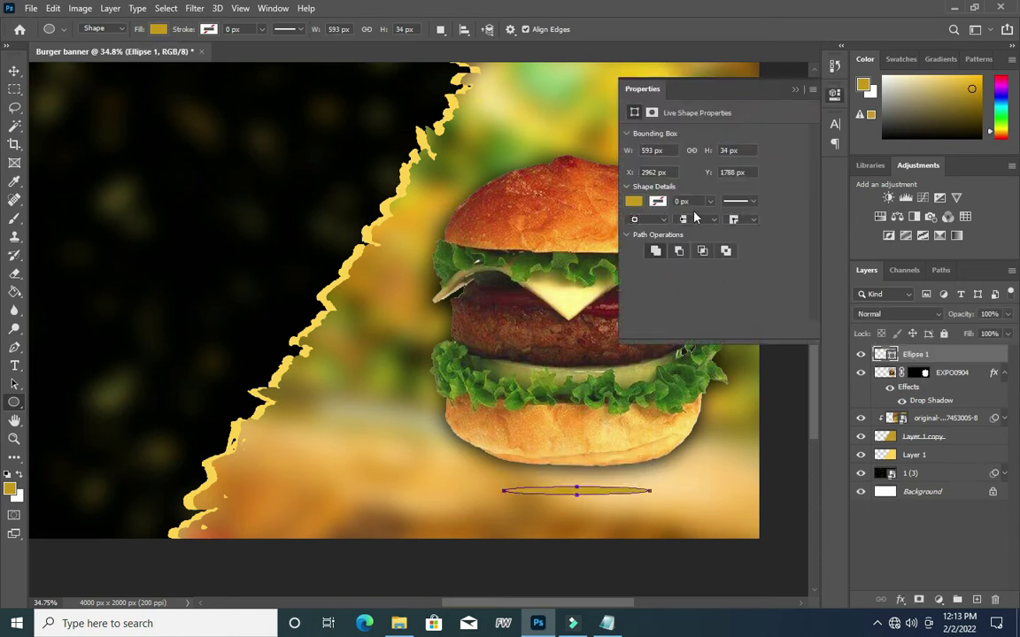
- Fill the flat ellipse below the burger with a medium neutral gray
left_click(632, 202)
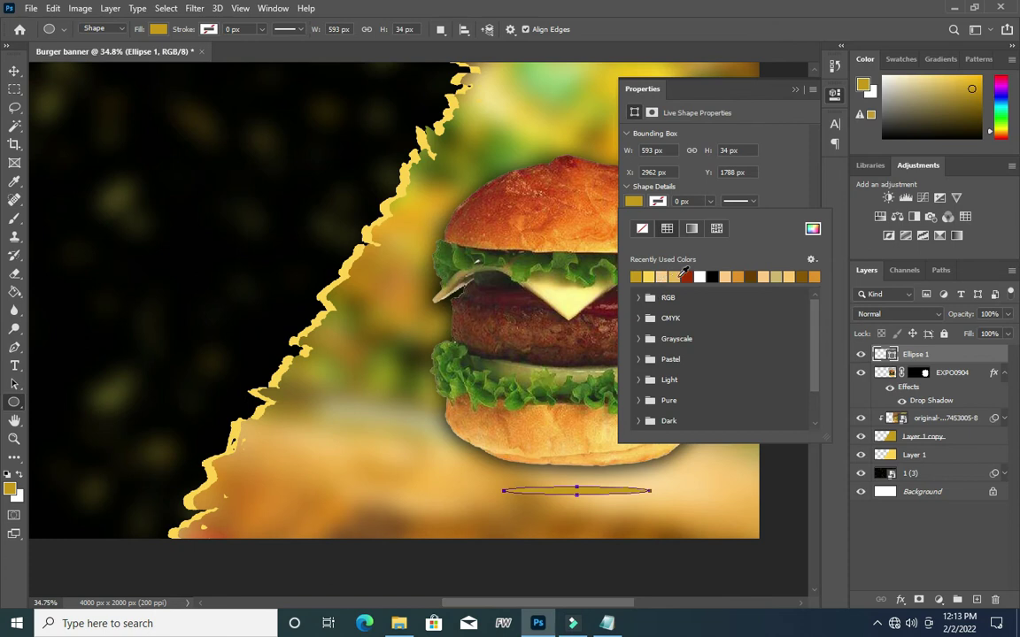
left_click(812, 229)
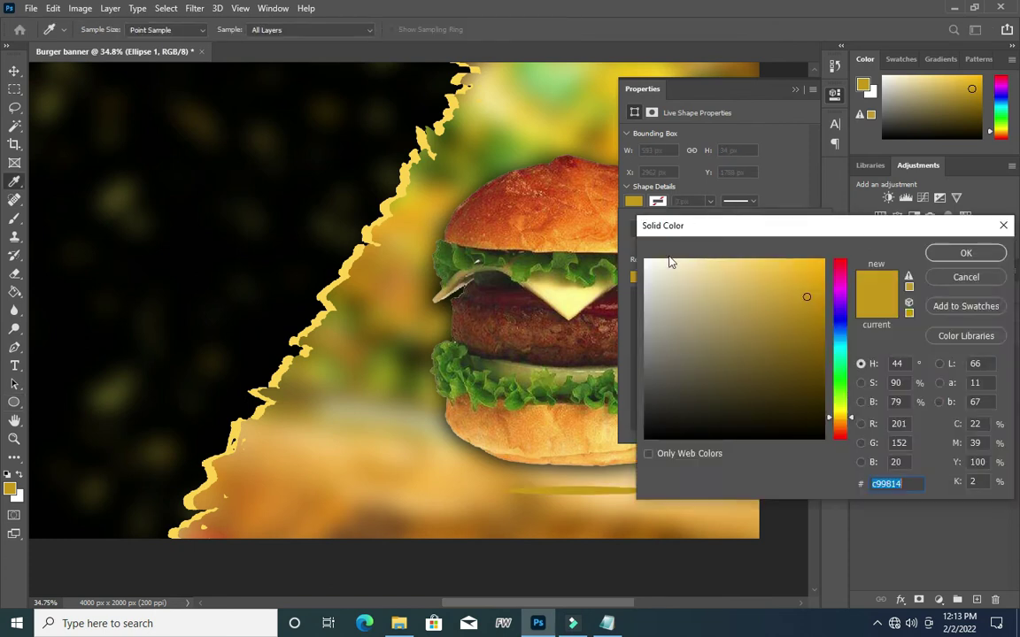
left_click_drag(648, 297, 644, 307)
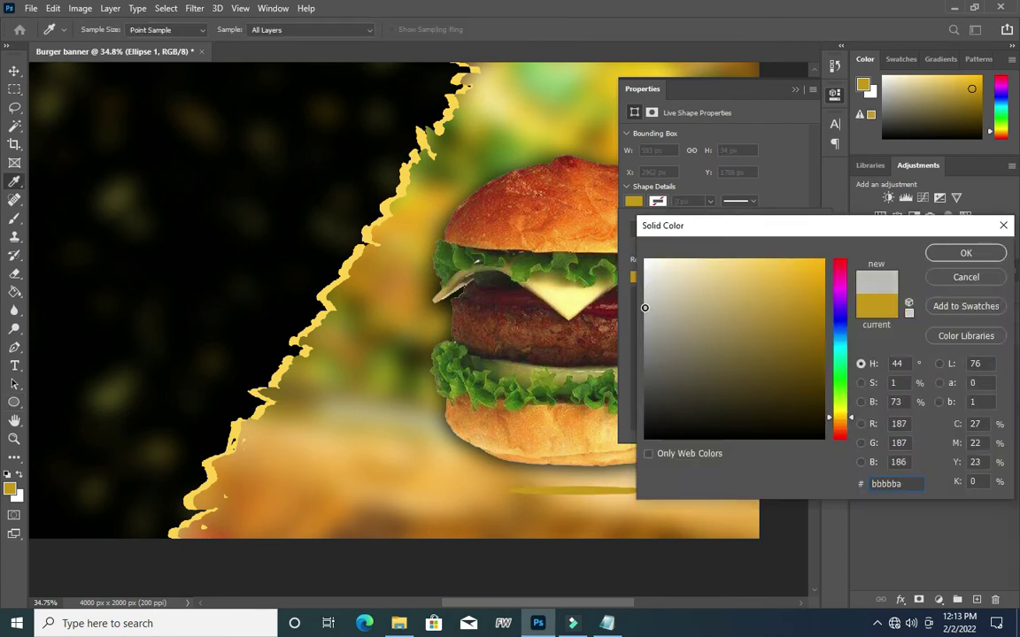
left_click(645, 322)
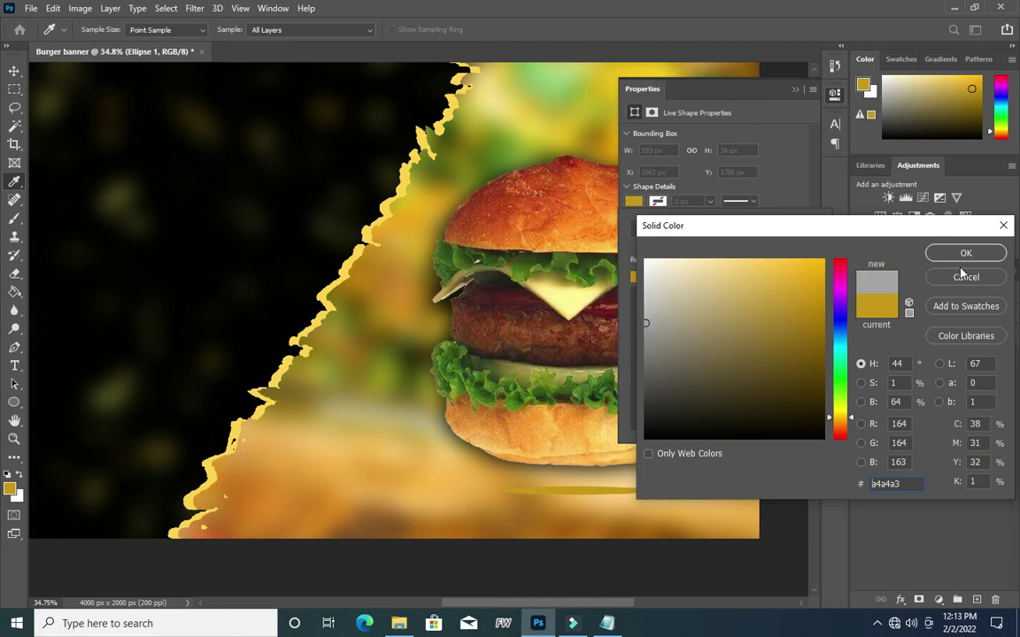
left_click(646, 335)
left_click(979, 255)
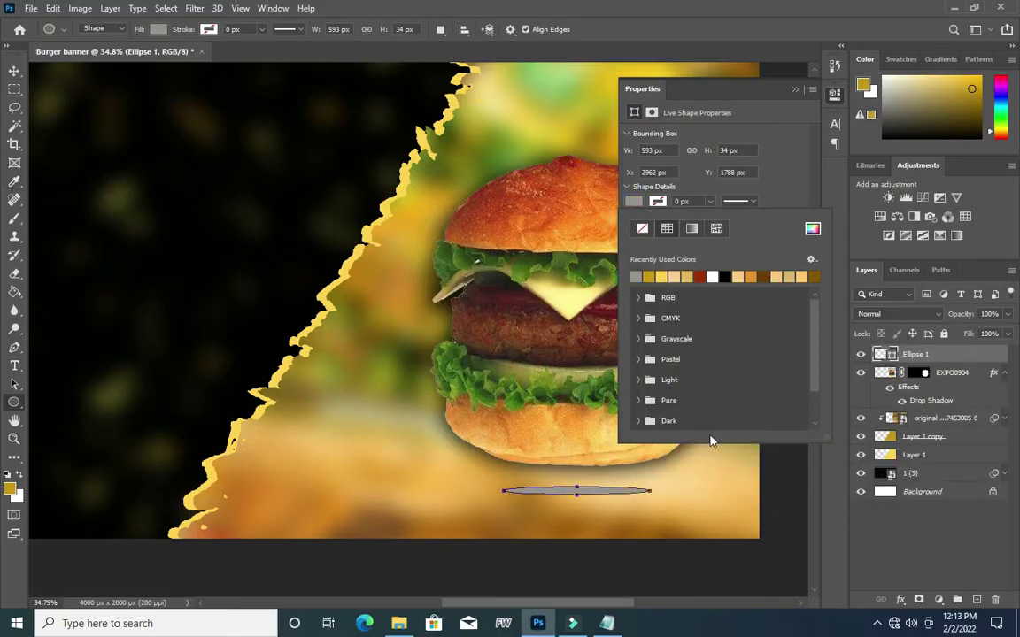
scroll(567, 327, "down", 3)
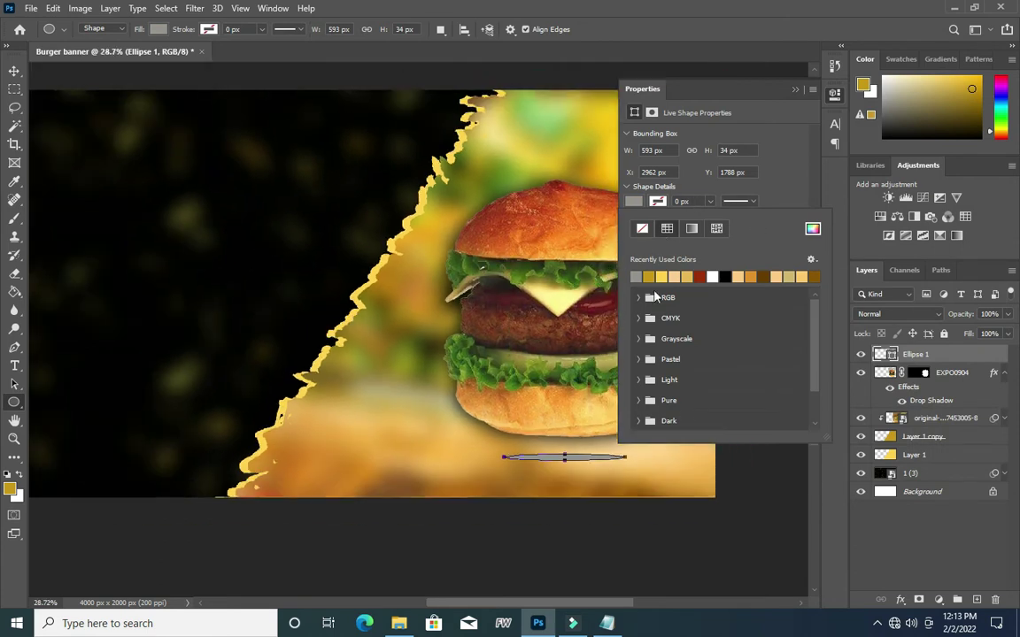
left_click(794, 90)
left_click(14, 71)
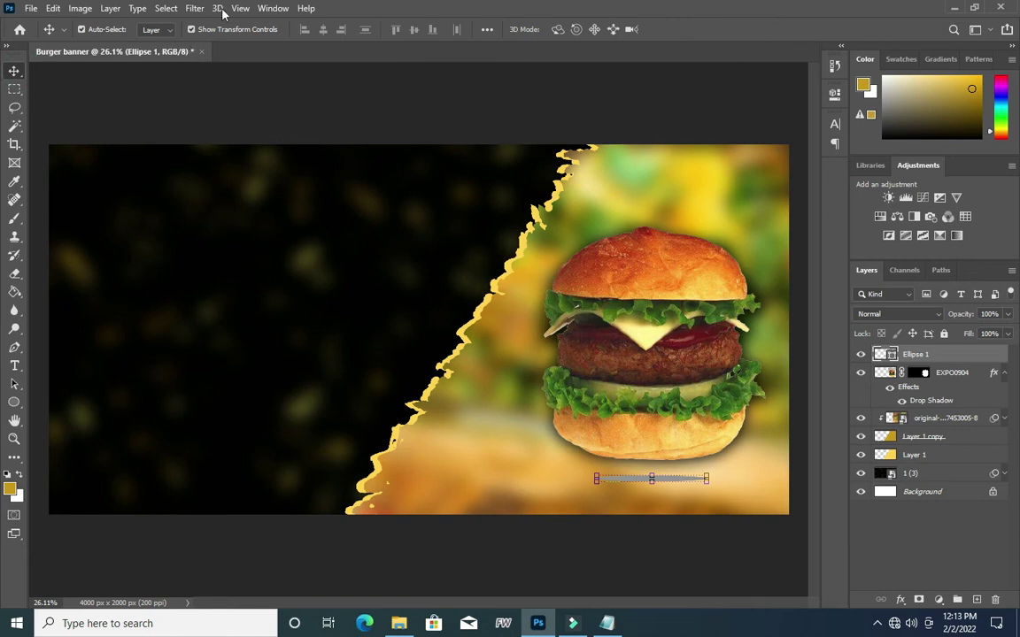
left_click(194, 8)
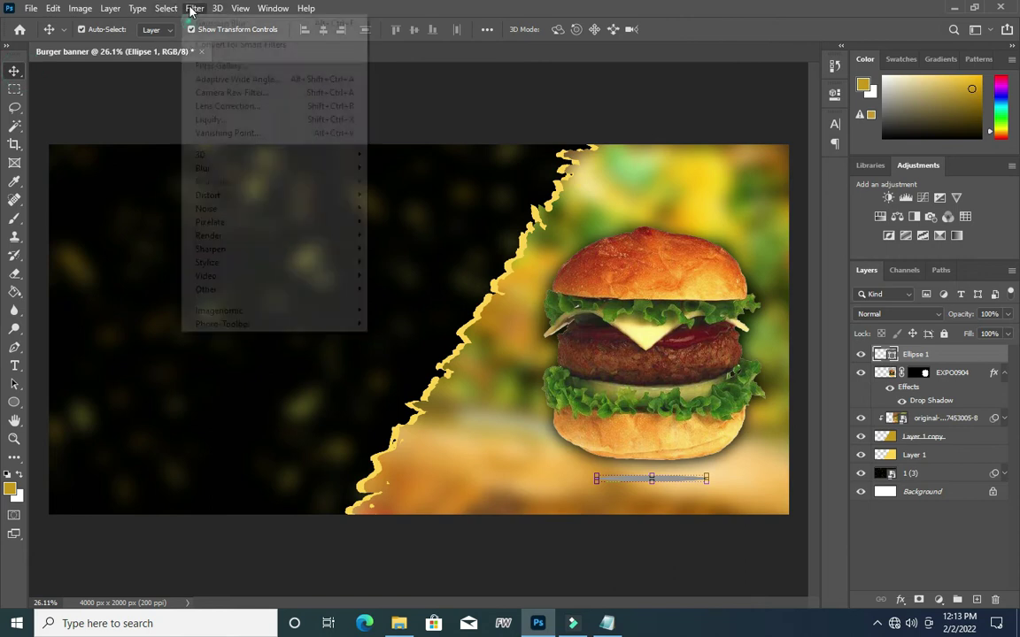
mouse_move(349, 168)
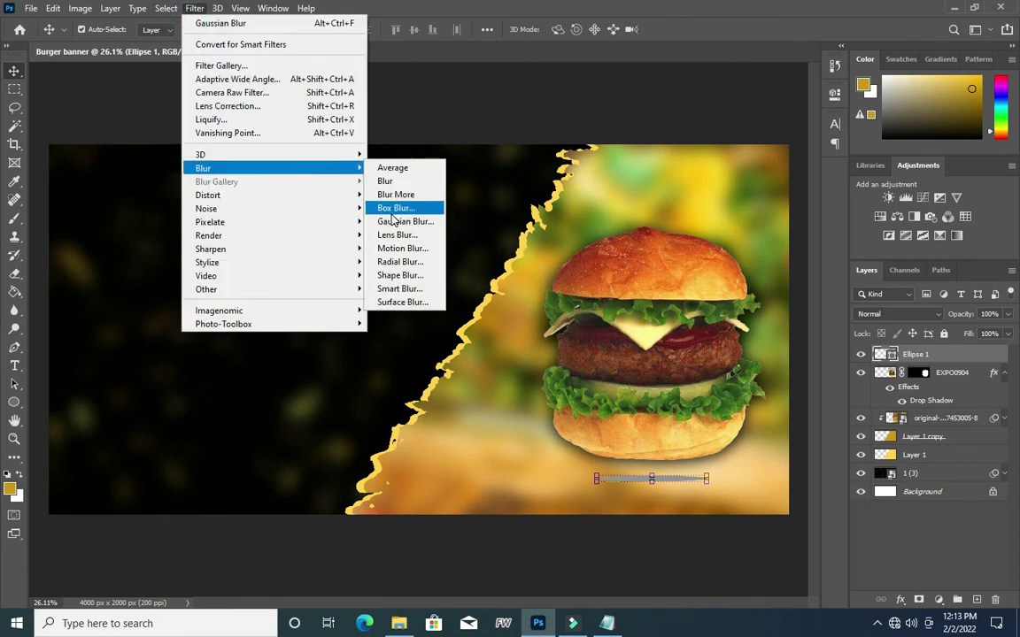
left_click(391, 148)
left_click(454, 239)
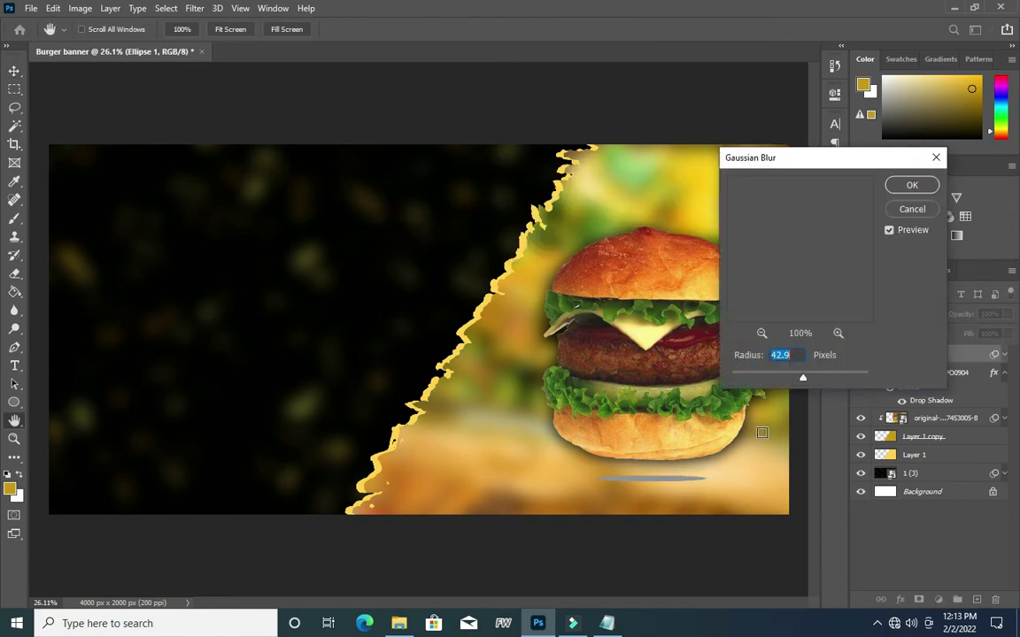
left_click_drag(803, 382, 791, 378)
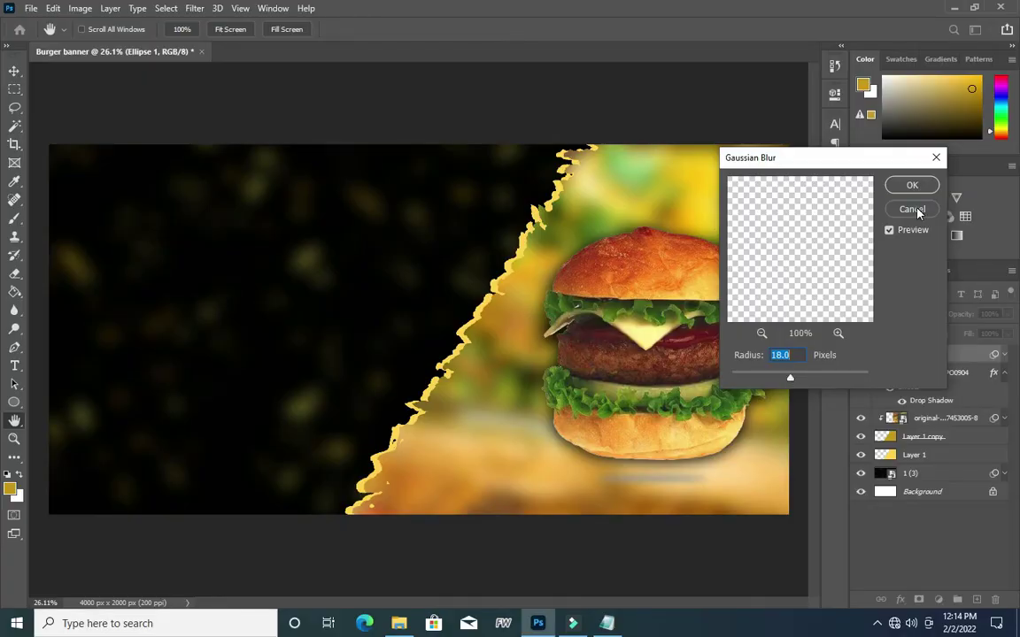
left_click(911, 208)
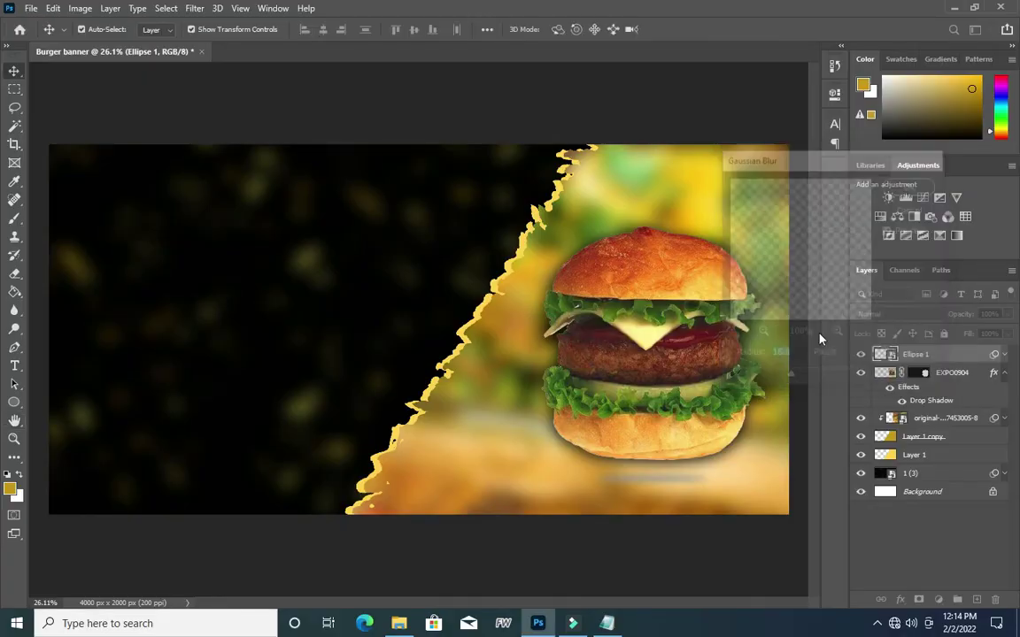
- Change the Ellipse 1 fill color to black, 000000
double_click(892, 354)
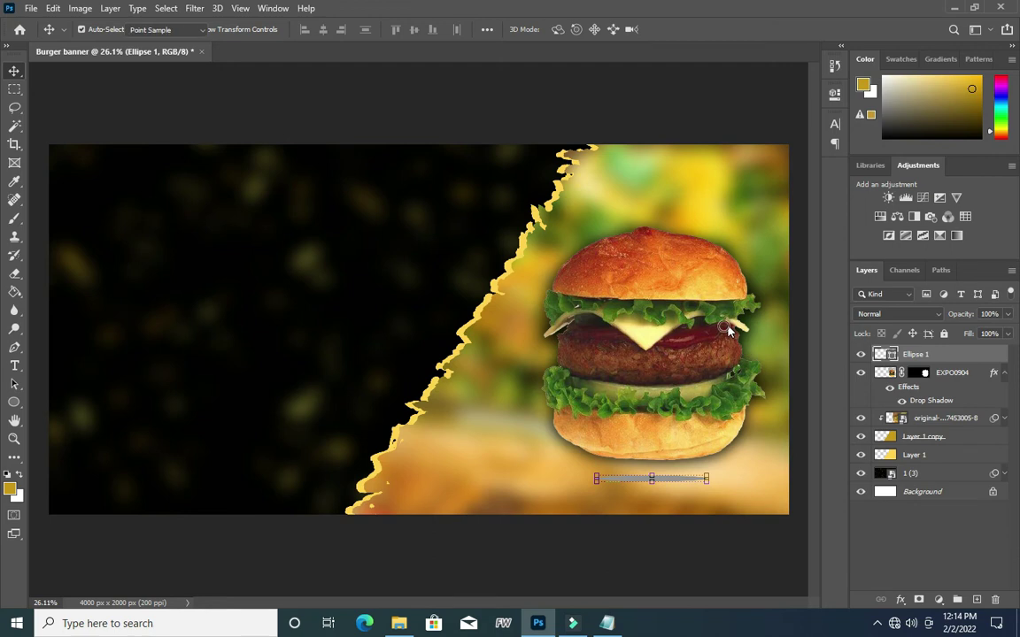
left_click_drag(655, 389, 645, 438)
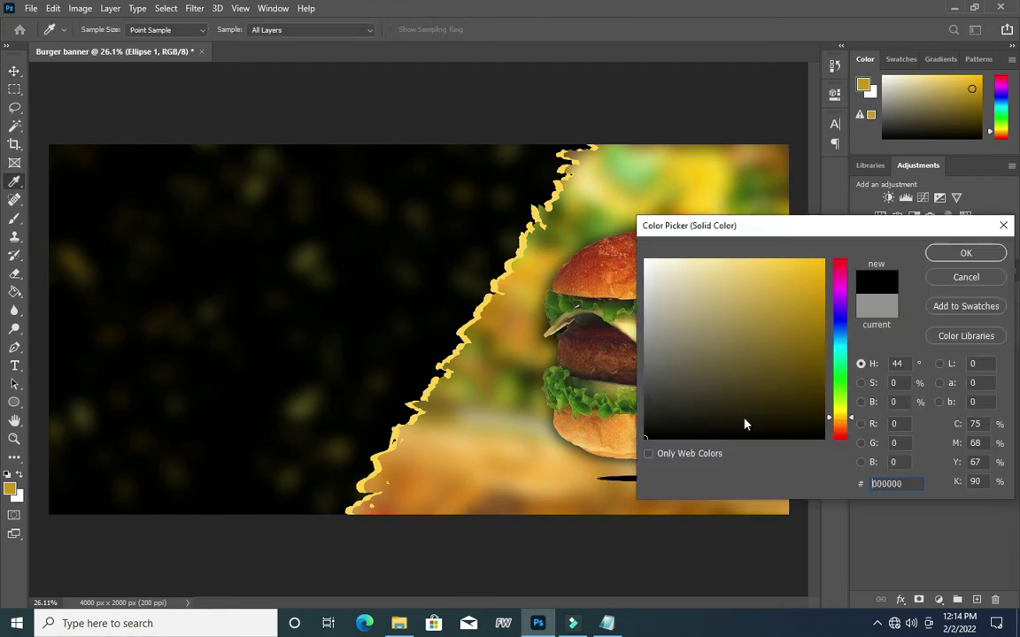
left_click(965, 253)
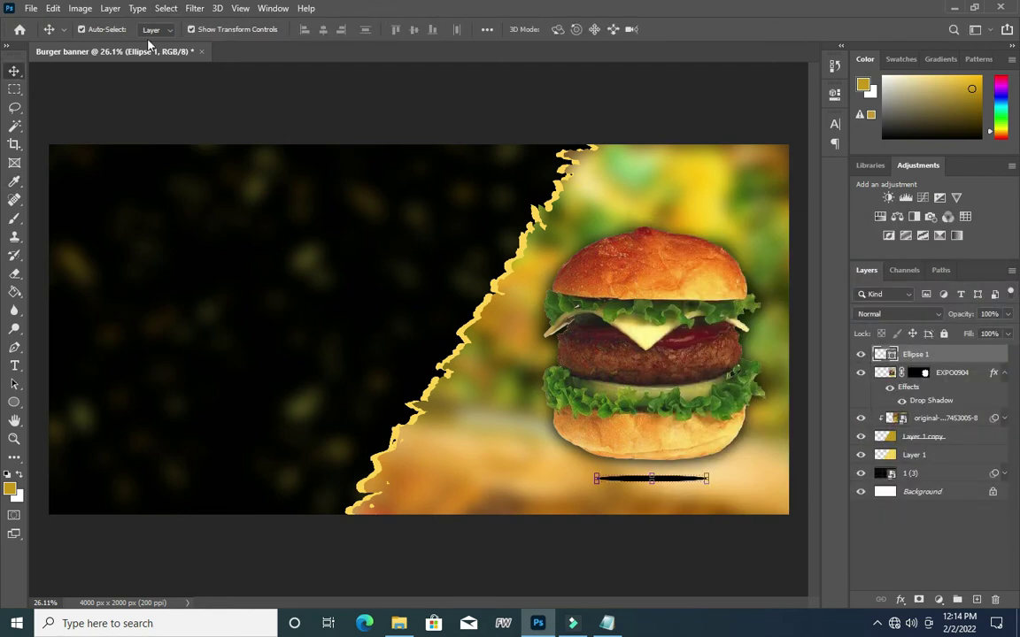
- Try the last-used Gaussian Blur on the rasterized black ellipse and undo it
left_click(192, 10)
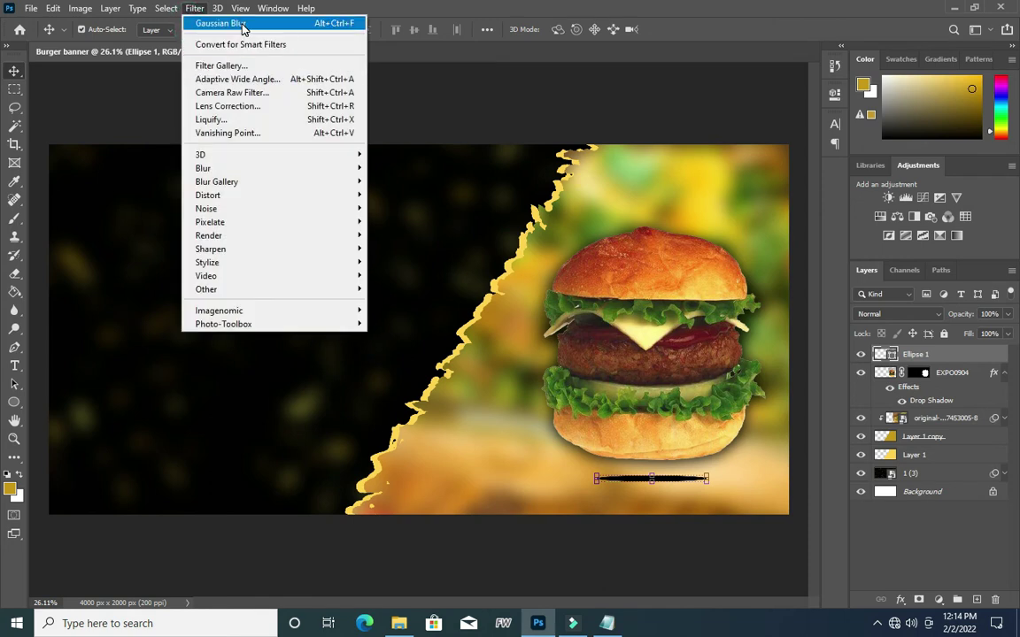
left_click(221, 24)
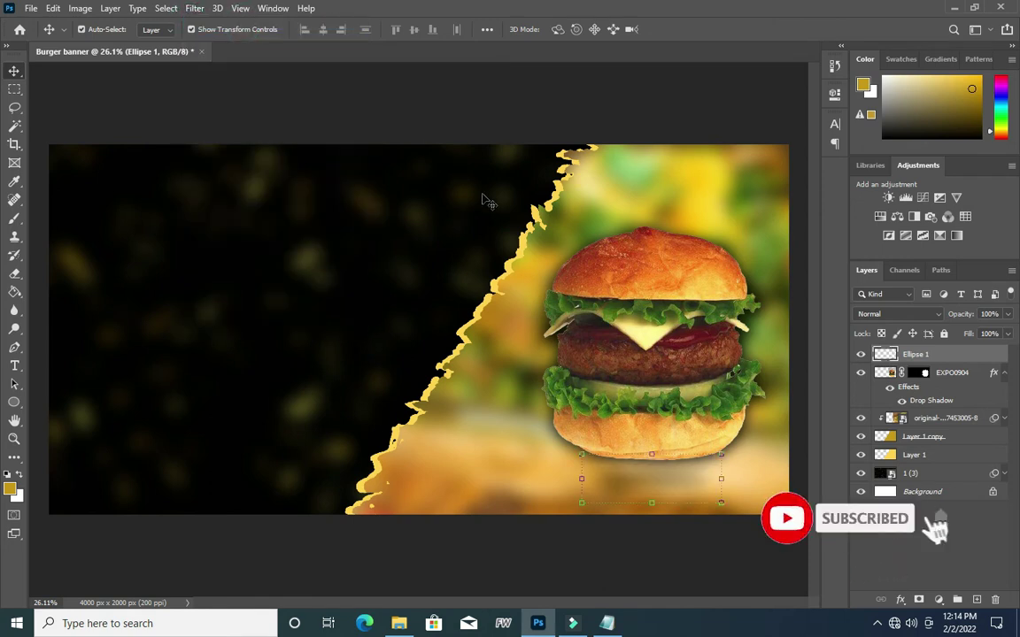
key("ctrl+z")
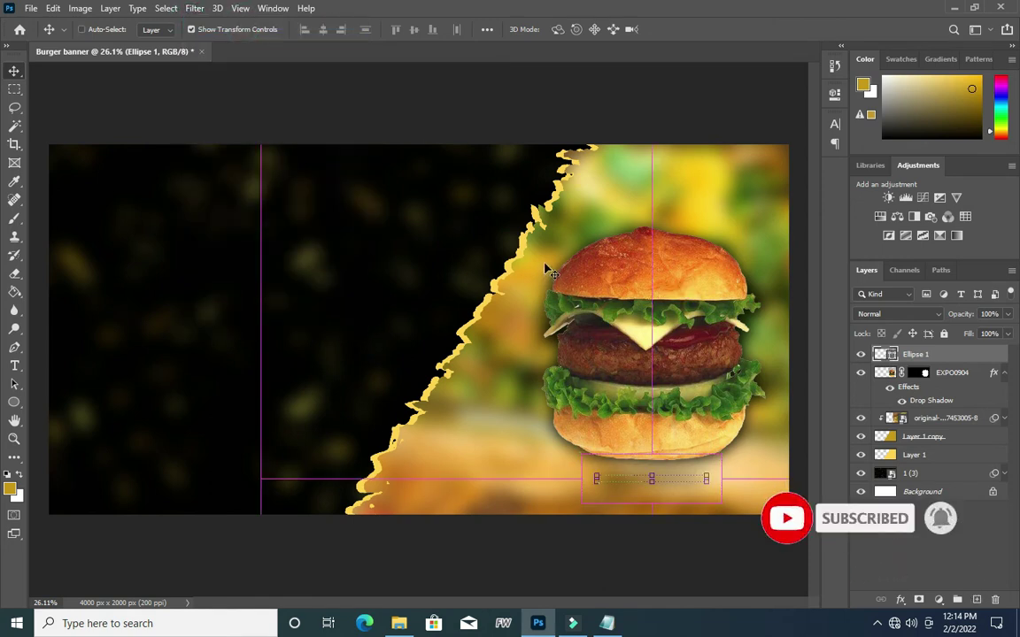
- Convert the black Ellipse 1 shape to a smart object and apply a Gaussian Blur with a 30.4 pixel radius
left_click(196, 10)
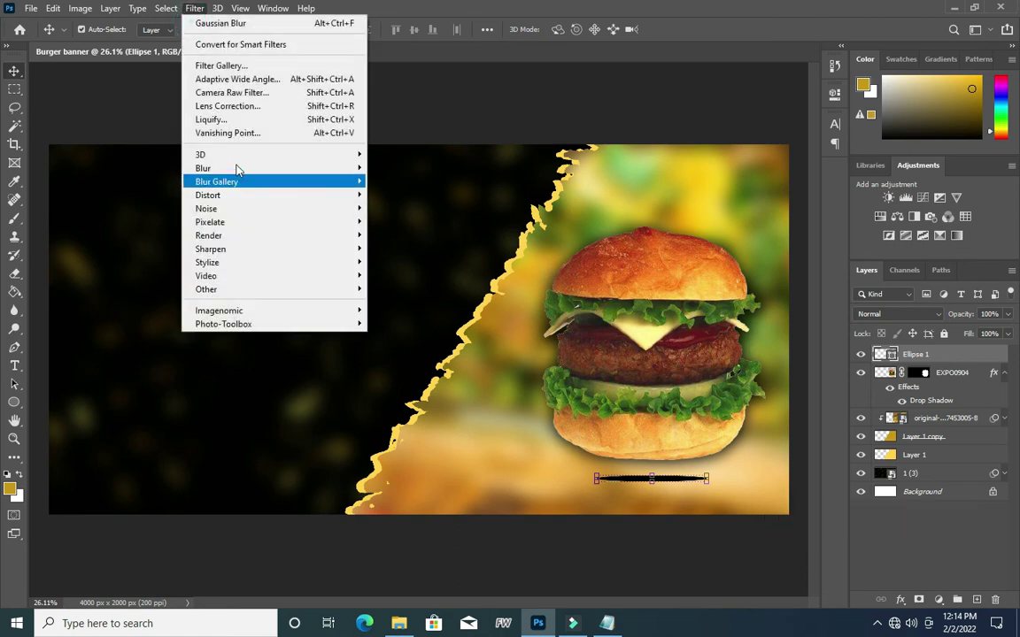
mouse_move(236, 166)
left_click(400, 221)
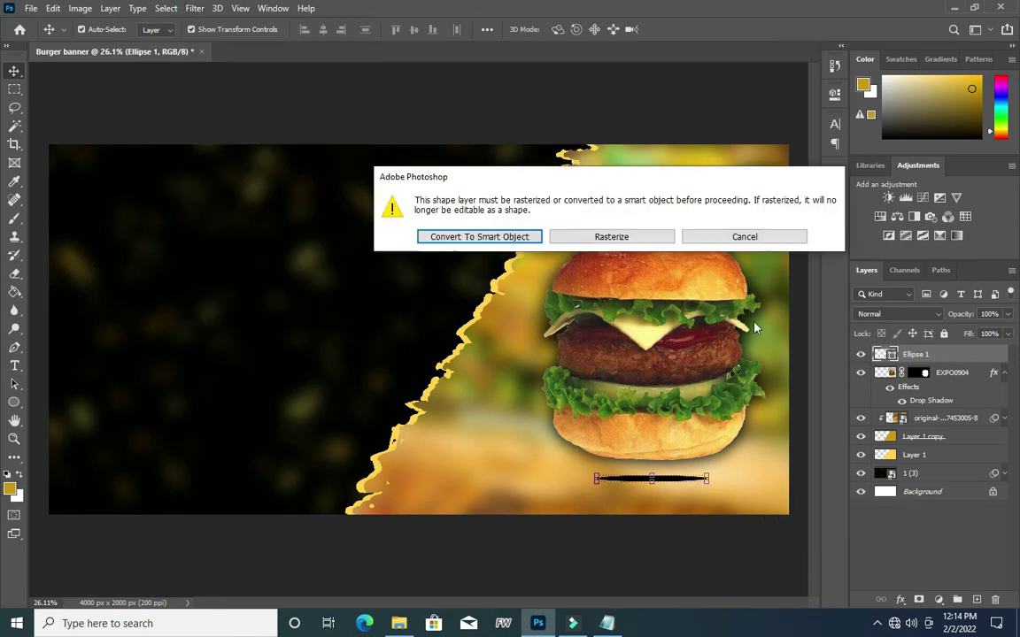
left_click(474, 236)
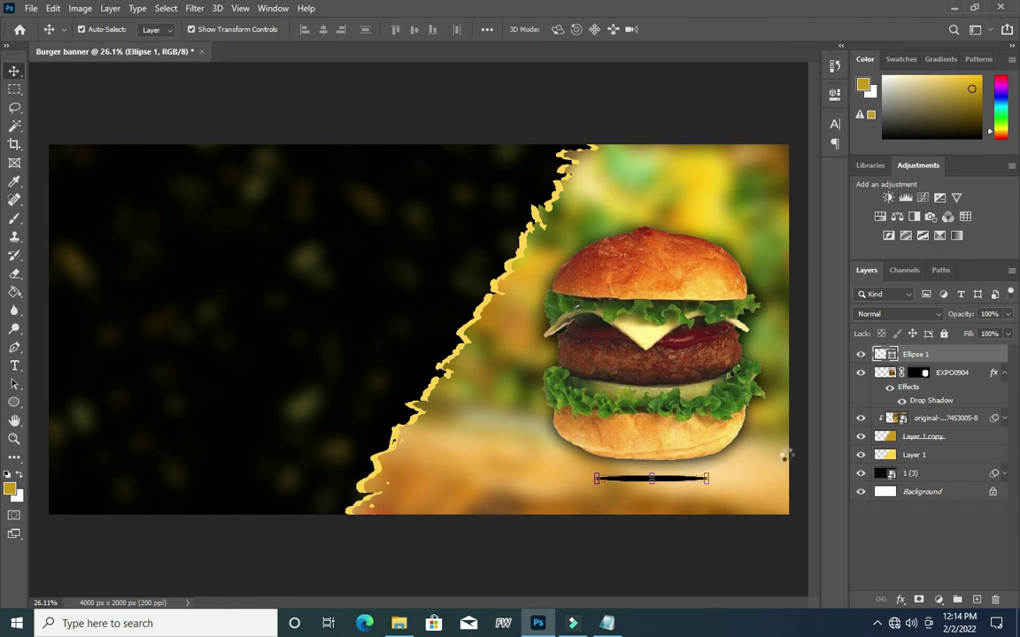
left_click_drag(808, 379, 790, 382)
left_click_drag(790, 381, 790, 381)
left_click(792, 379)
left_click_drag(792, 380, 798, 382)
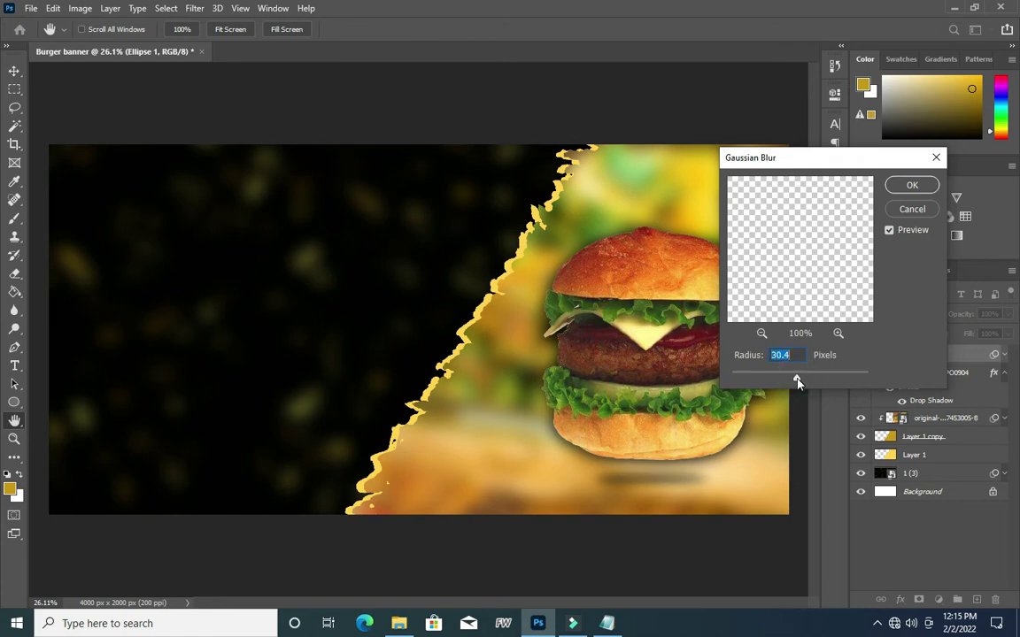
left_click(912, 187)
- Enlarge the blurred ellipse to 242.94% width and flatten it to 121.47% height below the burger
scroll(584, 381, "down", 2)
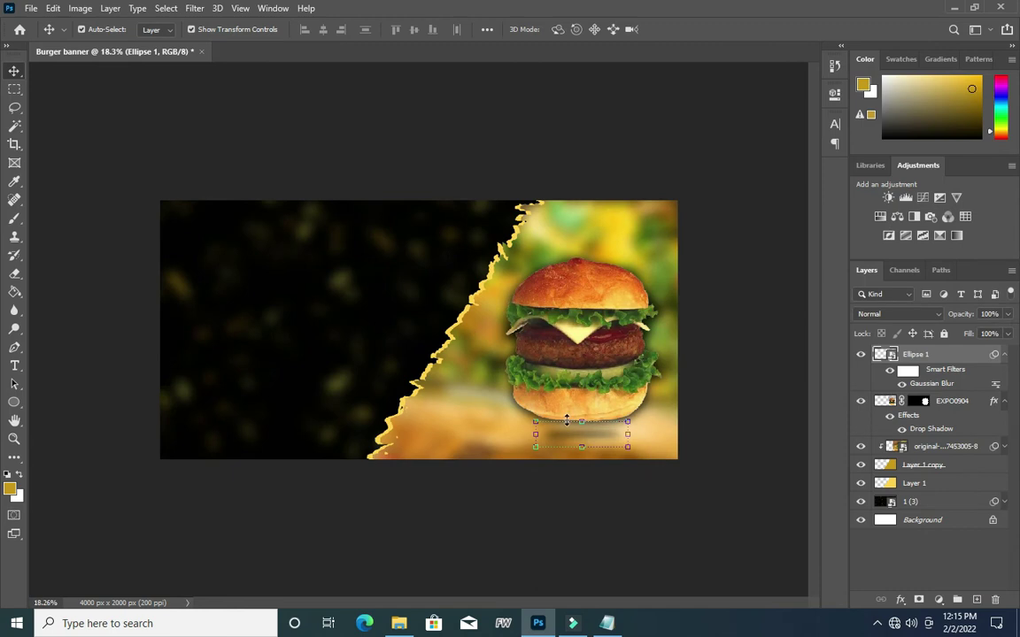
scroll(567, 421, "up", 1)
scroll(494, 437, "up", 1)
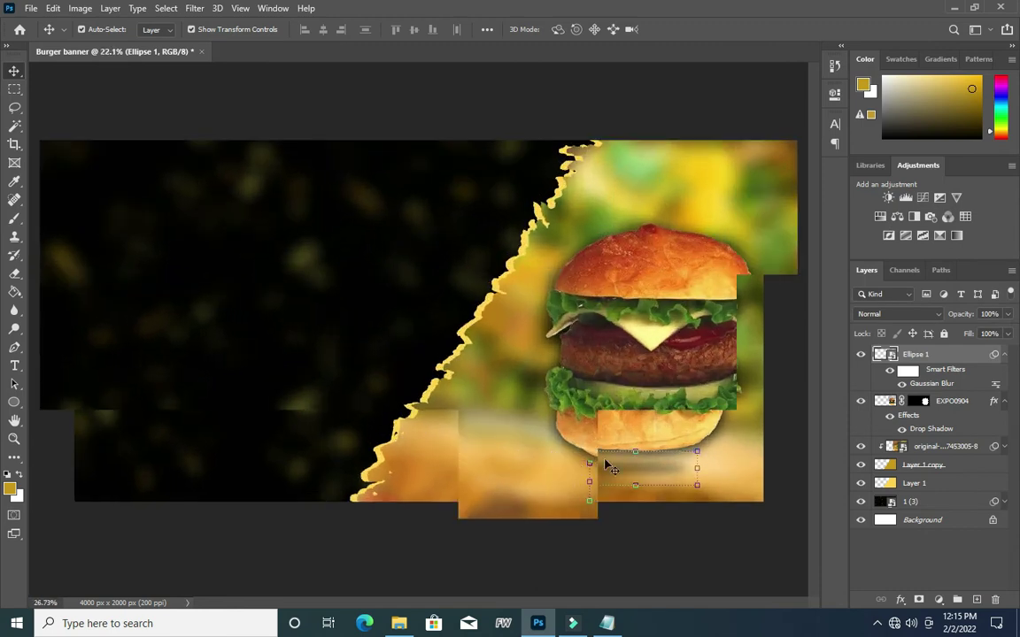
key("ctrl+t")
left_click_drag(656, 462, 537, 480)
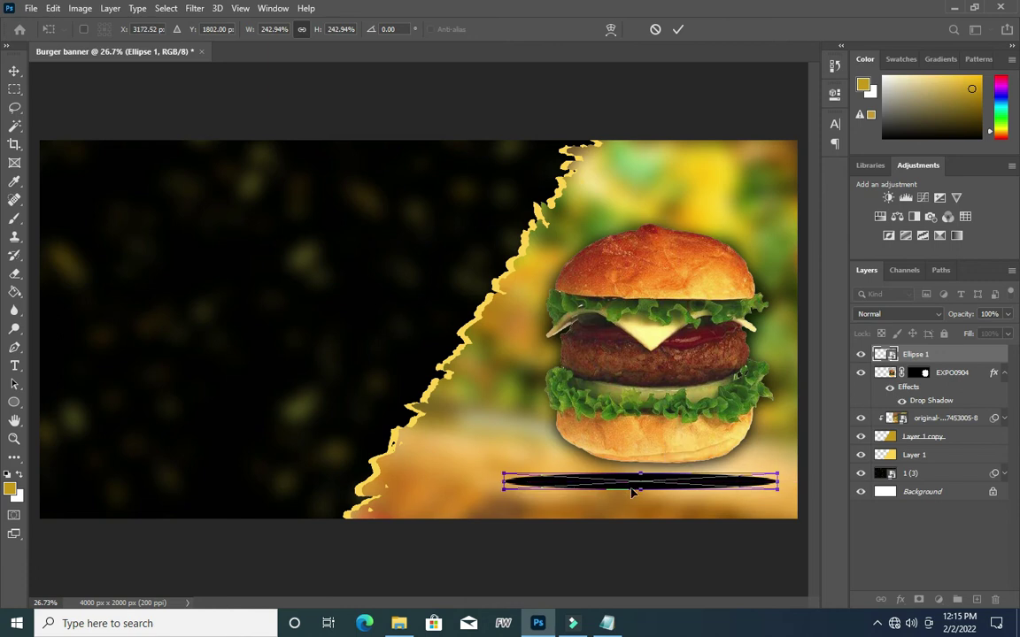
scroll(634, 485, "up", 1)
left_click_drag(633, 489, 634, 485)
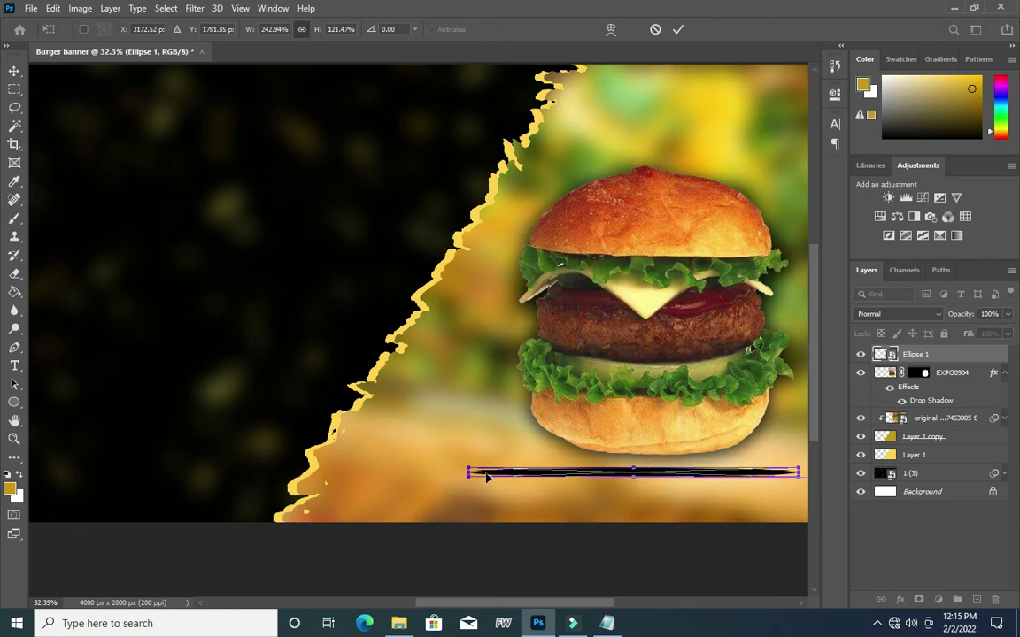
- Narrow the ellipse shadow from both ends to 139.02% width and 69.51% height under the bun, and deselect it
left_click_drag(468, 471, 543, 470)
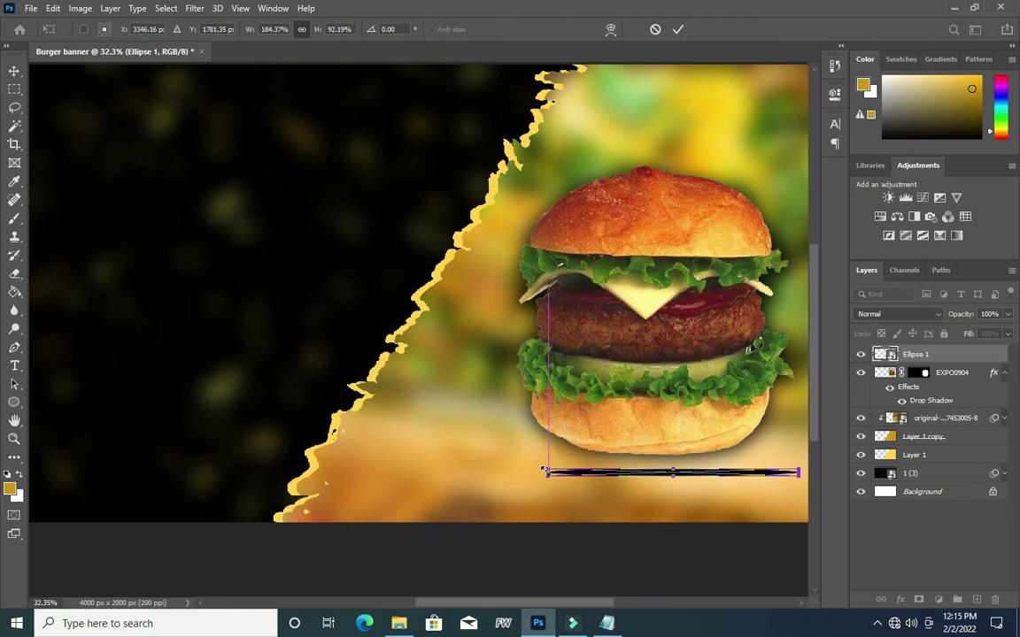
left_click_drag(802, 472, 754, 472)
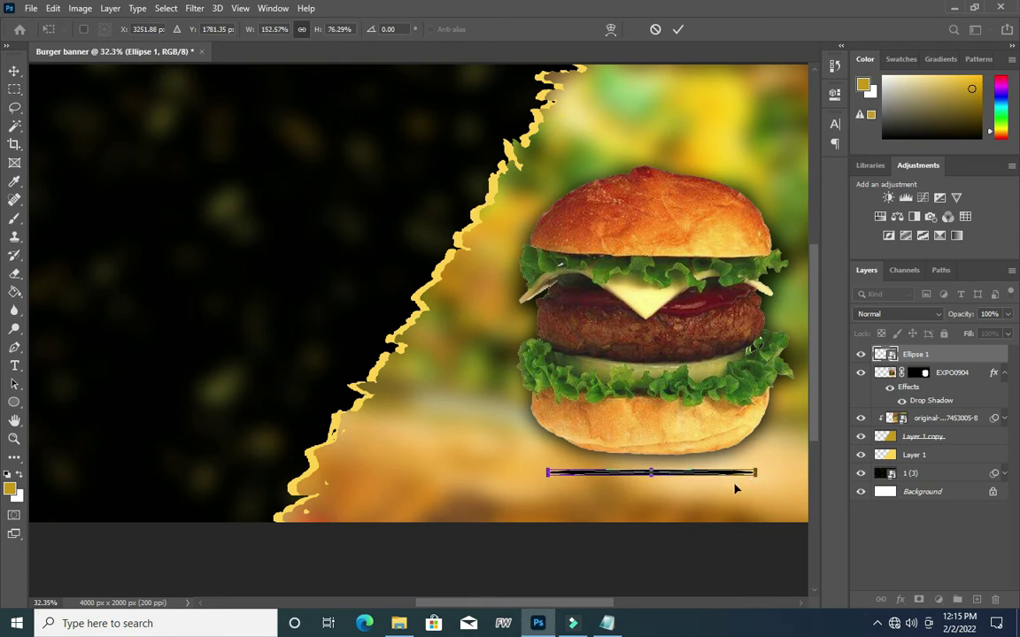
left_click_drag(547, 471, 563, 472)
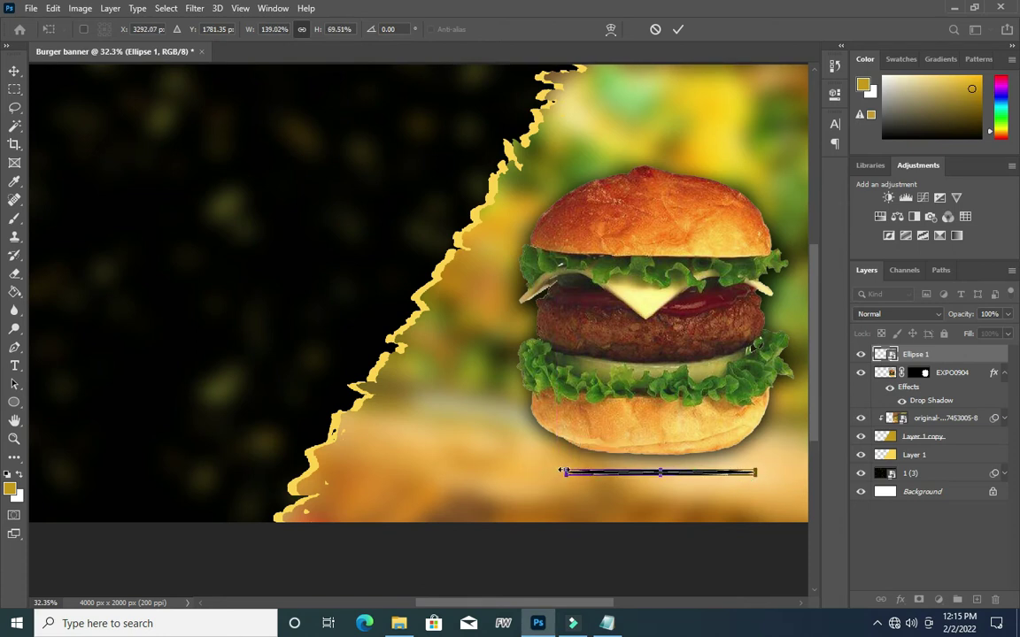
left_click(678, 29)
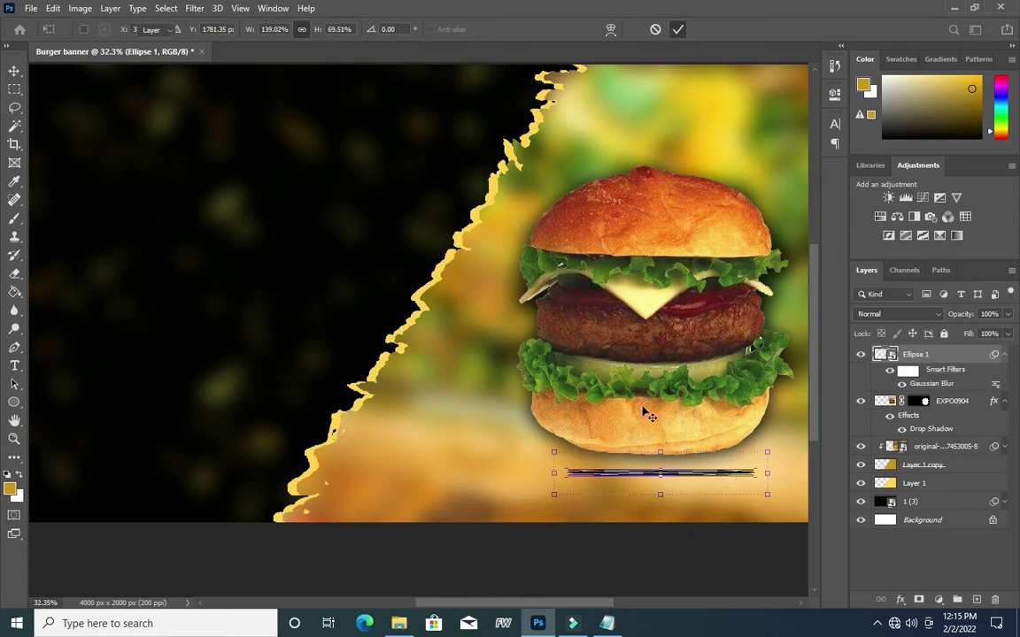
scroll(641, 412, "down", 2)
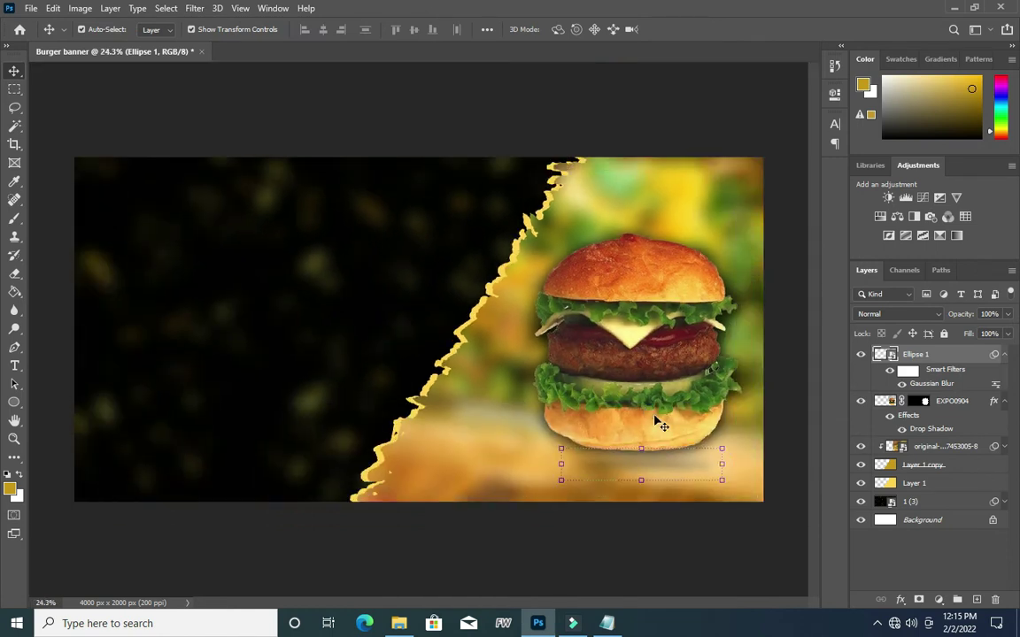
left_click(672, 124)
mouse_move(635, 471)
left_mouse_down()
mouse_move(563, 471)
mouse_move(635, 471)
left_mouse_up()
left_click(606, 549)
- Draw a five-sided polygon with a light yellow fill (ffd24a) on the banner's dark area and place it
scroll(550, 426, "down", 3)
scroll(314, 376, "up", 1)
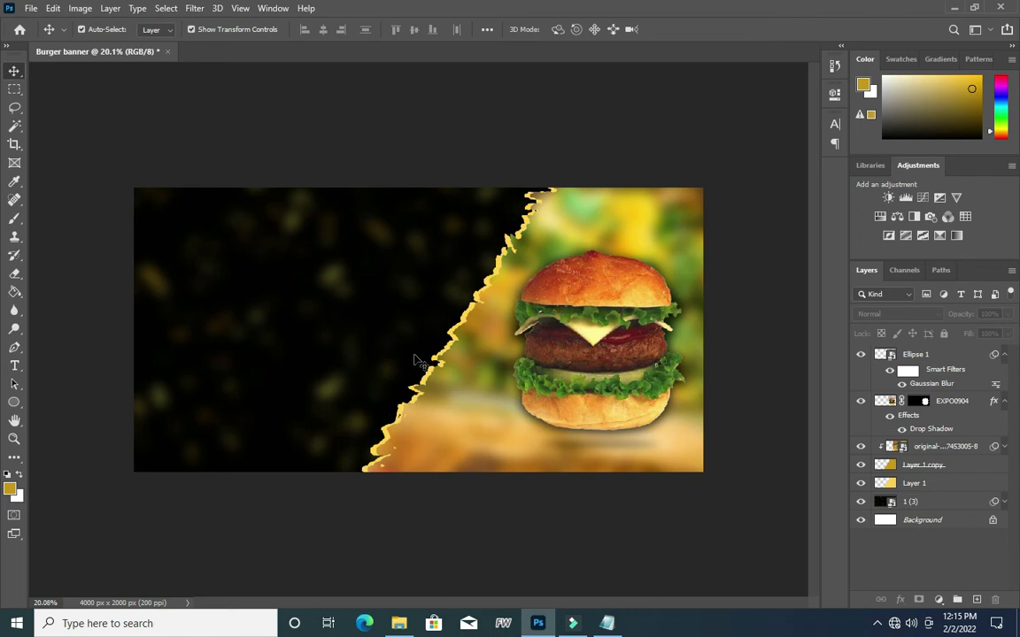
scroll(413, 360, "up", 1)
scroll(663, 323, "up", 1)
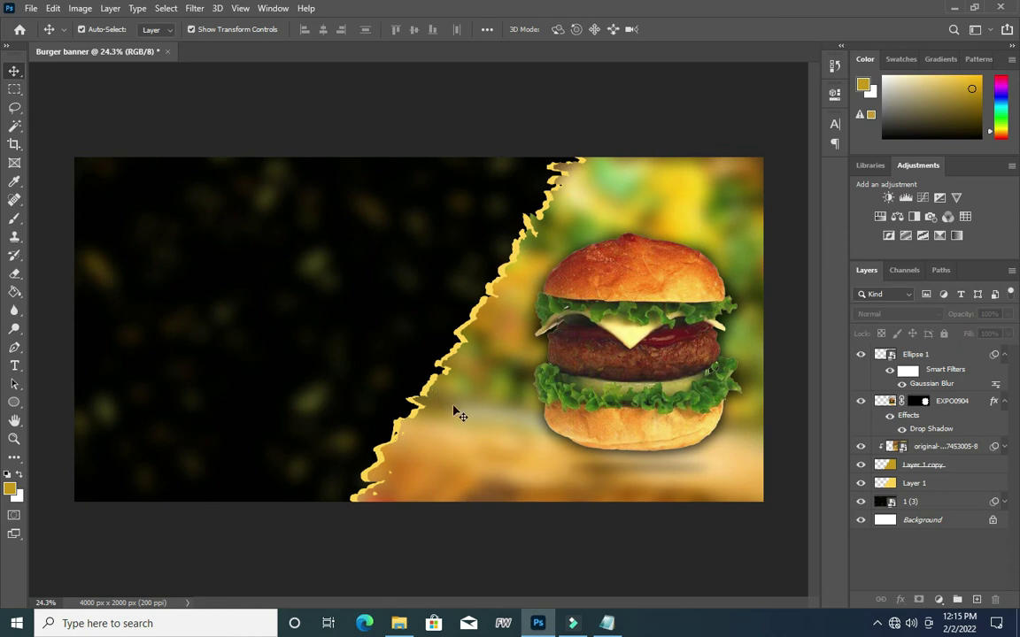
scroll(45, 391, "up", 1)
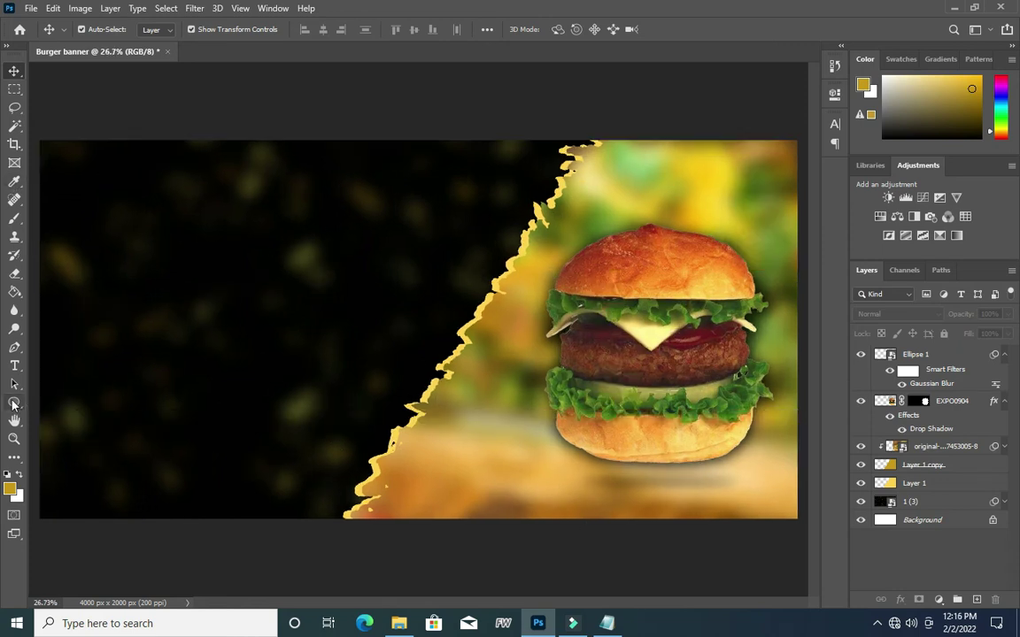
left_click(13, 403)
left_click(75, 442)
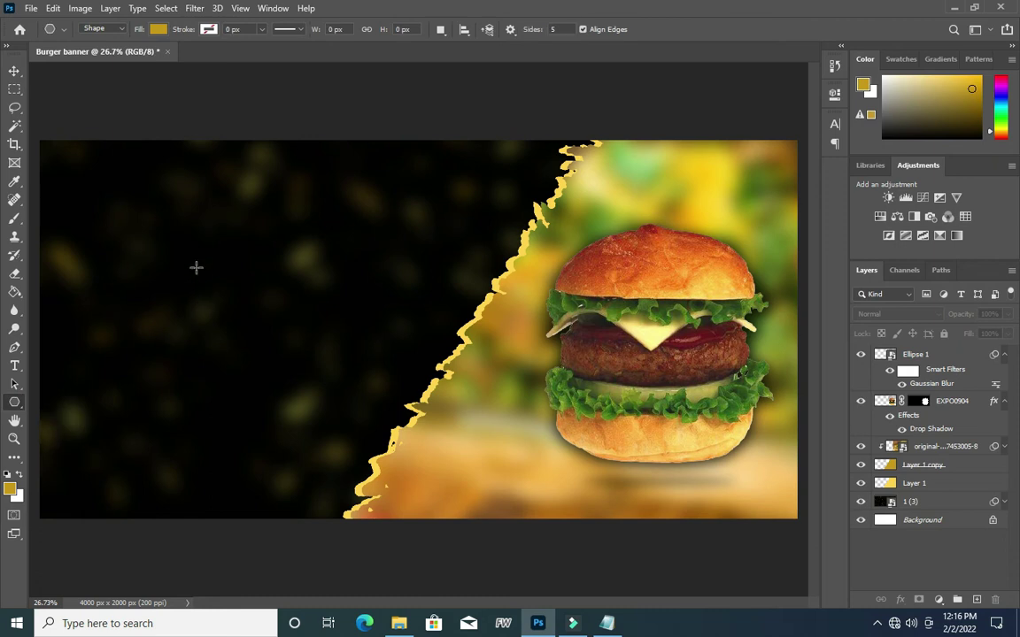
left_click(562, 28)
left_click(157, 30)
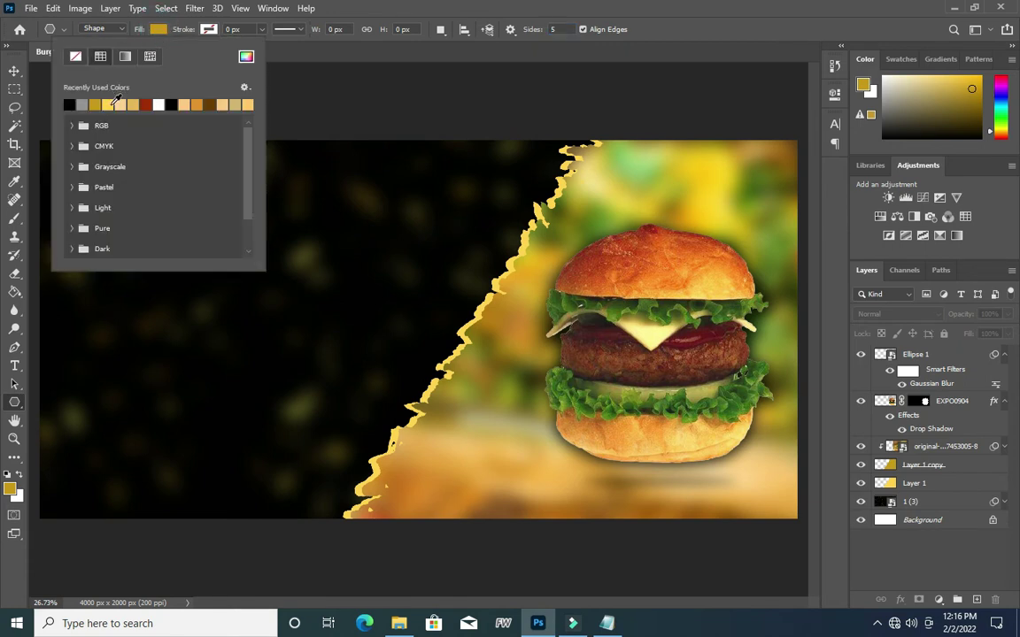
left_click(115, 104)
left_click(146, 29)
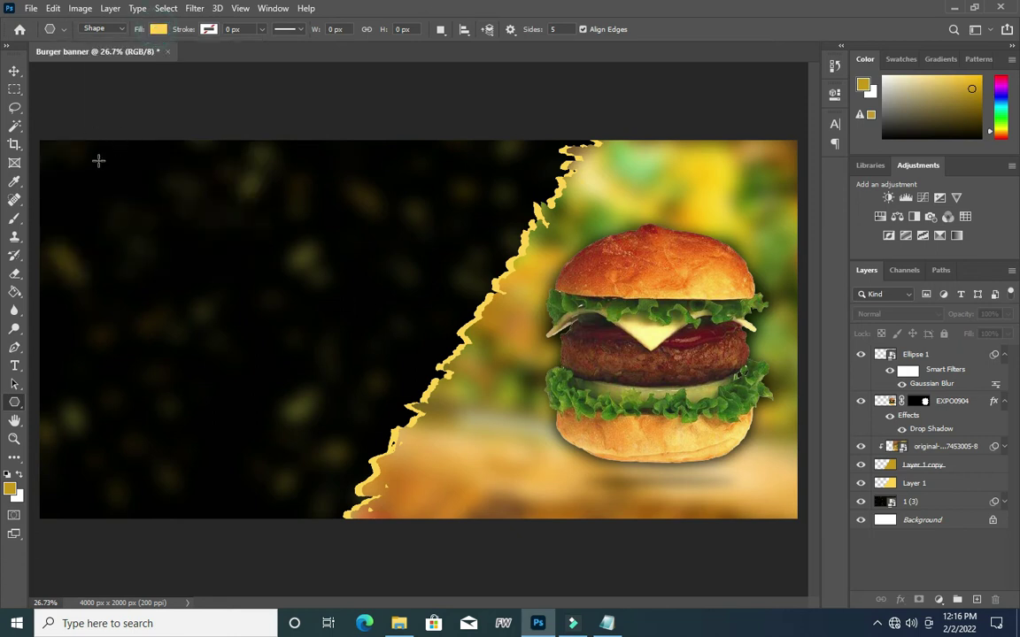
left_click_drag(137, 212, 176, 268)
left_click(15, 71)
left_click_drag(172, 252, 273, 346)
left_click(251, 276)
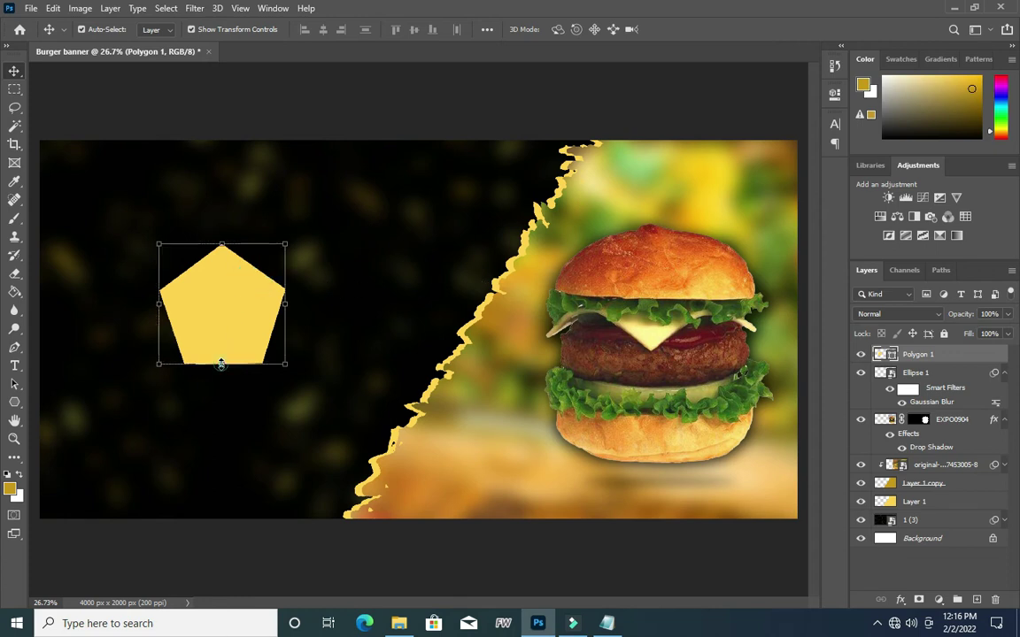
- Warp the yellow pentagon so its bottom edge curves inward
key("ctrl+t")
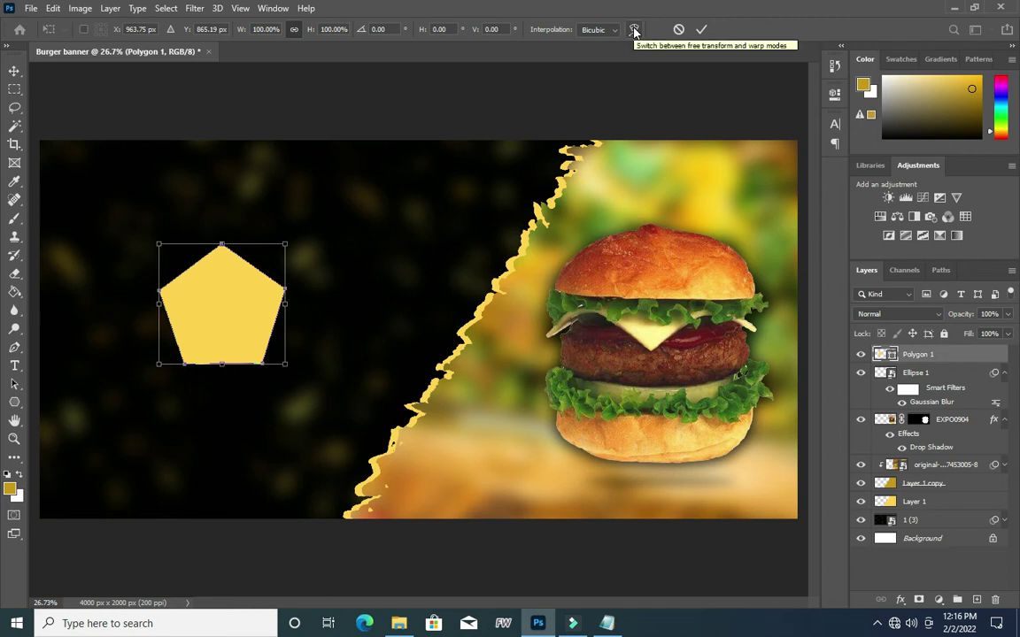
right_click(213, 320)
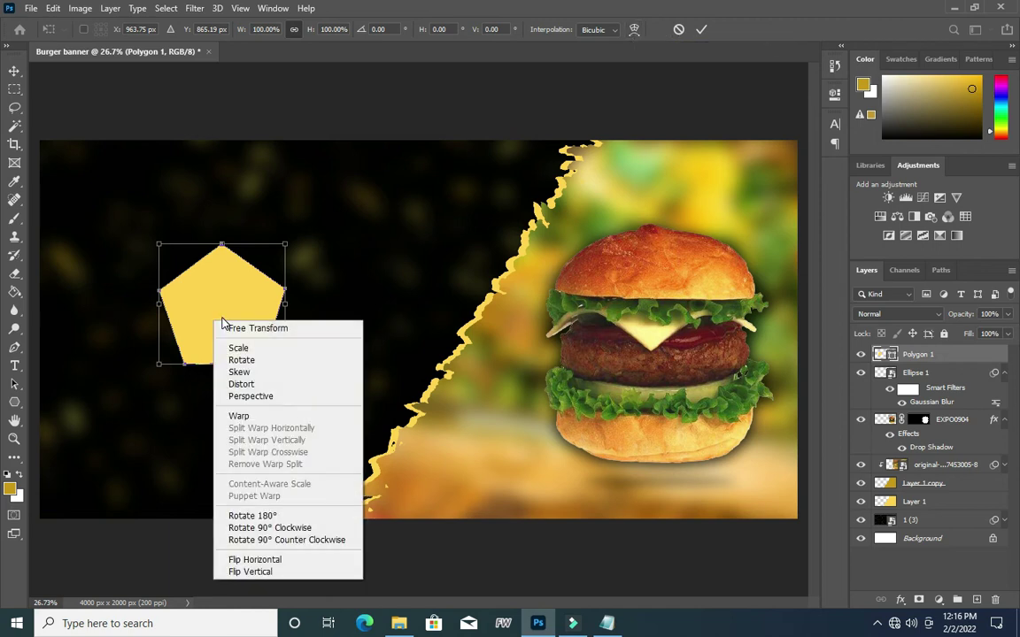
left_click(281, 417)
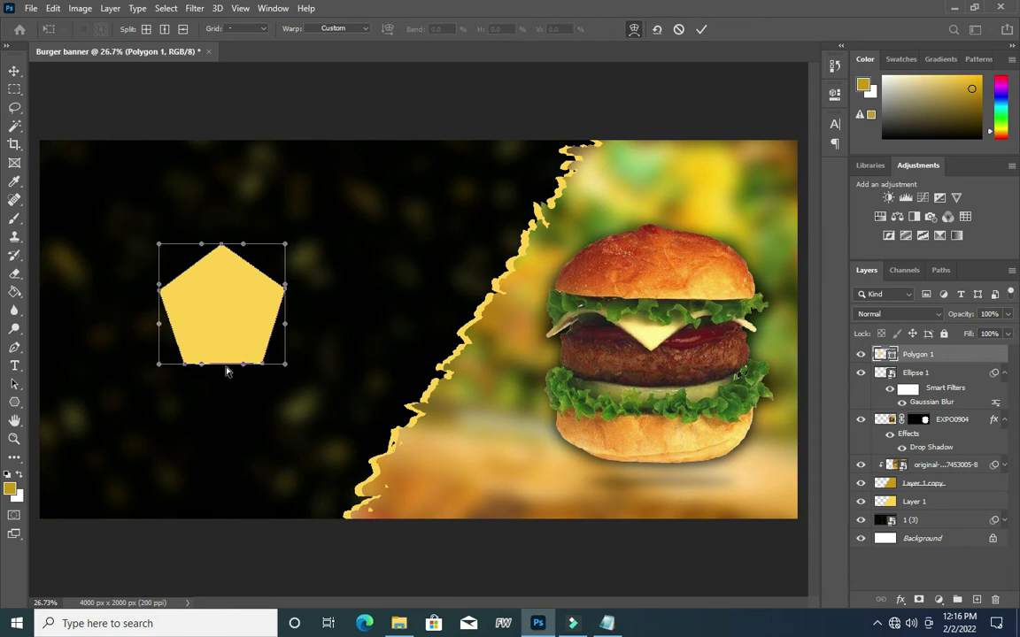
left_click_drag(227, 366, 224, 343)
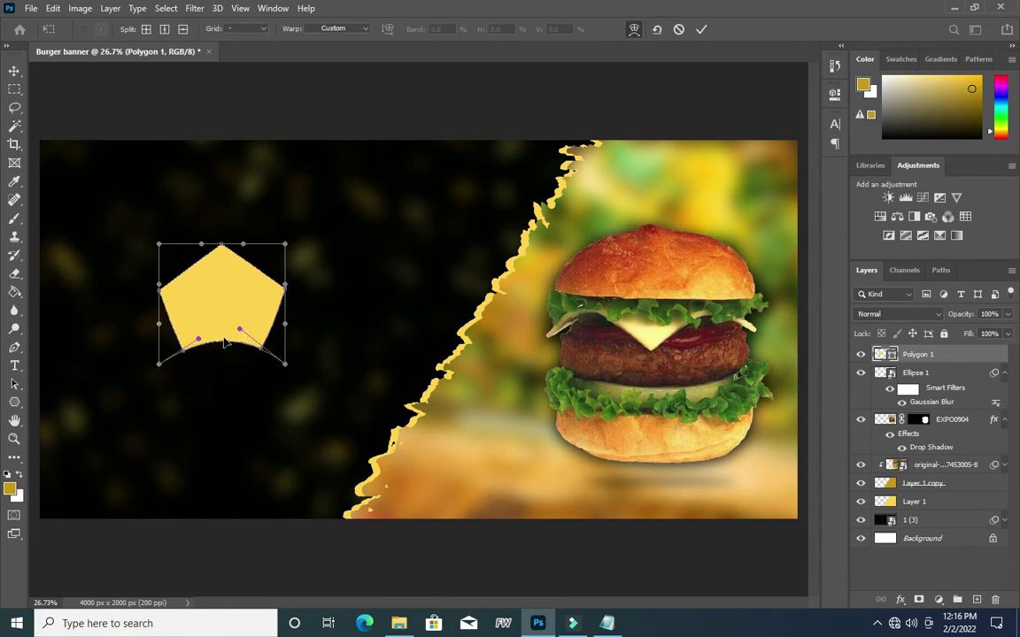
left_click(701, 30)
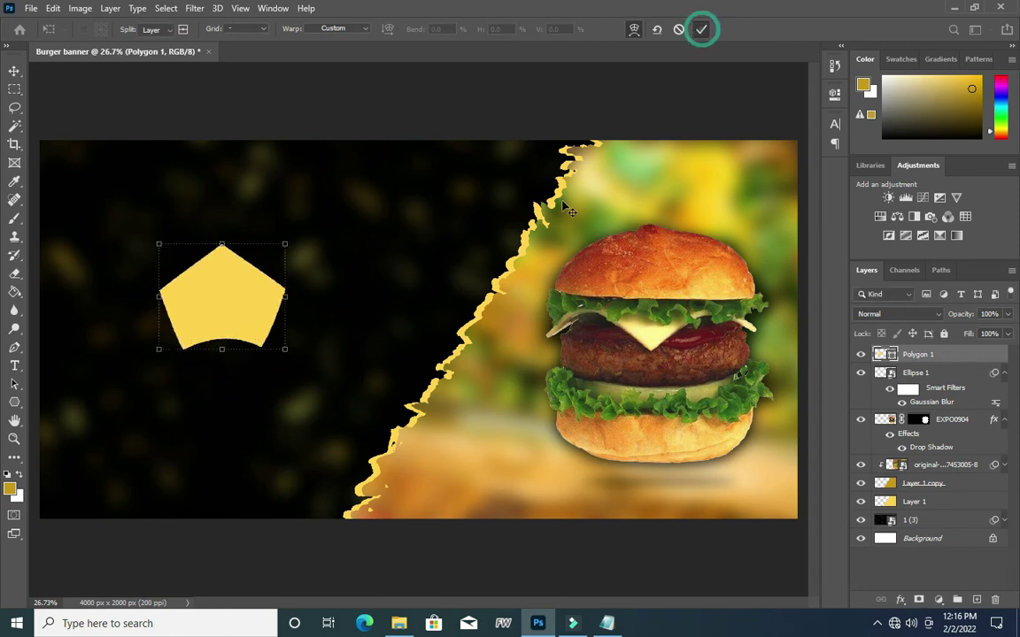
- Duplicate the Polygon 1 layer and scale the copy down slightly about its center
left_click(1003, 373)
left_click(1003, 391)
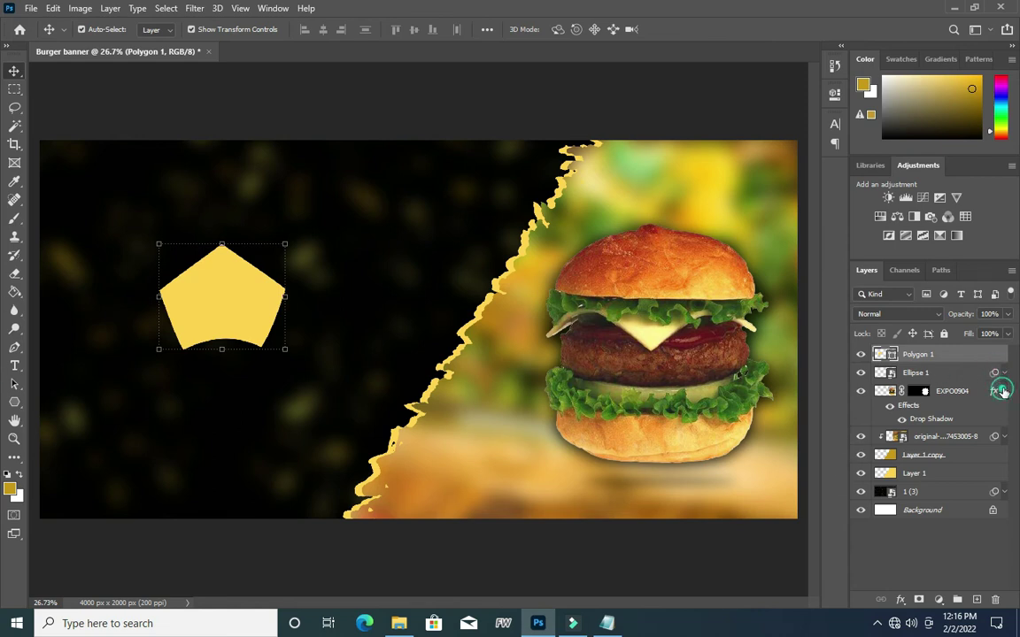
left_click_drag(959, 355, 976, 599)
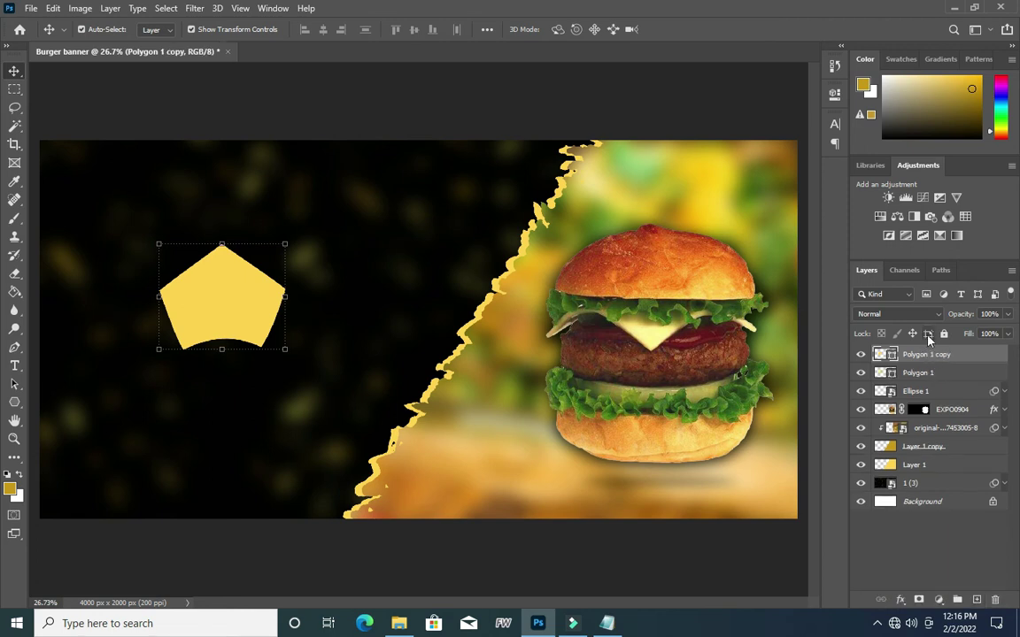
left_click(285, 350)
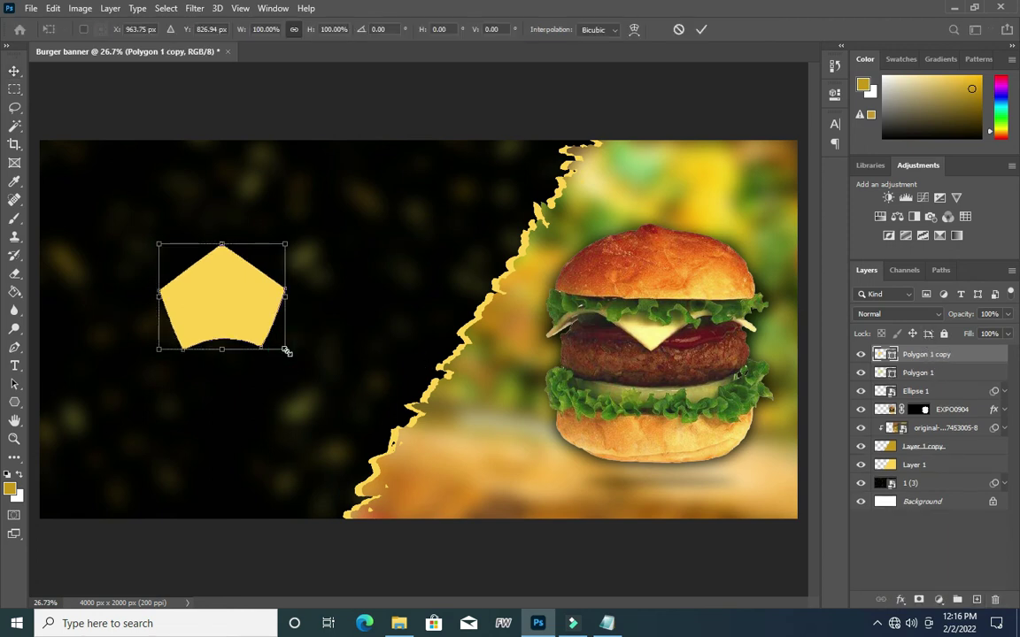
left_click_drag(285, 350, 276, 348)
left_click(701, 29)
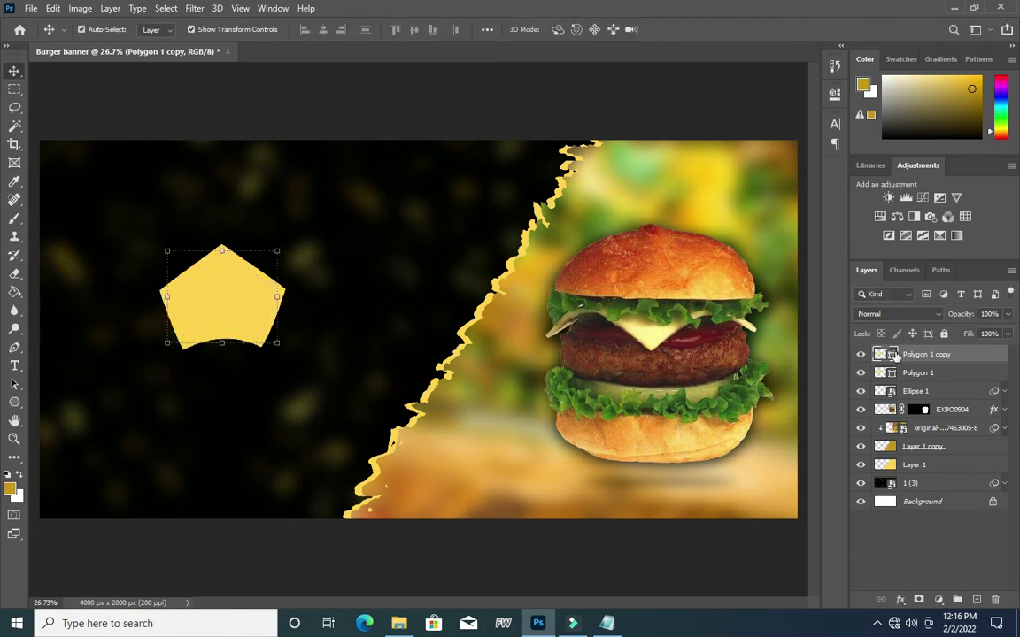
- Change the smaller pentagon copy's fill to dark gold, be9414
double_click(892, 354)
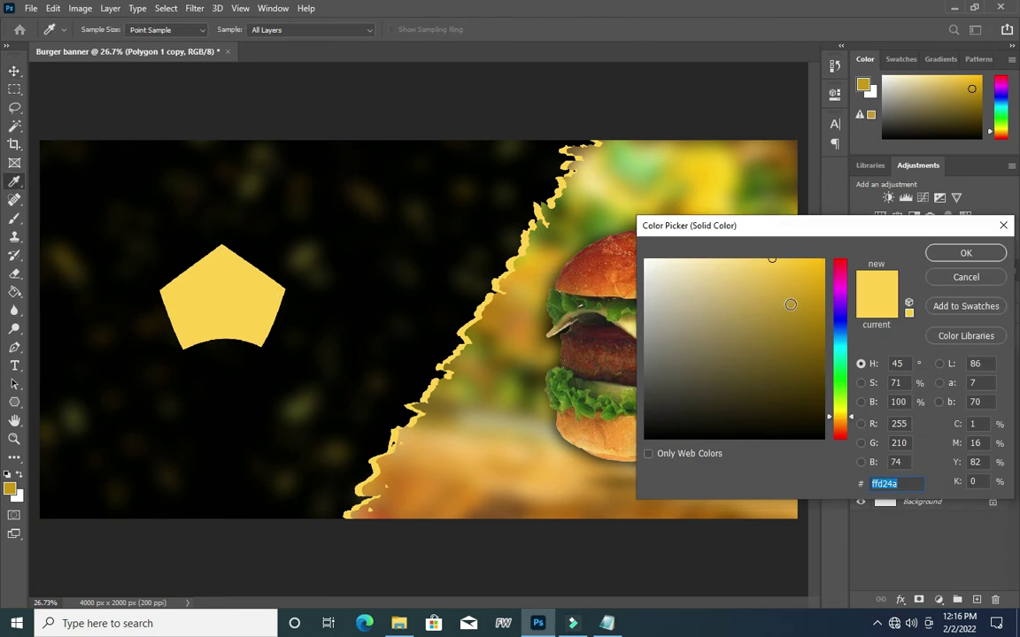
left_click(792, 296)
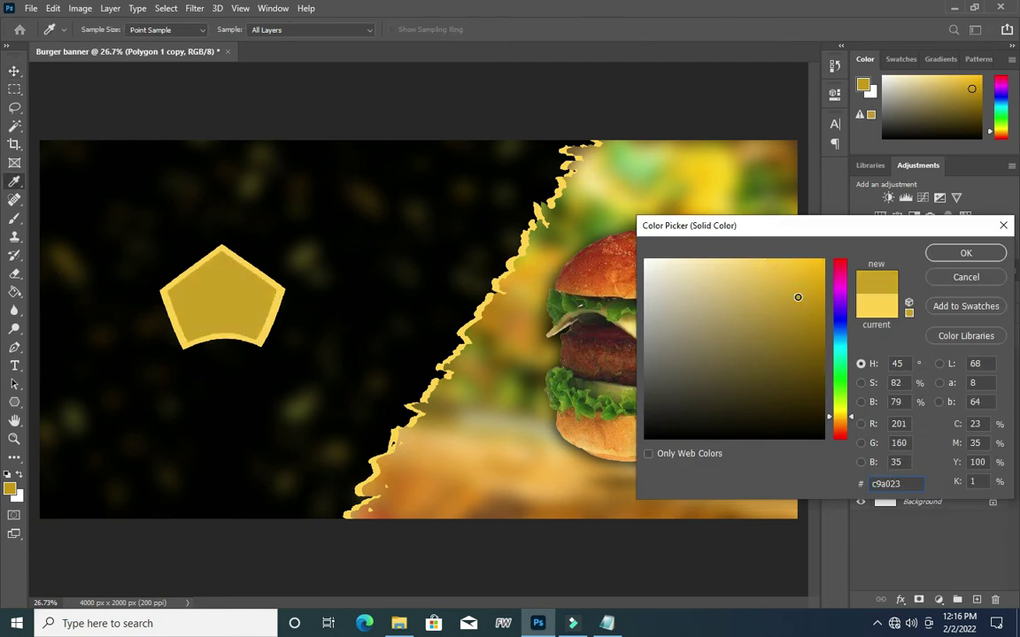
left_click(801, 301)
left_click(806, 305)
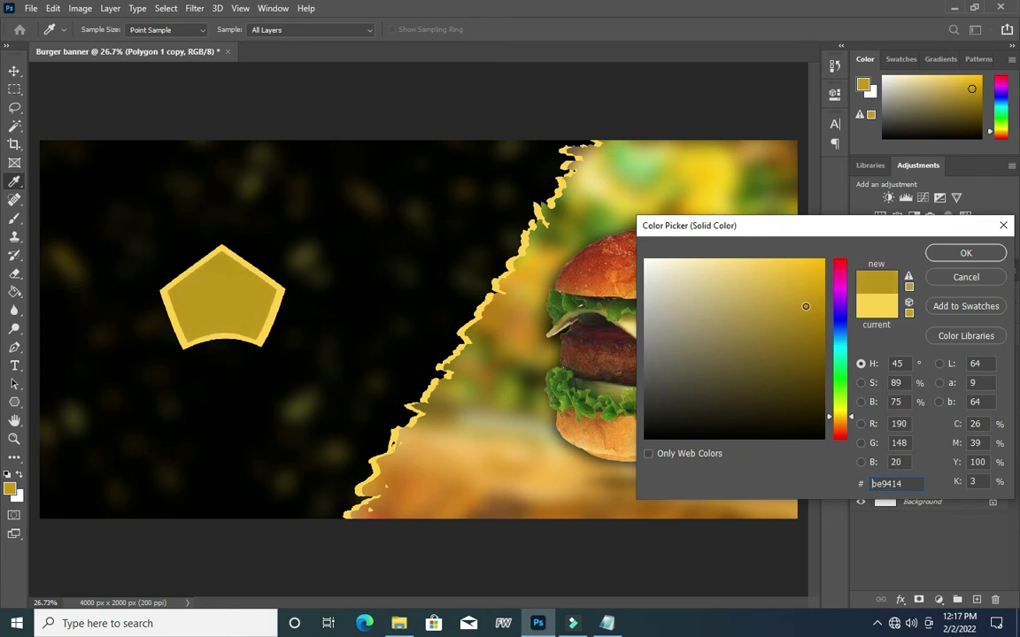
left_click(972, 255)
key("v")
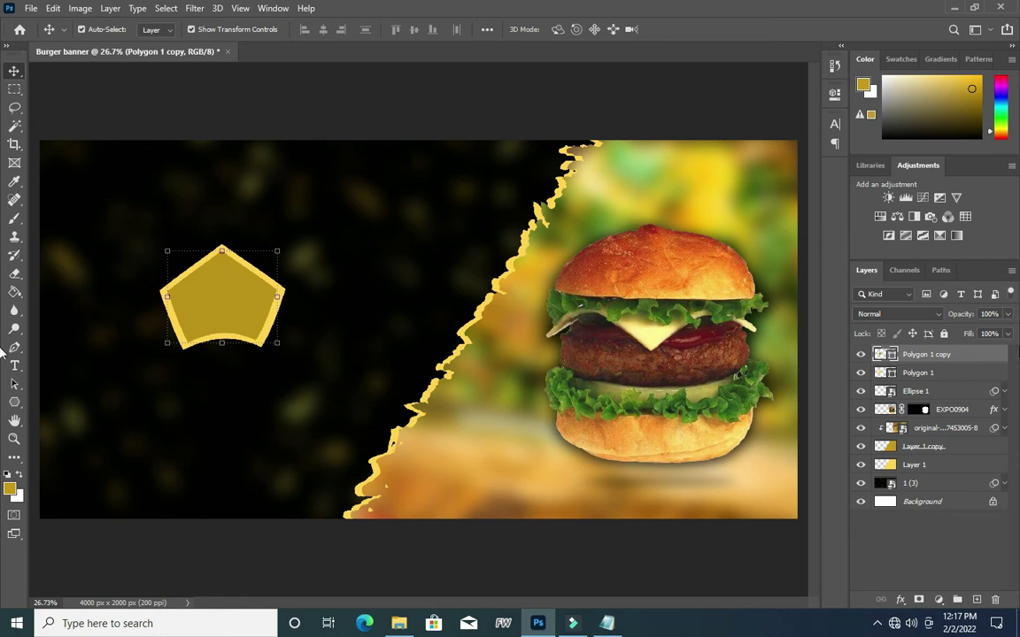
- Scale both pentagon layers together to about 41.7% and move them into the banner's upper-left corner
left_click(915, 373, "shift")
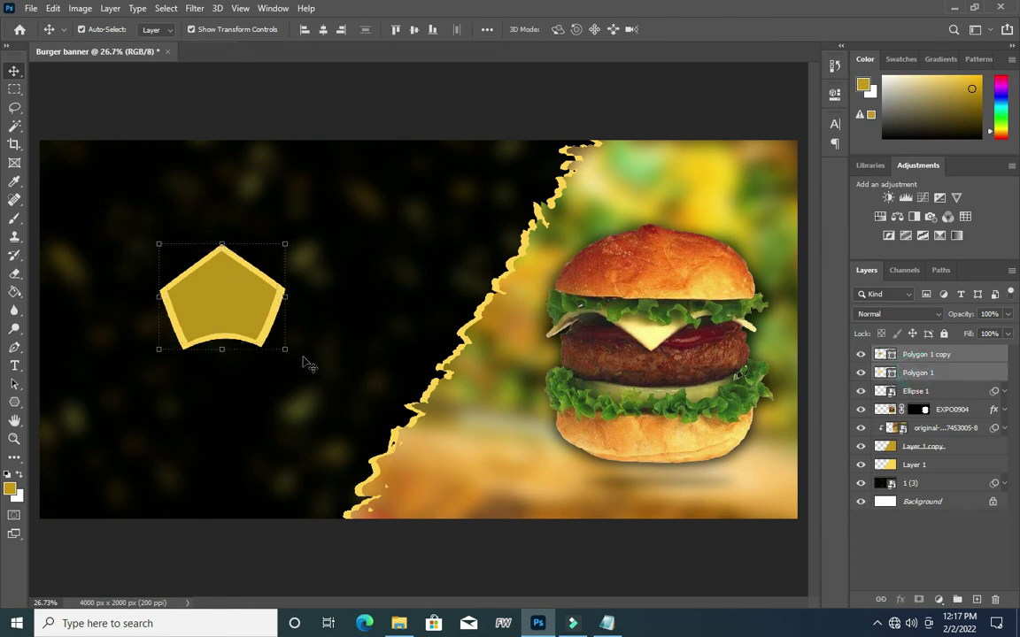
left_click_drag(283, 349, 88, 174)
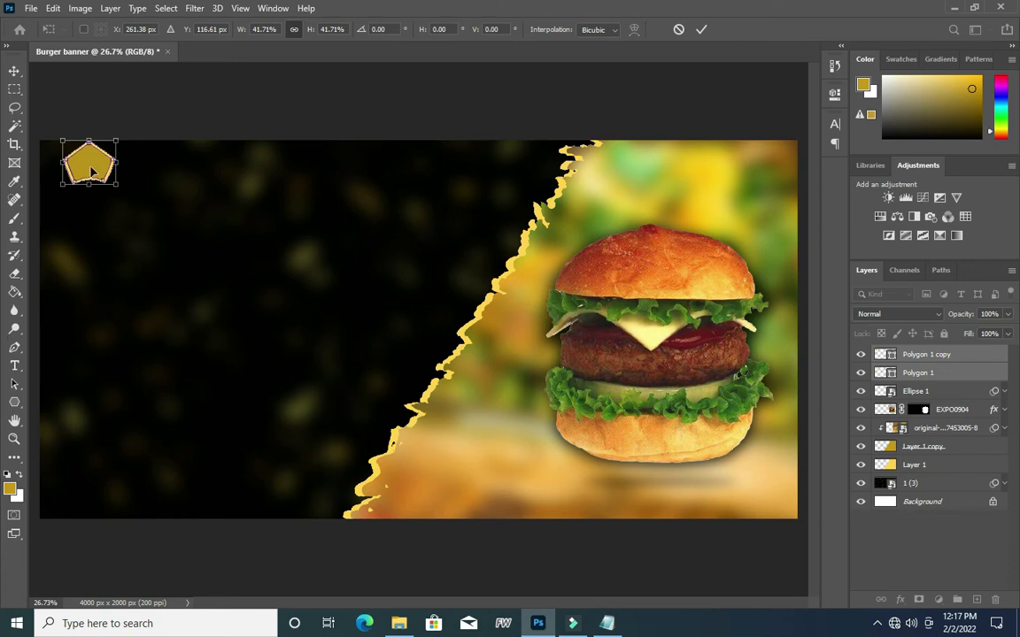
left_click_drag(89, 174, 89, 179)
left_click(701, 29)
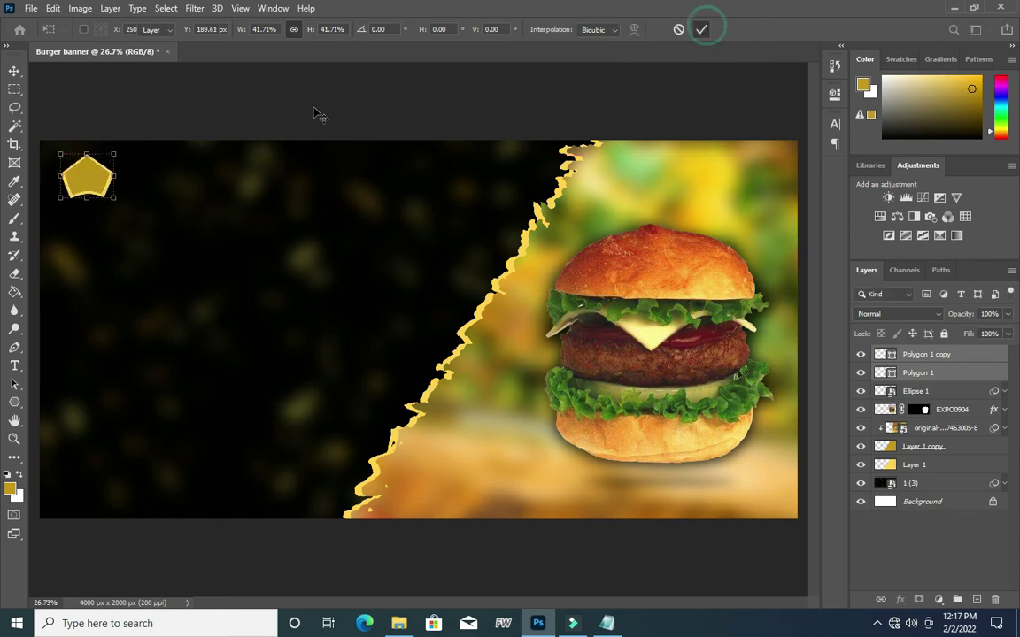
left_click(280, 94)
- Add the two-line text "LOGO HERE" in Roboto Medium 24 pt and place it centered on the pentagon badge
scroll(60, 172, "up", 4)
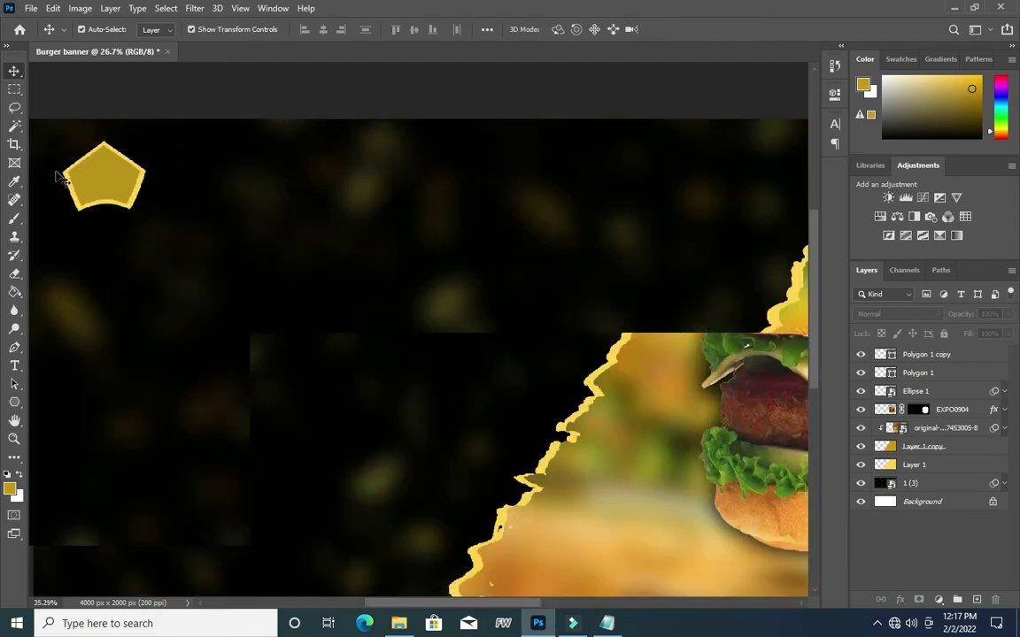
scroll(102, 179, "down", 2)
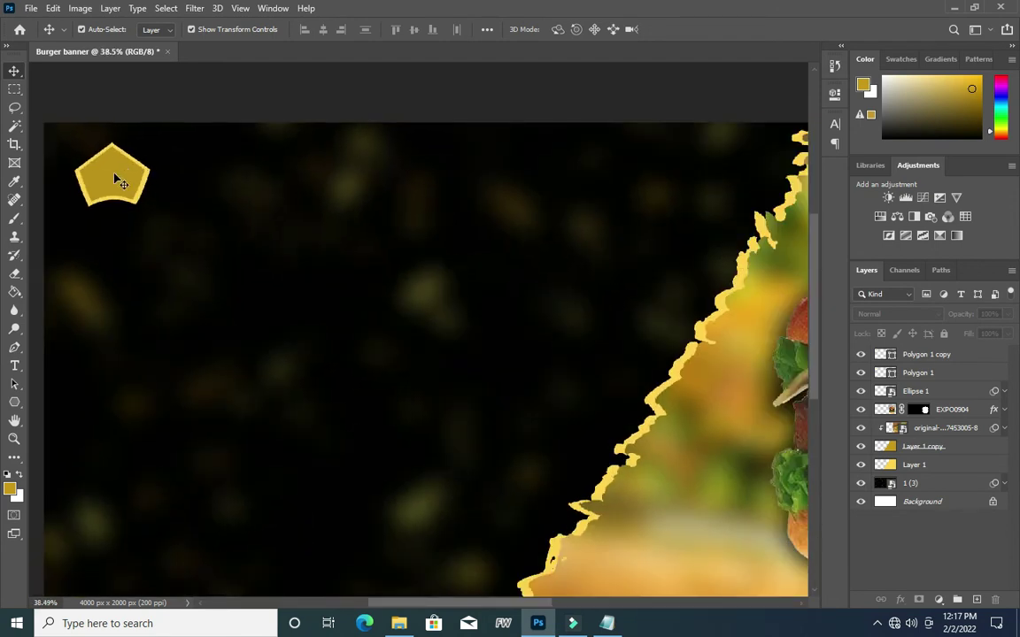
key("t")
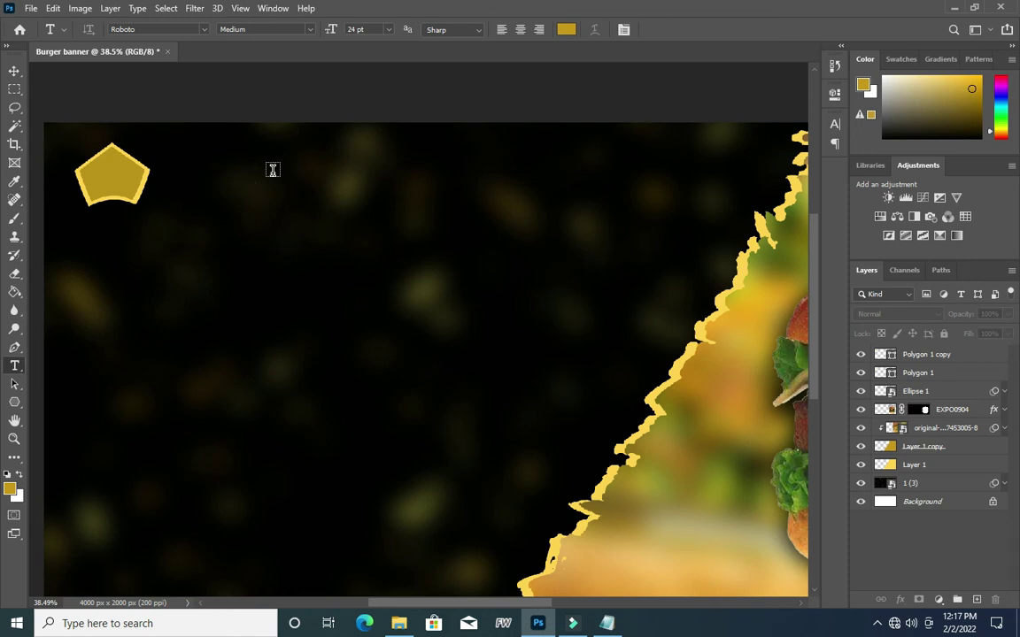
left_click(272, 170)
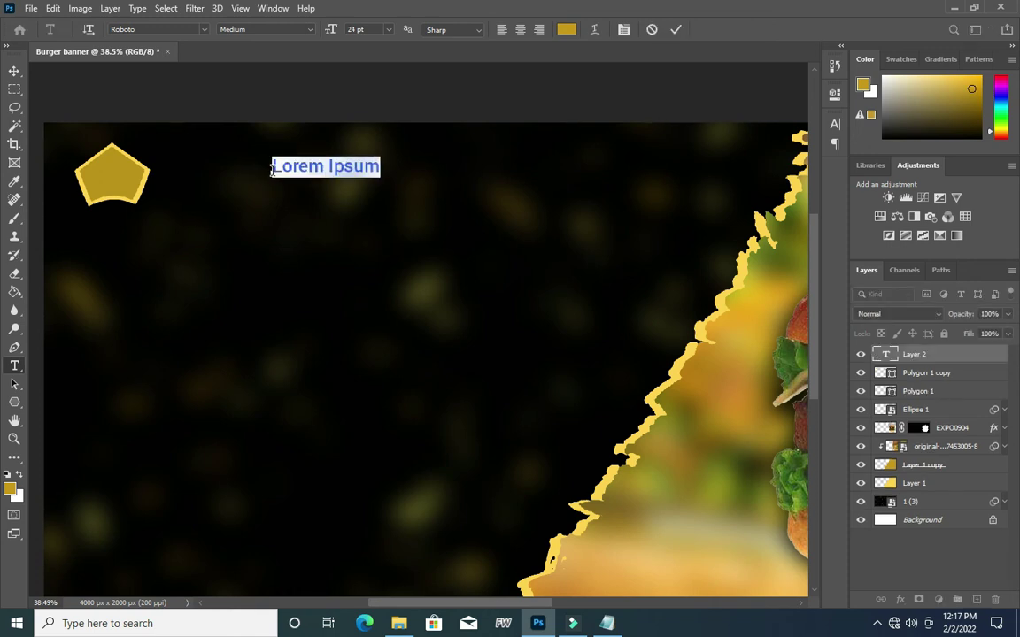
type("LOGO")
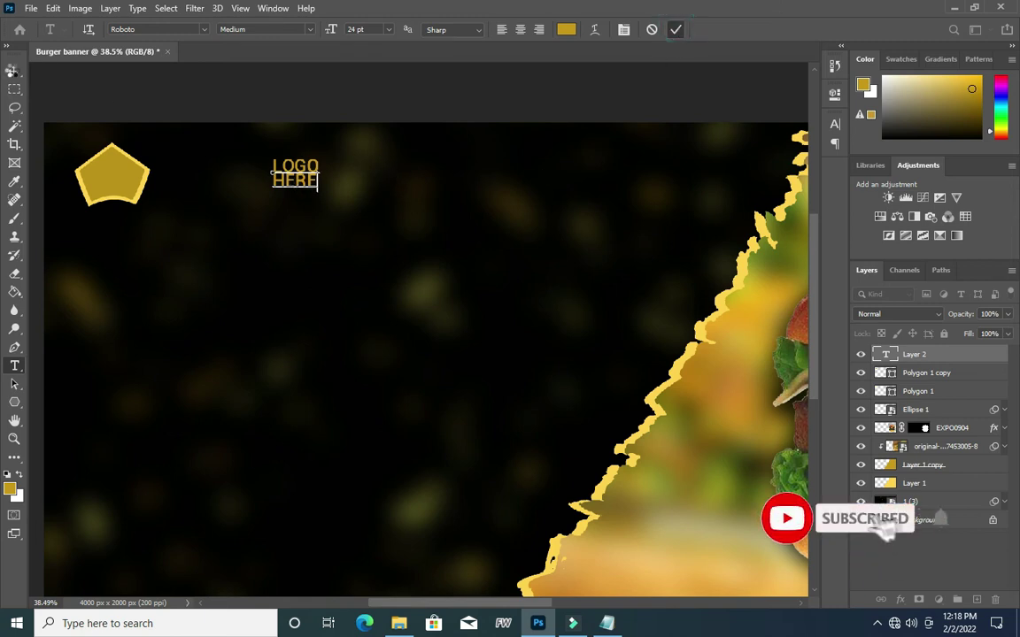
left_click(159, 122)
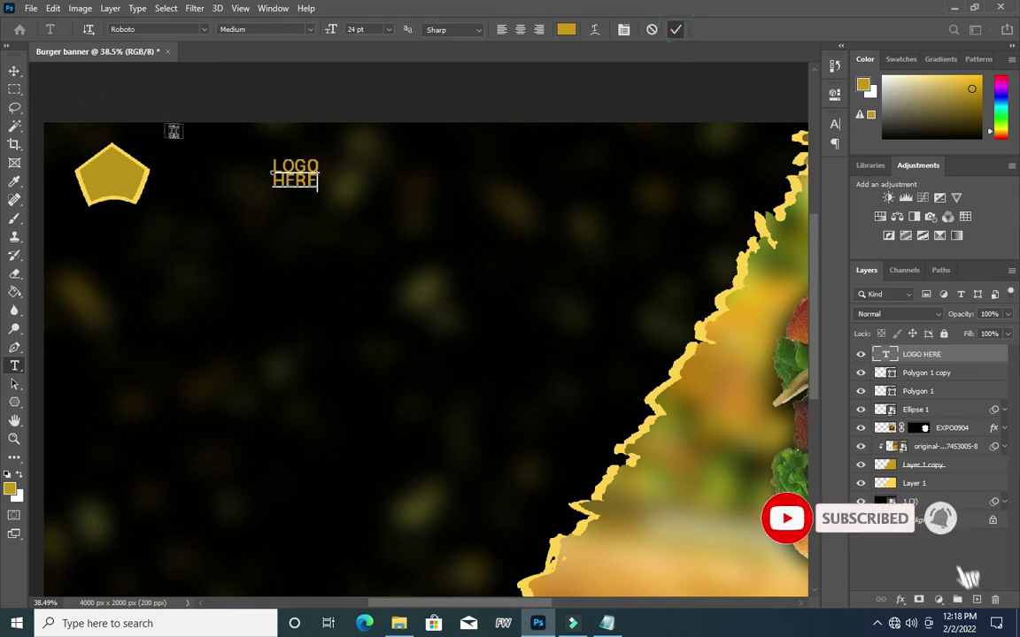
left_click(14, 71)
left_click_drag(306, 182, 120, 182)
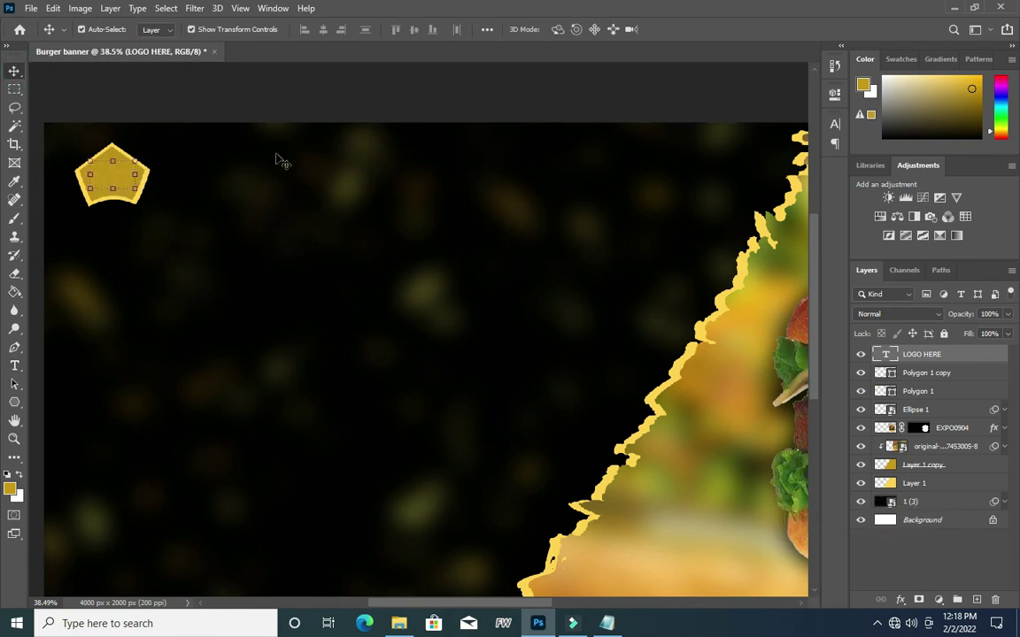
- Change the color of the "LOGO HERE" text to light gold, ebc869
double_click(888, 355)
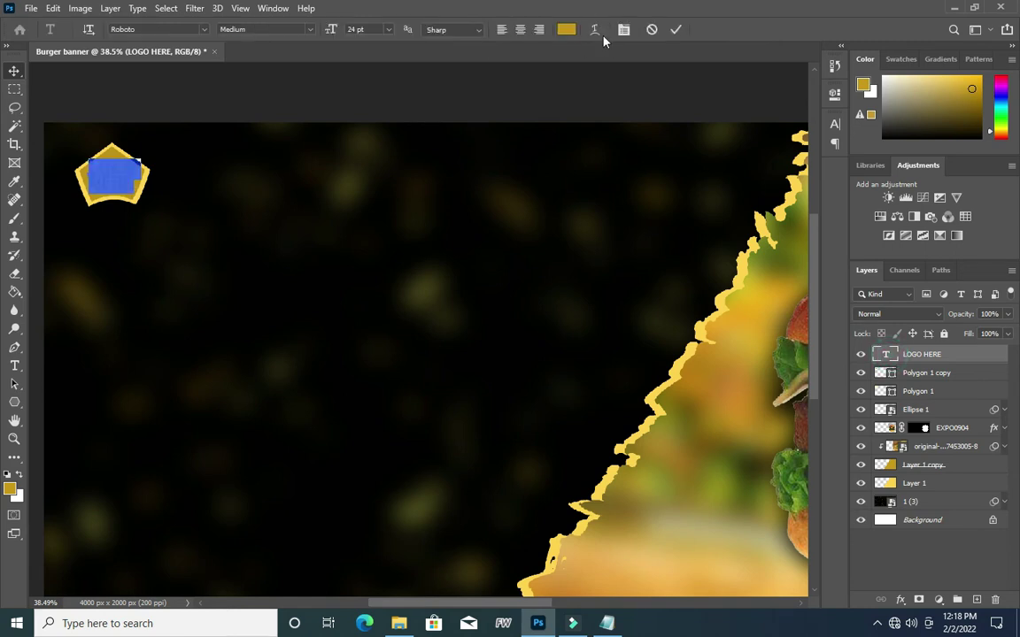
left_click(567, 29)
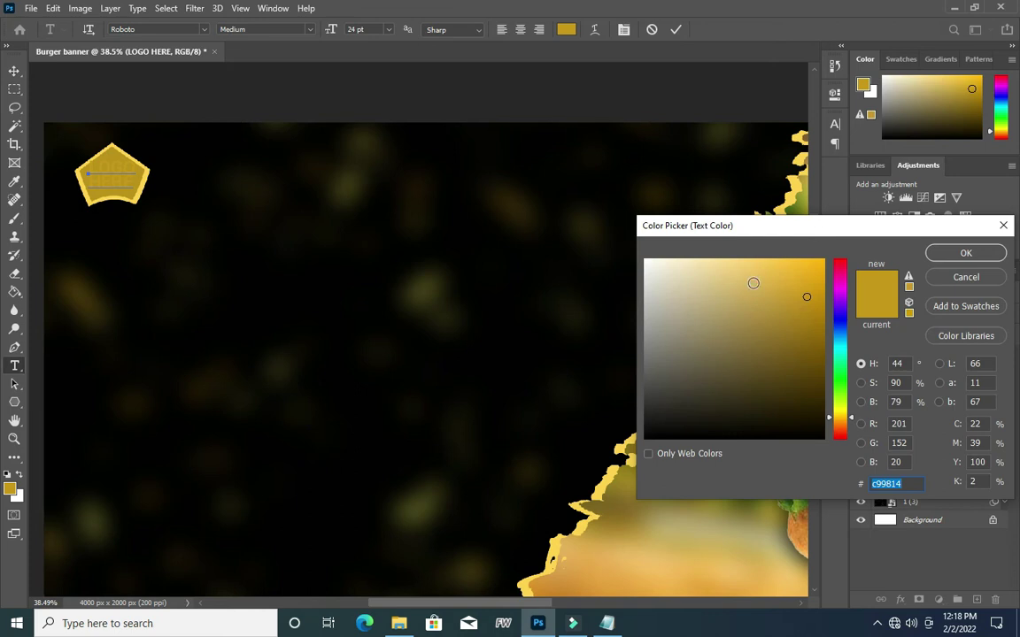
left_click(738, 267)
left_click(724, 271)
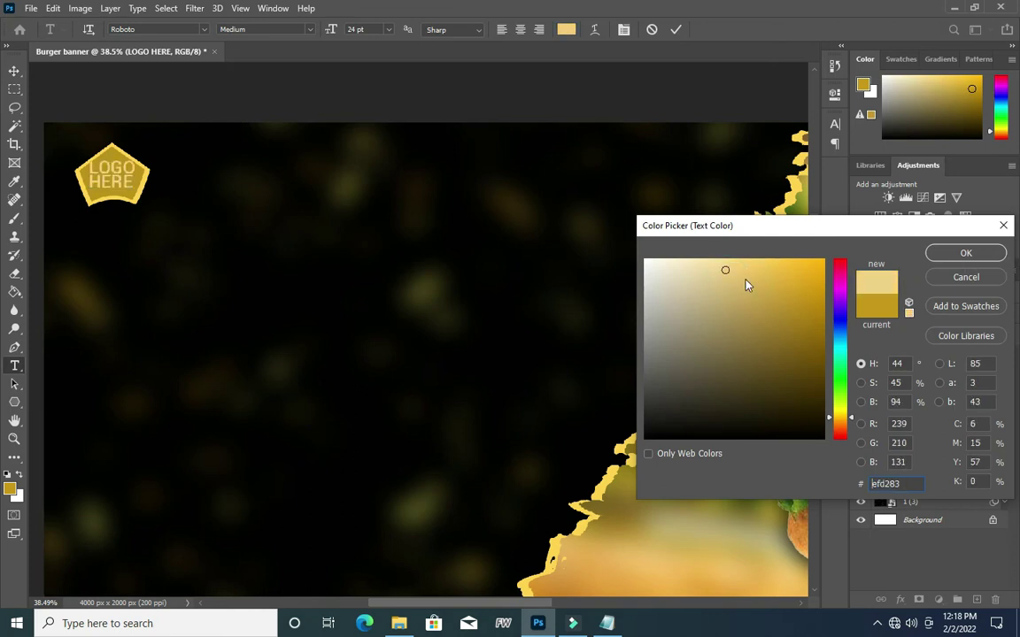
left_click(745, 273)
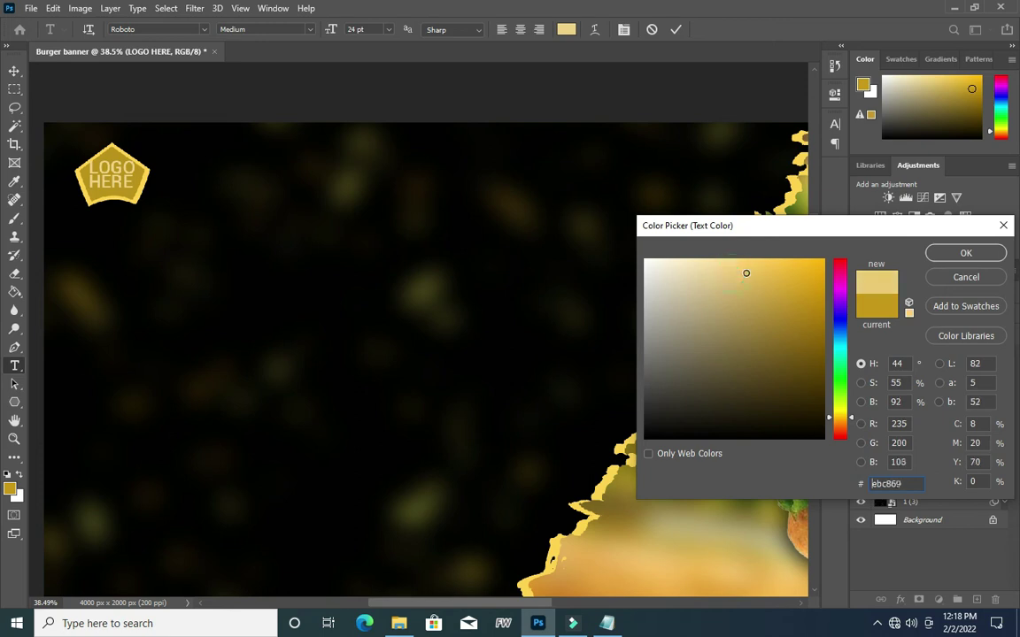
left_click(952, 255)
left_click(676, 29)
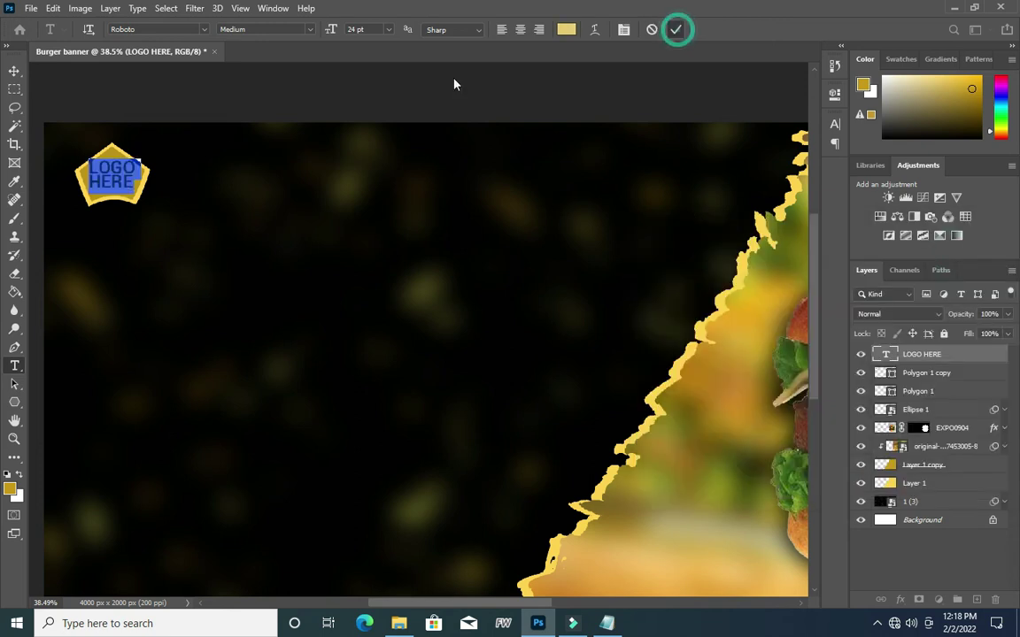
- Scale the "LOGO HERE" text down to about 81% so it fits inside the pentagon badge
key("v")
mouse_move(135, 162)
left_mouse_down()
mouse_move(92, 162)
mouse_move(110, 183)
left_mouse_up()
left_click(88, 164)
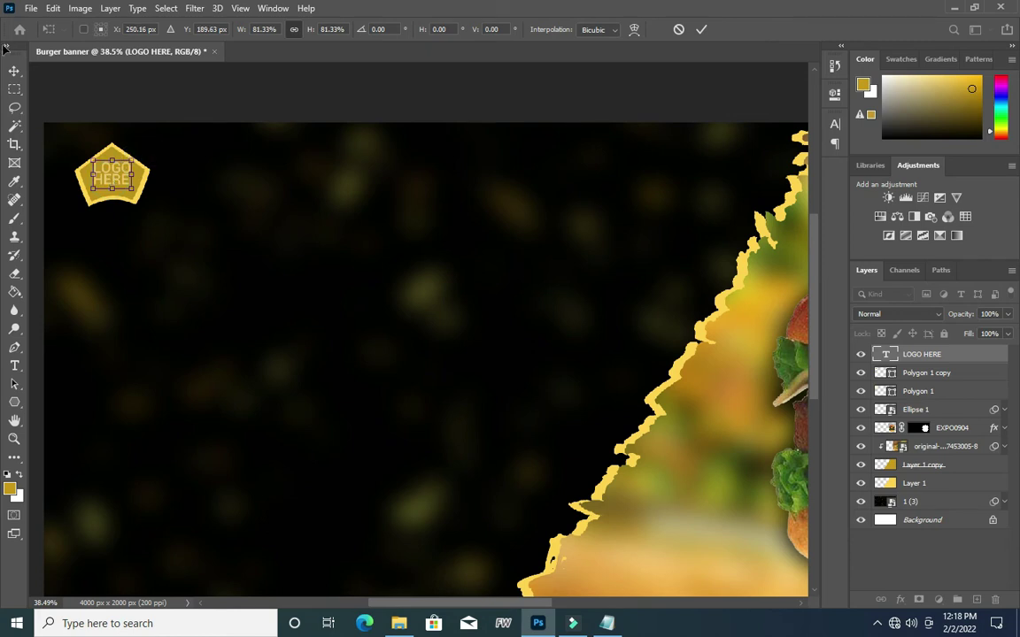
left_click(250, 98)
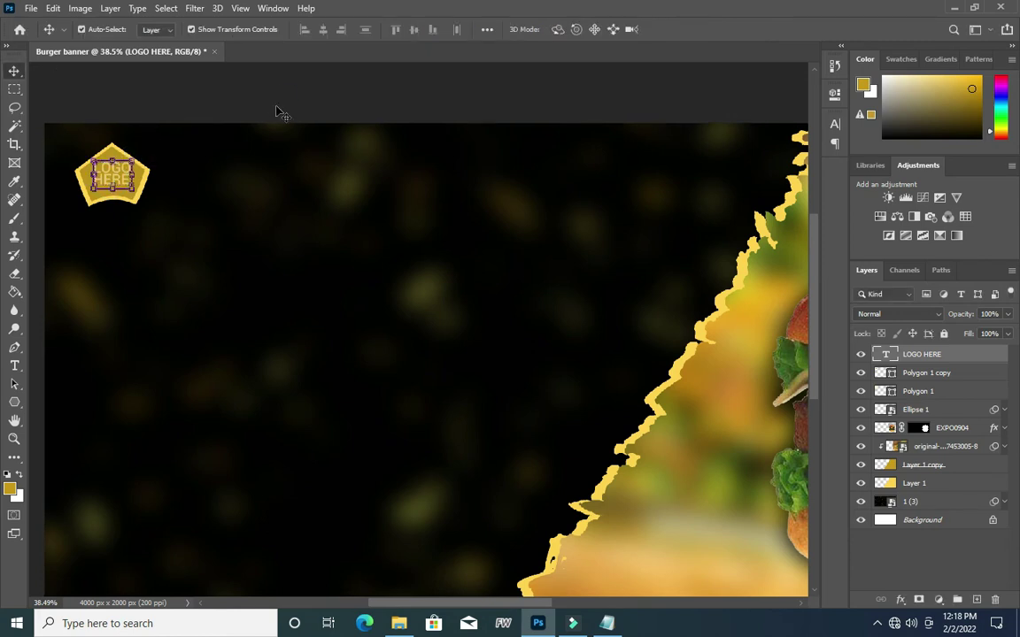
- Consult the burger food notes in Notepad, then add the text "I- man" on the dark area beside the badge in Photoshop
scroll(220, 141, "down", 2)
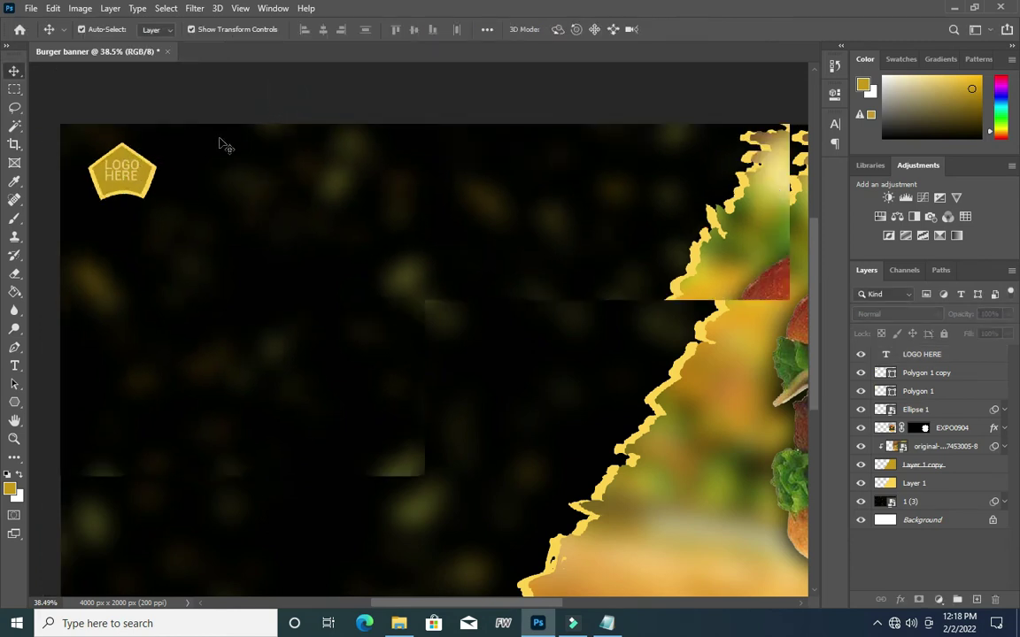
scroll(217, 146, "down", 1)
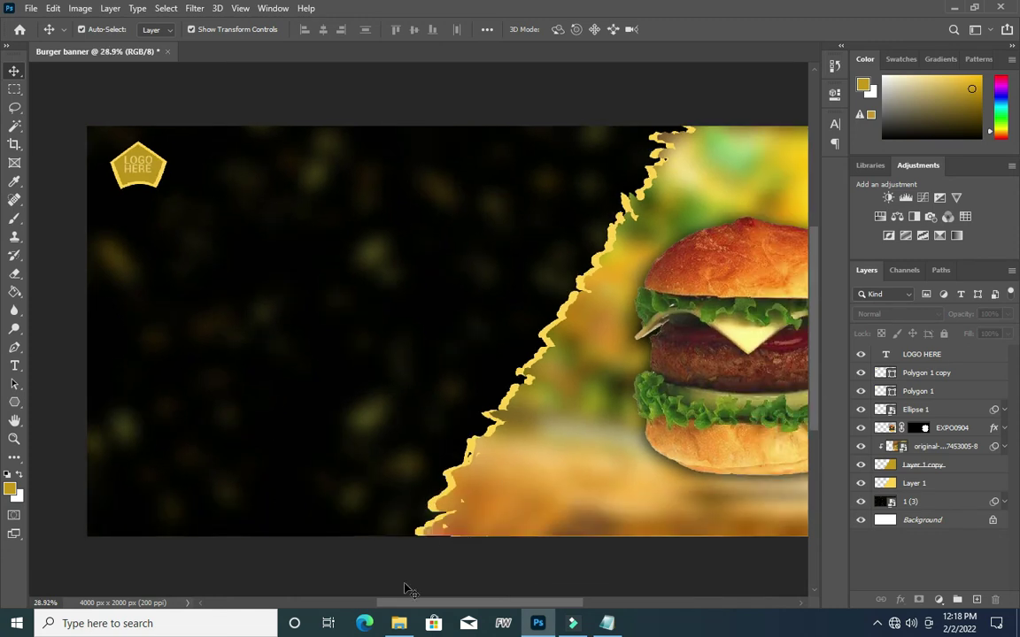
left_click(605, 621)
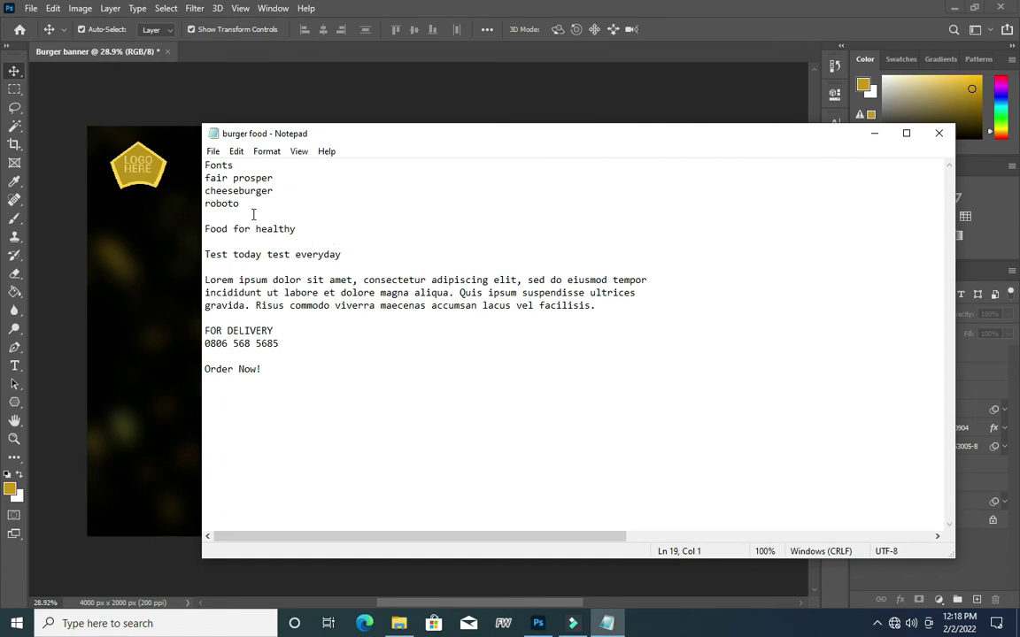
left_click(874, 134)
scroll(212, 151, "up", 1)
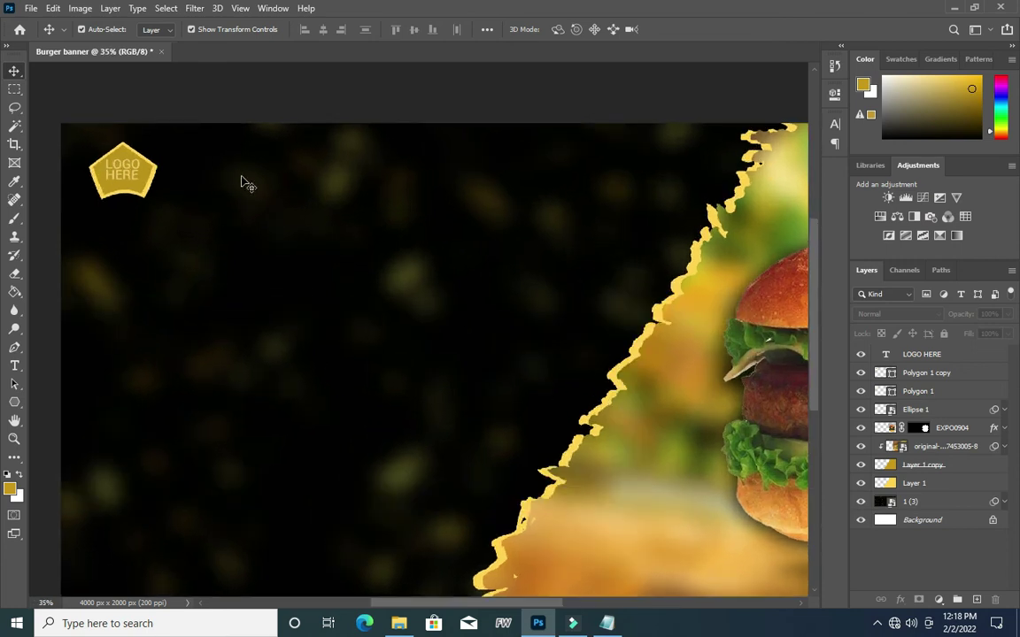
key("t")
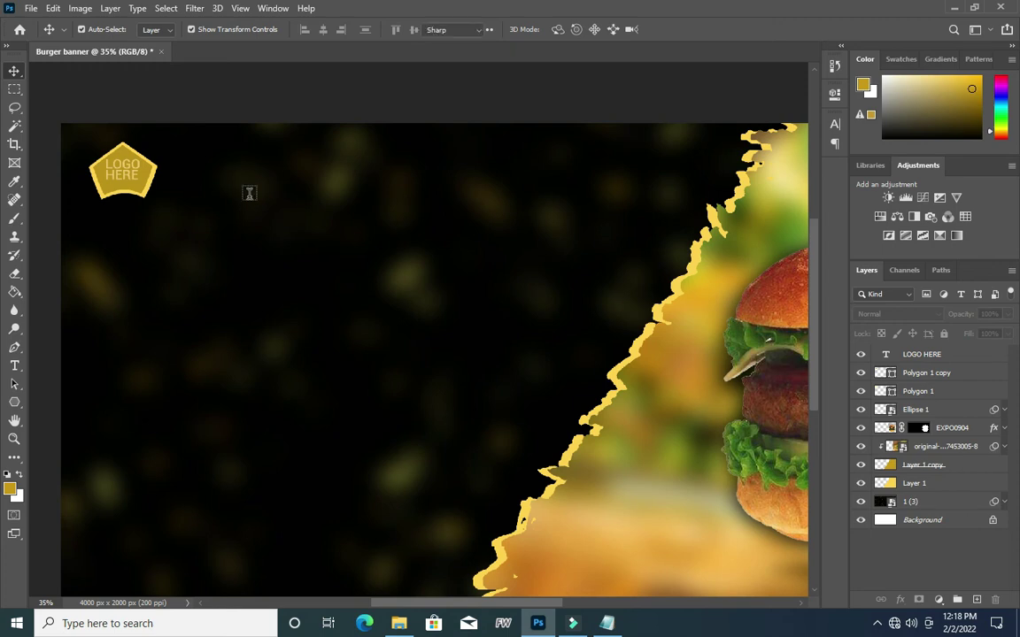
left_click(254, 208)
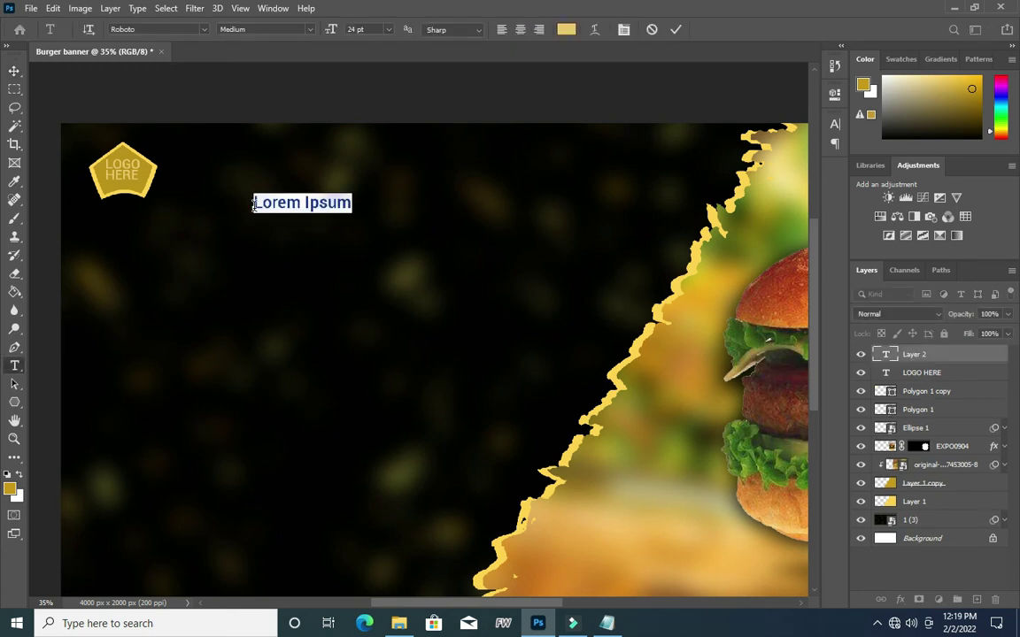
key("BackSpace")
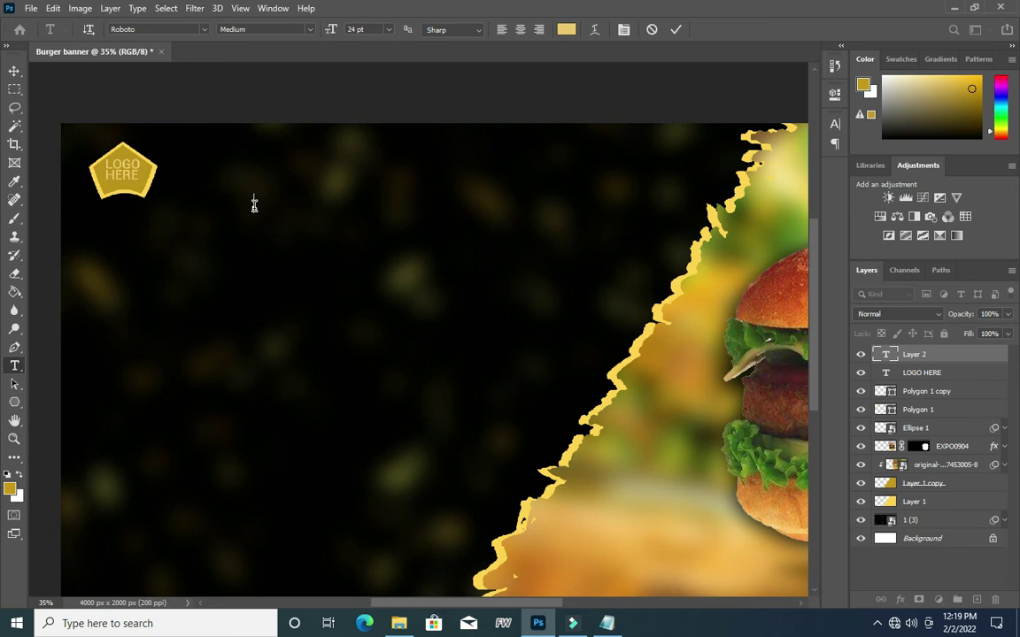
type("man")
left_click(675, 29)
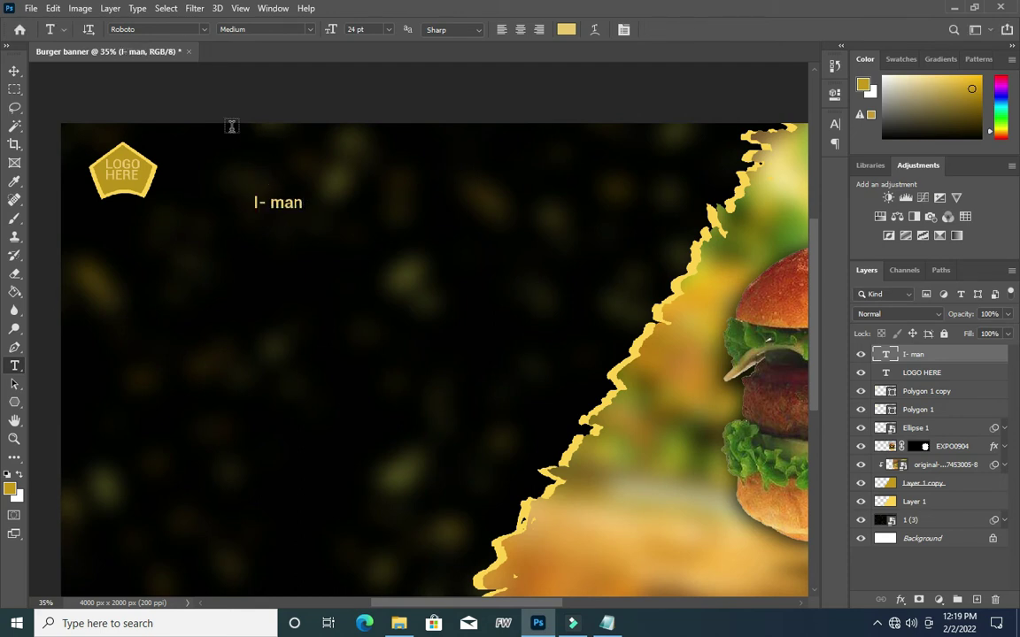
- Enlarge the "I- man" text to about 84 pt
left_click(12, 73)
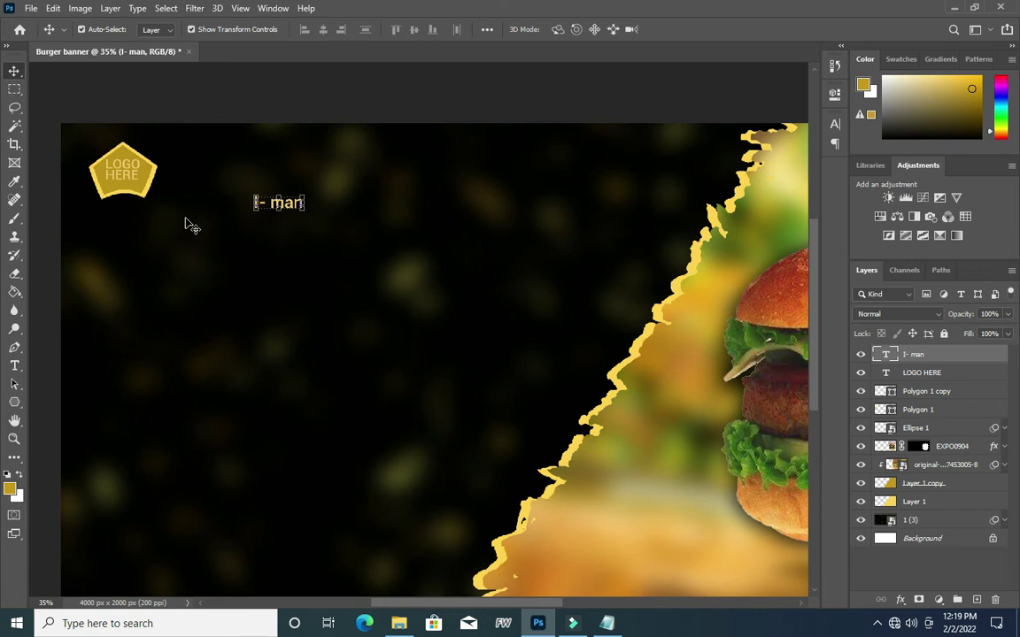
left_click(304, 211)
left_click_drag(304, 211, 413, 287)
left_click(701, 29)
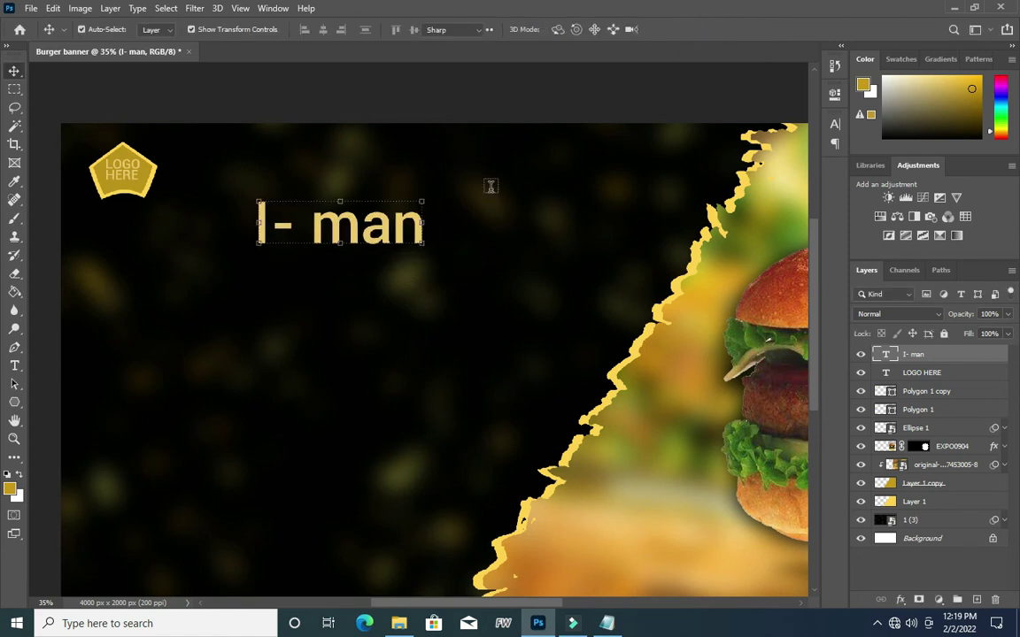
- Set the "I- man" text in the Fair Prosper font and move it directly beside the pentagon badge
key("t")
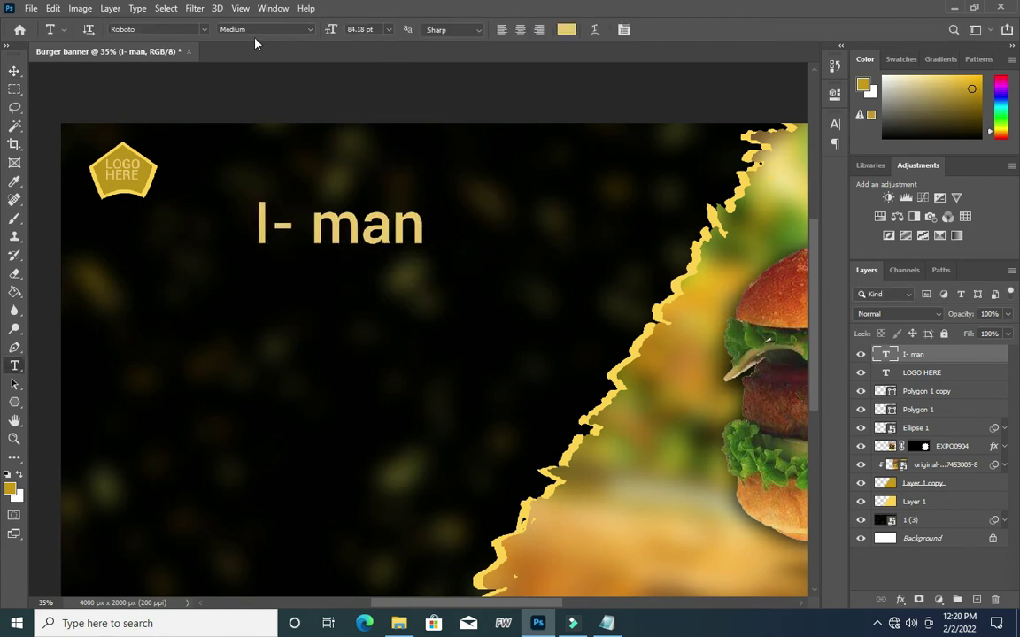
left_click(204, 30)
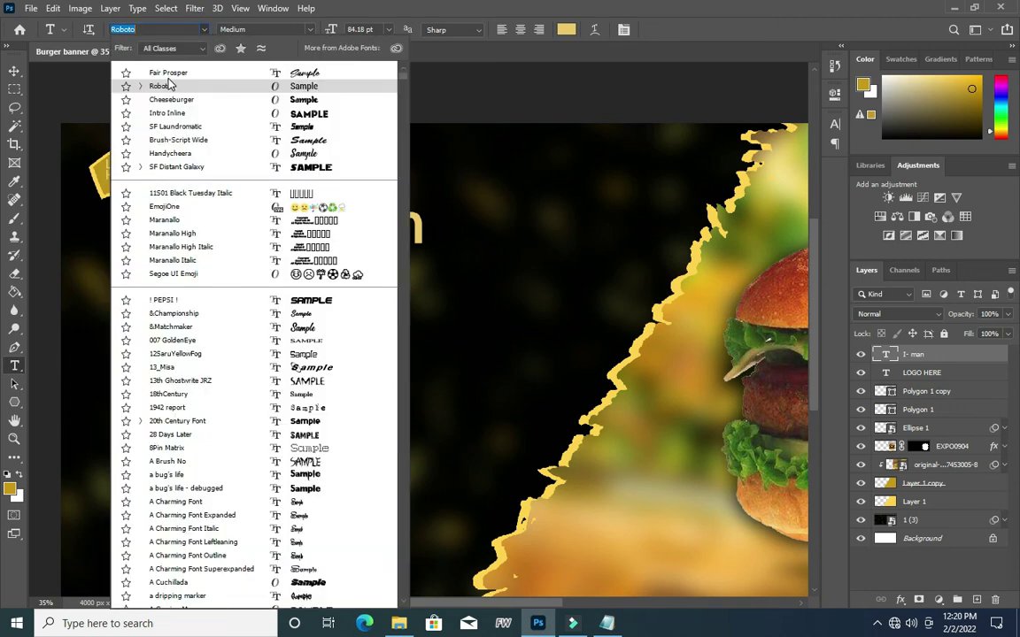
left_click(167, 75)
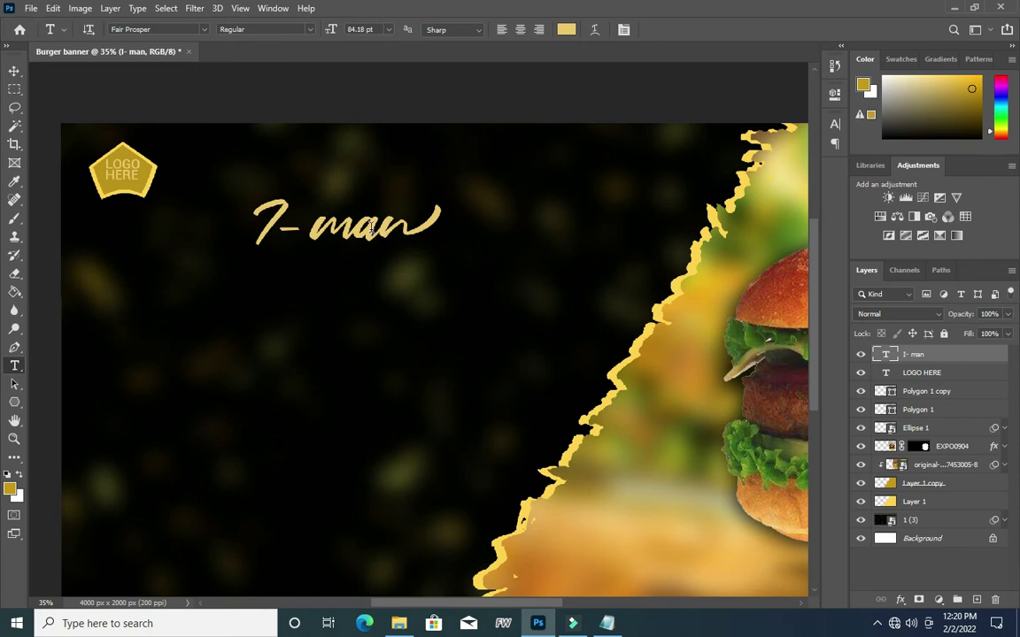
left_click_drag(368, 235, 285, 197)
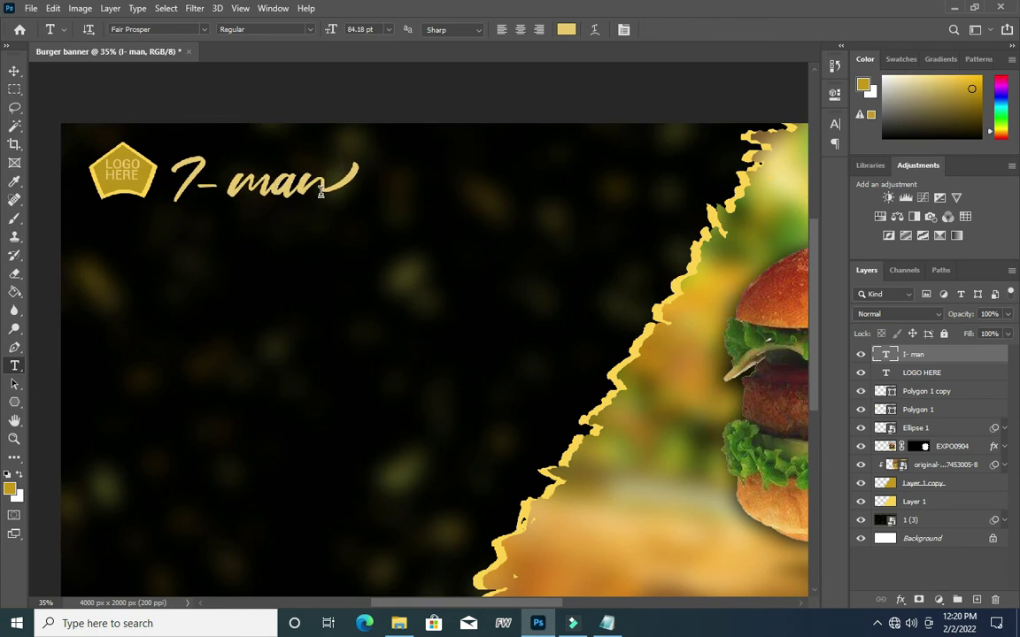
- Duplicate the "I- man" text, place the copy directly below the original, and change its wording to "Burger"
key("ctrl+j")
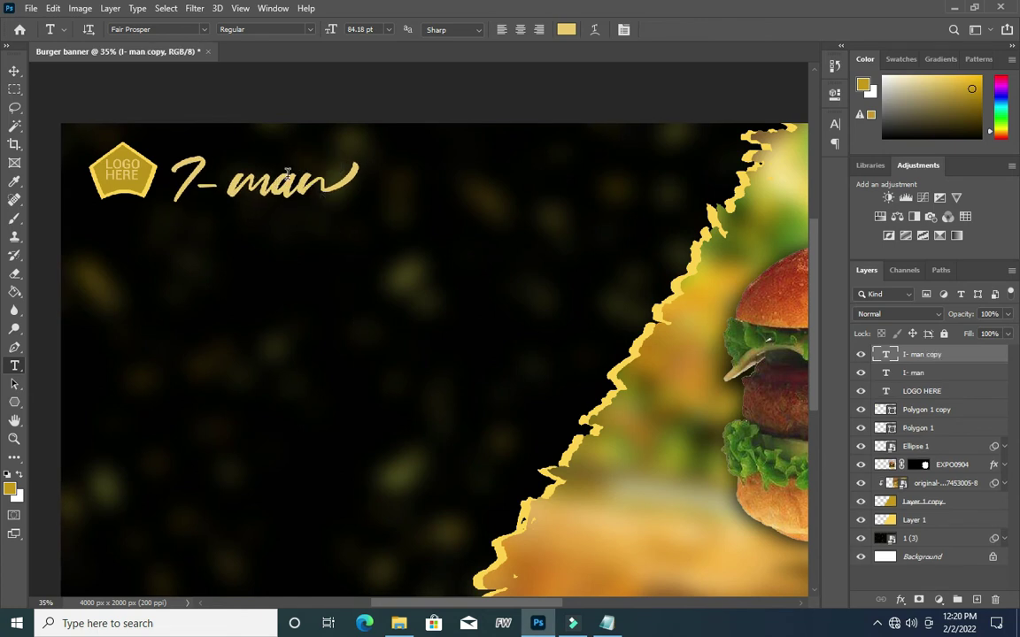
left_click_drag(288, 201, 254, 251)
left_click(273, 261)
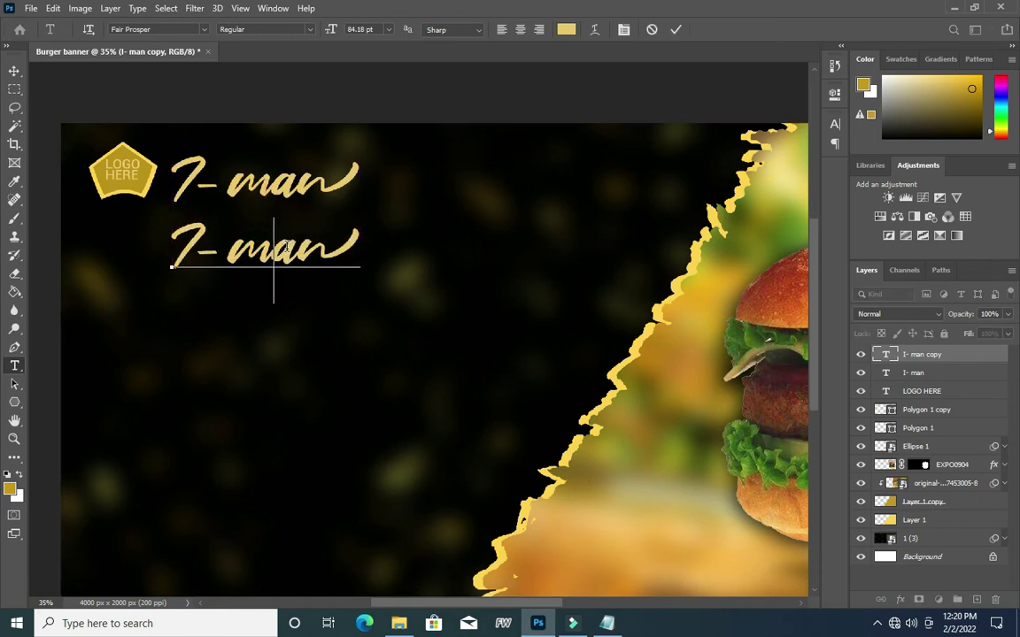
key("ctrl+a")
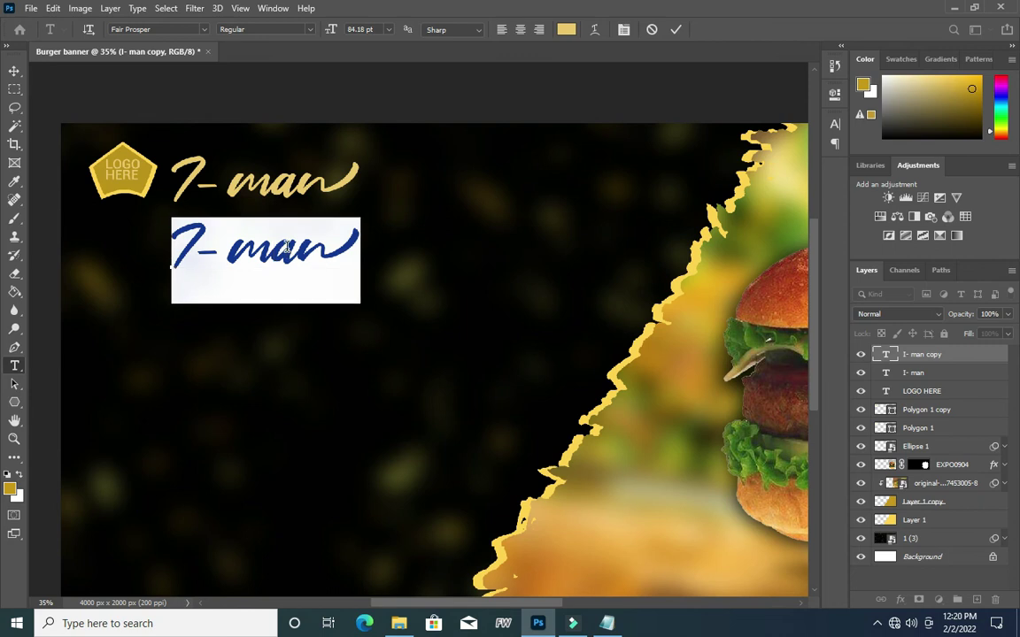
type("Bu")
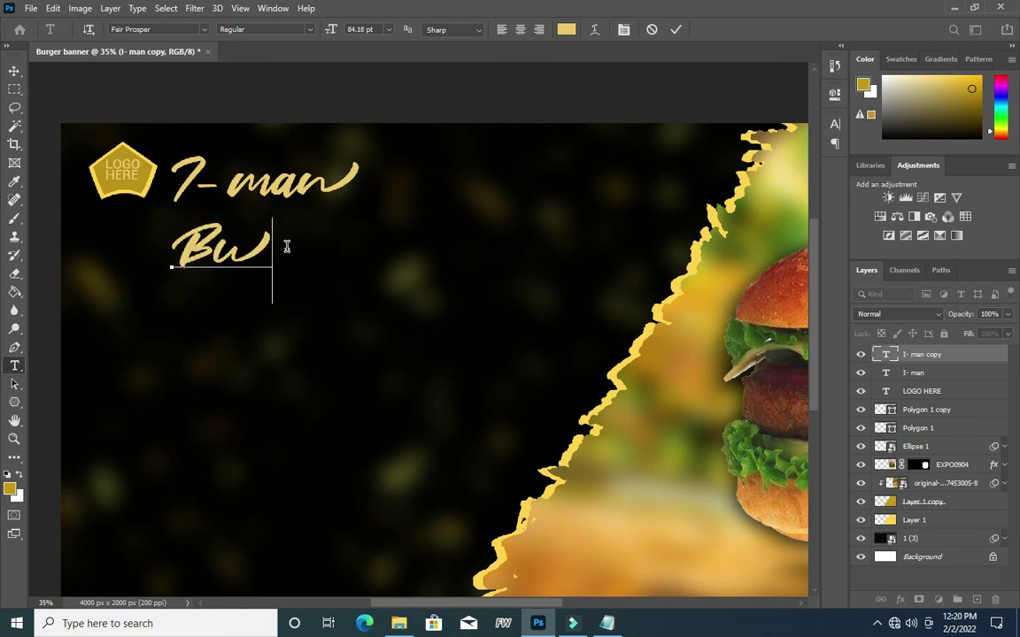
type("rger")
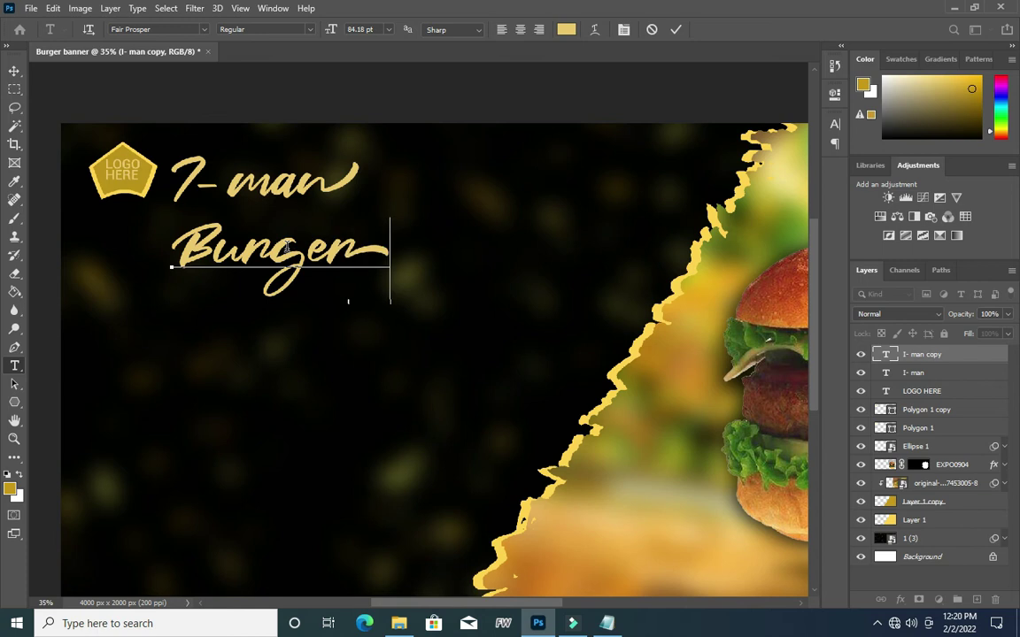
left_click(676, 30)
- Set the "Burger" text in the Cheeseburger font and scale it up to about 138%
left_click(203, 31)
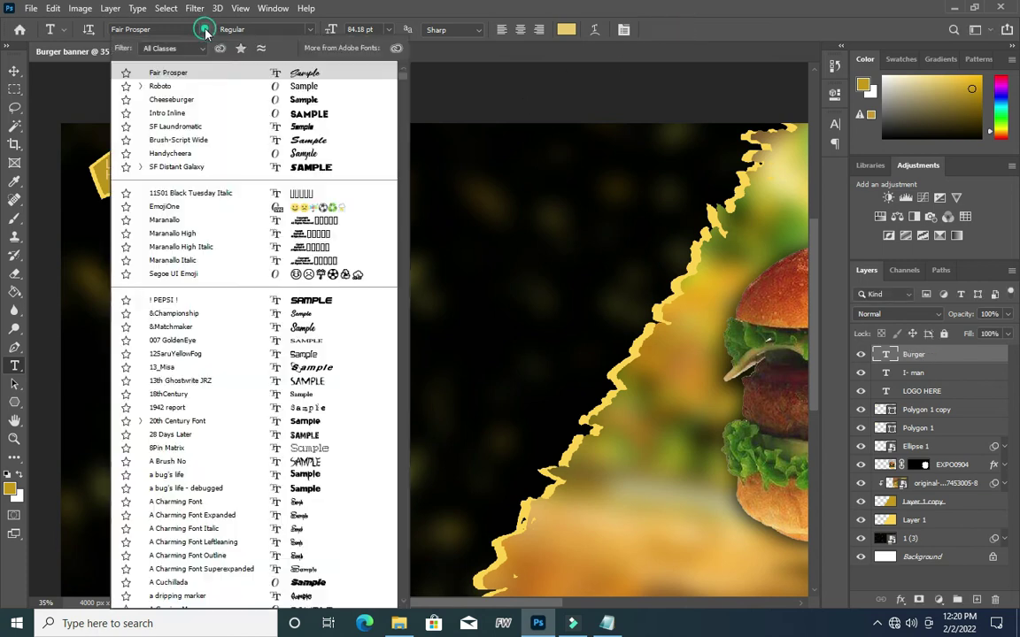
left_click(181, 100)
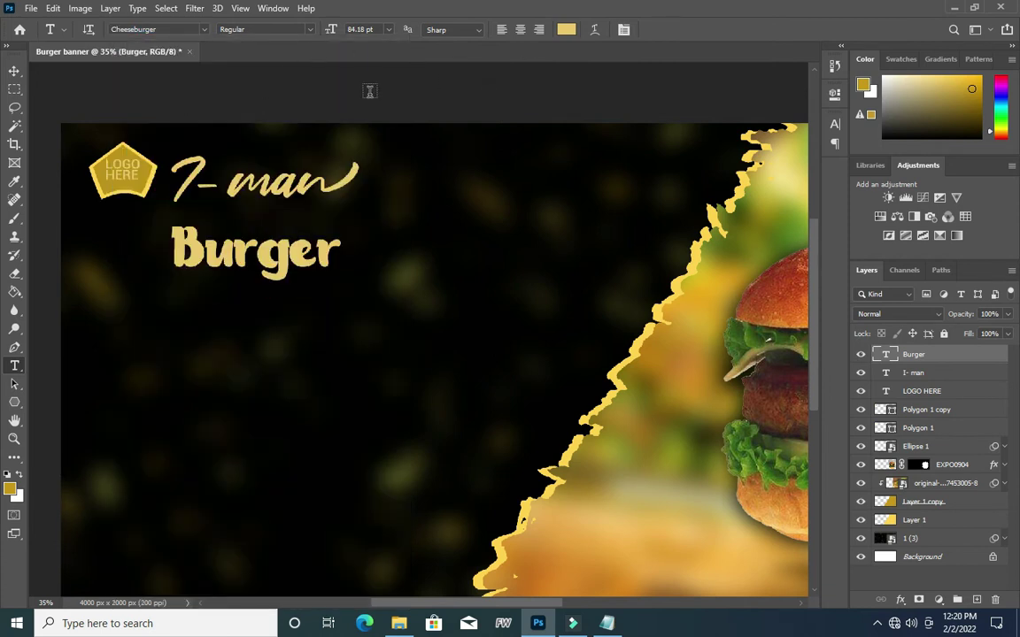
left_click(14, 71)
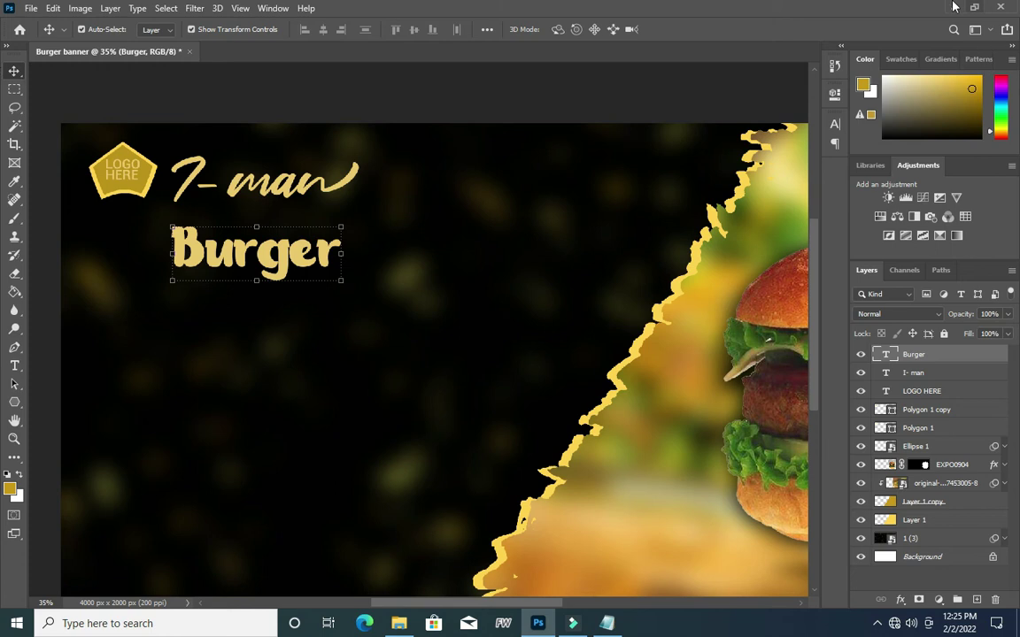
left_click_drag(340, 282, 458, 259)
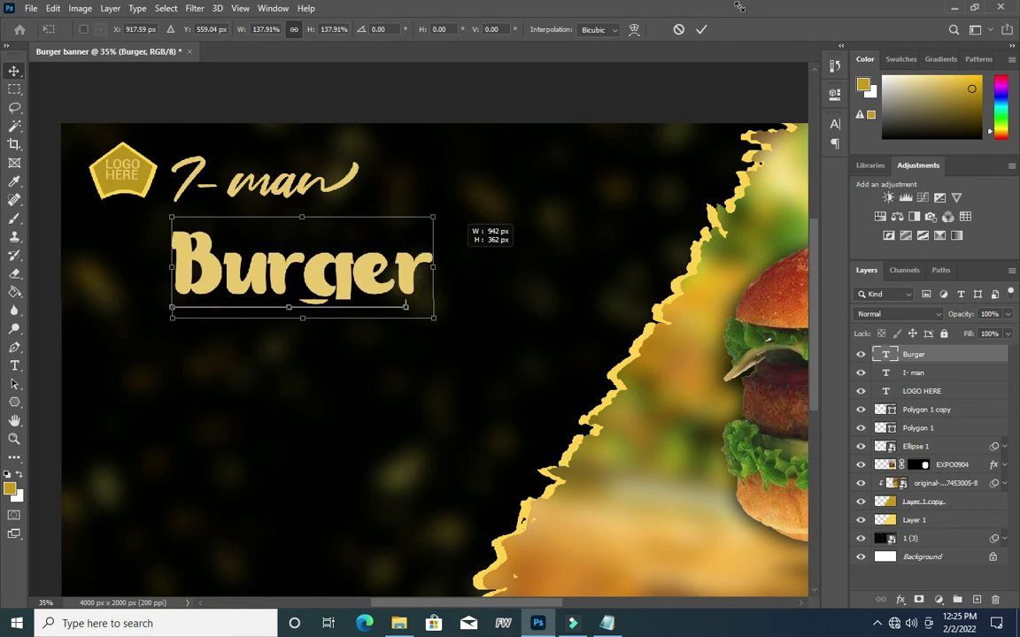
left_click(701, 30)
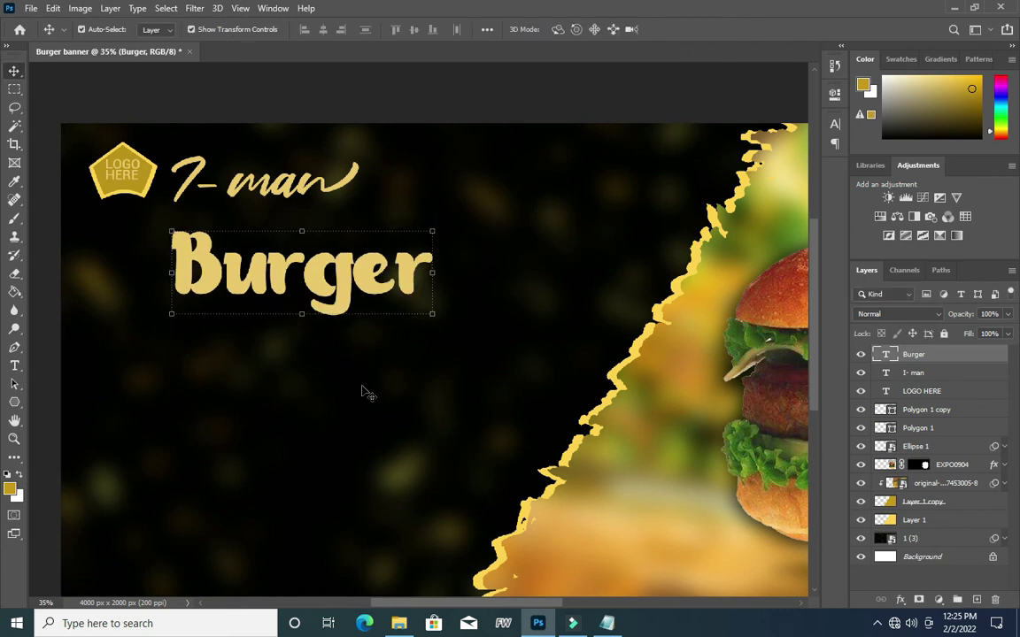
- Add a 49 px outside stroke at 33% opacity in colour fec869 to the "Burger" text
left_click(900, 599)
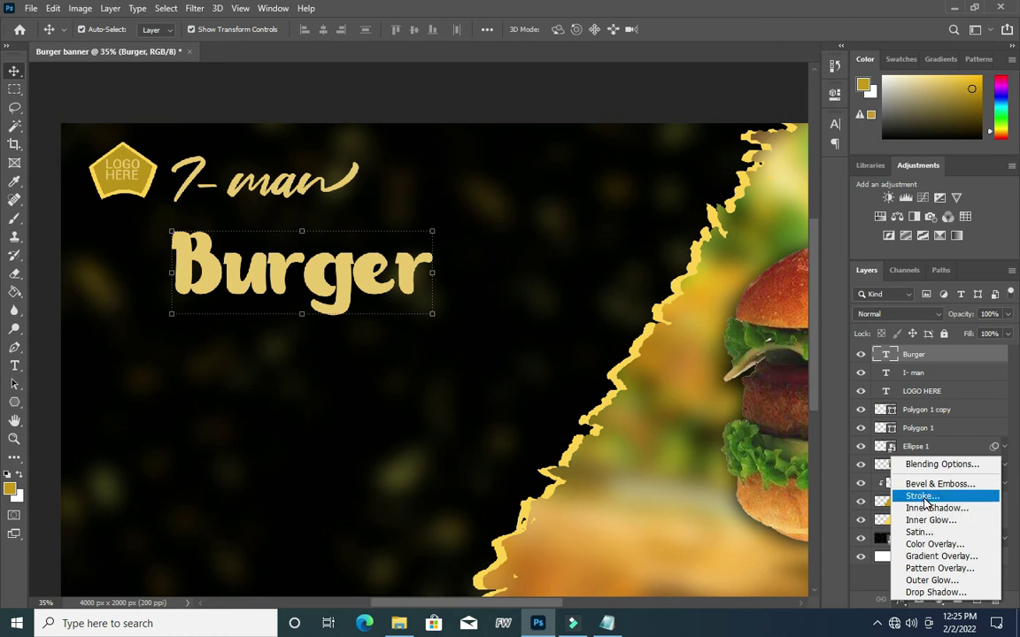
left_click(920, 496)
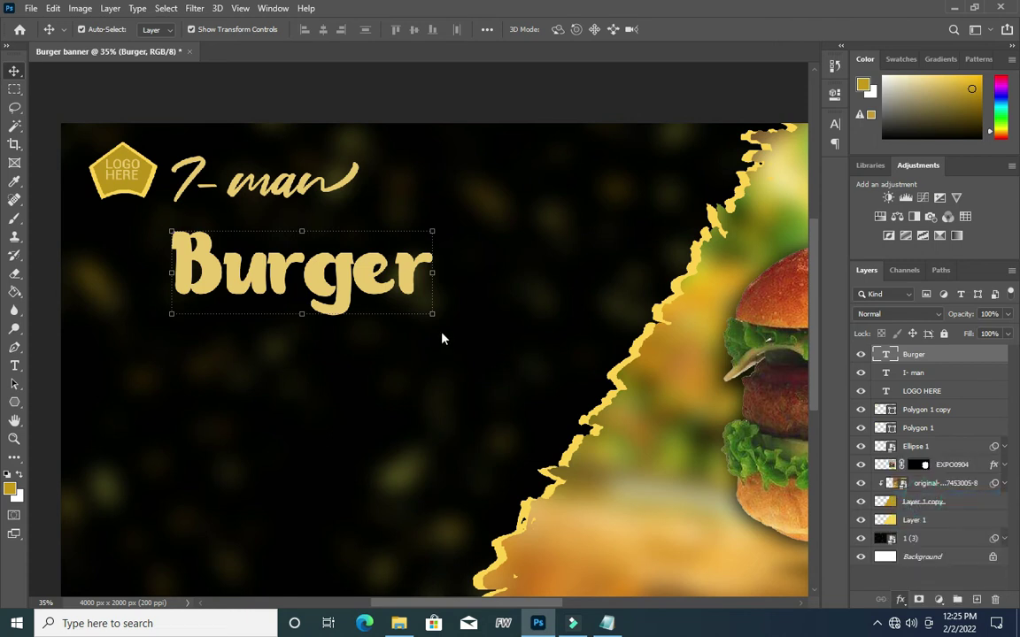
mouse_move(485, 216)
left_mouse_down()
mouse_move(576, 217)
mouse_move(647, 200)
mouse_move(613, 198)
mouse_move(631, 191)
left_mouse_up()
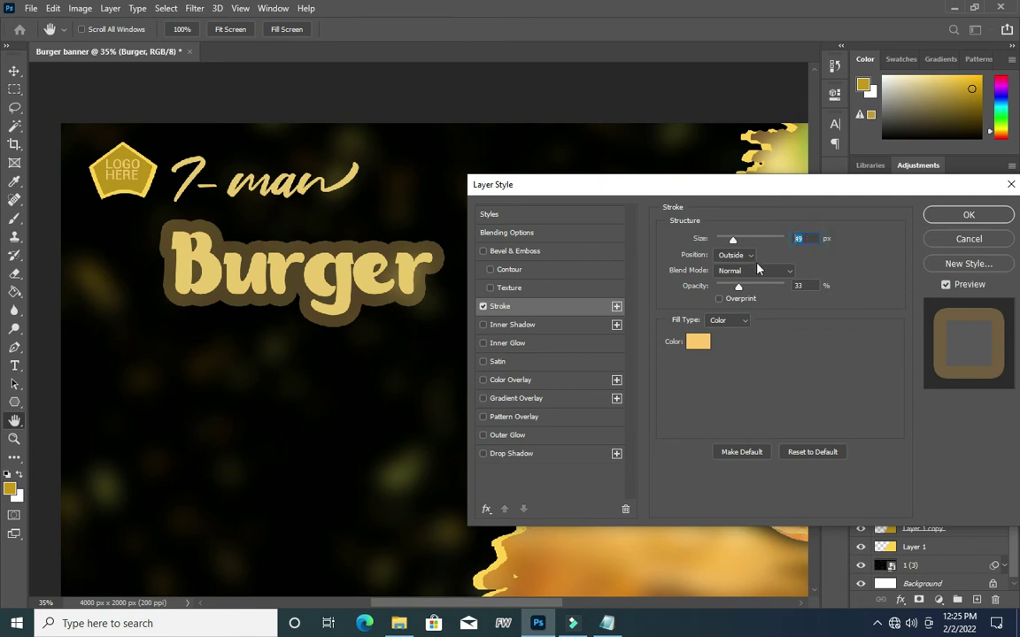
left_click(696, 343)
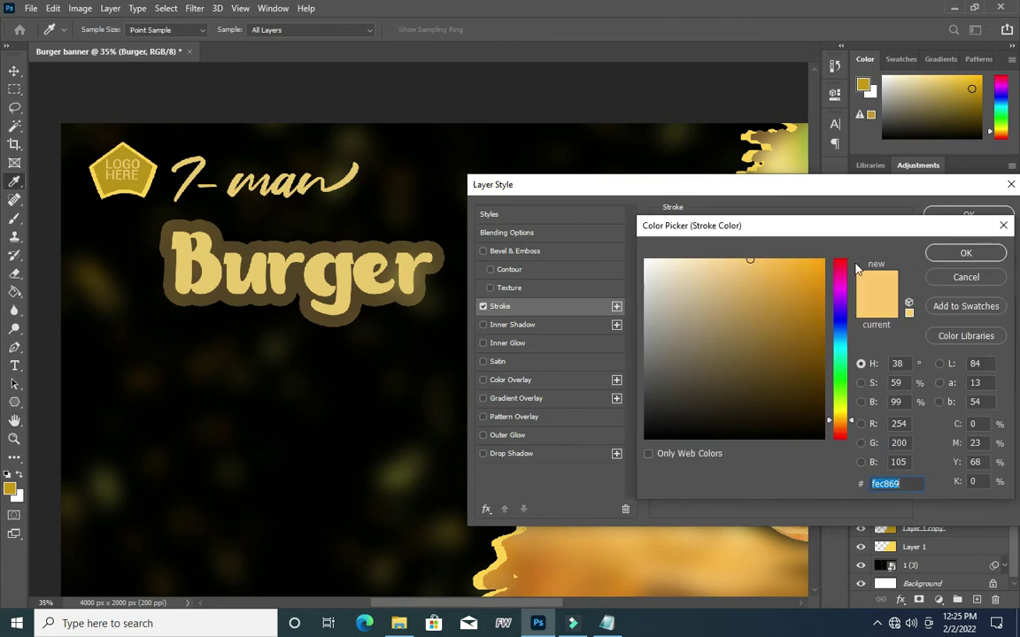
left_click(966, 253)
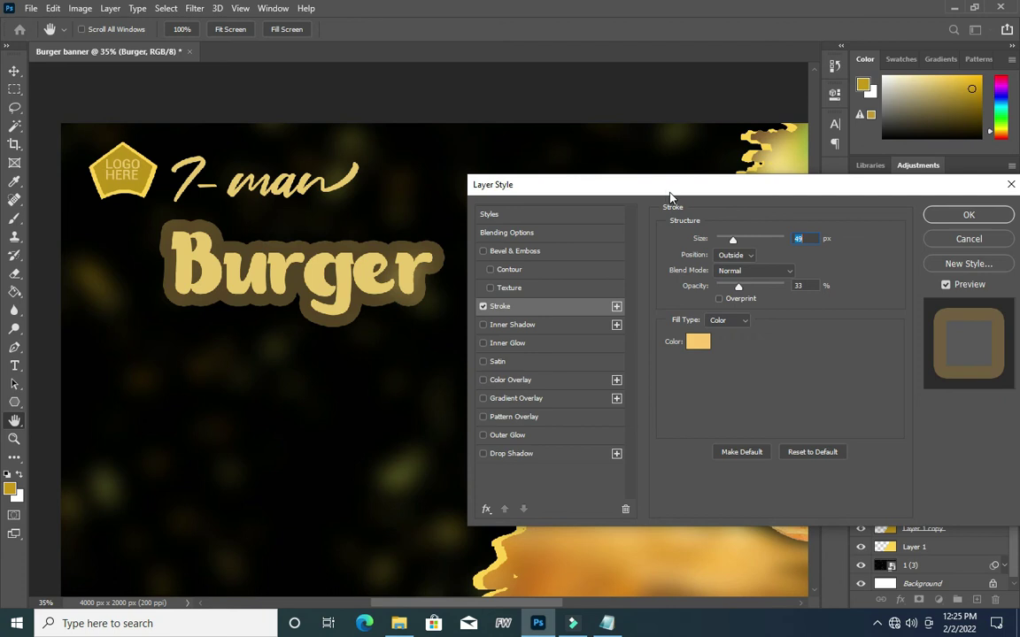
left_click_drag(660, 188, 603, 185)
left_click(910, 213)
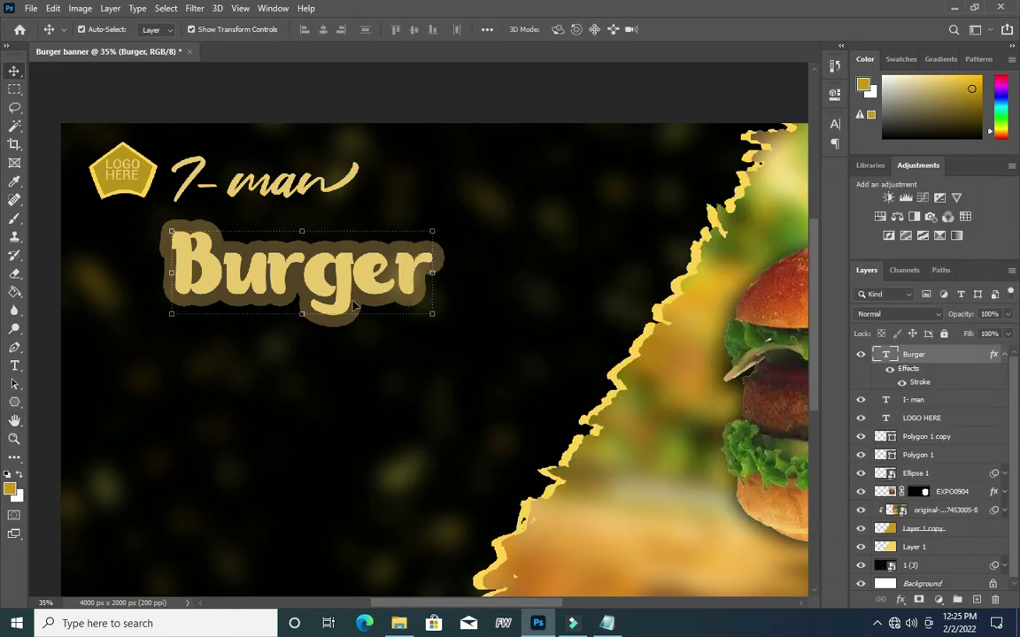
- Move the "Burger" text close beneath the badge and "I- man", aligning its ends with the badge and the script text
left_click_drag(323, 283, 249, 276)
key("shift+Up")
key("shift+Up")
key("shift+Up")
key("shift+Up")
key("shift+Up")
key("shift+Up")
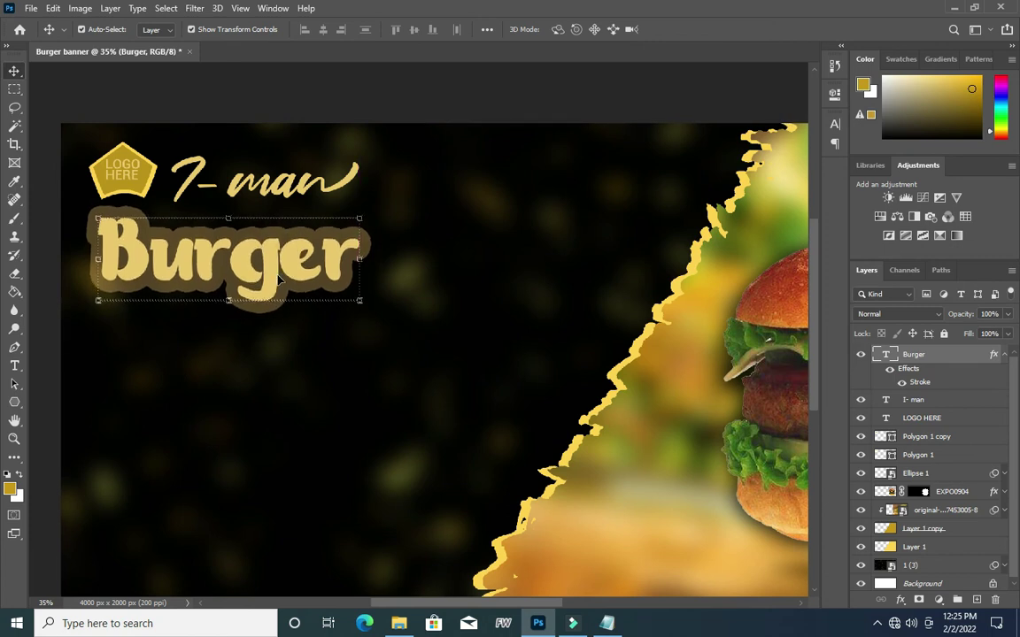
key("shift+Up")
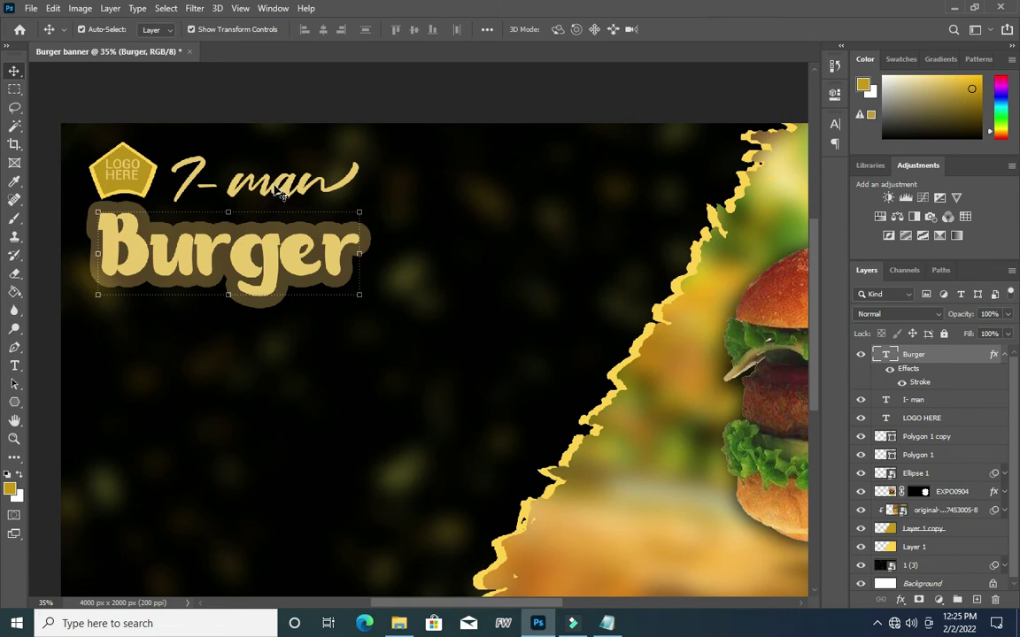
- Nudge the "I- man" text down closer to the "Burger" text
left_click(250, 175)
key("shift+Down")
key("shift+Down")
key("shift+Down")
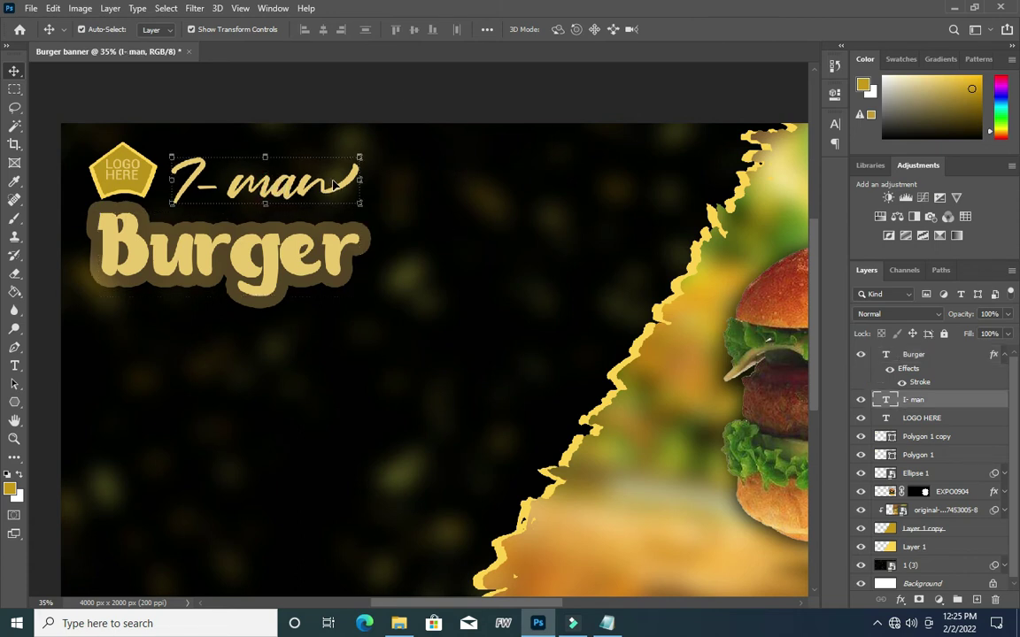
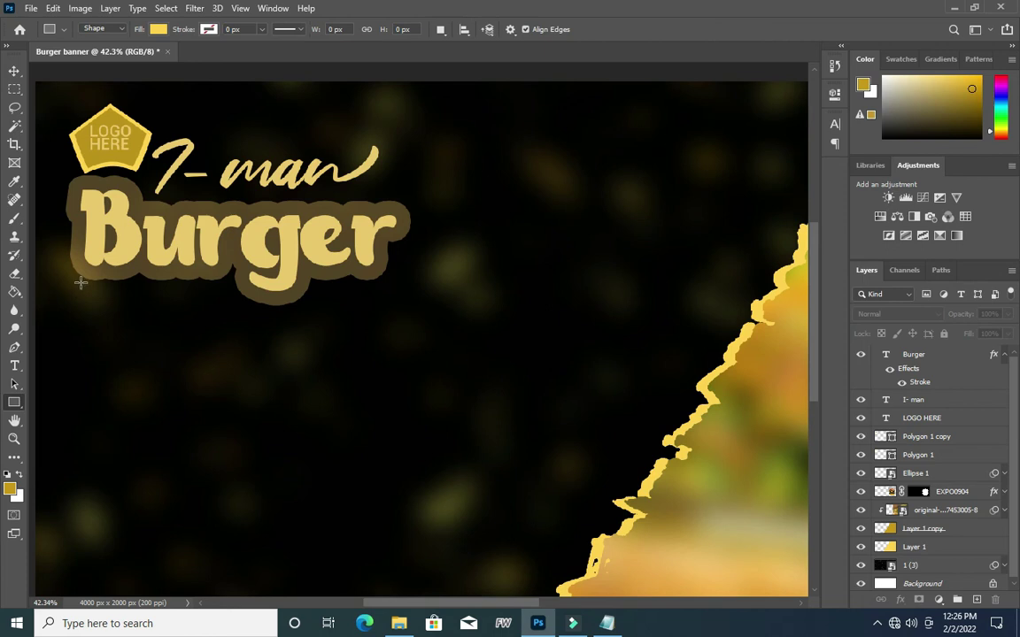
- Draw a rectangle about 515 by 60 px under the start of "Burger" and fill it with dark red
left_click_drag(77, 284, 232, 298)
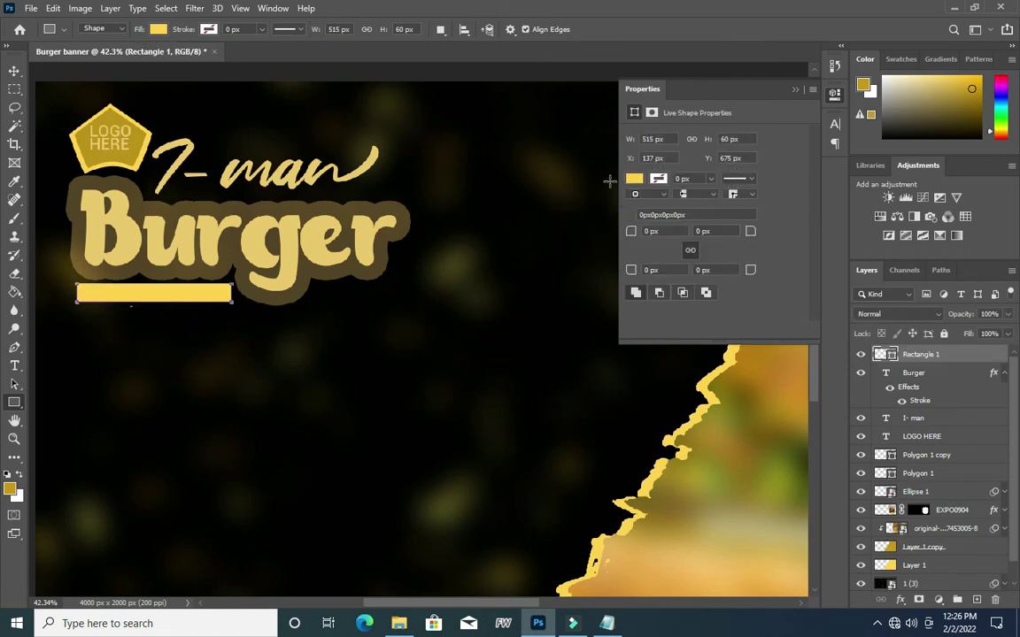
left_click(632, 179)
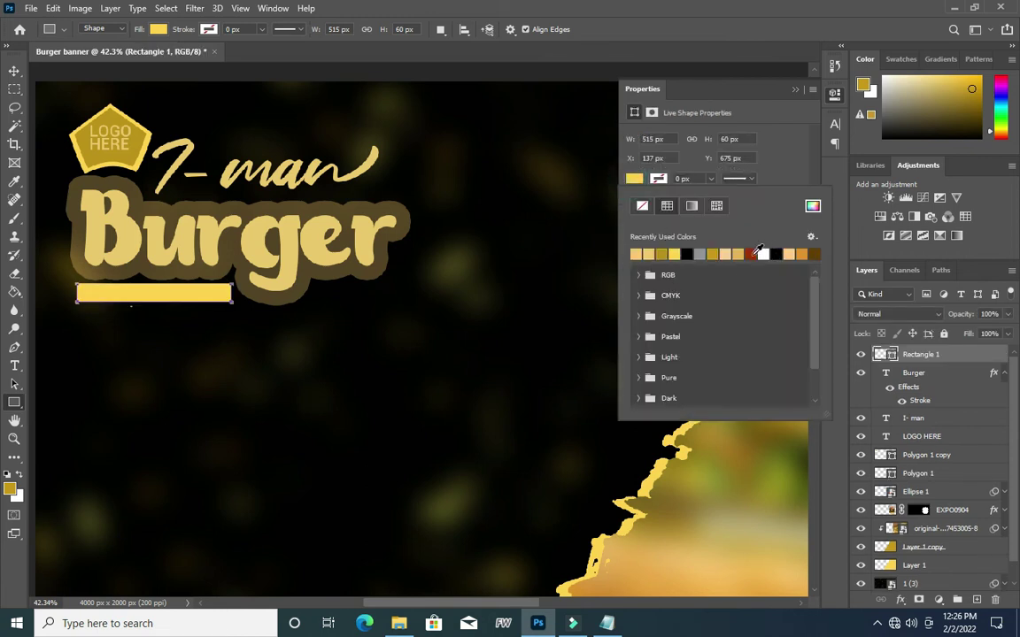
left_click(751, 254)
left_click(794, 89)
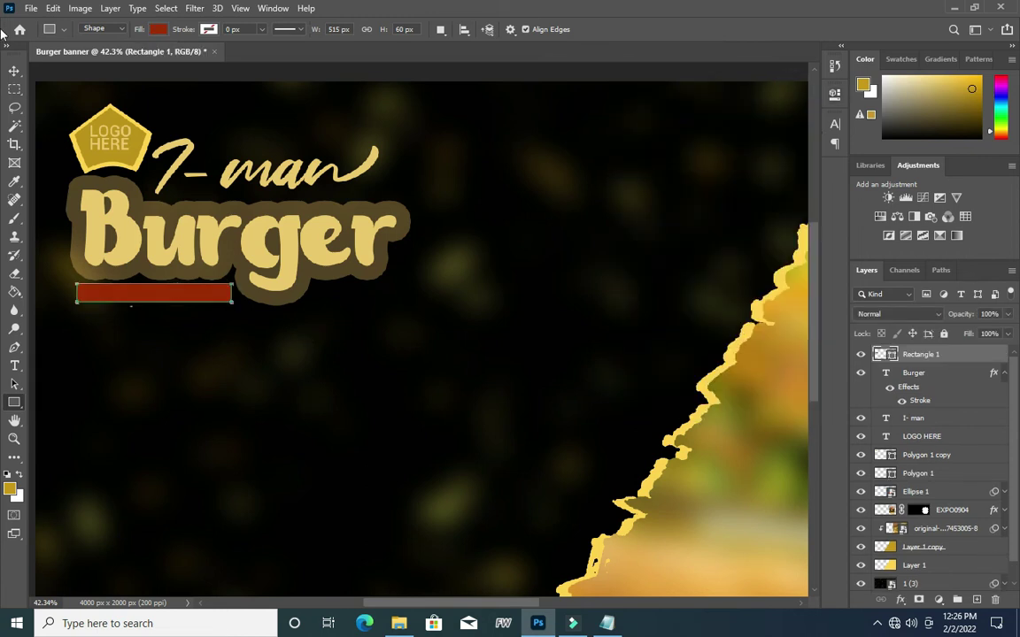
left_click(14, 70)
- Consult the burger food notes in Notepad for the tagline, then add the text "Food for healthy" on the dark area in Photoshop
left_click(606, 623)
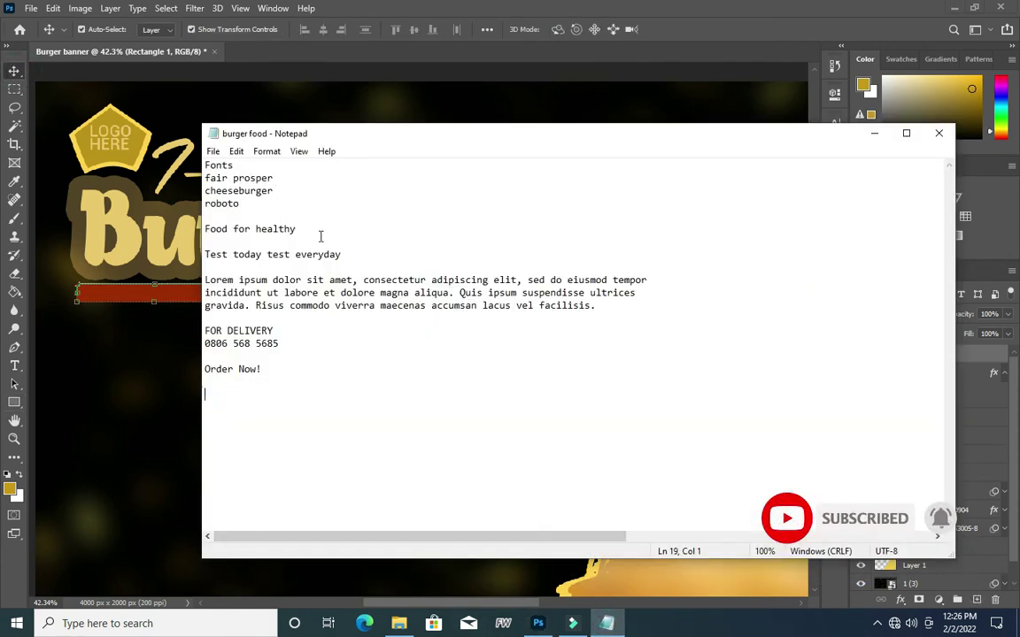
left_click(299, 229)
key("shift+Home")
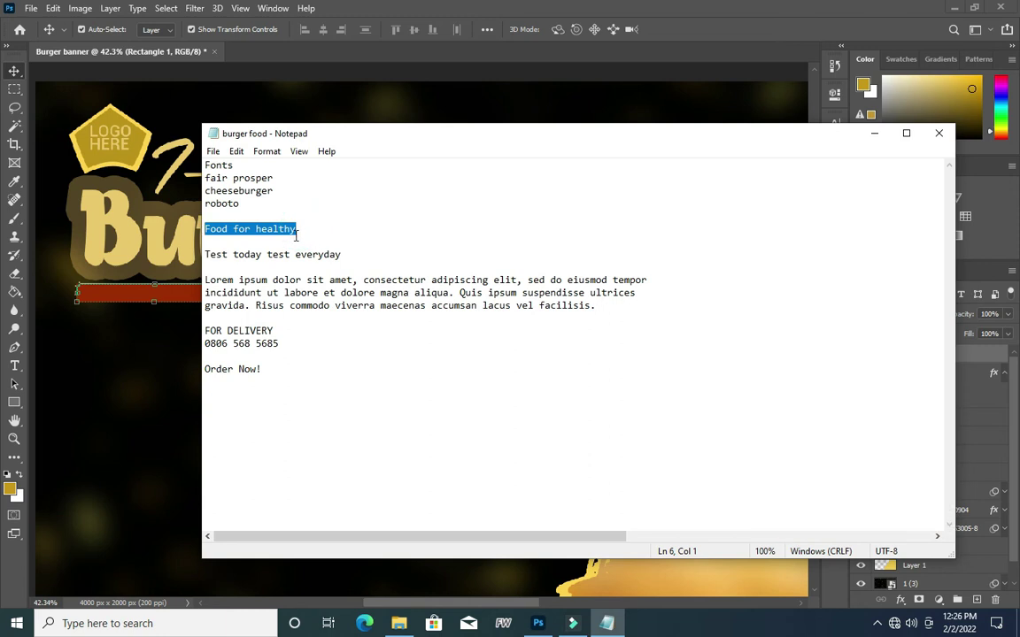
left_click(533, 250)
left_click(872, 133)
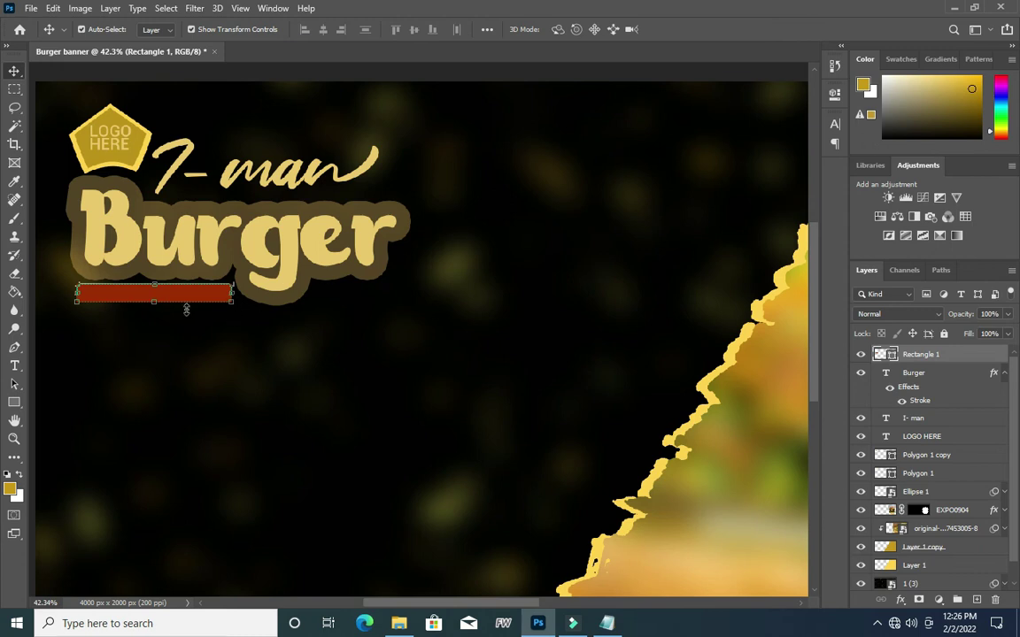
key("t")
left_click(262, 435)
type("Food for healthy")
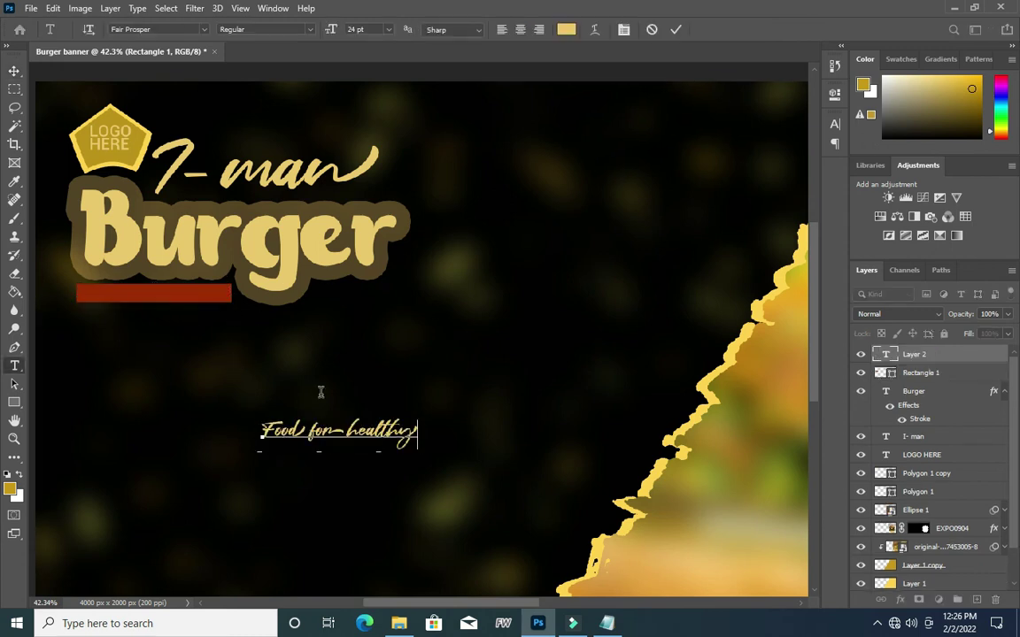
left_click(673, 29)
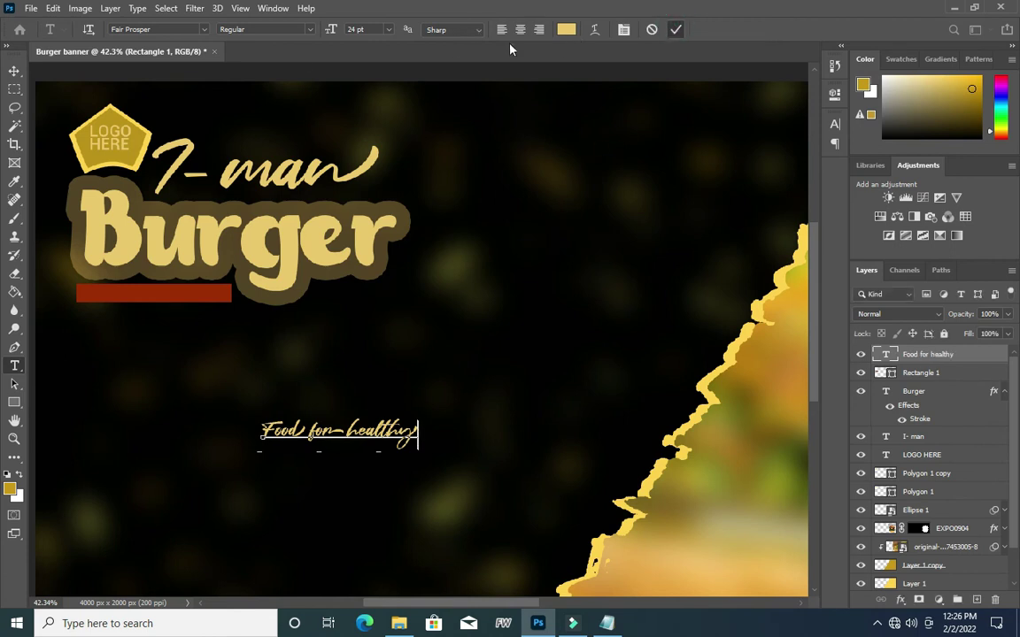
- Set the "Food for healthy" text in the Roboto font
left_click(204, 29)
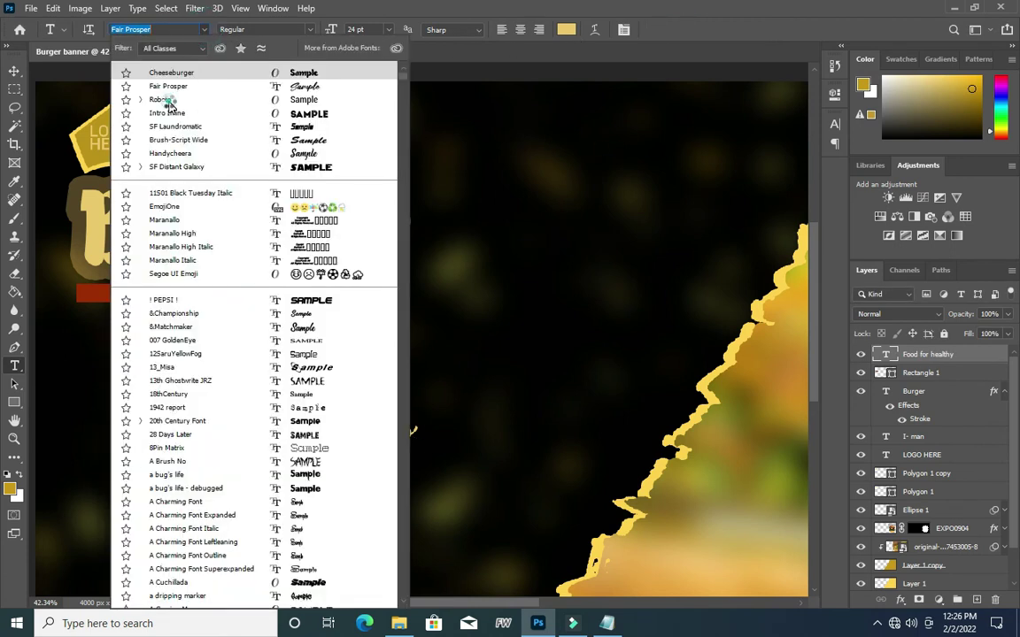
key("Down")
key("Down")
key("Down")
key("Down")
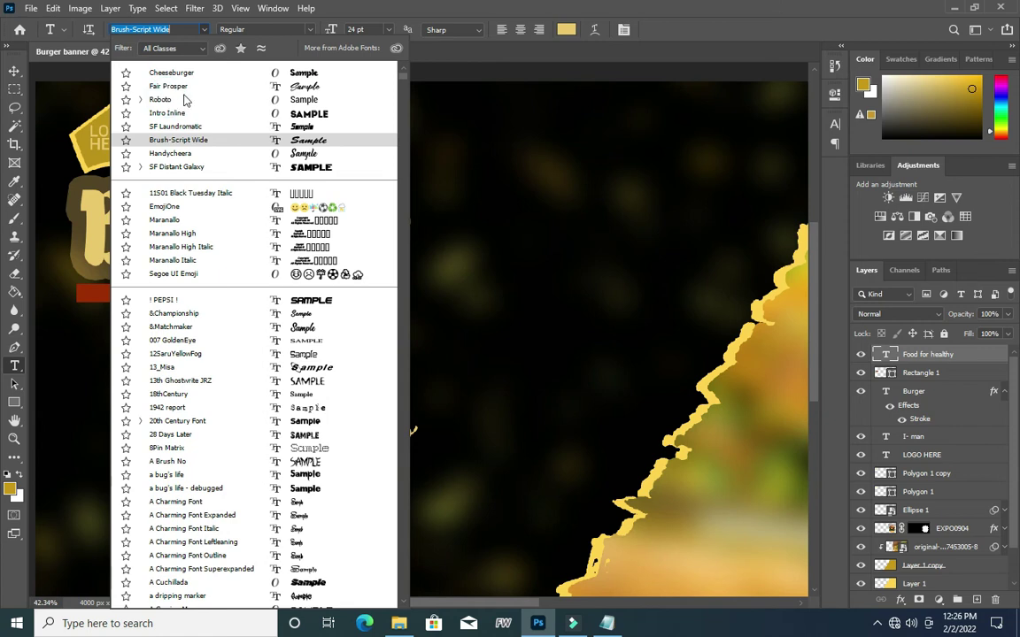
left_click(183, 99)
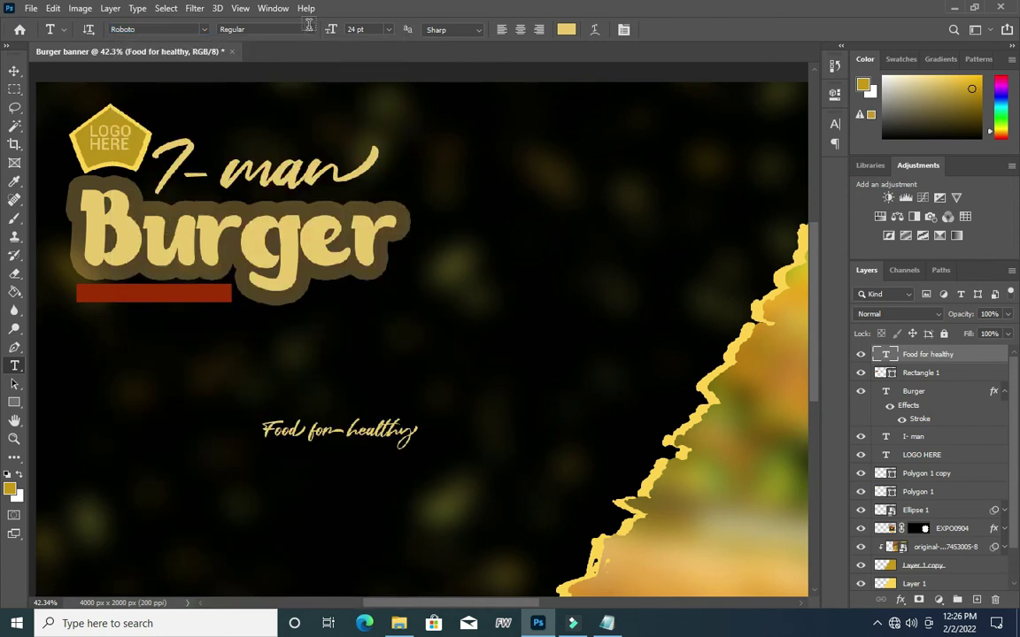
left_click(168, 95)
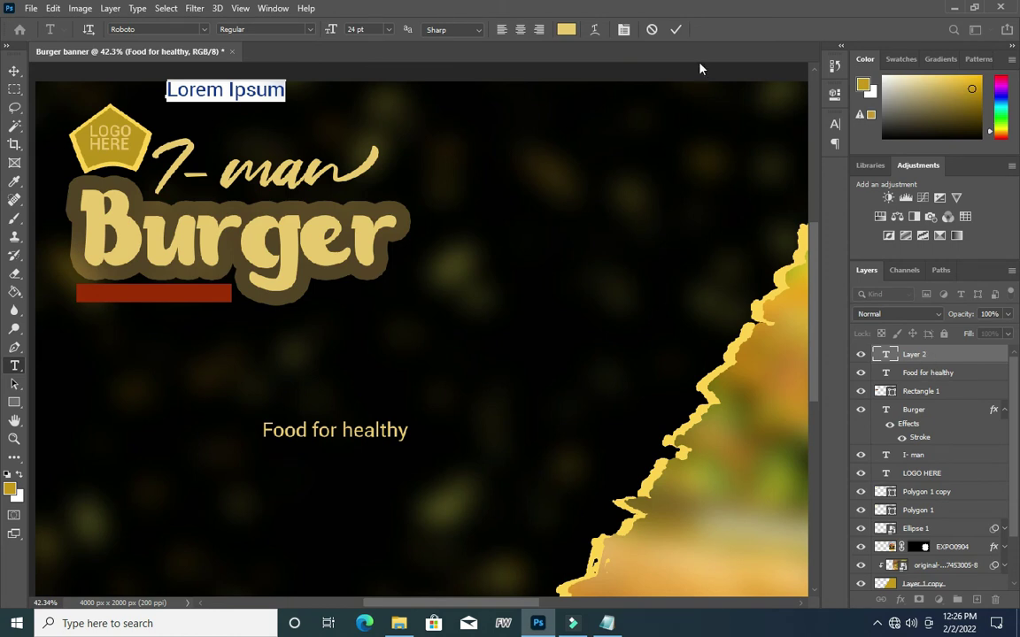
left_click(675, 28)
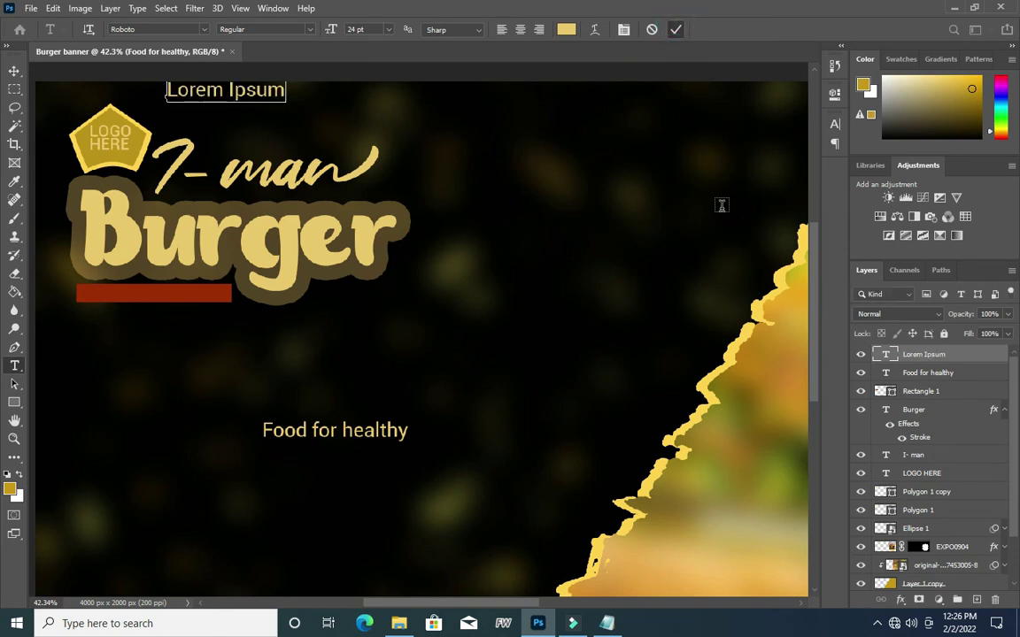
key("Delete")
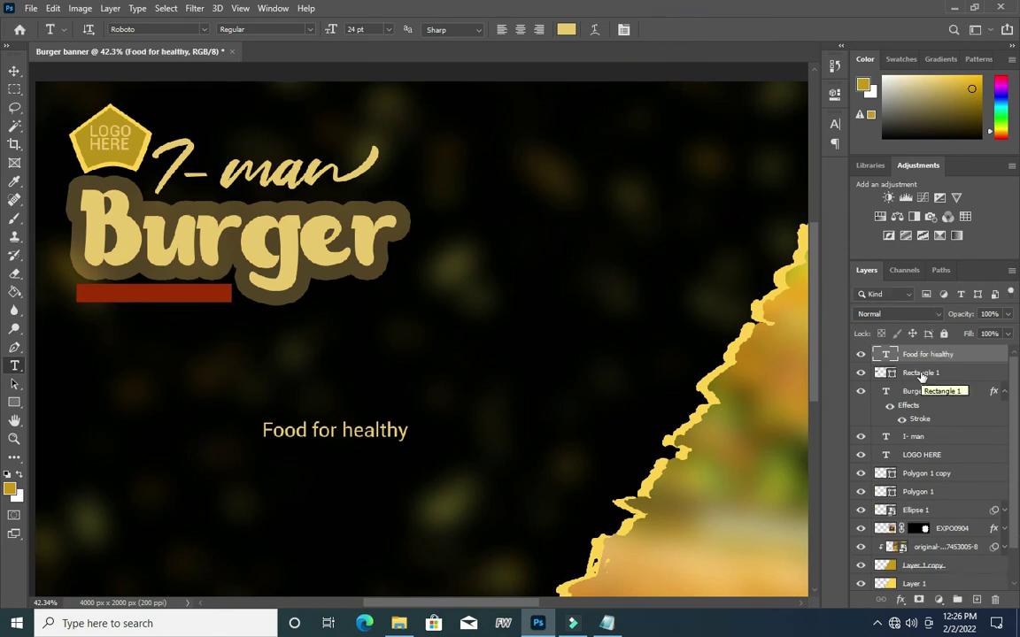
- Set the "Food for healthy" text to the Bold style
left_click(932, 374)
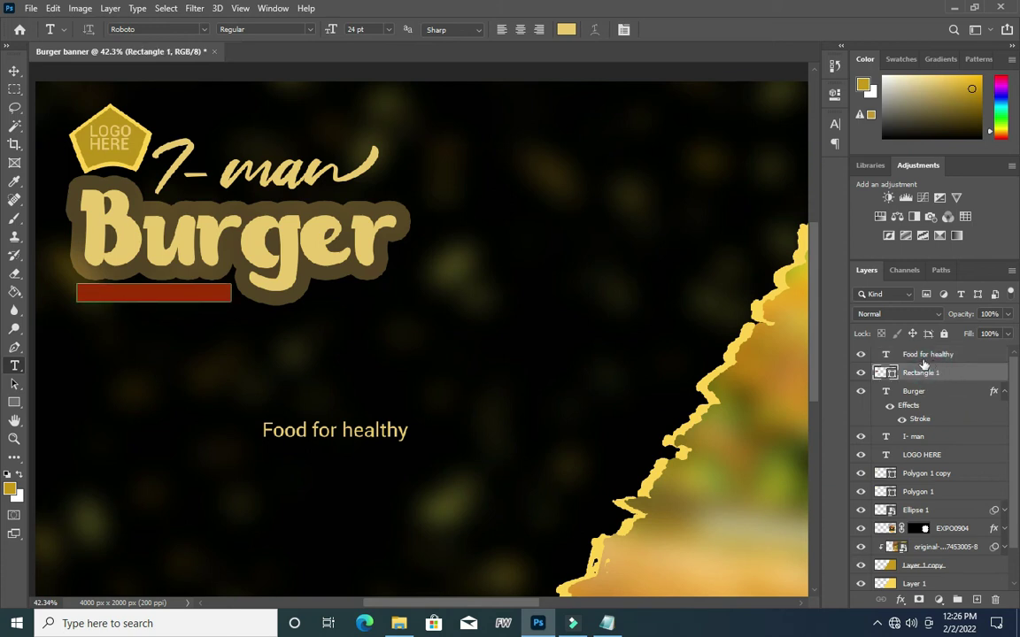
left_click_drag(919, 367, 918, 355)
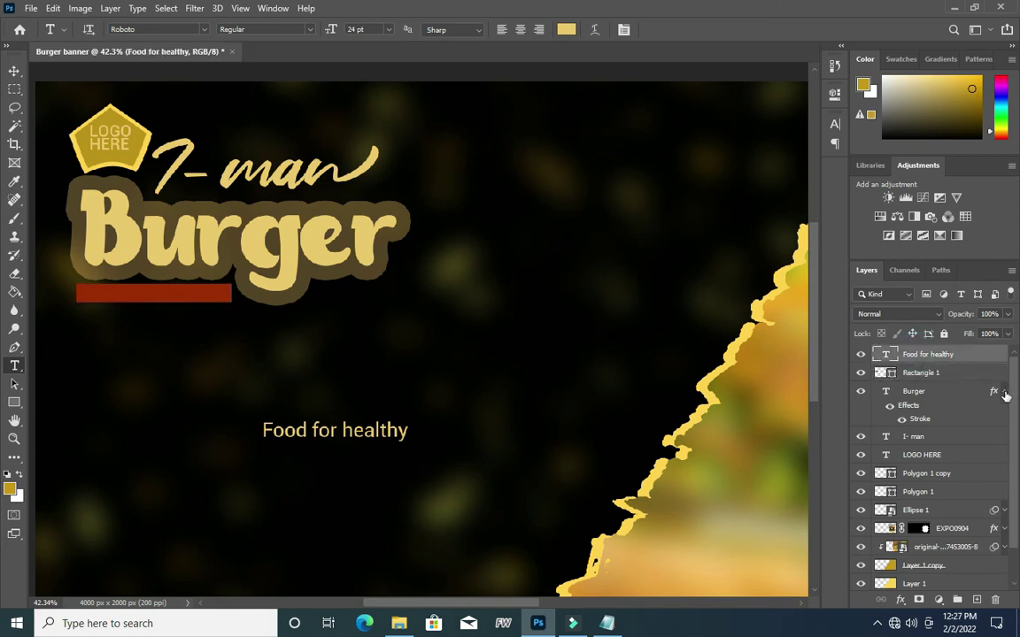
left_click(312, 33)
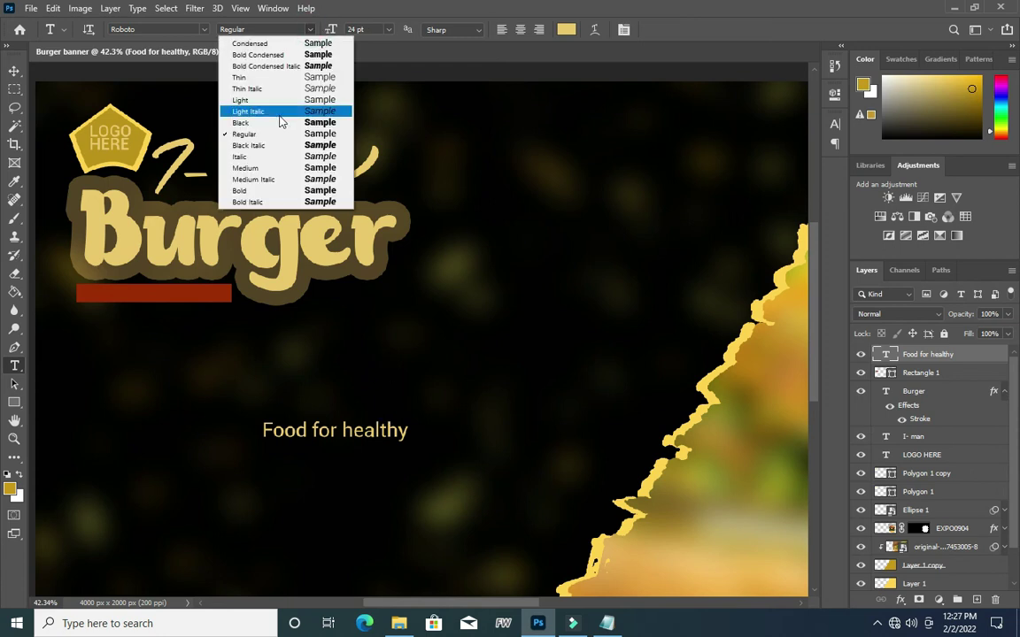
left_click(257, 190)
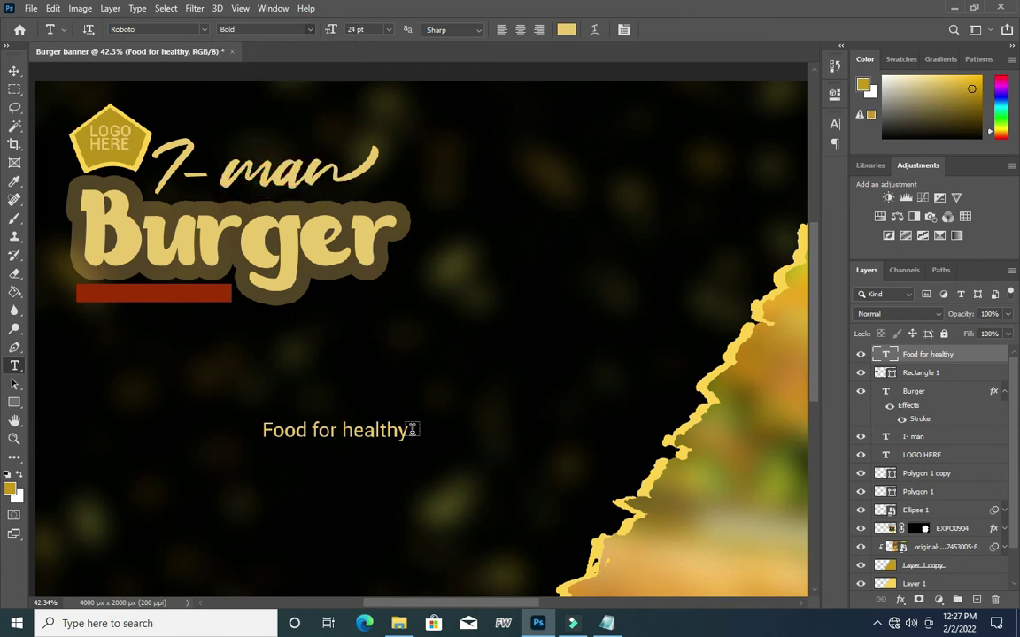
- Move the "Food for healthy" text onto the red bar under "Burger" and scale it down to about 21 pt
left_click(14, 70)
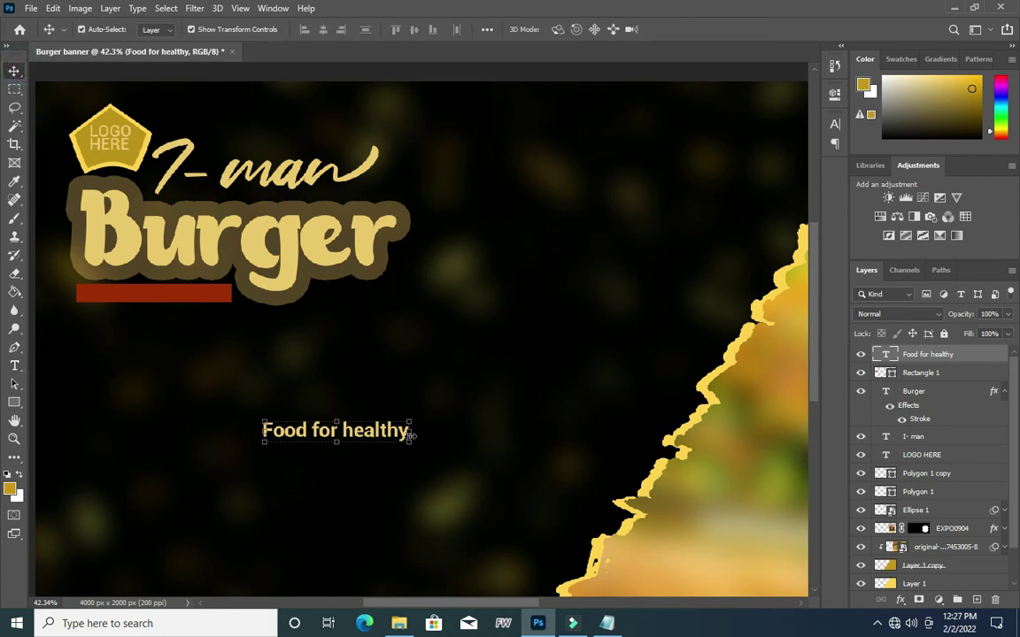
mouse_move(396, 435)
left_mouse_down()
mouse_move(327, 374)
mouse_move(210, 300)
left_mouse_up()
left_click(701, 29)
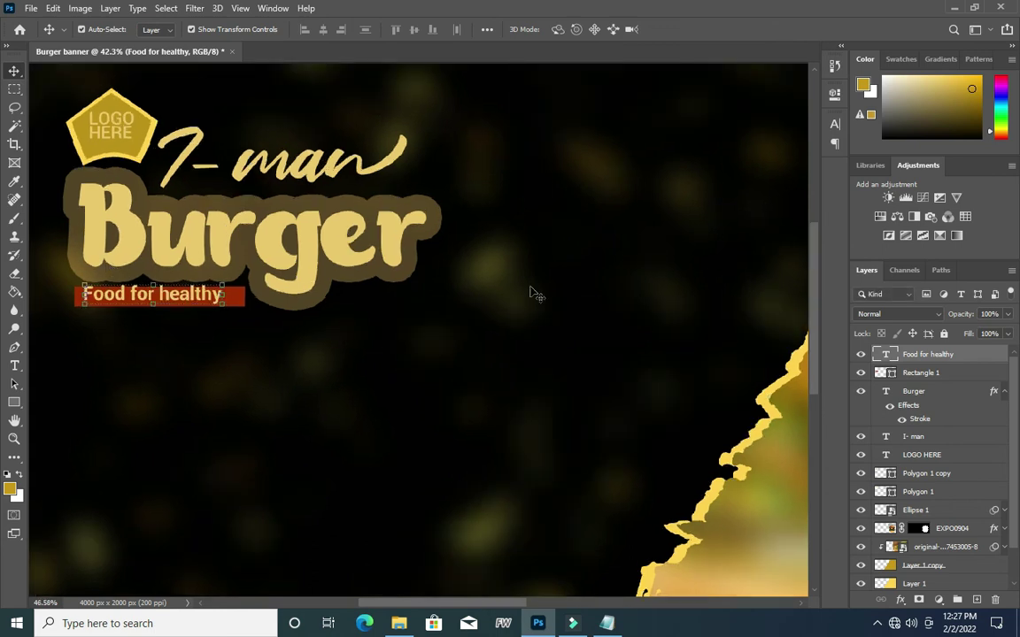
scroll(182, 298, "up", 3)
left_click_drag(181, 298, 179, 302)
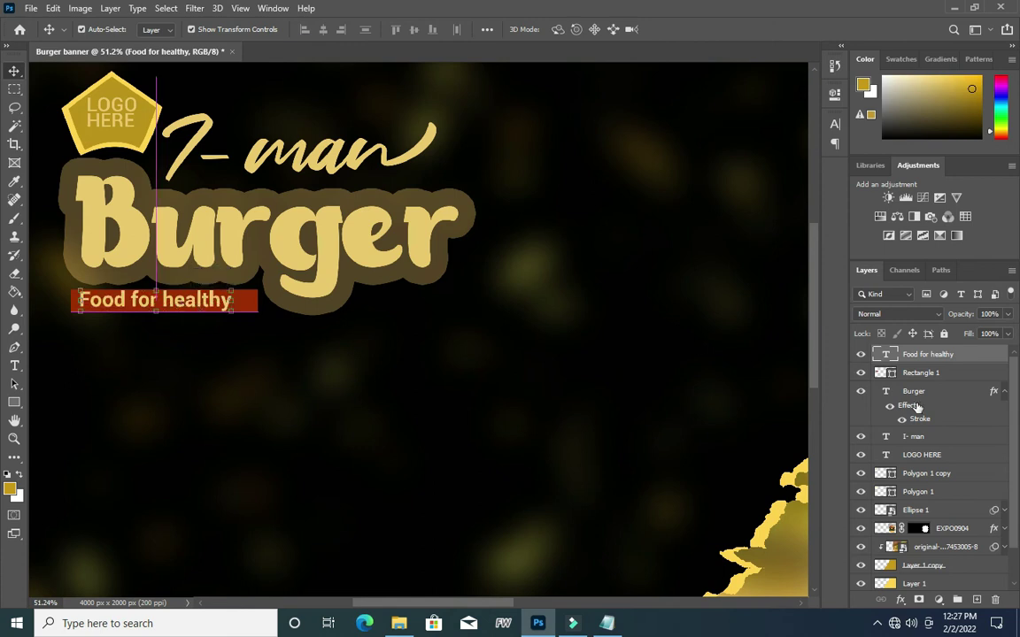
- Centre the "Food for healthy" text and the red rectangle on each other vertically and horizontally, then deselect them
left_click(921, 373, "shift")
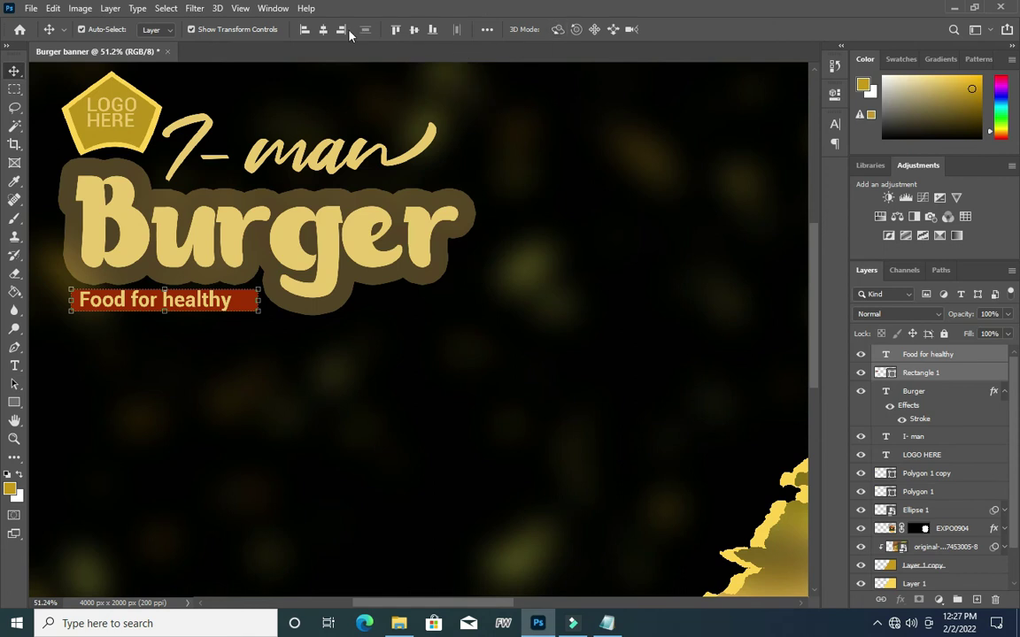
left_click(413, 31)
left_click(323, 31)
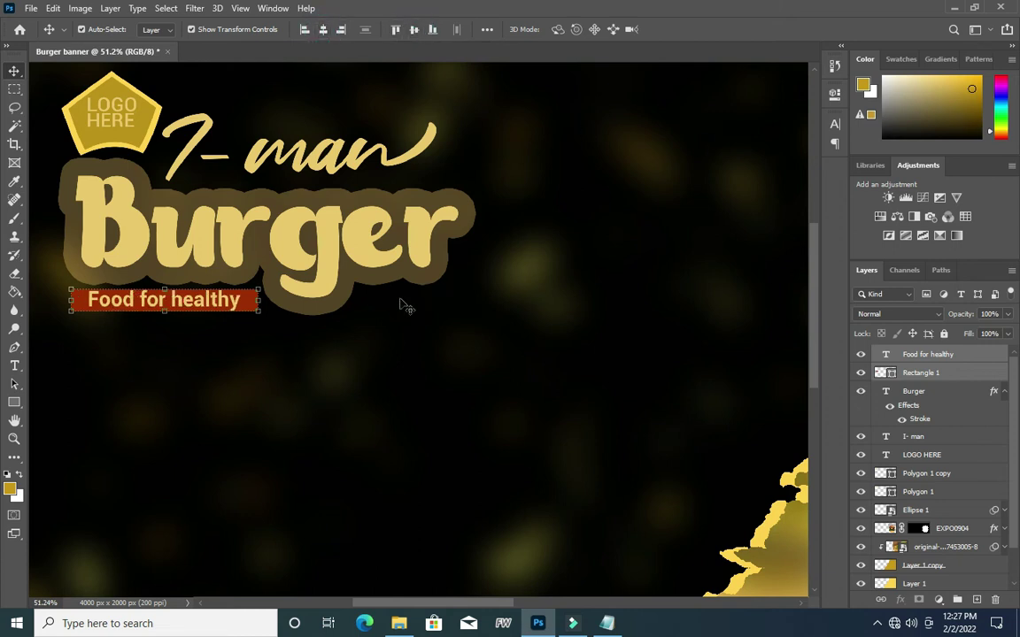
scroll(314, 275, "down", 1)
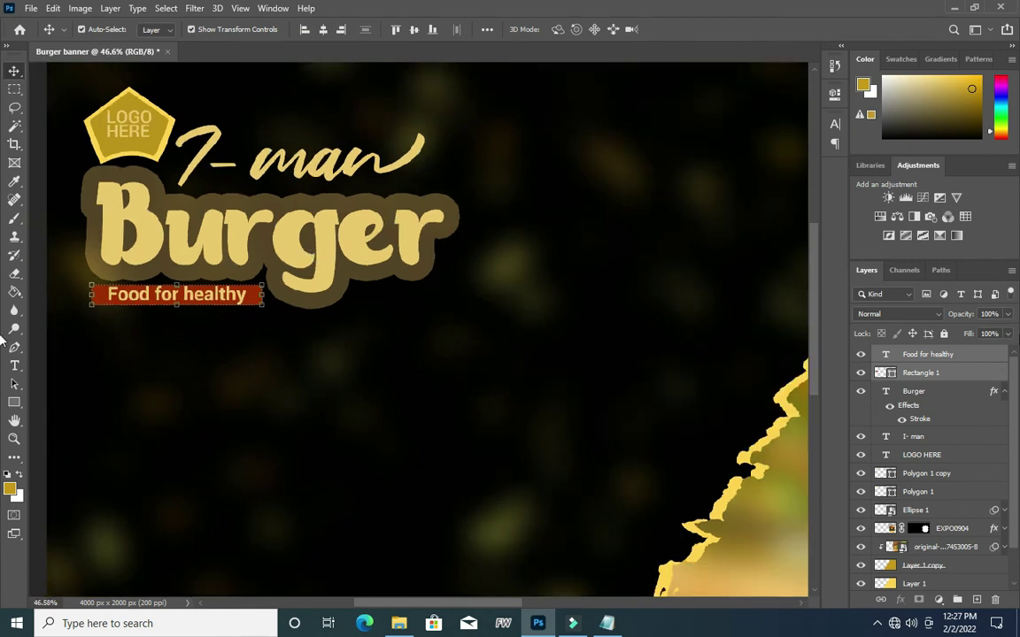
left_click(712, 219)
scroll(679, 346, "down", 1)
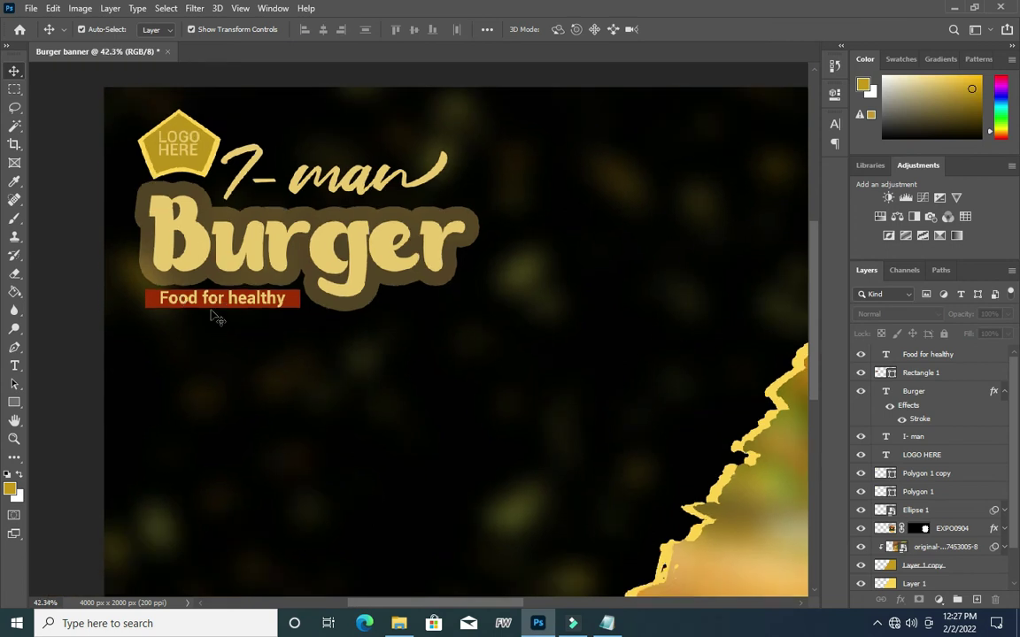
- Enlarge the red rectangle behind "Food for healthy" to about 107% width and 111% height
scroll(183, 301, "up", 2)
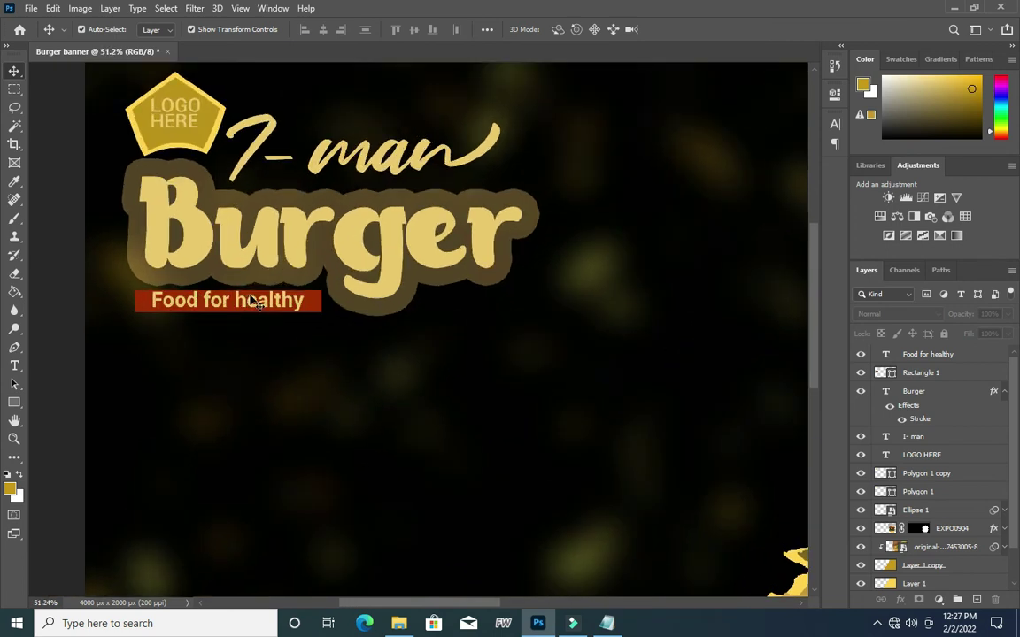
scroll(251, 300, "down", 3)
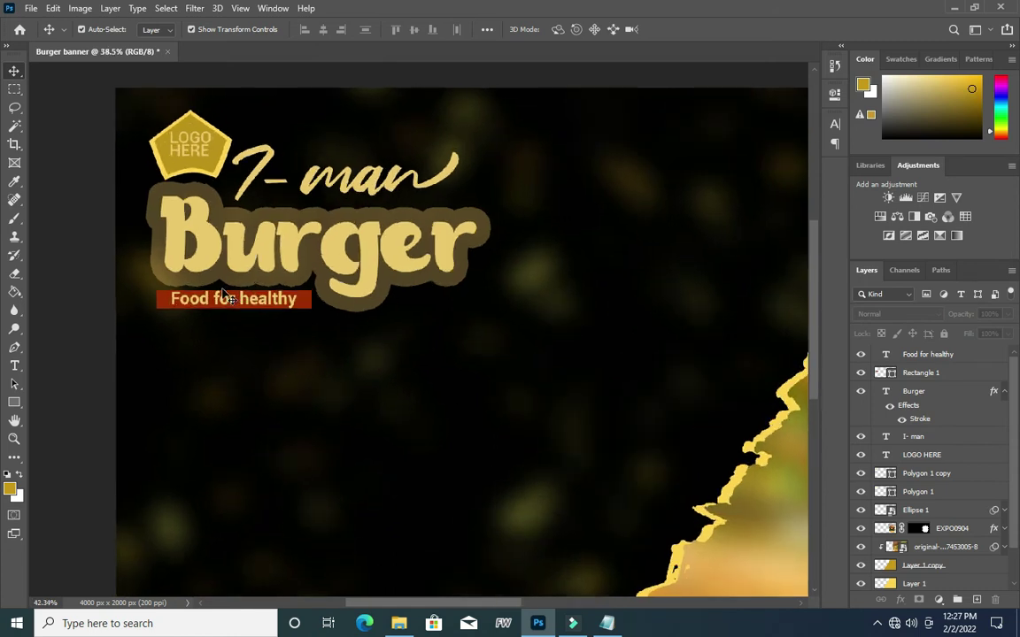
scroll(225, 296, "up", 3)
left_click(102, 305)
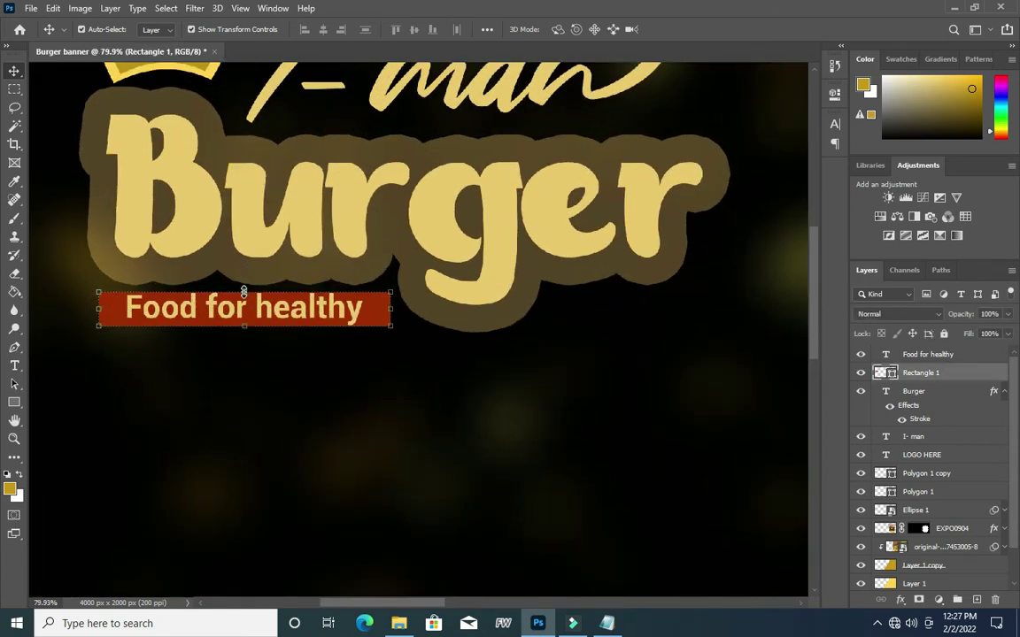
left_click_drag(243, 292, 245, 284)
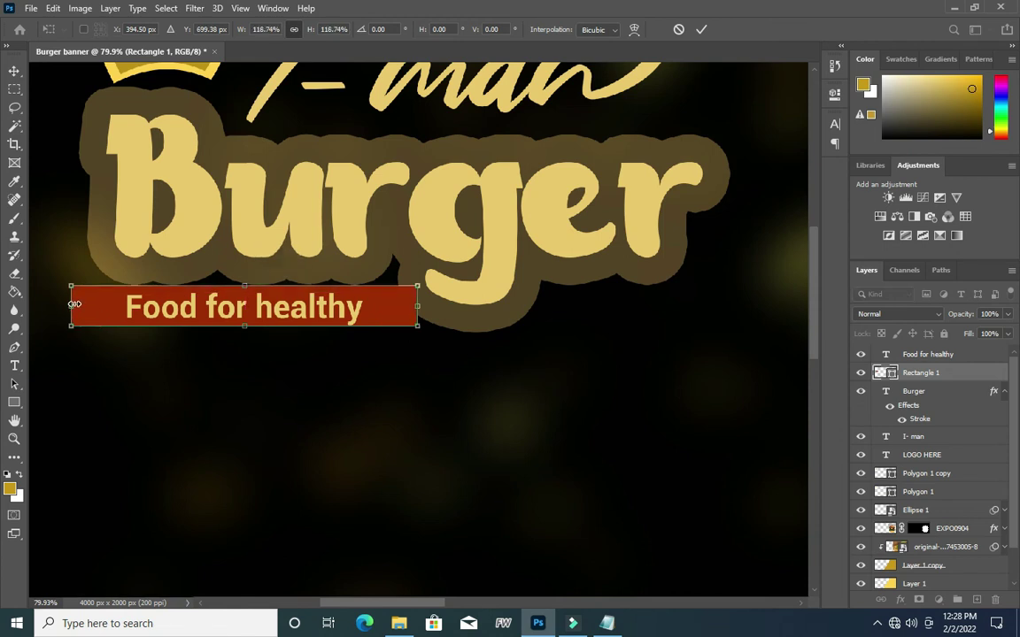
mouse_move(72, 305)
left_mouse_down()
mouse_move(95, 306)
mouse_move(86, 308)
left_mouse_up()
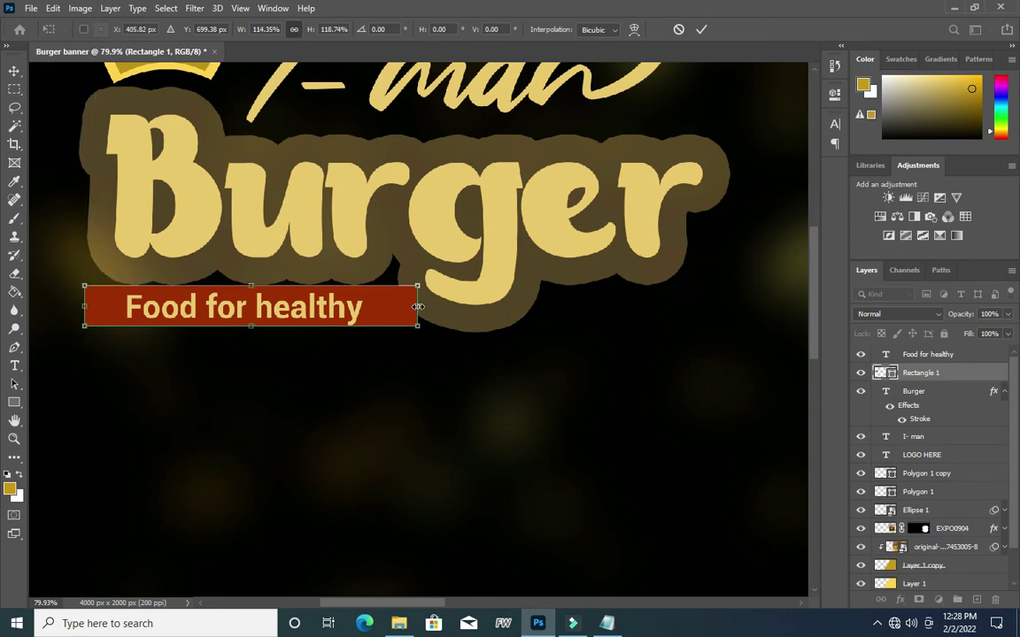
left_click_drag(415, 306, 396, 306)
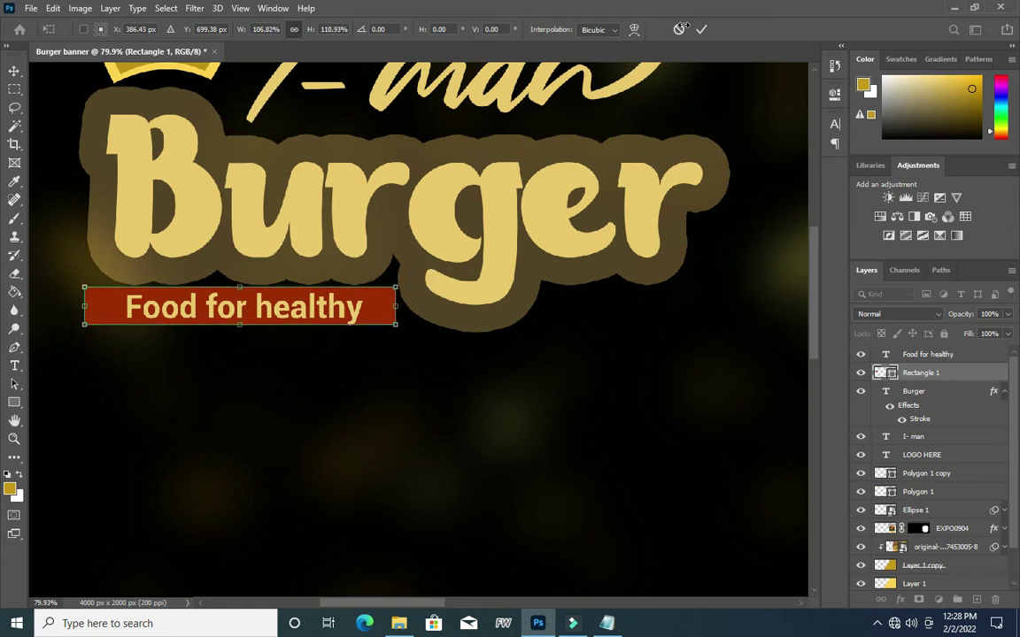
left_click(703, 31)
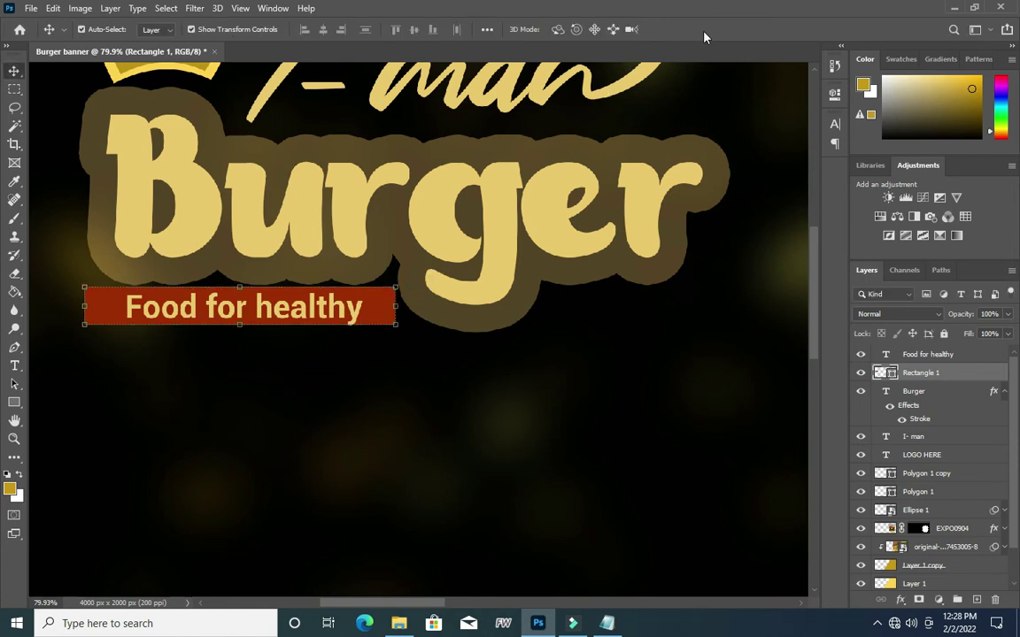
- Set the tracking of the "Food for healthy" text to 60 and reposition the text in the middle of the red bar
scroll(544, 187, "down", 1)
scroll(434, 238, "down", 1)
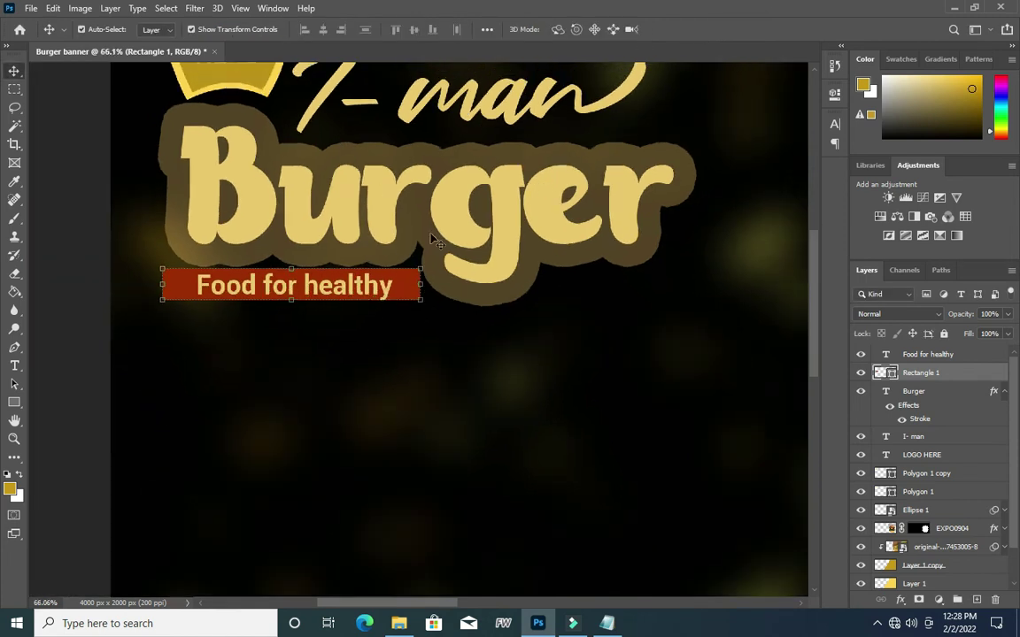
left_click(373, 292)
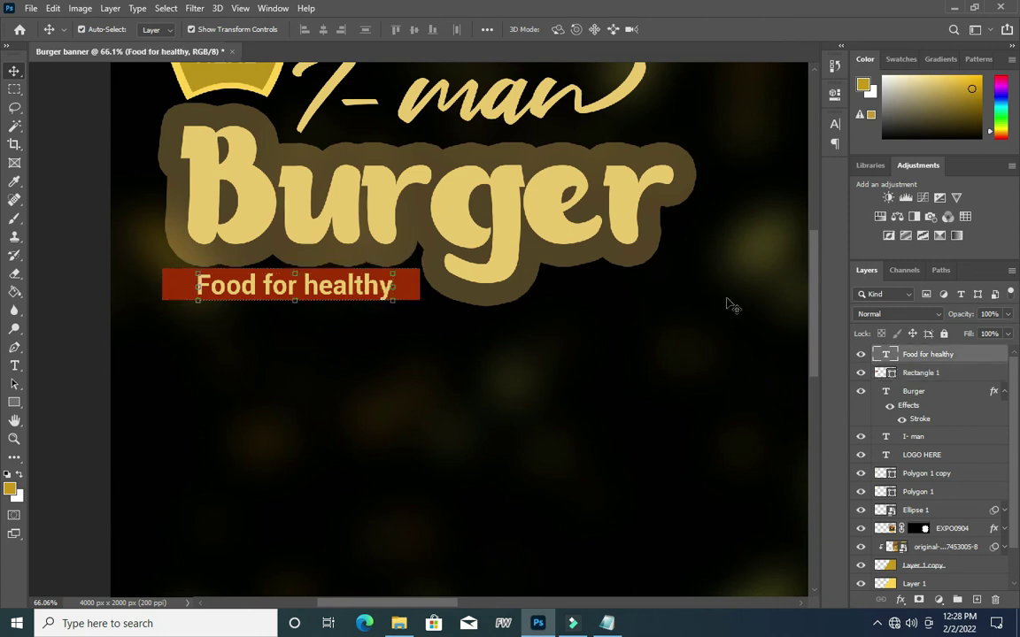
left_click(835, 125)
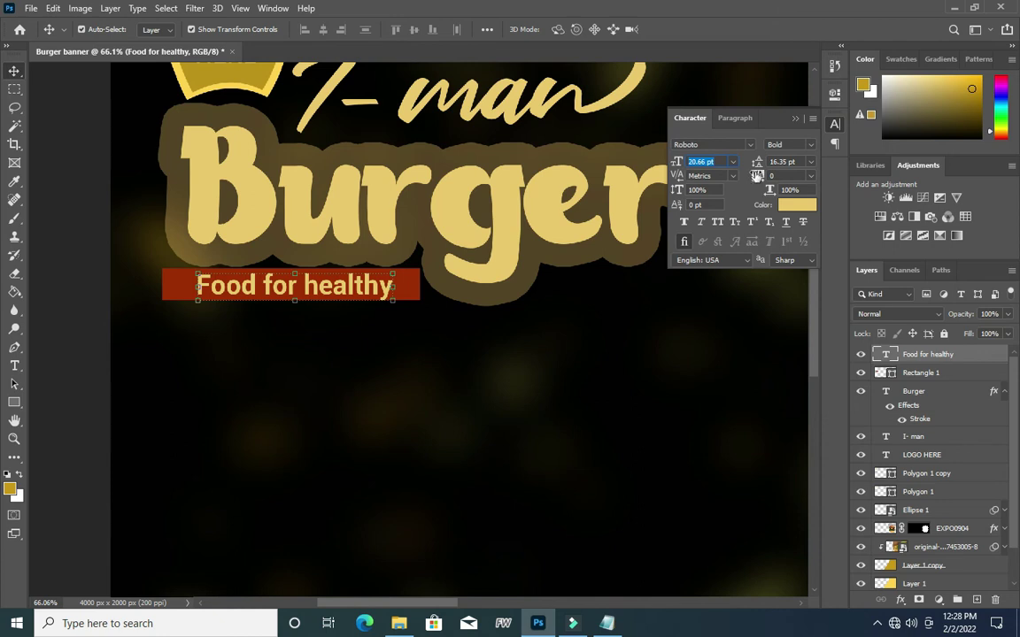
mouse_move(758, 175)
left_mouse_down()
mouse_move(769, 175)
mouse_move(759, 175)
left_mouse_up()
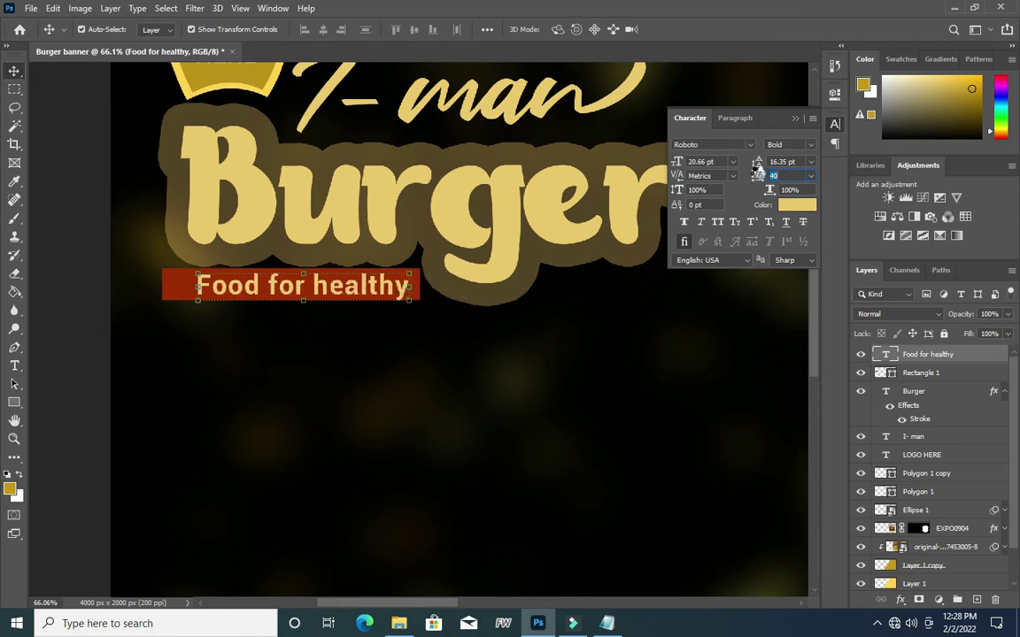
left_click_drag(758, 175, 763, 175)
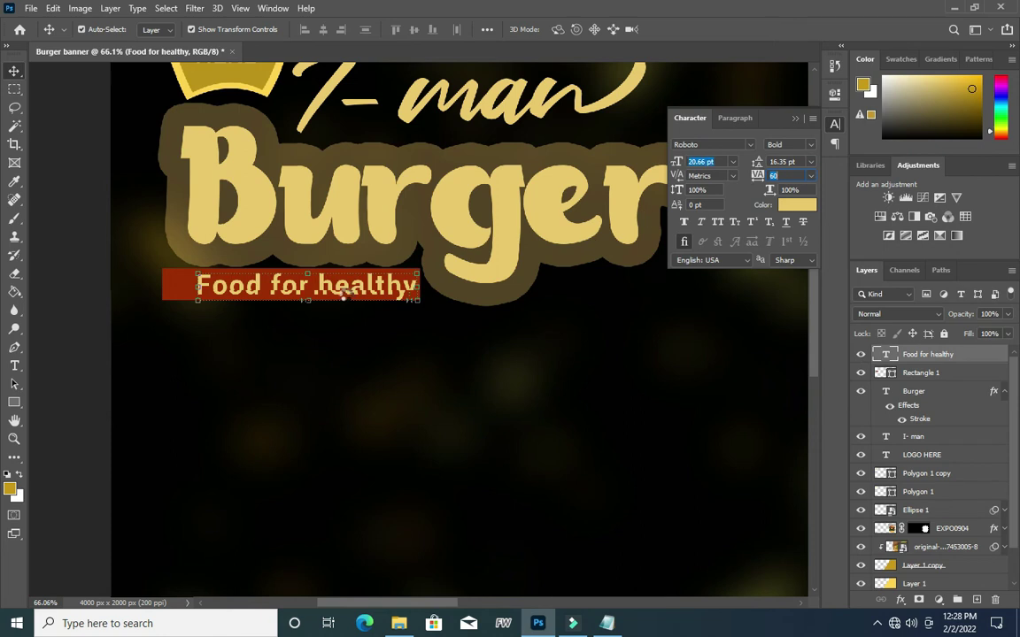
mouse_move(346, 289)
left_mouse_down()
mouse_move(315, 289)
mouse_move(331, 287)
left_mouse_up()
left_click(790, 115)
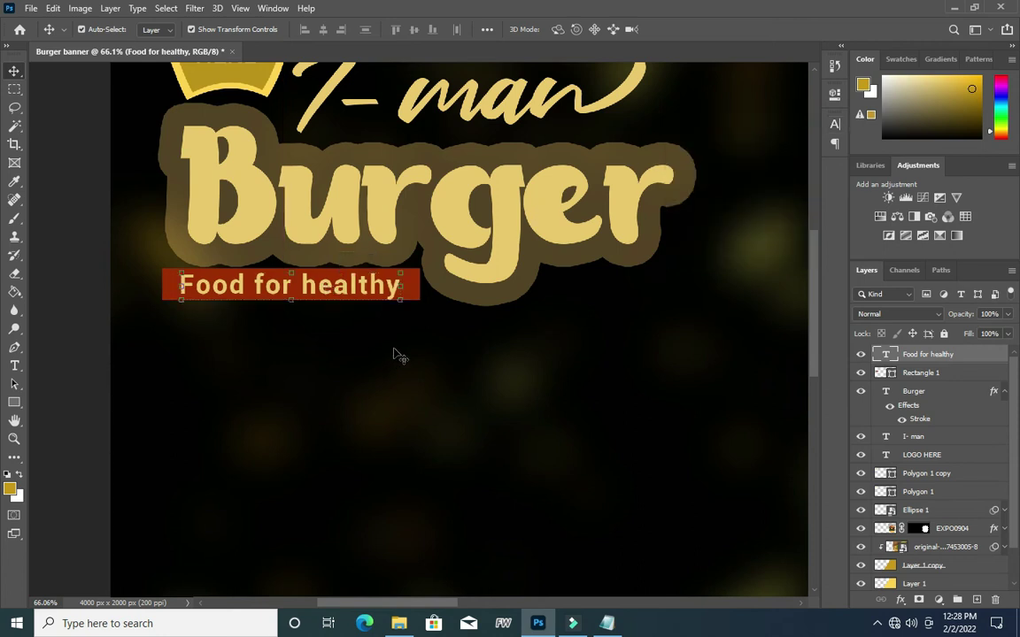
- Copy the line "Test today test everyday" from the burger food notes in Notepad and return to Photoshop
scroll(316, 282, "down", 3)
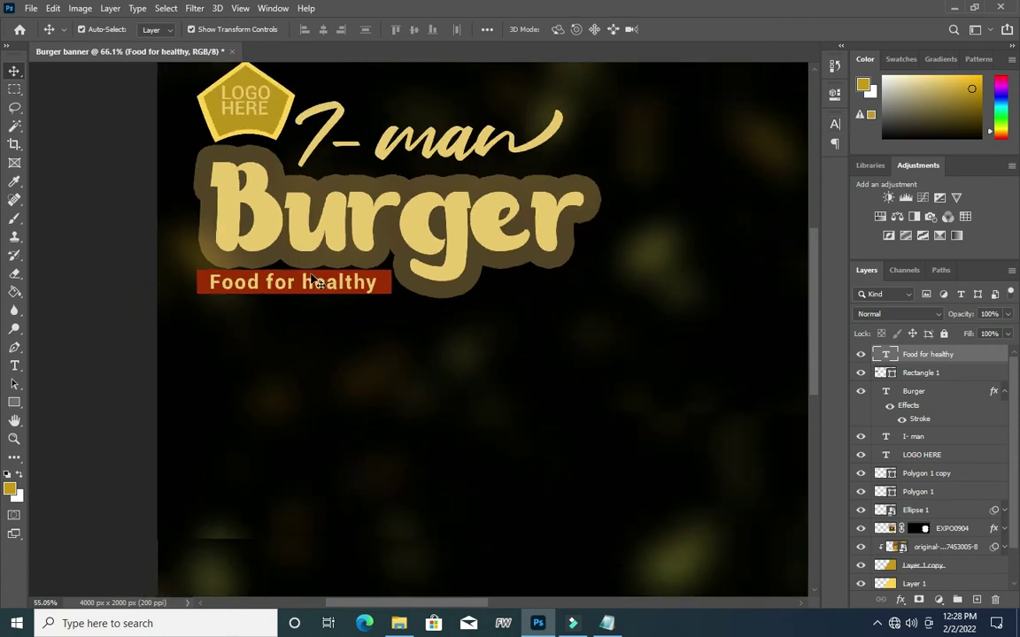
scroll(321, 285, "down", 3)
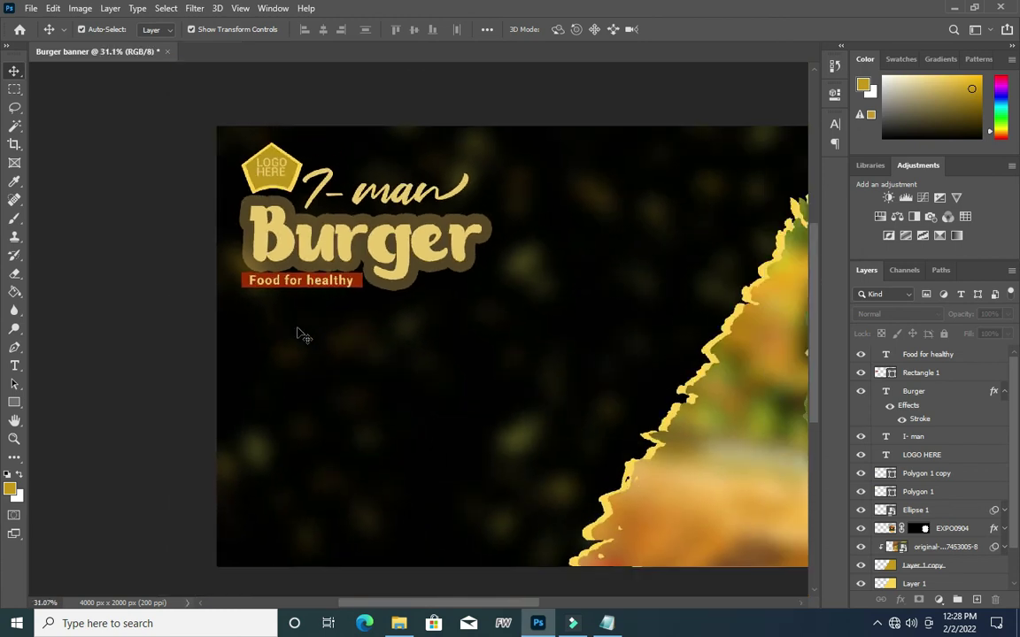
scroll(304, 317, "up", 1)
scroll(326, 303, "down", 1)
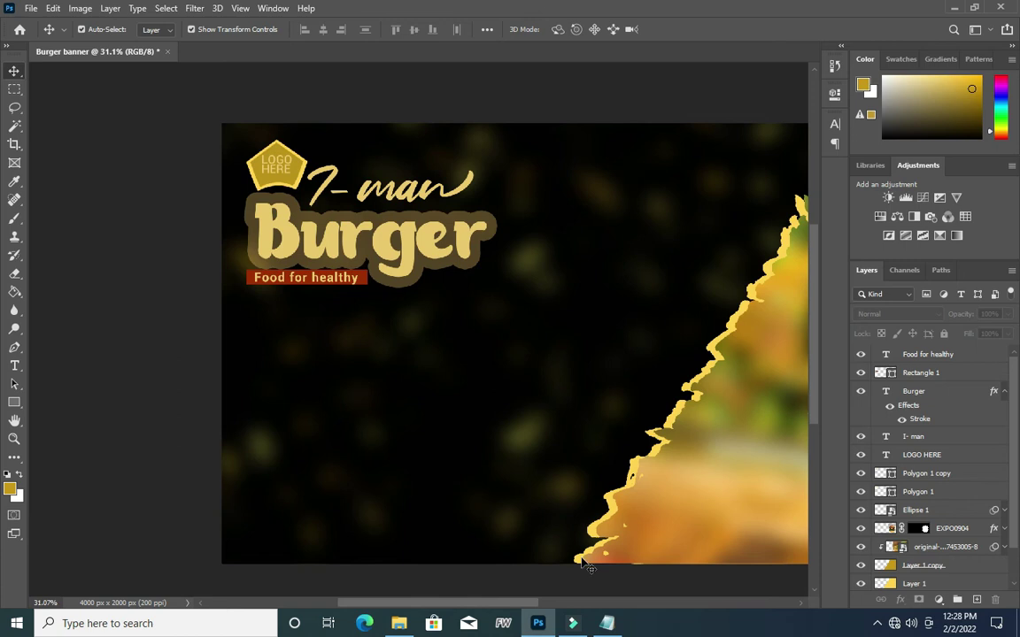
key("alt+Tab")
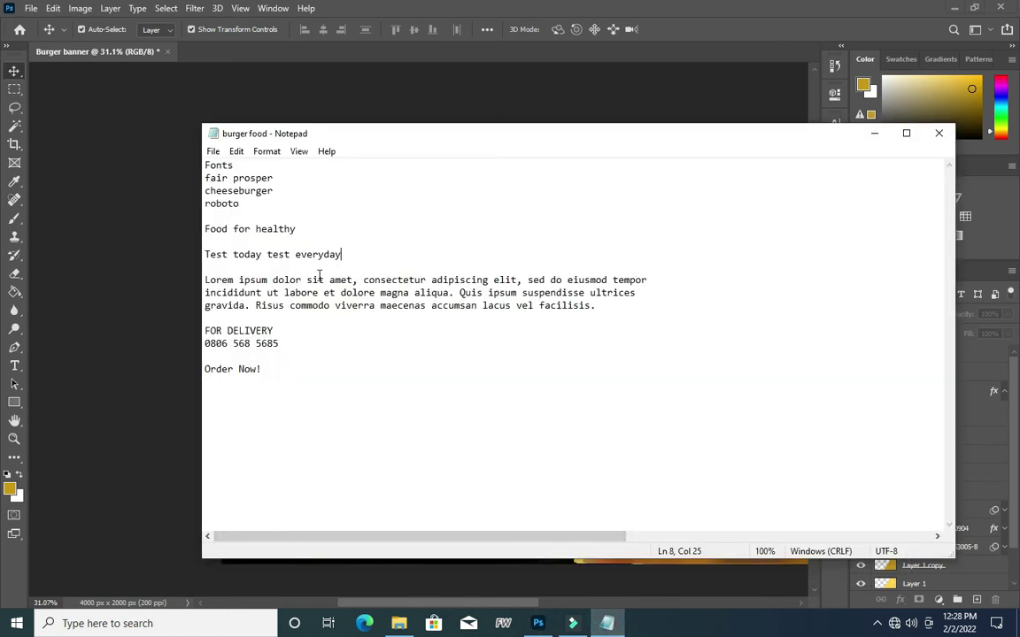
left_click_drag(361, 256, 211, 258)
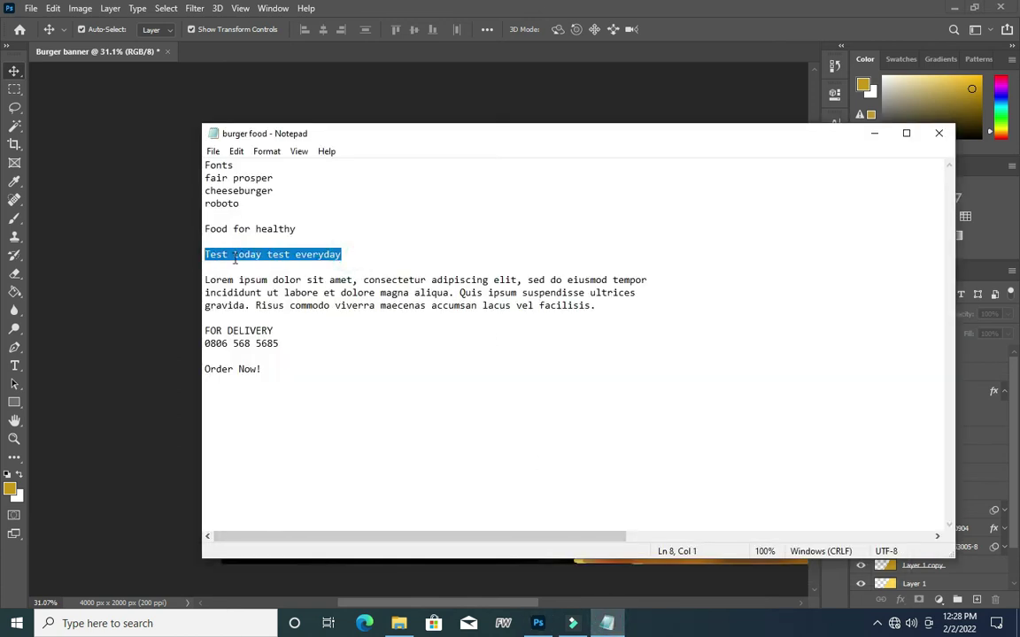
left_click(873, 134)
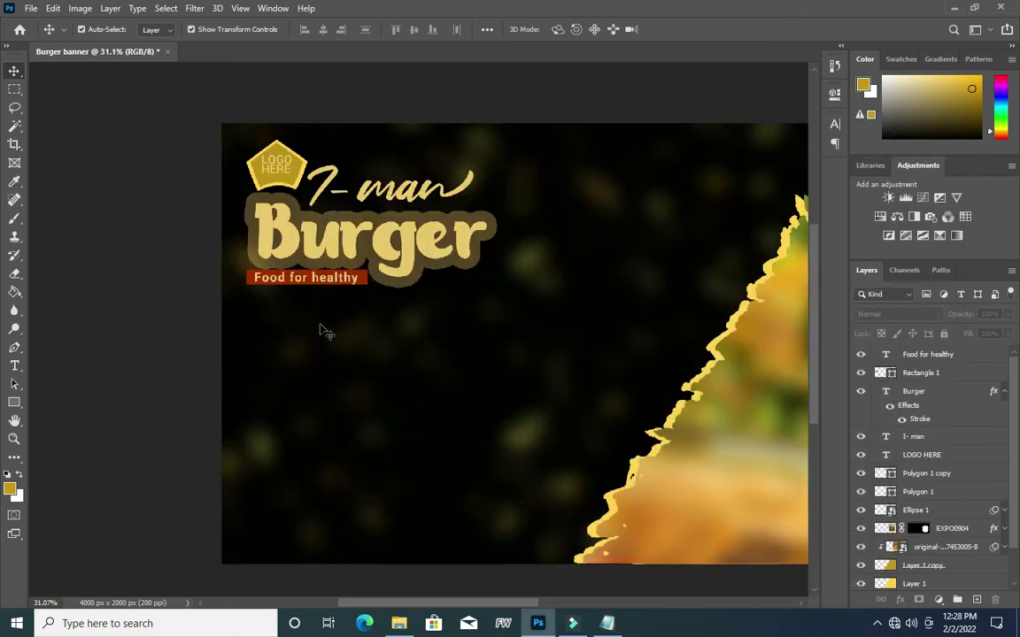
- Add the text "Test today test everyday" on the dark area below the red bar
scroll(305, 340, "up", 1)
key("t")
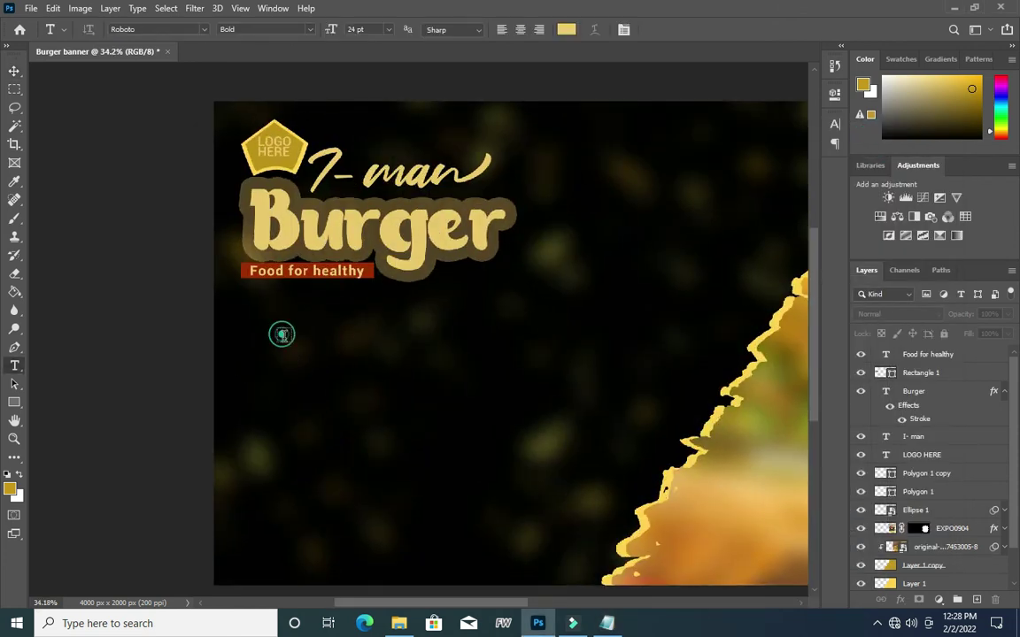
left_click(394, 332)
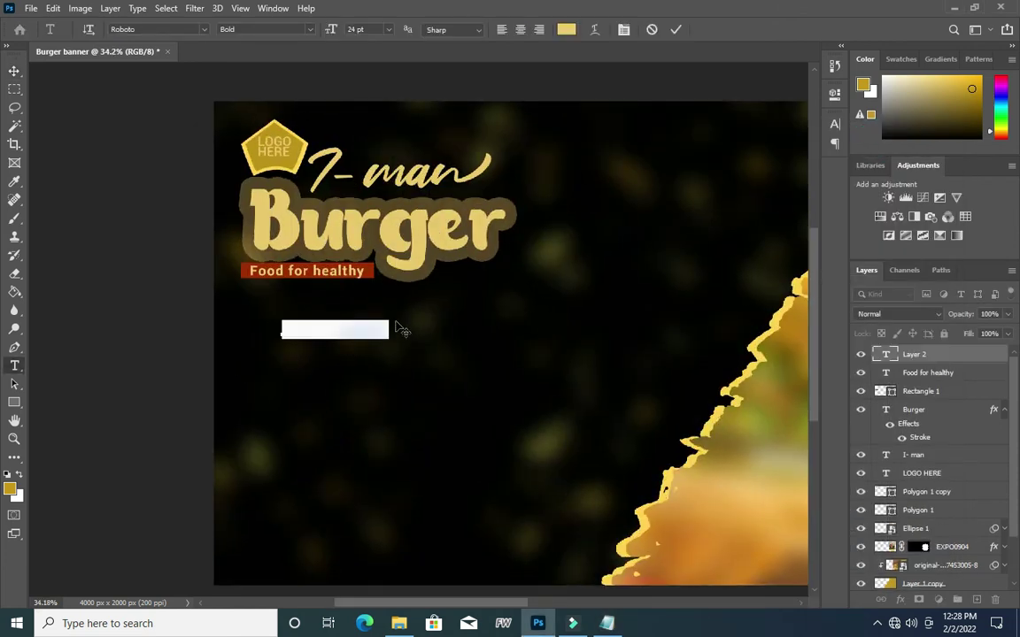
type("Test today test everyday")
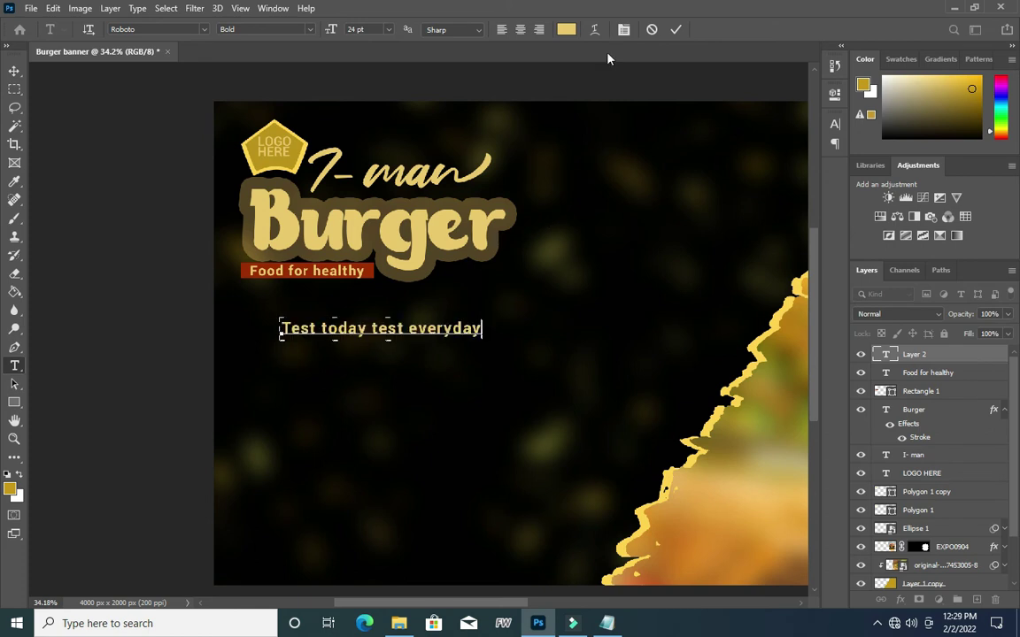
left_click(673, 31)
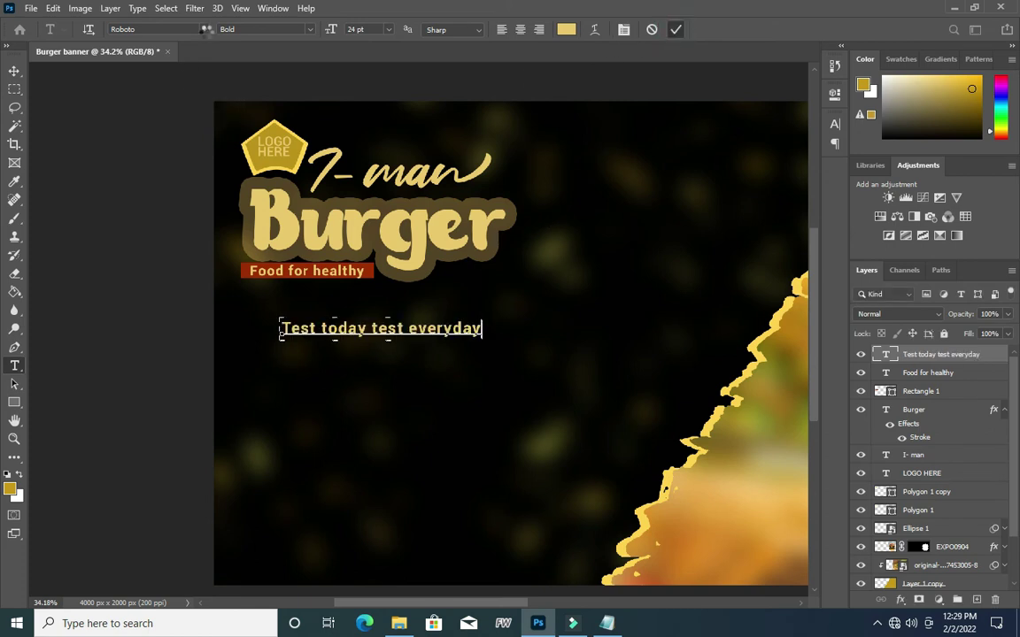
- Set the "Test today test everyday" text in the Fair Prosper font and move it just below the red bar, flush with its left edge
left_click(183, 25)
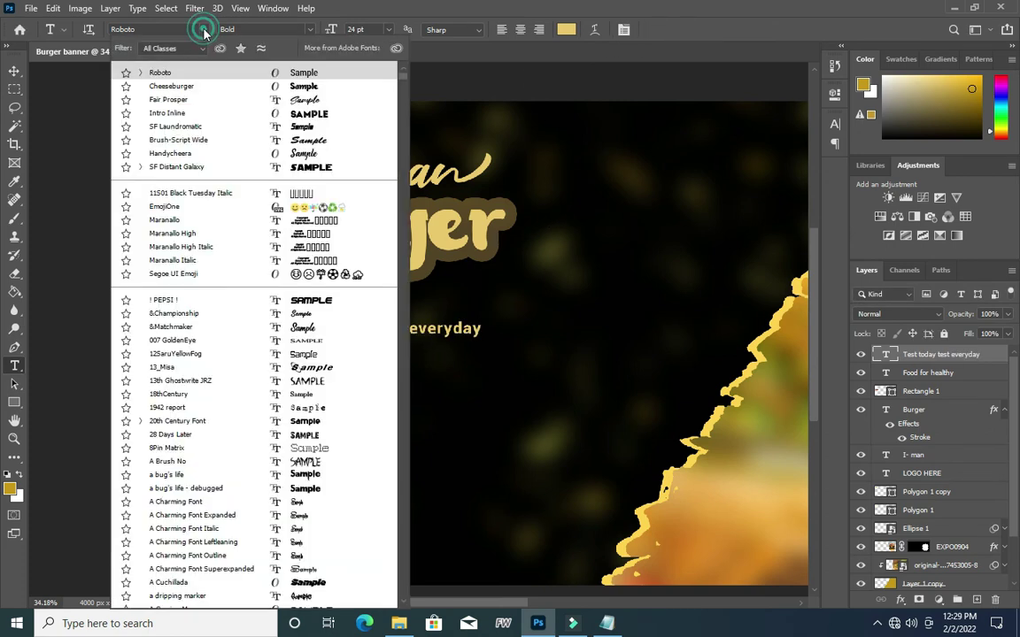
left_click(170, 99)
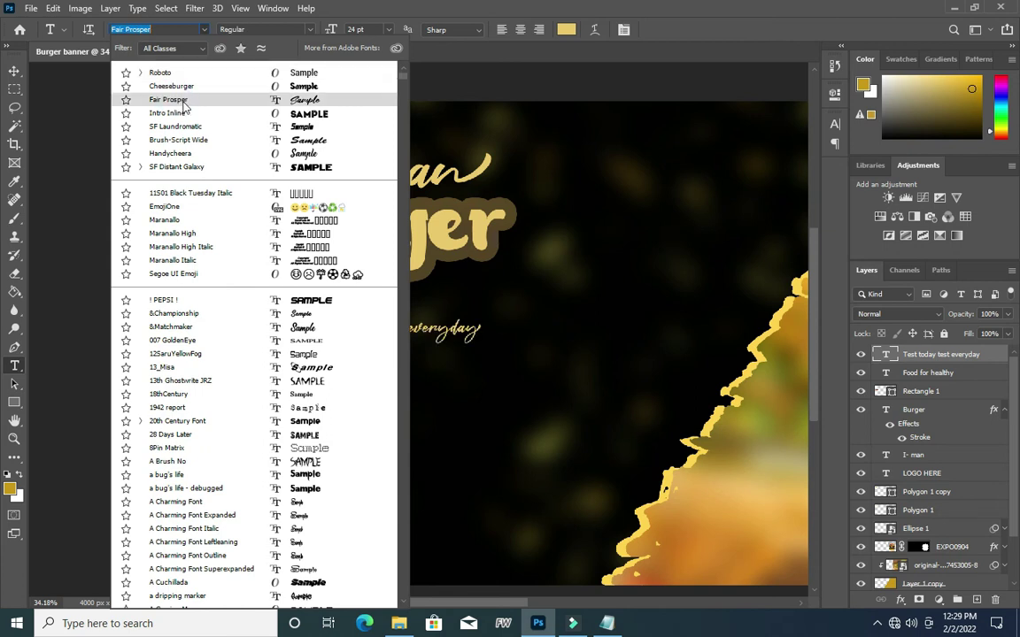
left_click(183, 104)
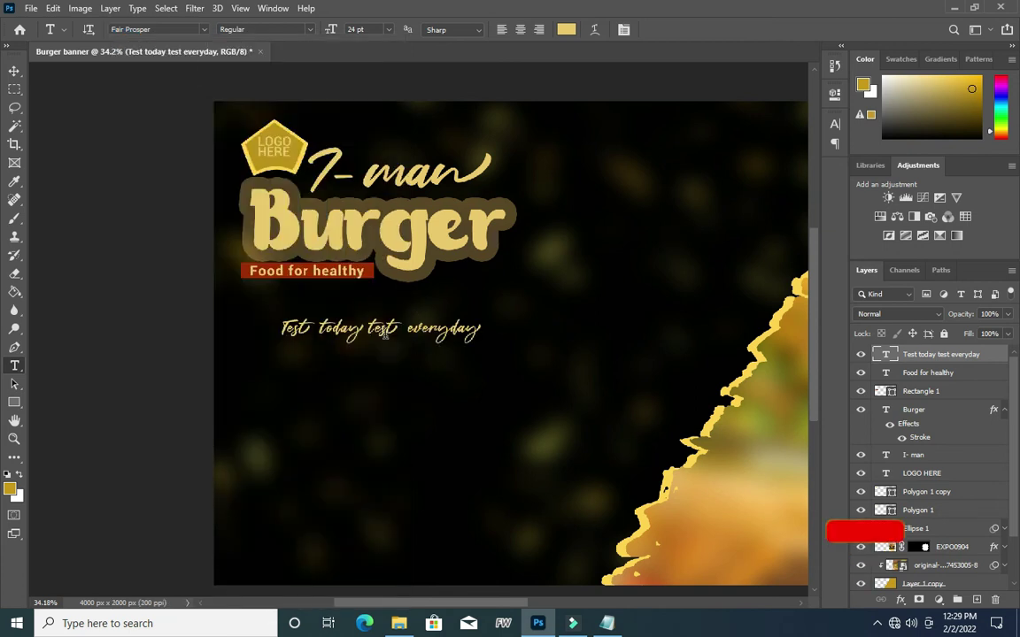
left_click(16, 72)
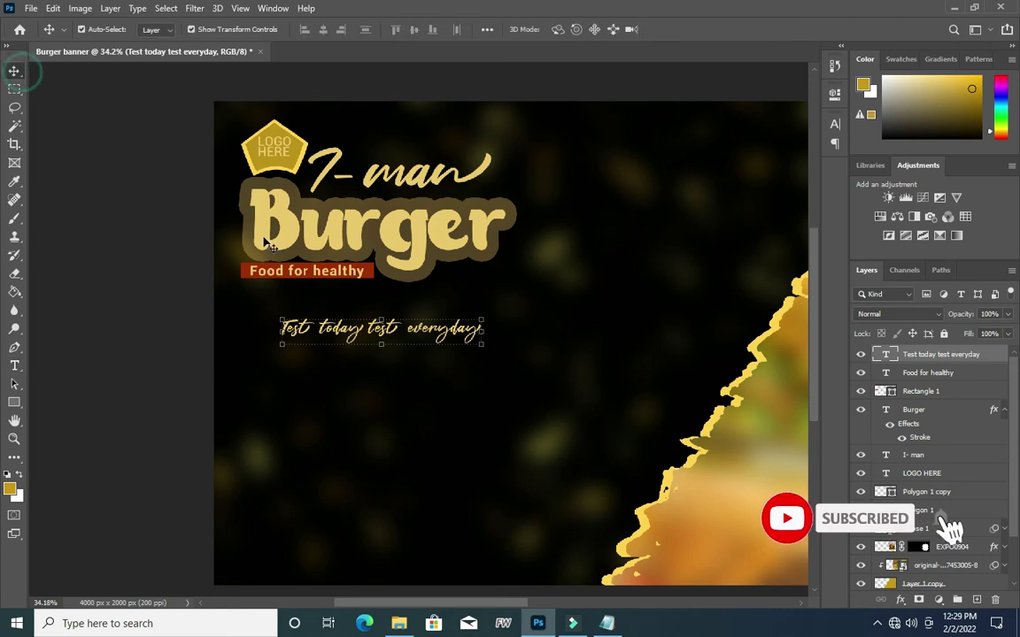
left_click_drag(340, 336, 299, 311)
left_click(172, 316)
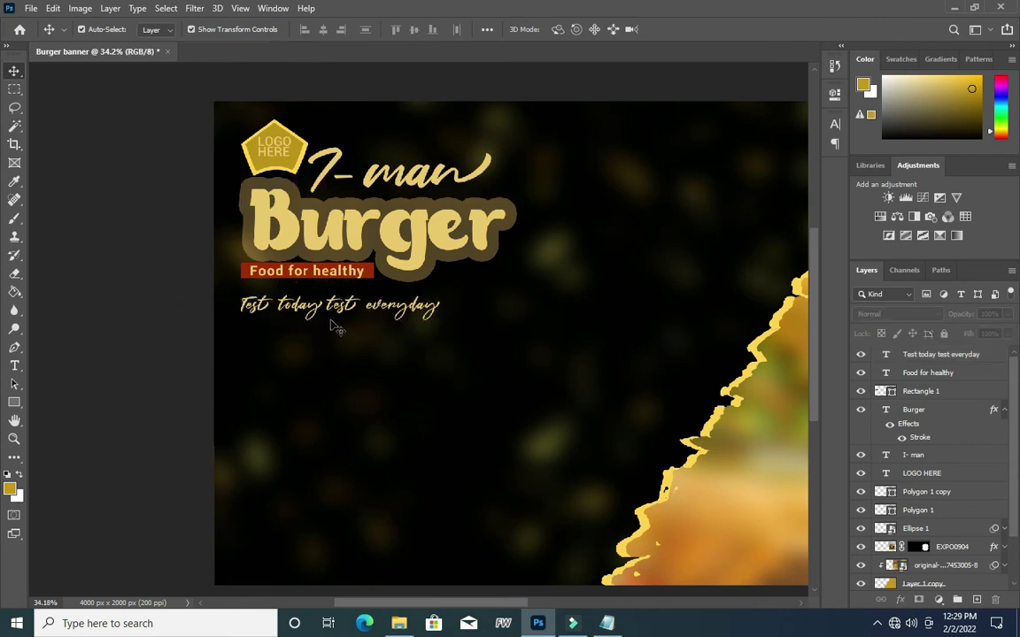
- Copy the three-line Lorem ipsum paragraph from the burger food notes in Notepad and return to Photoshop
key("ctrl+0")
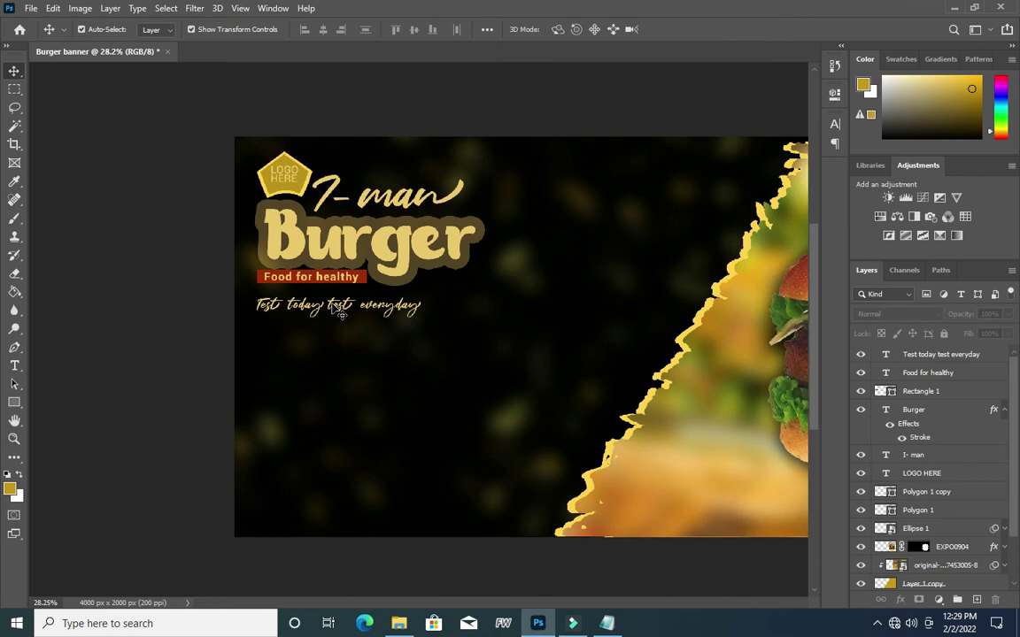
scroll(69, 390, "up", 3)
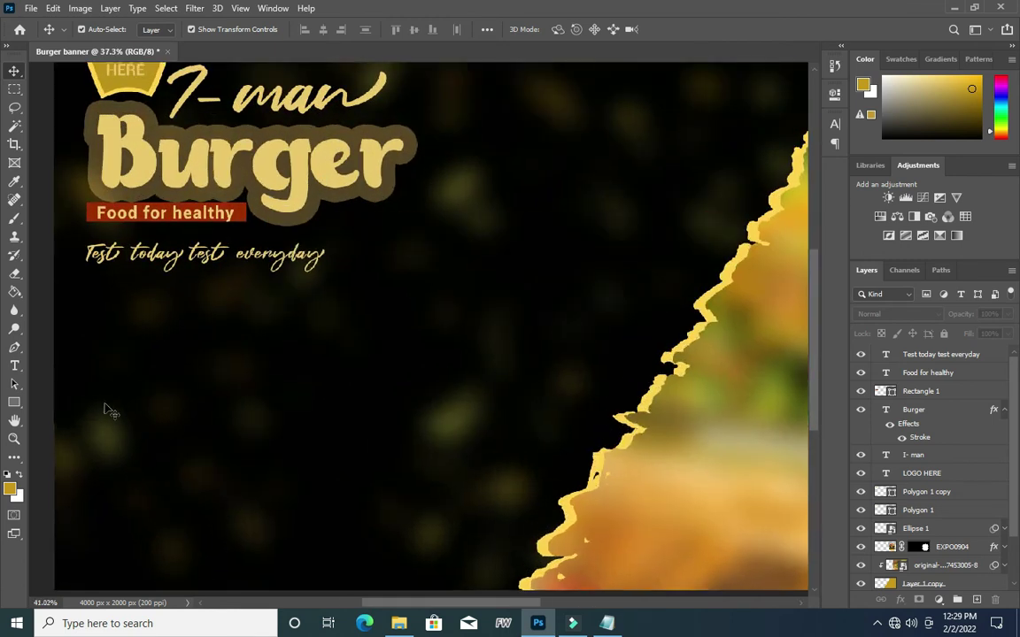
left_click(603, 625)
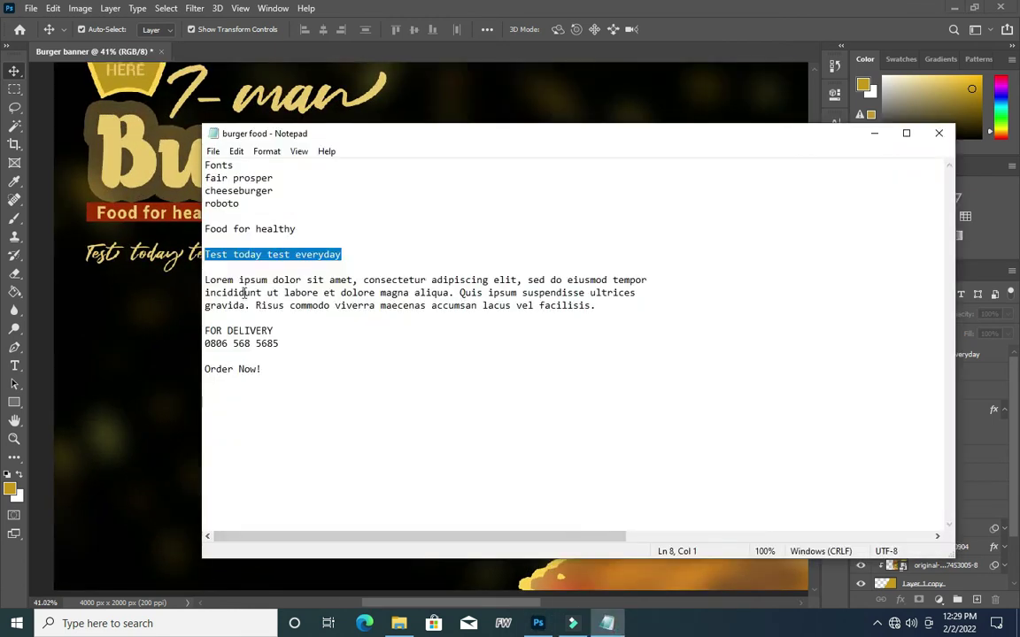
left_click_drag(206, 279, 606, 312)
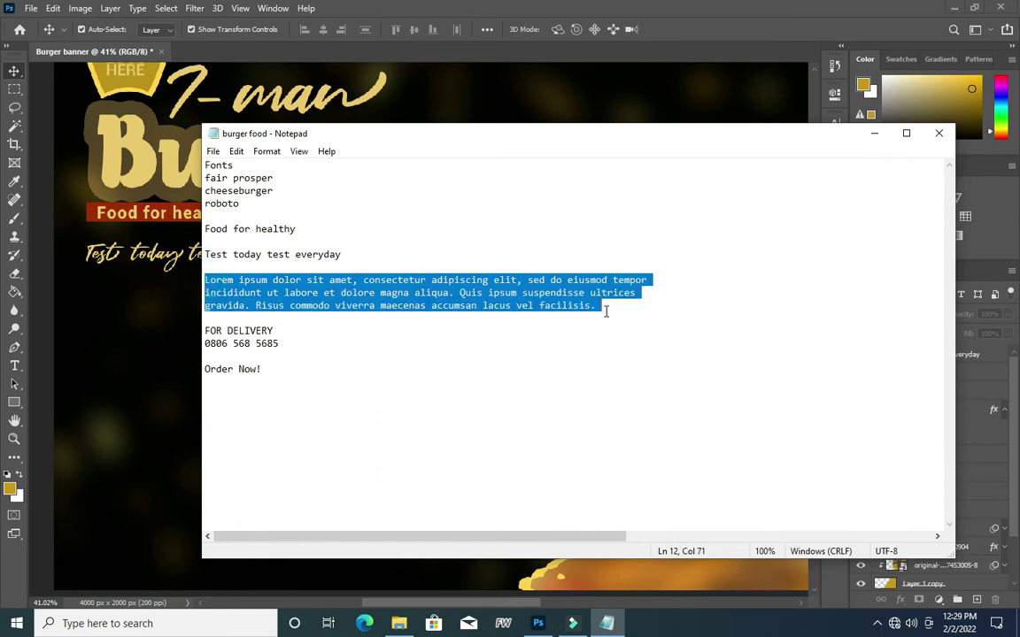
left_click(873, 132)
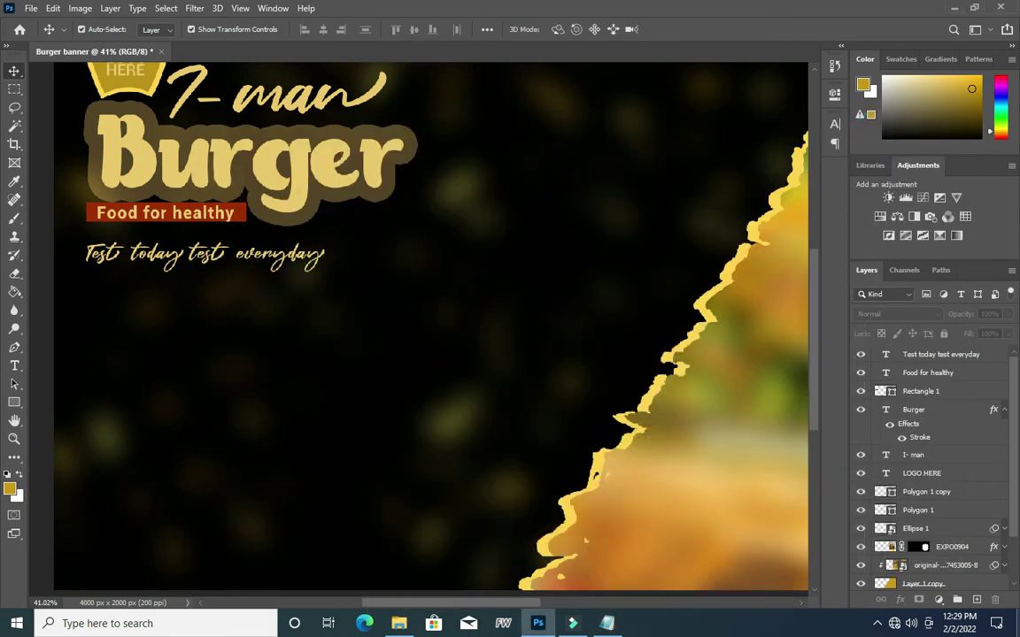
- Add the copied Lorem ipsum paragraph in a wide text box on the dark area below "Test today test everyday"
key("t")
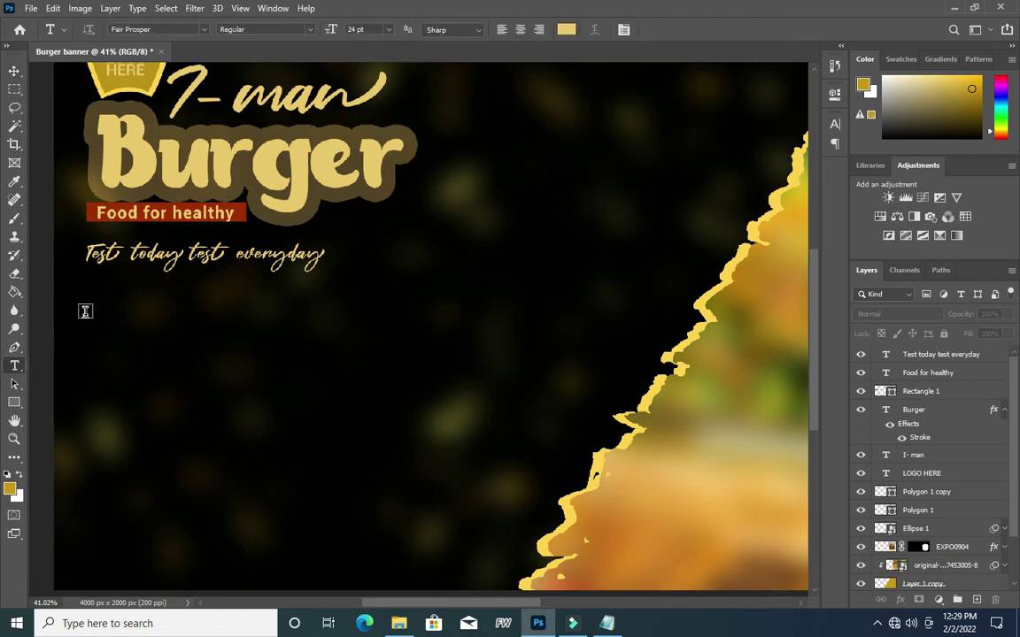
left_click_drag(87, 315, 572, 414)
key("Escape")
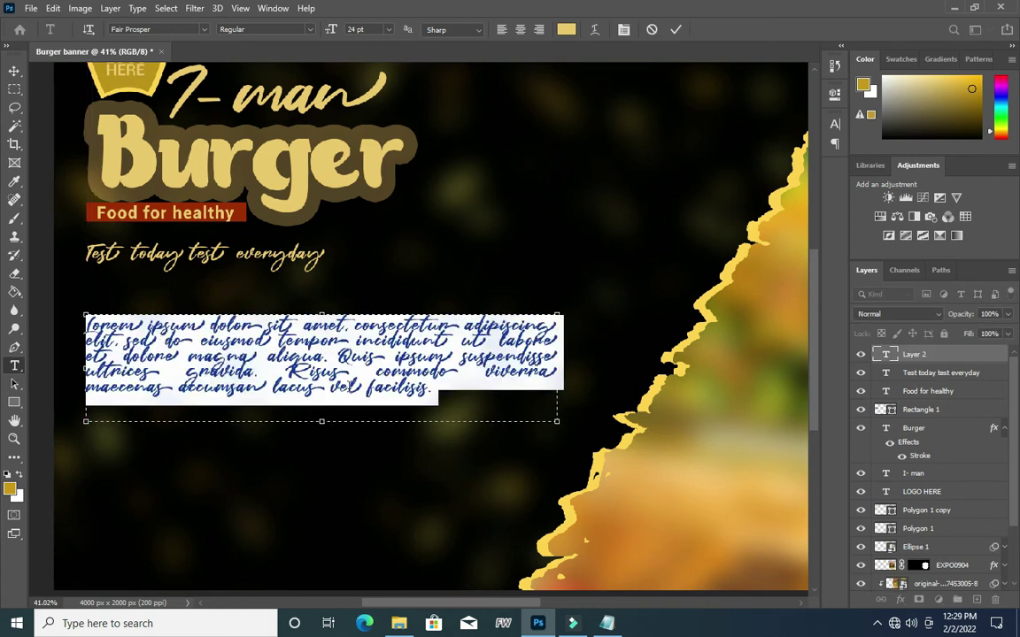
left_click(676, 30)
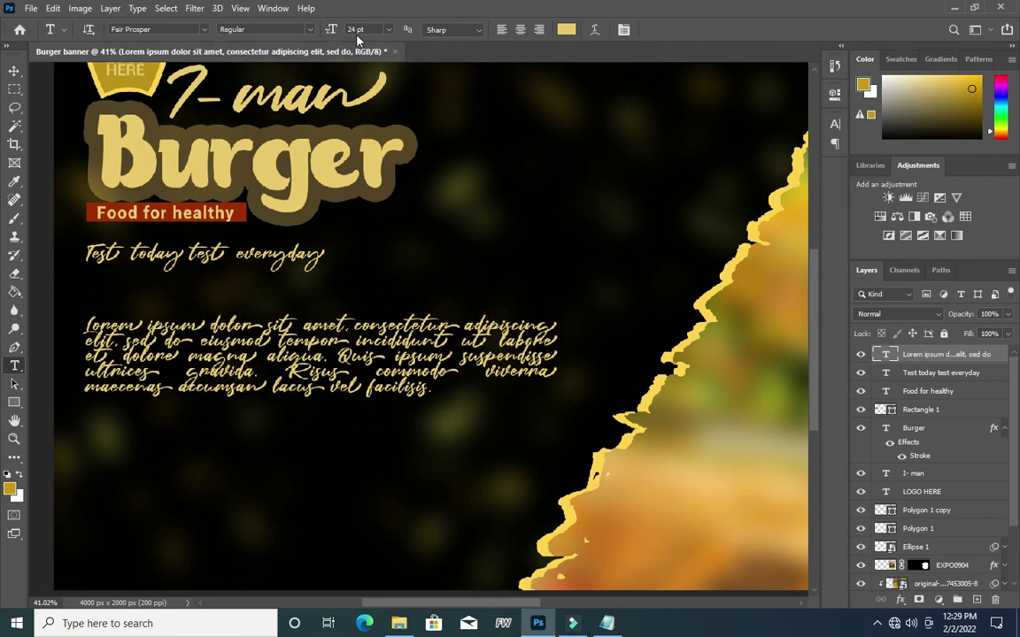
- Set the Lorem ipsum paragraph in the Roboto font with the Medium style
left_click(204, 31)
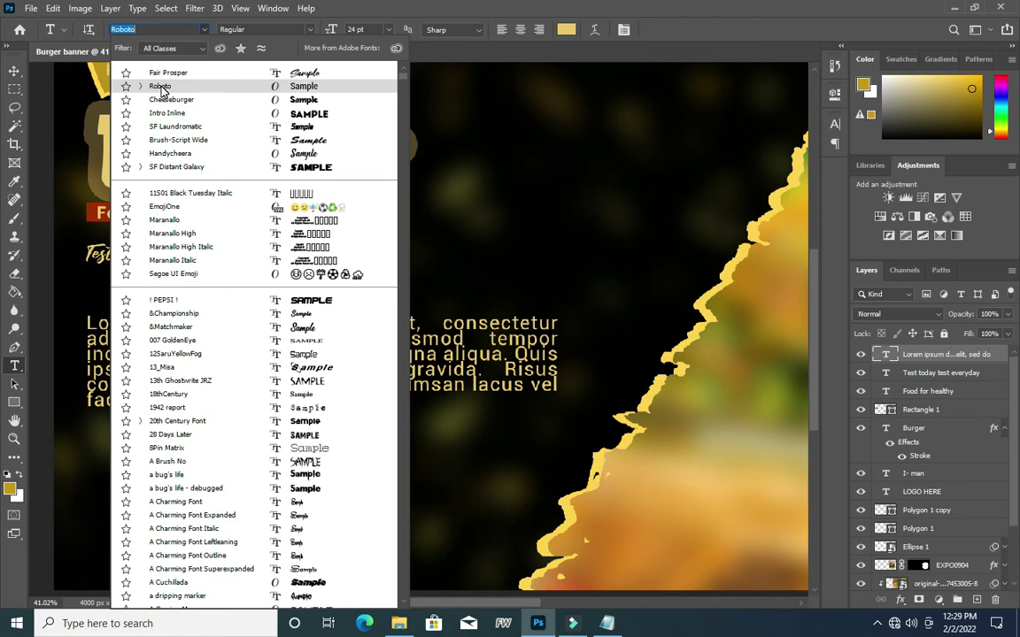
left_click(181, 86)
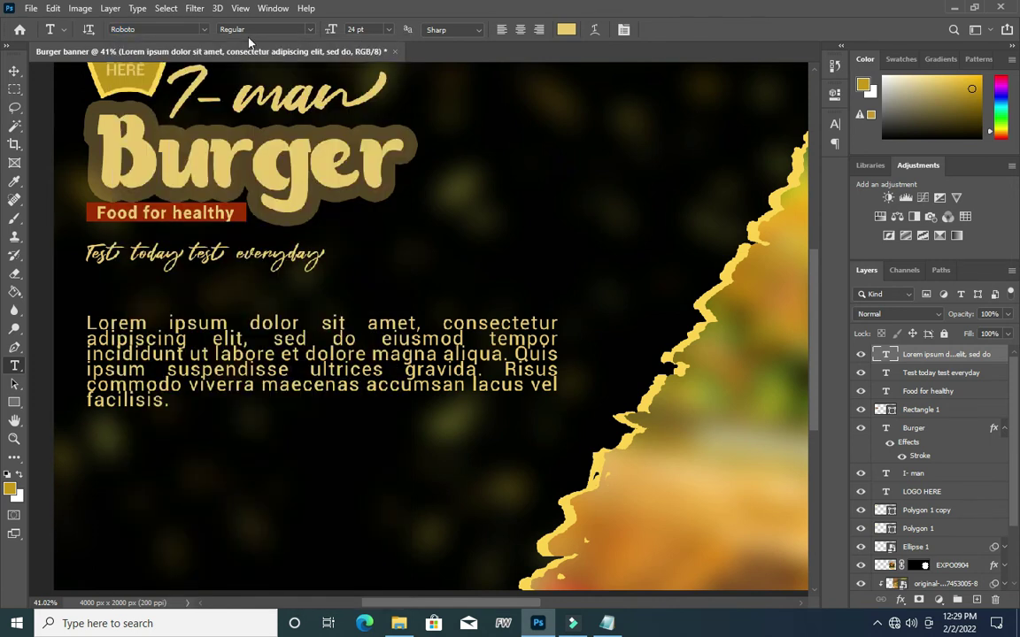
left_click(310, 30)
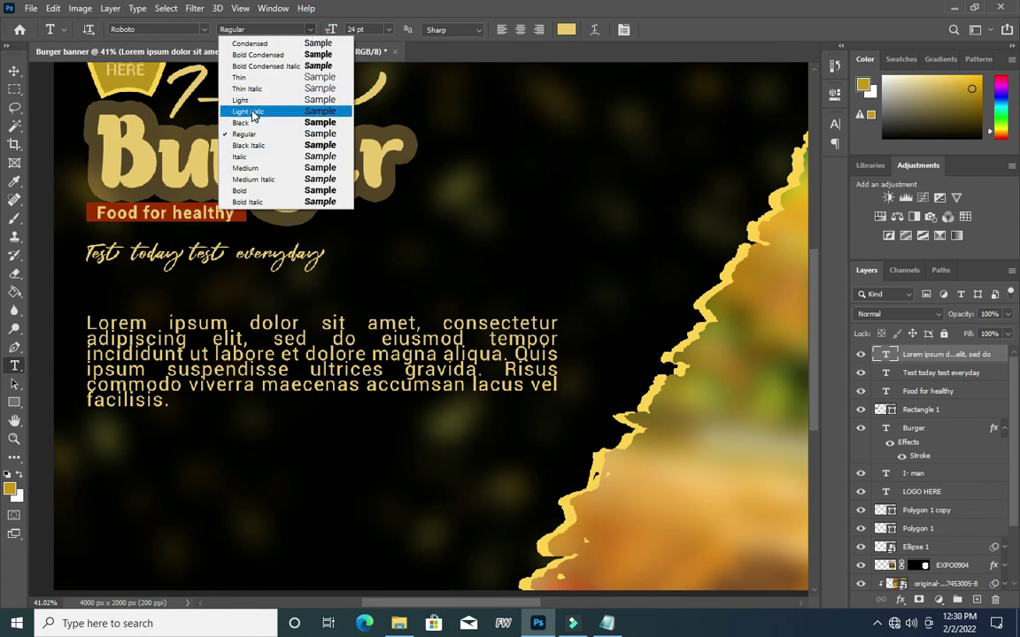
left_click(266, 168)
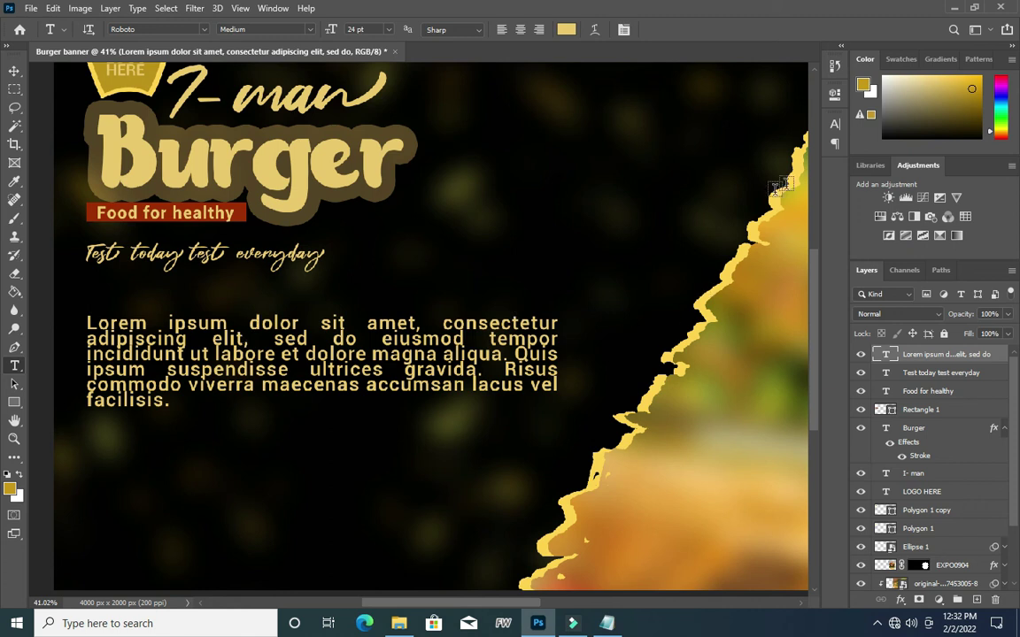
- Set the leading of the Lorem ipsum paragraph to 24 pt
left_click(834, 124)
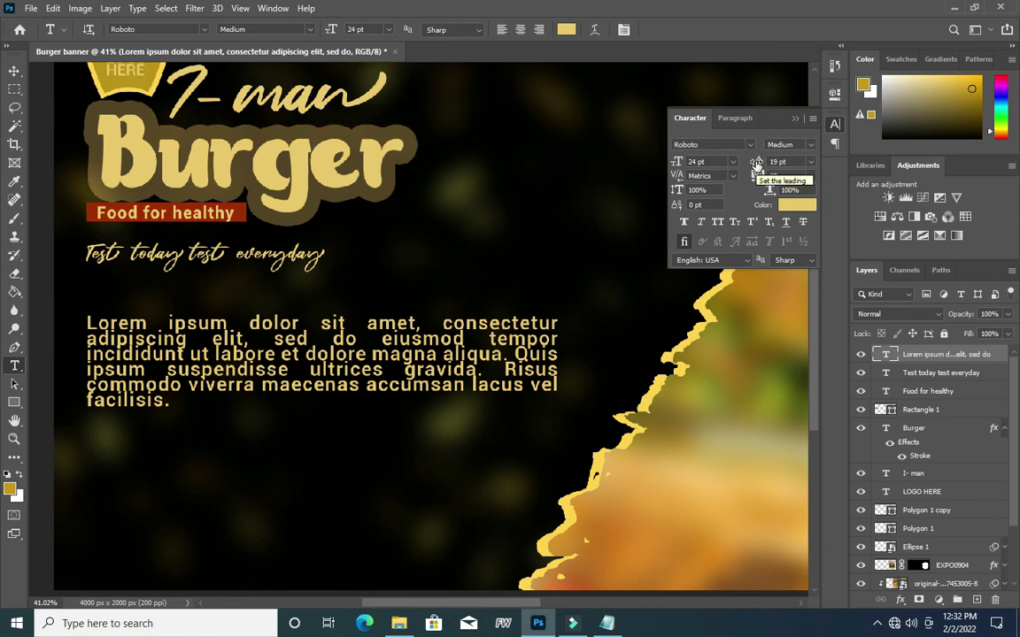
left_click_drag(755, 164, 758, 161)
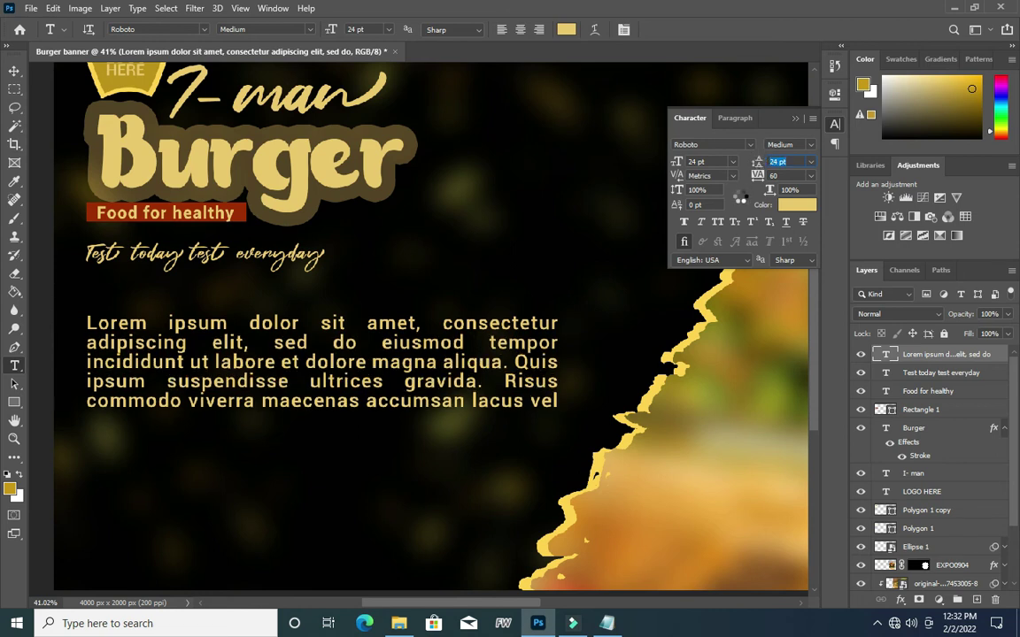
left_click(738, 119)
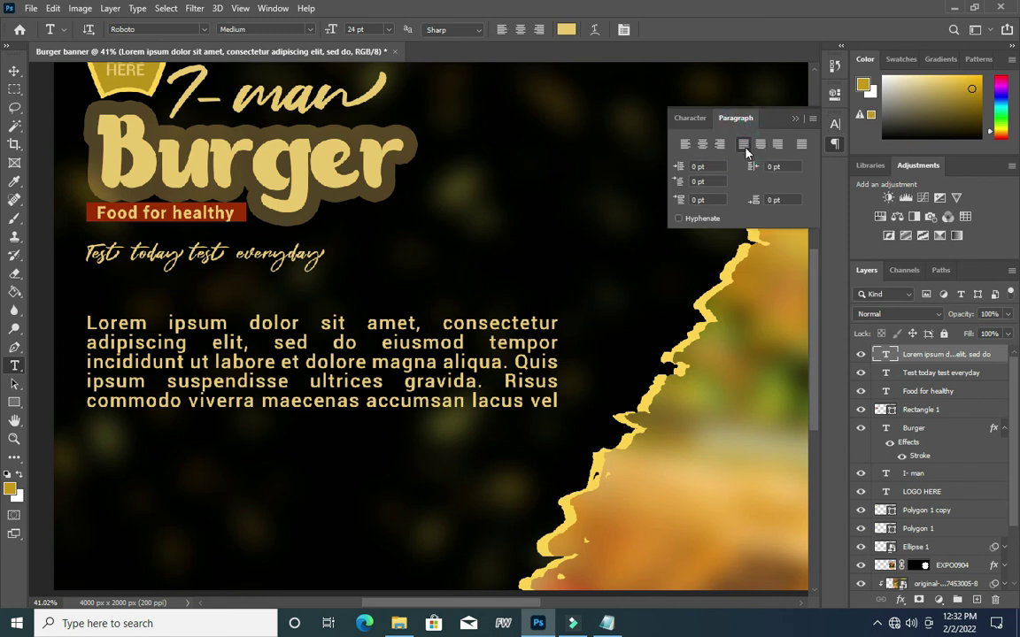
left_click(690, 117)
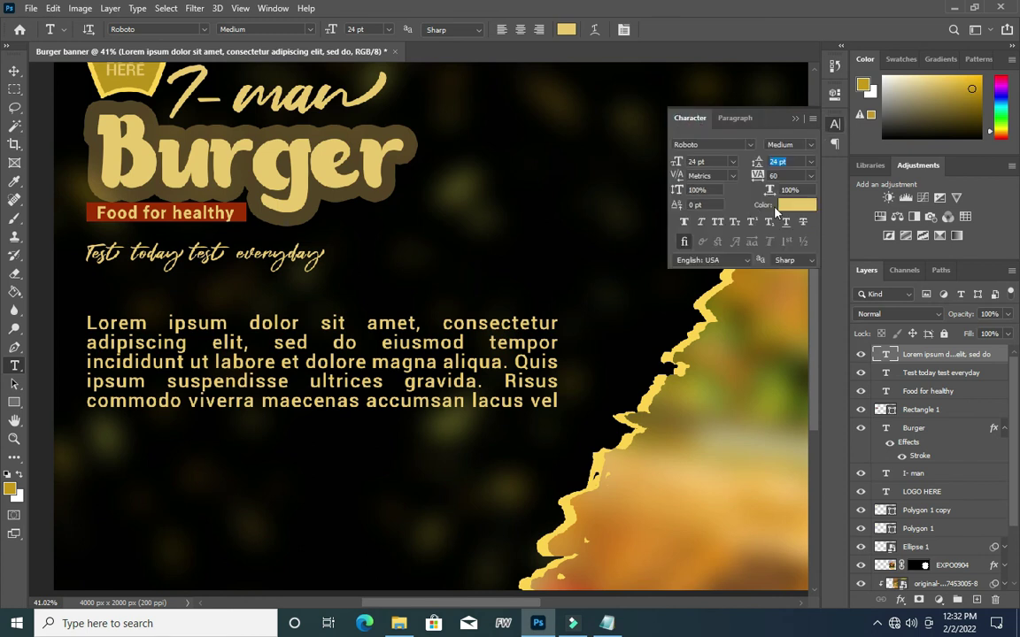
left_click(795, 118)
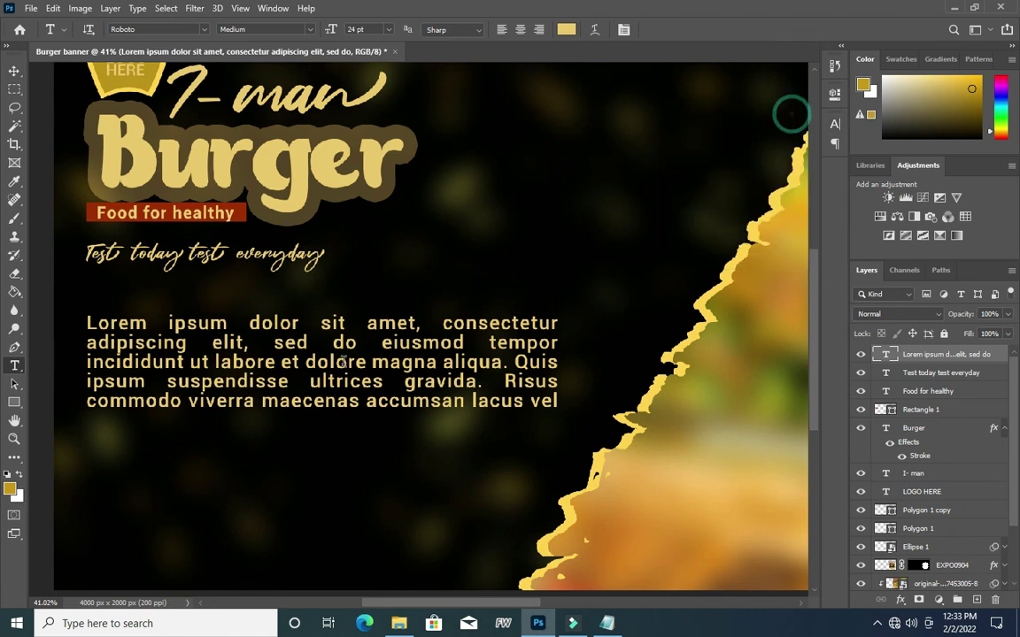
- Extend the Lorem ipsum text box slightly downward and to the right so the whole paragraph fits
scroll(304, 354, "down", 2)
left_click(304, 360)
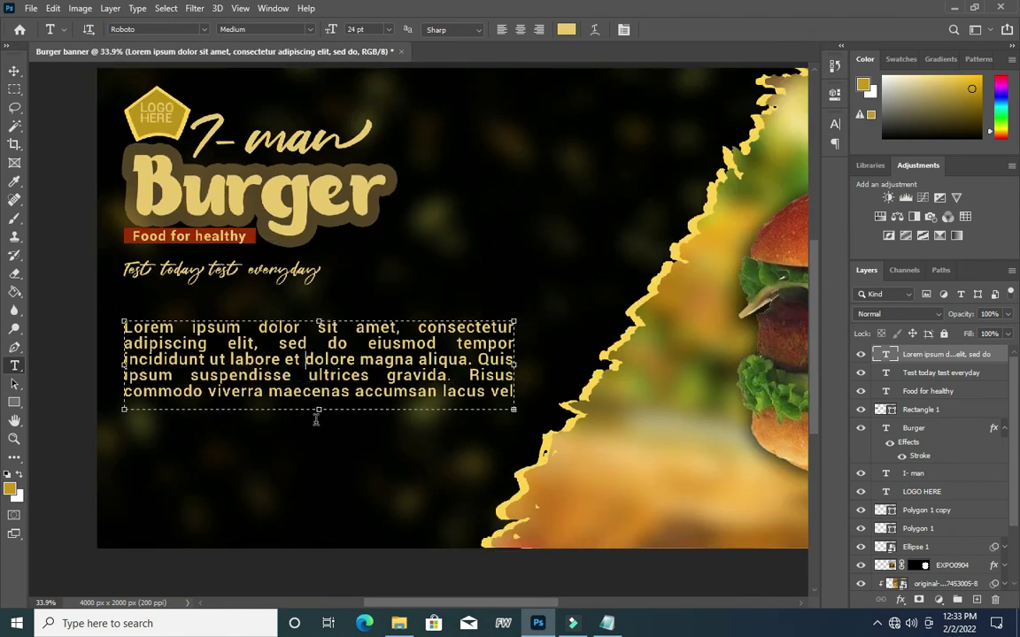
left_click_drag(318, 409, 323, 423)
left_click_drag(514, 368, 535, 368)
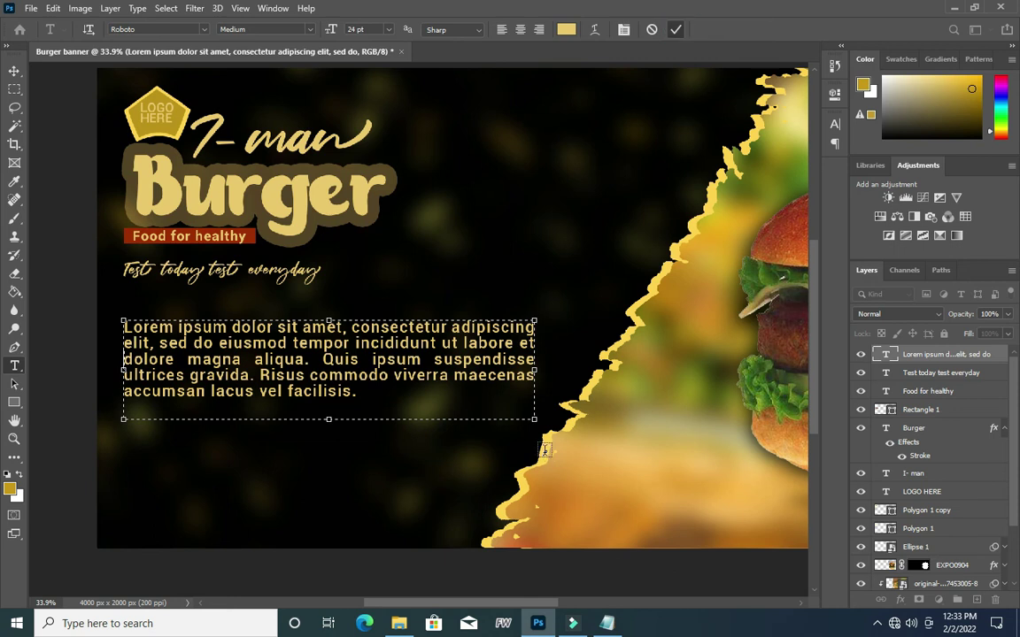
left_click(321, 316)
- Scale the Lorem ipsum paragraph down slightly, keeping its upper left corner in place
left_click(15, 68)
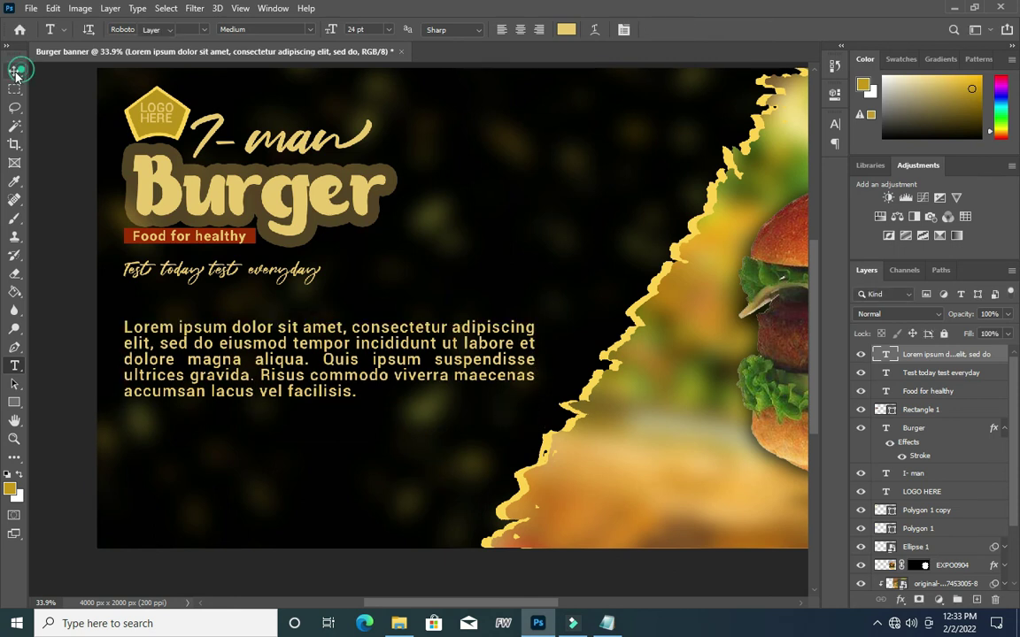
left_click(535, 419)
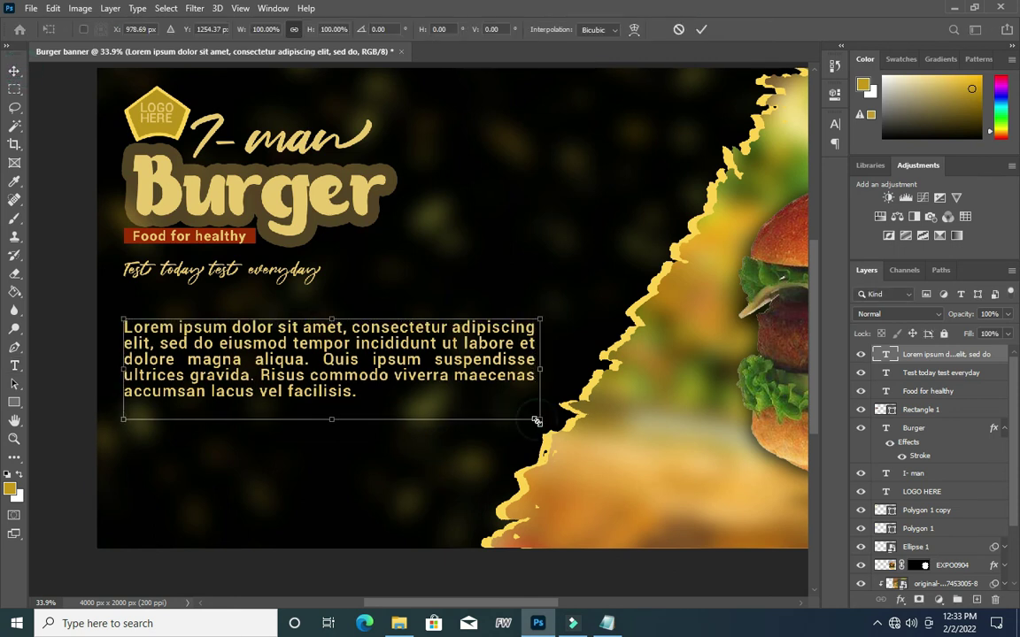
mouse_move(515, 409)
left_mouse_down()
mouse_move(523, 412)
mouse_move(503, 407)
mouse_move(519, 413)
left_mouse_up()
key("ctrl+z")
key("Return")
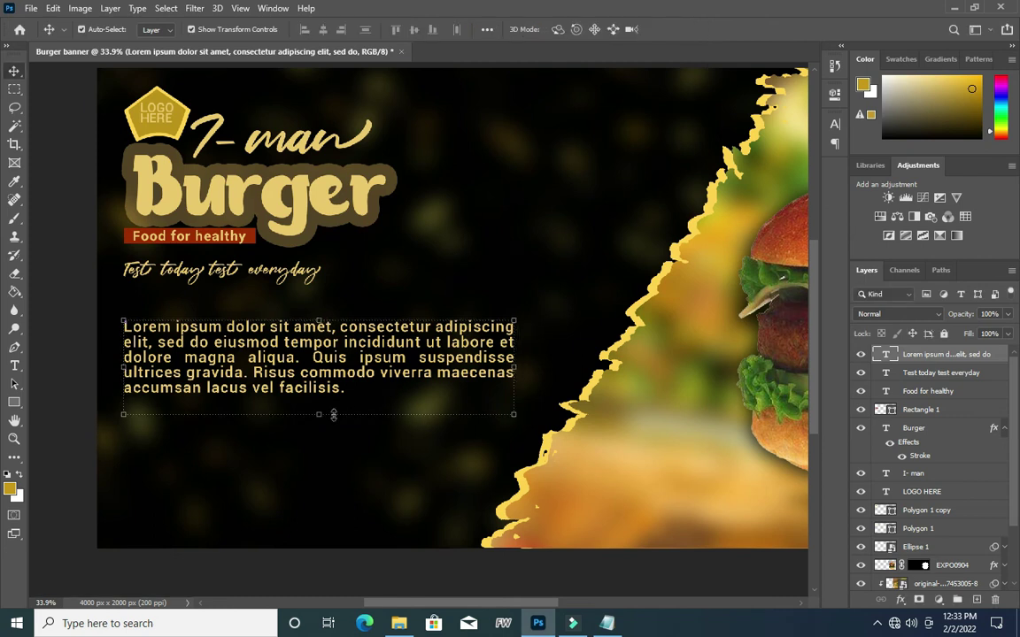
- Enlarge the "Test today test everyday" text to about 135% so it spans the width of the Burger title
scroll(336, 416, "down", 3)
scroll(195, 305, "up", 2)
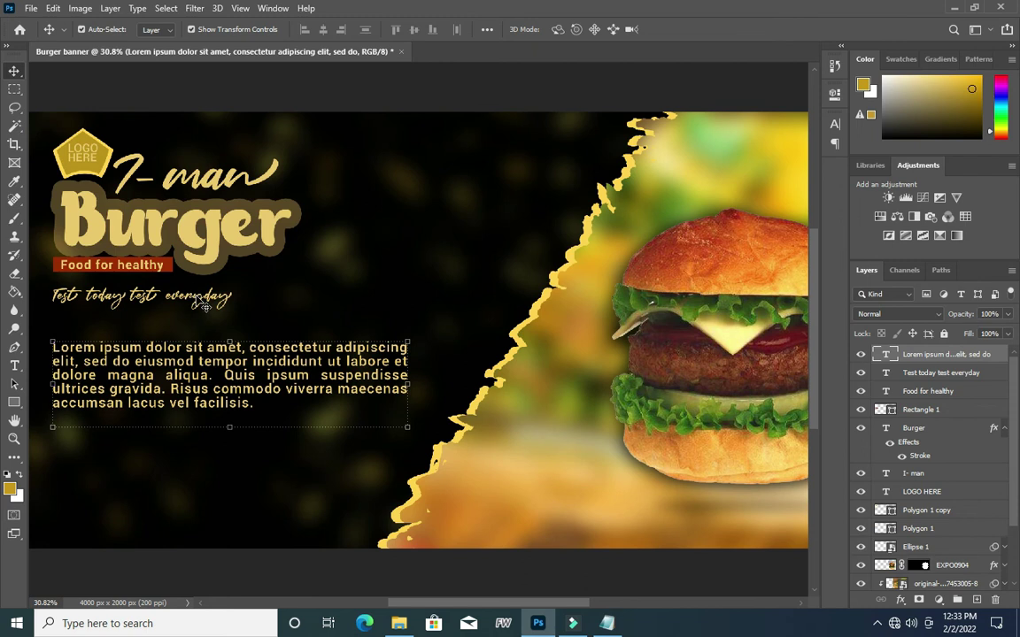
left_click(227, 303)
left_click_drag(231, 308, 294, 333)
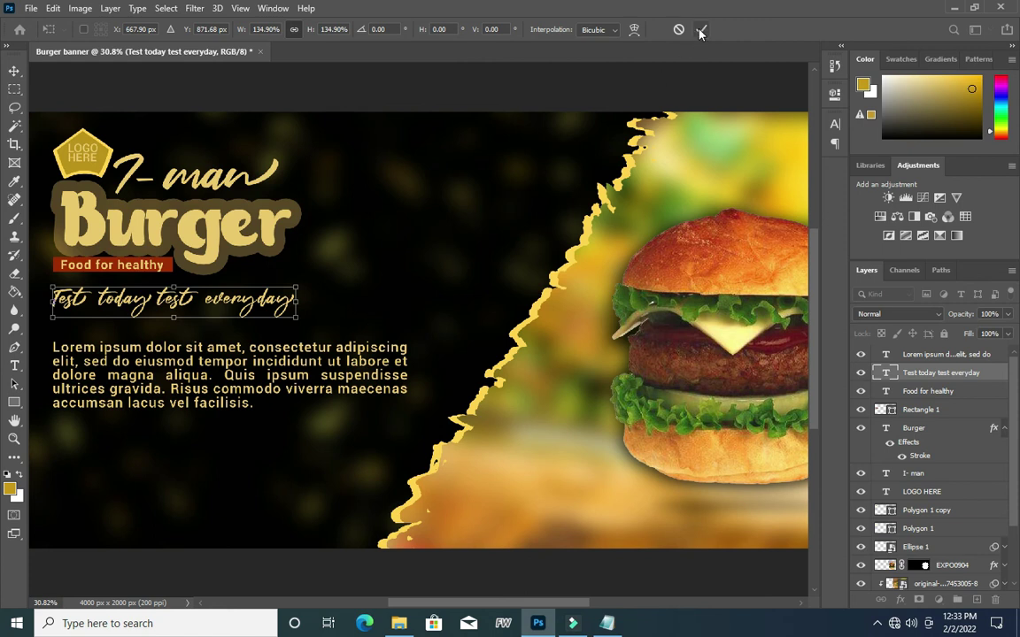
key("Return")
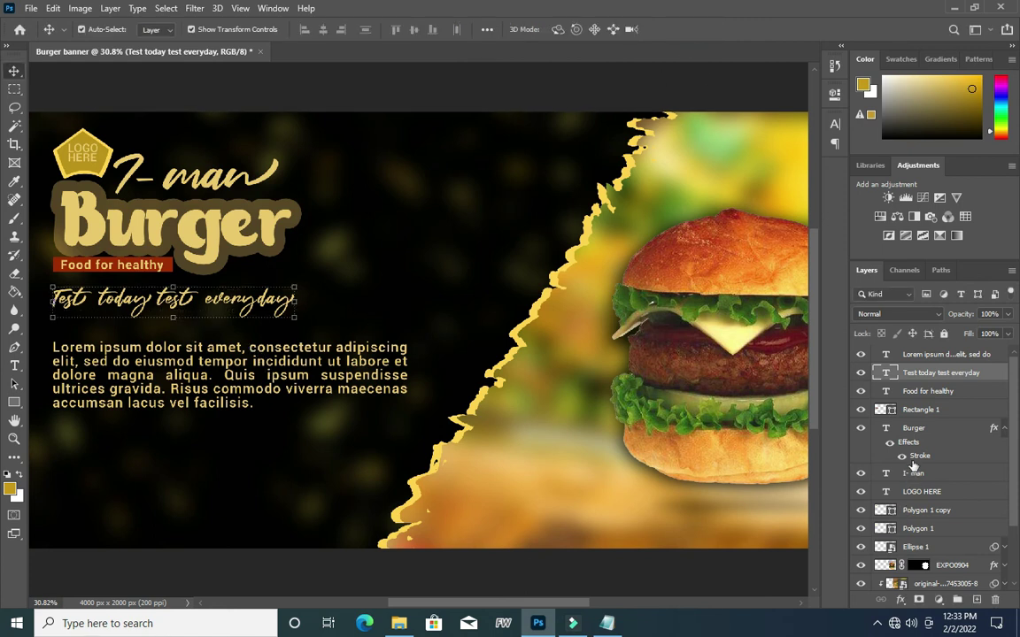
- Scale the I- man, Burger, tagline bar, tagline and slogan layers together to about 121%, keeping their upper left corner in place
left_click(925, 475)
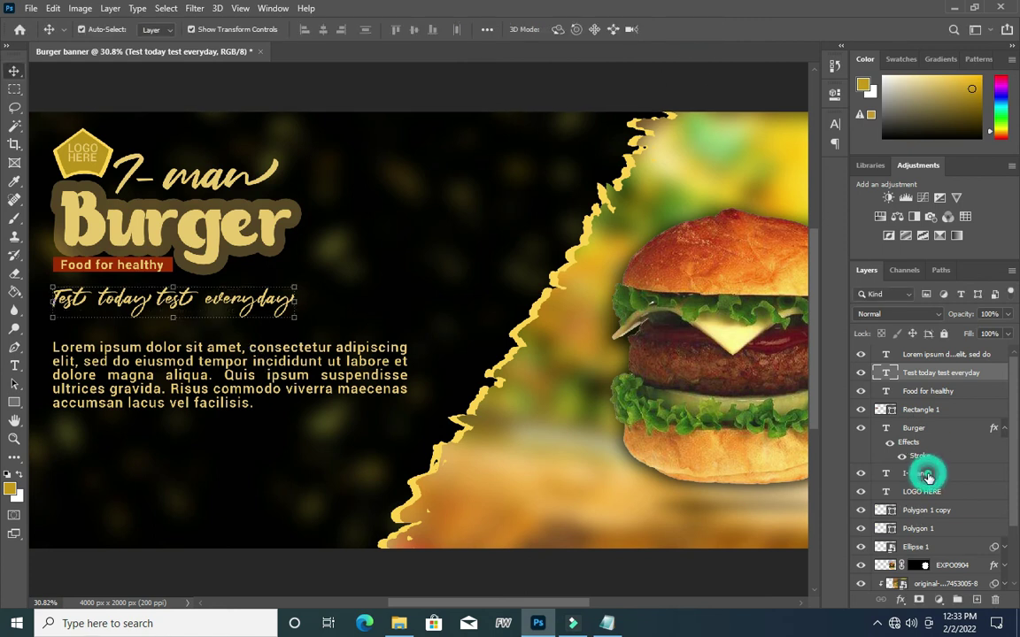
left_click(1004, 429)
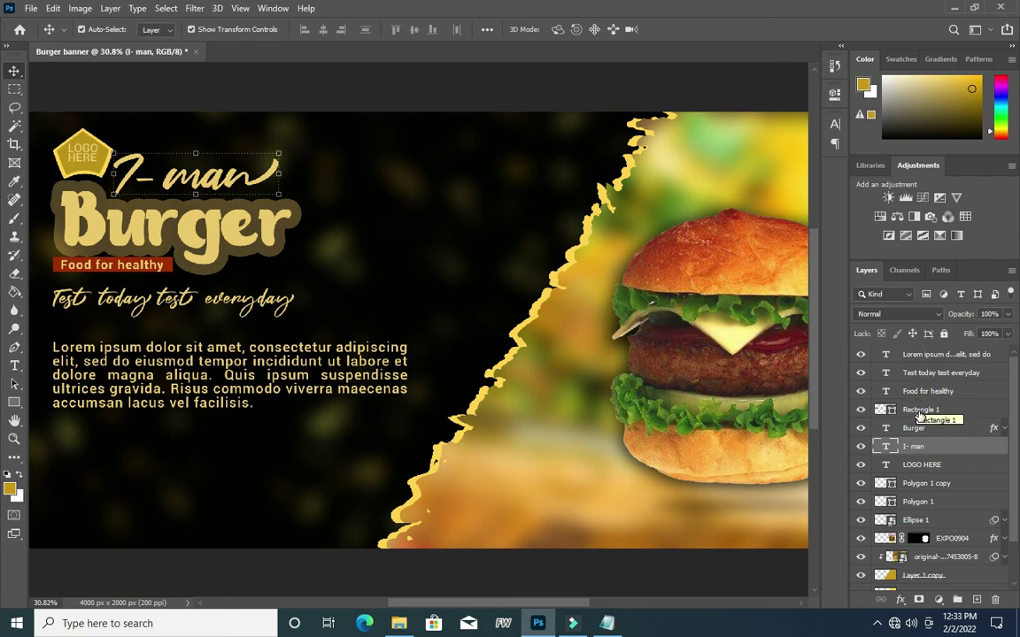
left_click(925, 390, "shift")
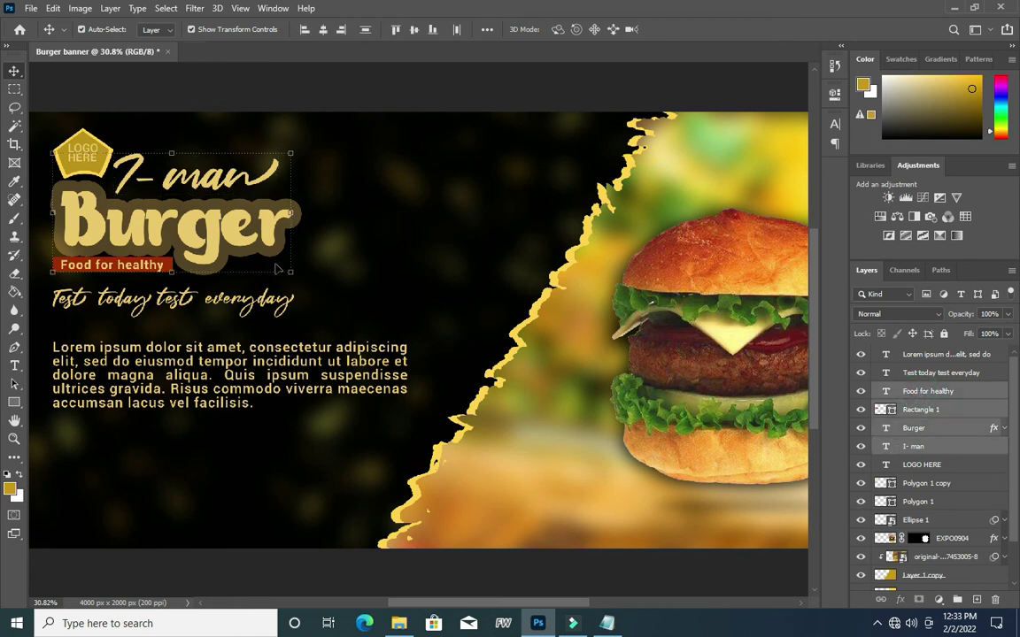
left_click(262, 292, "shift")
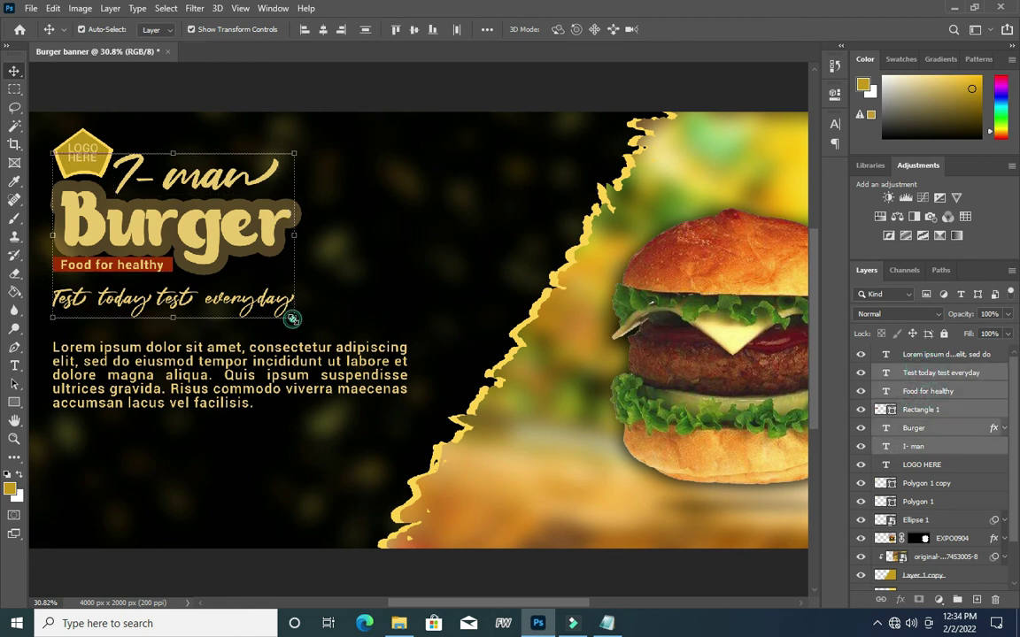
key("ctrl+t")
left_click_drag(296, 319, 356, 336)
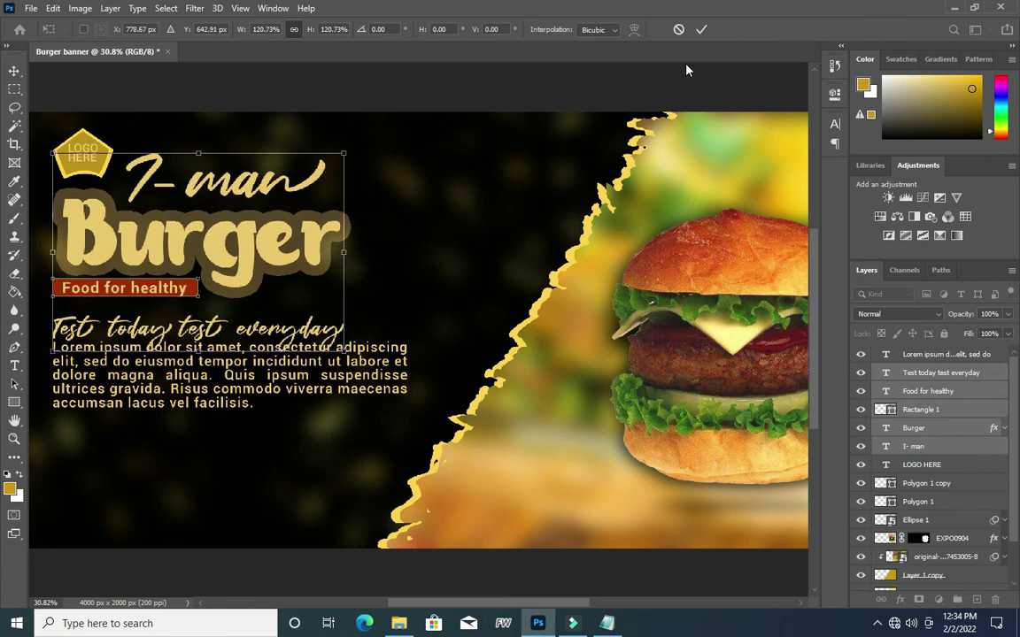
left_click(700, 30)
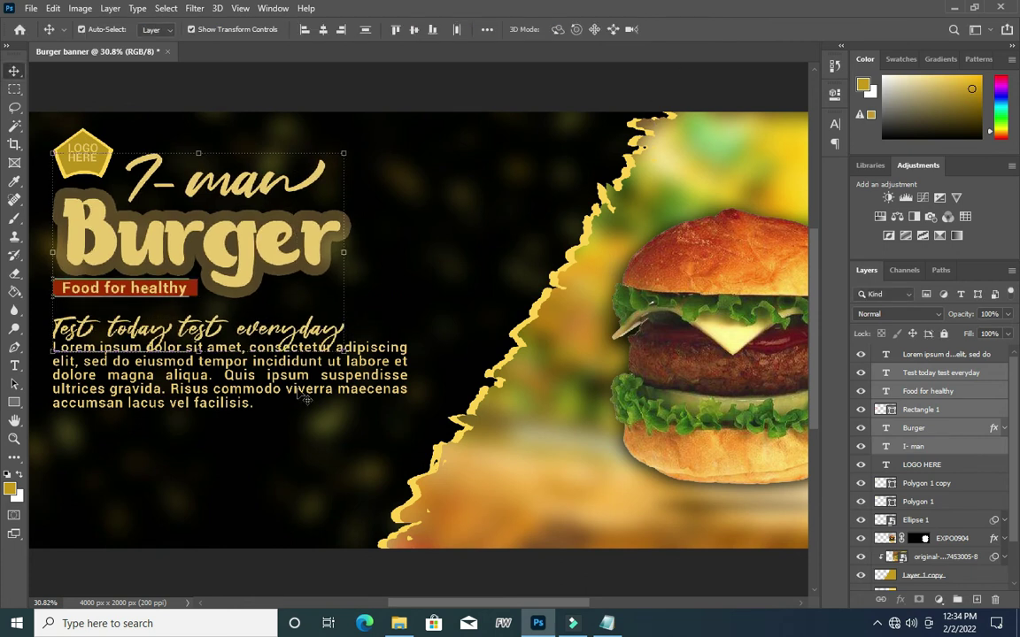
- Move the Lorem ipsum paragraph down clear of the slogan, and nudge the slogan slightly down between the tagline bar and paragraph
left_click(247, 387)
left_click_drag(246, 387, 237, 413)
left_click(250, 332)
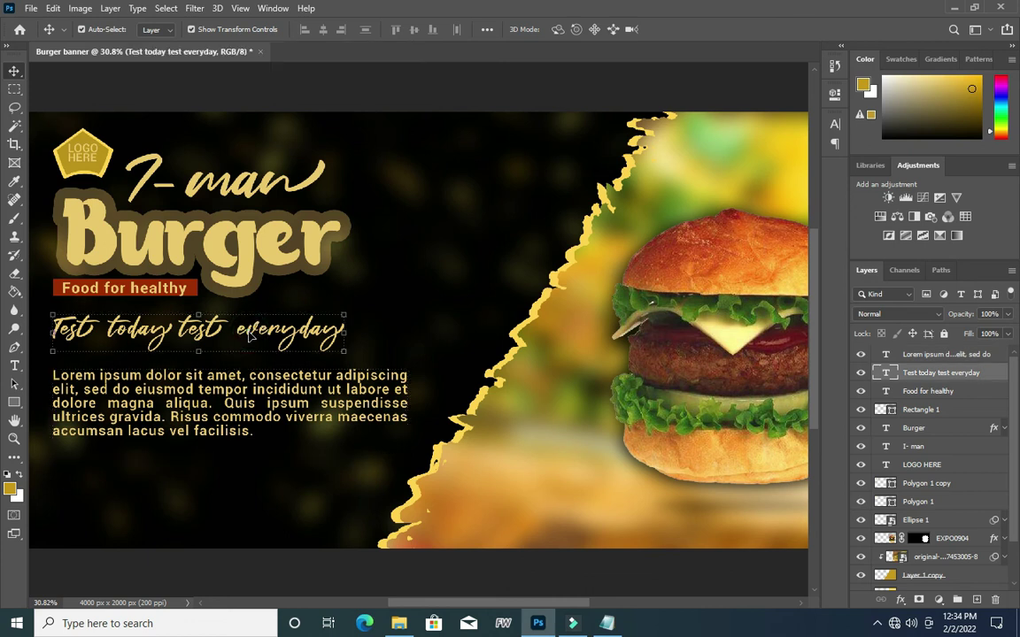
key("shift+Down")
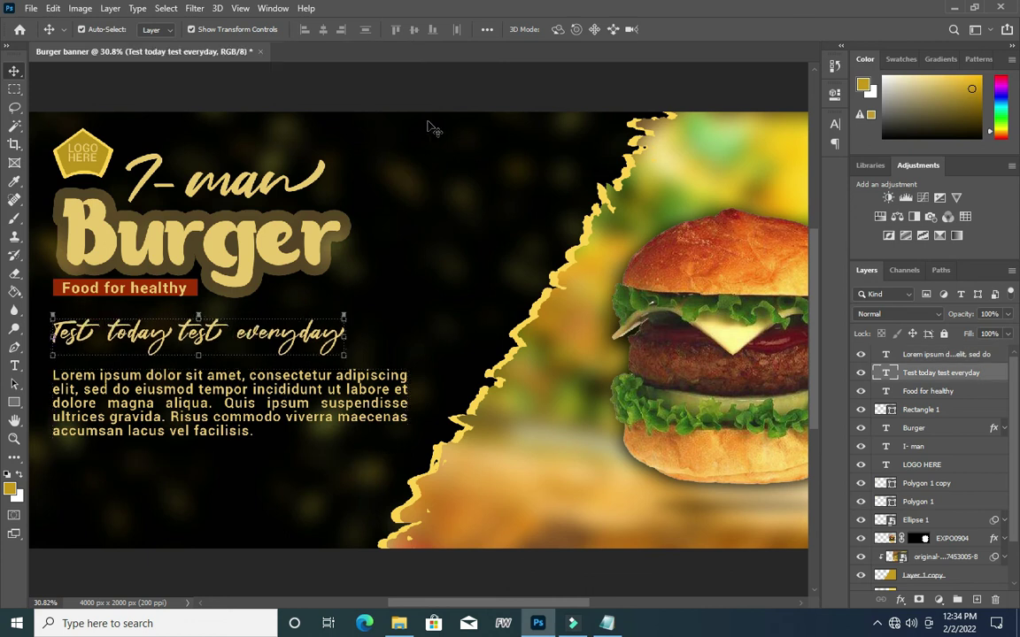
scroll(212, 489, "down", 1)
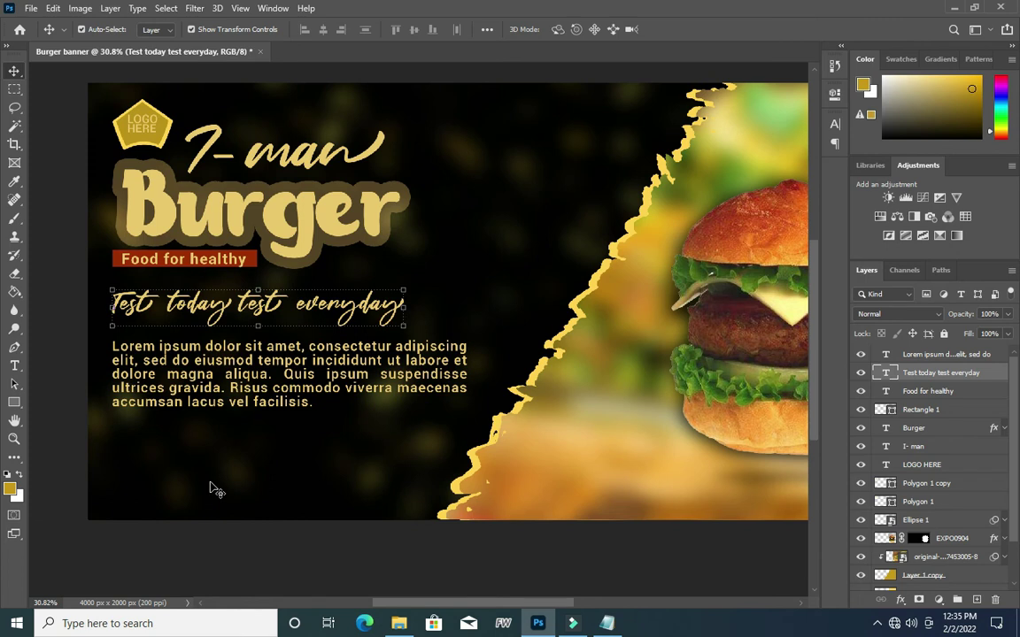
left_click(210, 487)
- Fine-tune the red tagline bar's size to about 100.01% so its left edge lines up with the text below
scroll(76, 210, "up", 1)
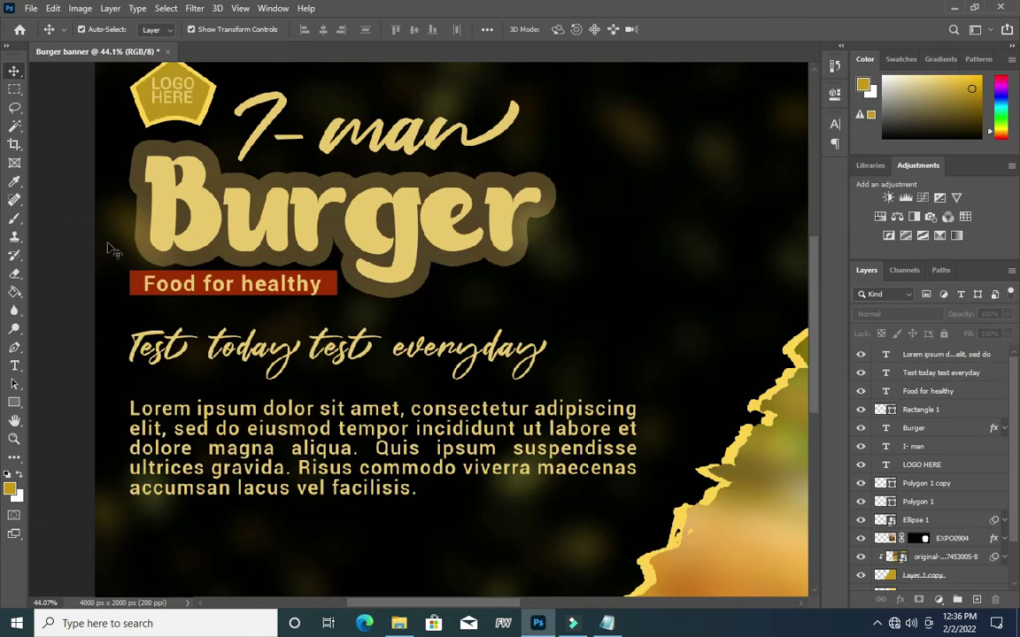
left_click(138, 284)
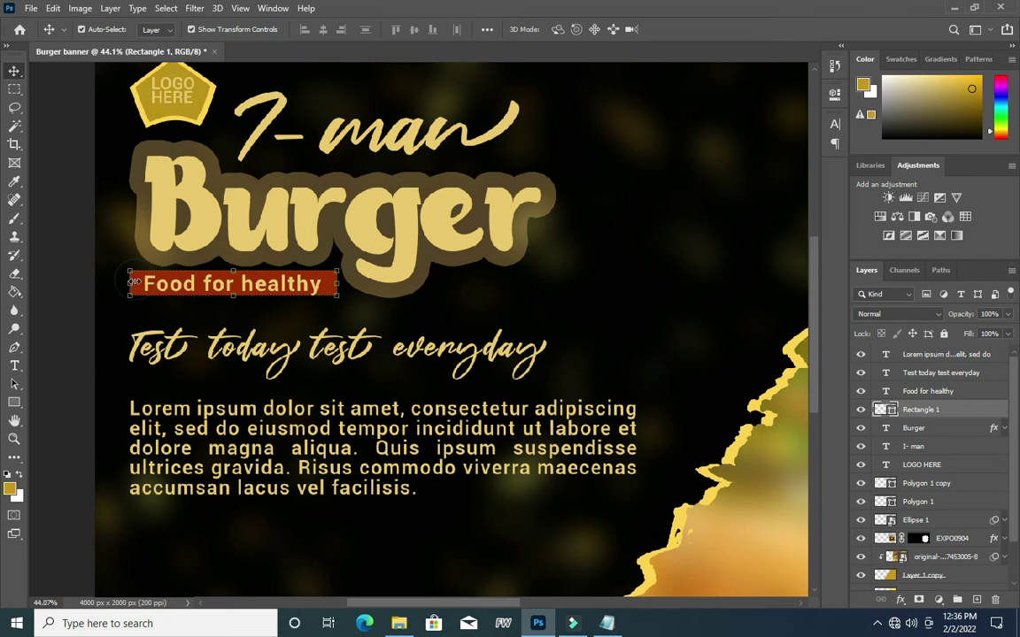
left_click_drag(130, 282, 131, 282)
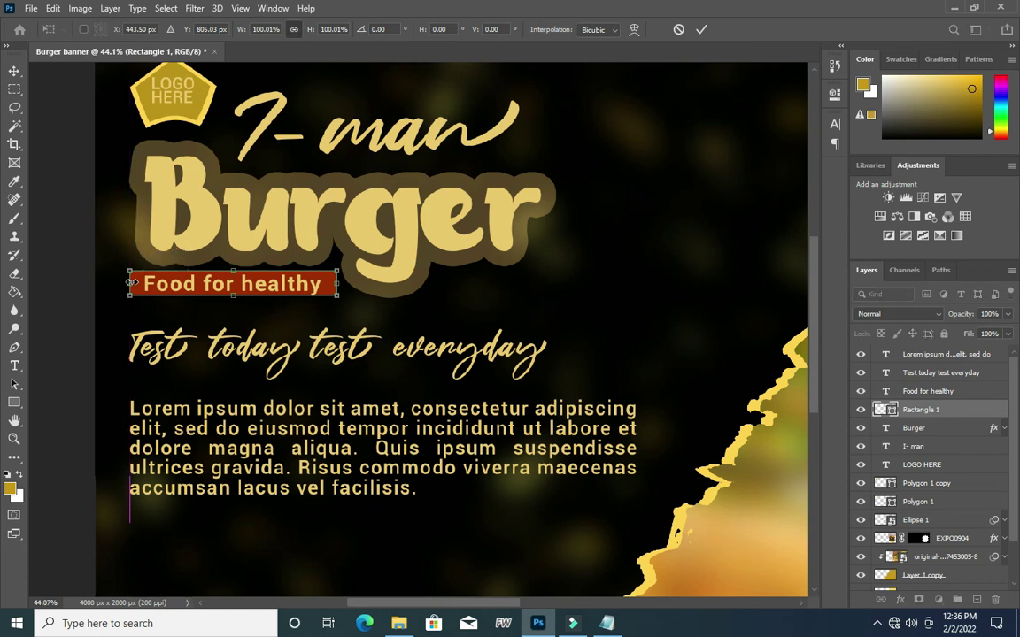
left_click(702, 31)
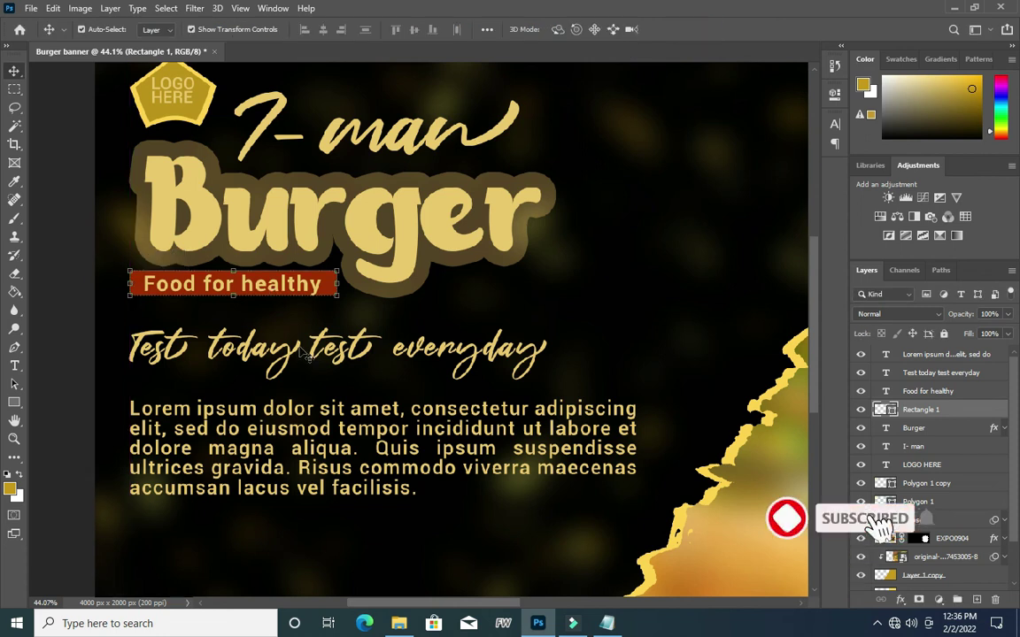
scroll(98, 485, "down", 3)
scroll(375, 452, "up", 2)
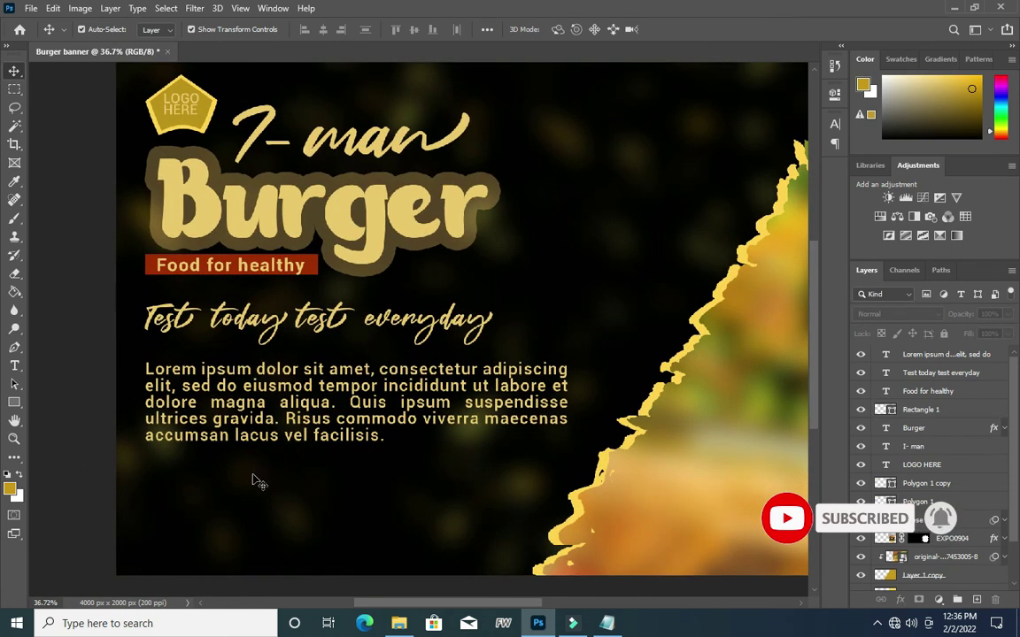
- Copy "FOR DELIVERY" from the burger food file in Notepad and add it in Photoshop as a text line below the Lorem ipsum paragraph
key("alt+Tab")
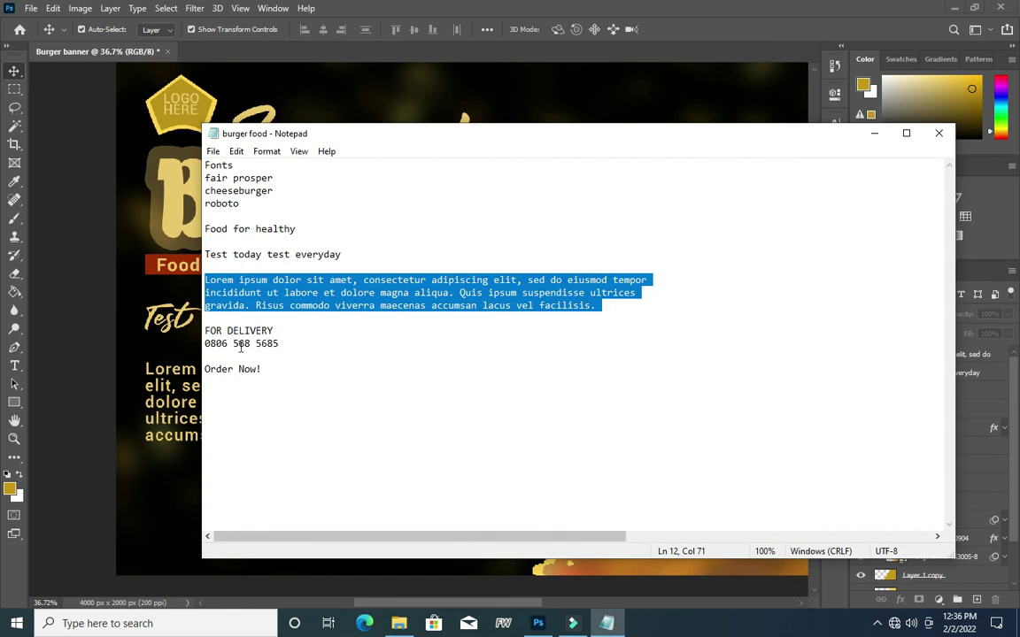
left_click(286, 333)
key("shift+Home")
key("ctrl+c")
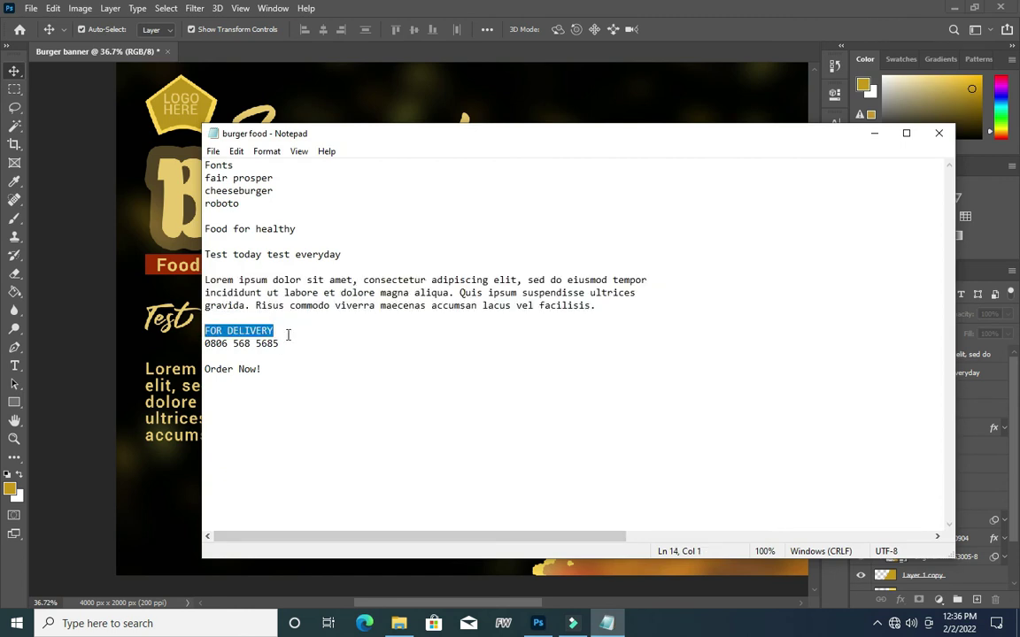
left_click(874, 133)
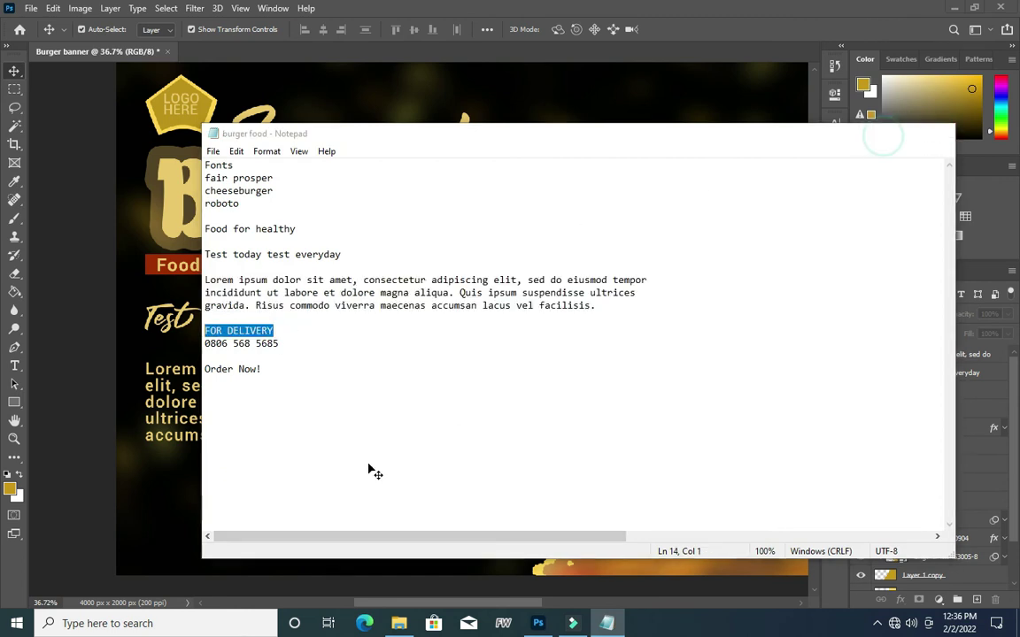
key("t")
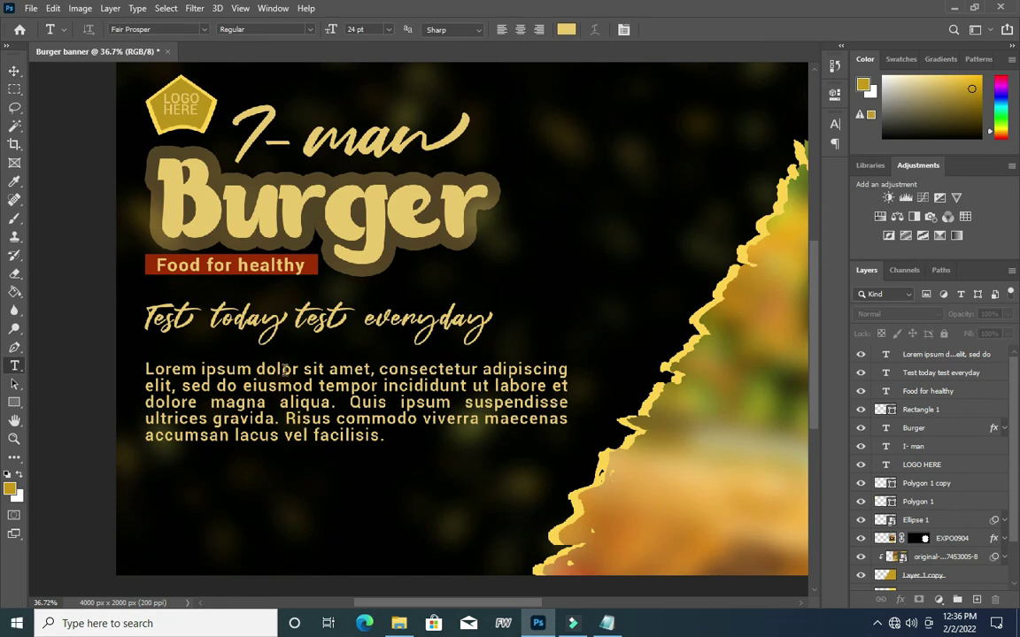
left_click(192, 488)
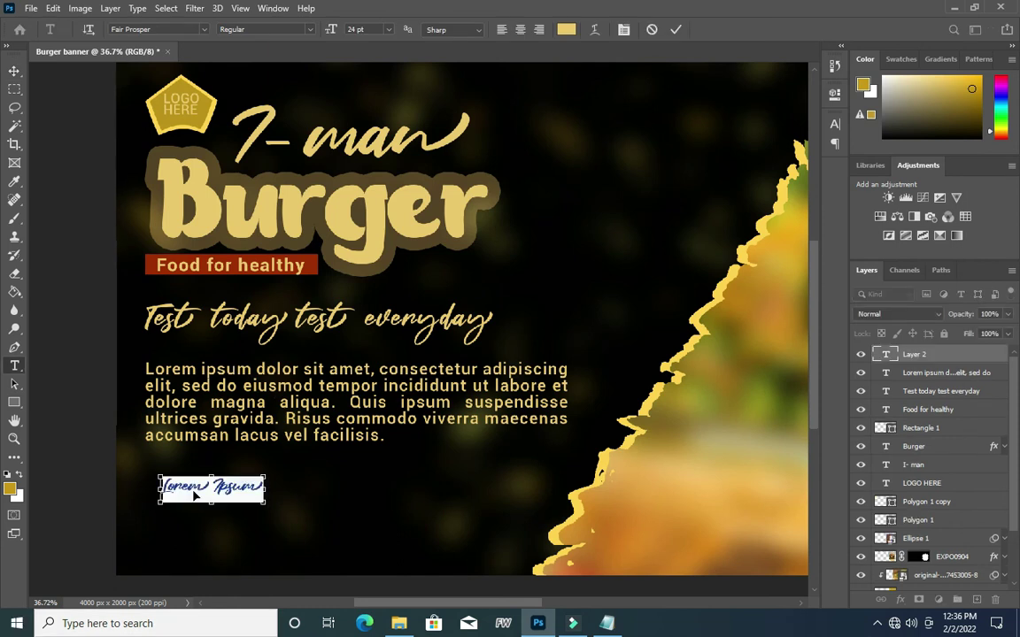
key("ctrl+v")
left_click(675, 29)
- Set the FOR DELIVERY text to Roboto Bold and align it with the left edge of the paragraph
left_click(204, 29)
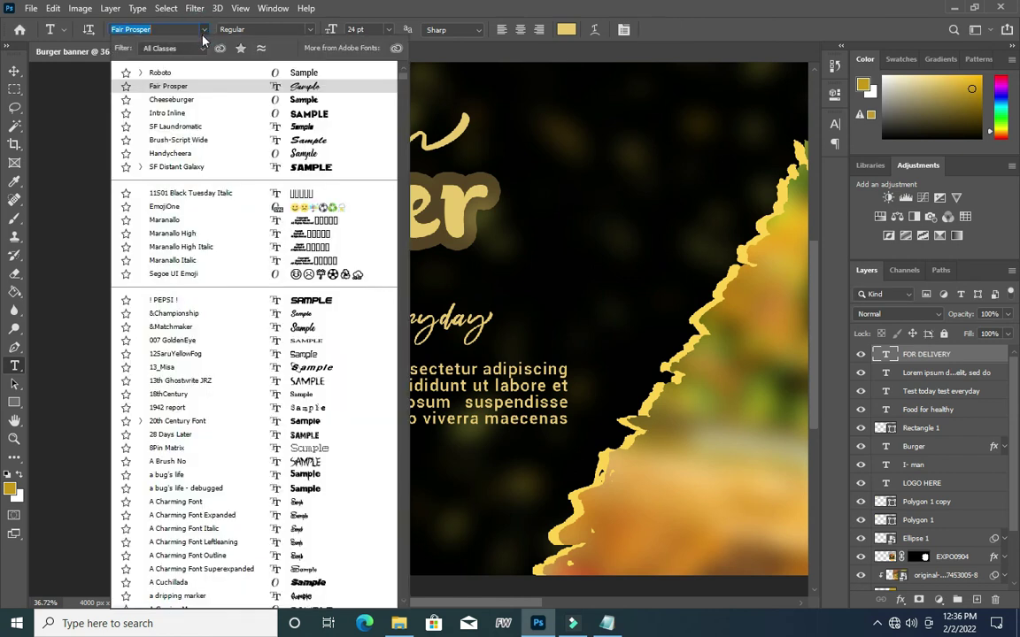
left_click(153, 72)
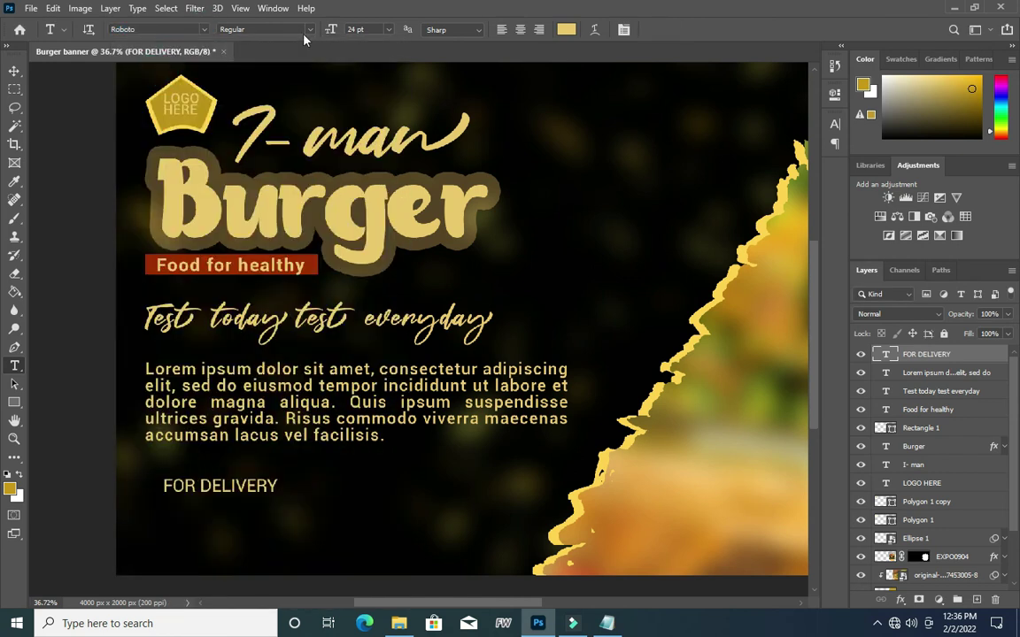
left_click(309, 31)
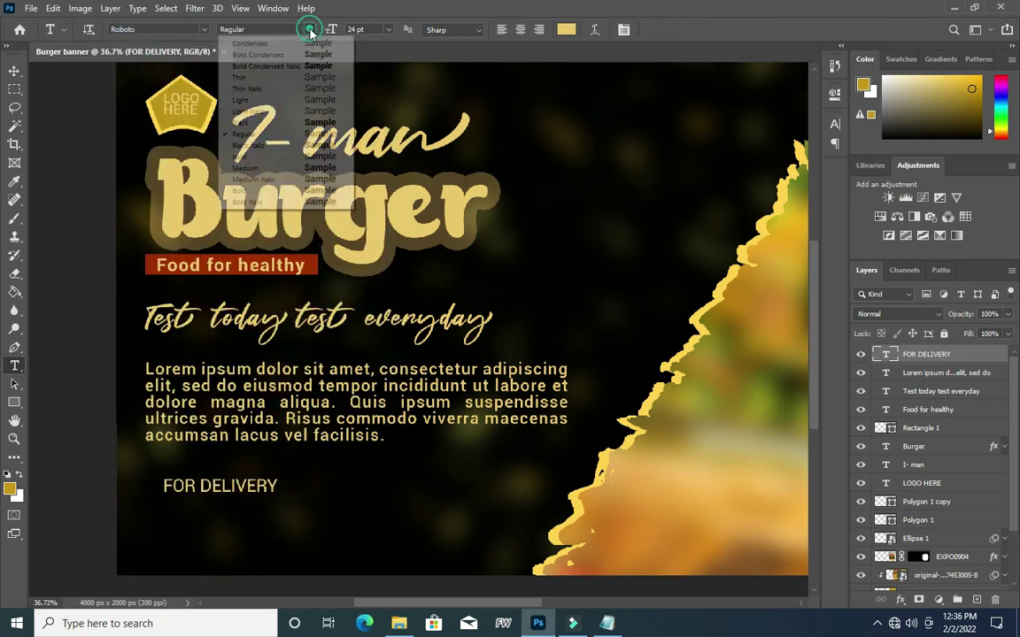
left_click(268, 192)
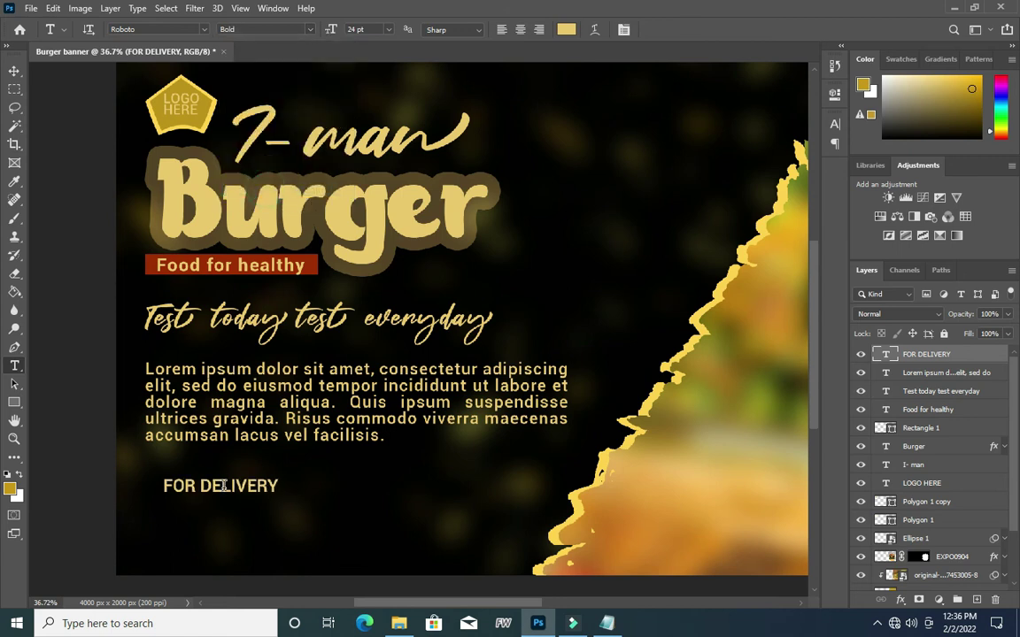
left_click_drag(217, 493, 198, 495)
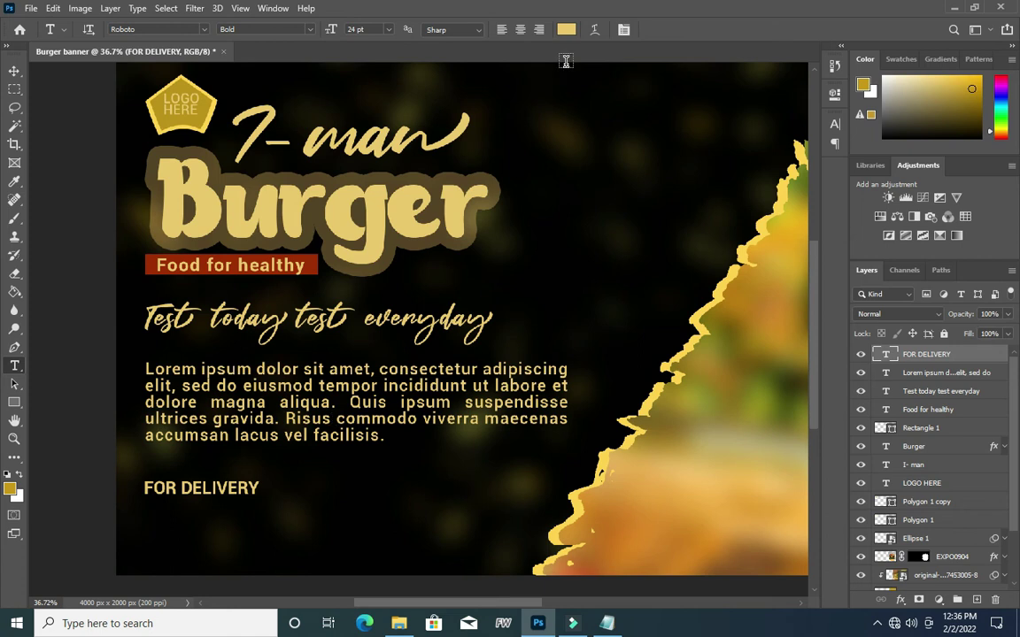
- Change the FOR DELIVERY text color to light yellow ffe295
left_click(566, 29)
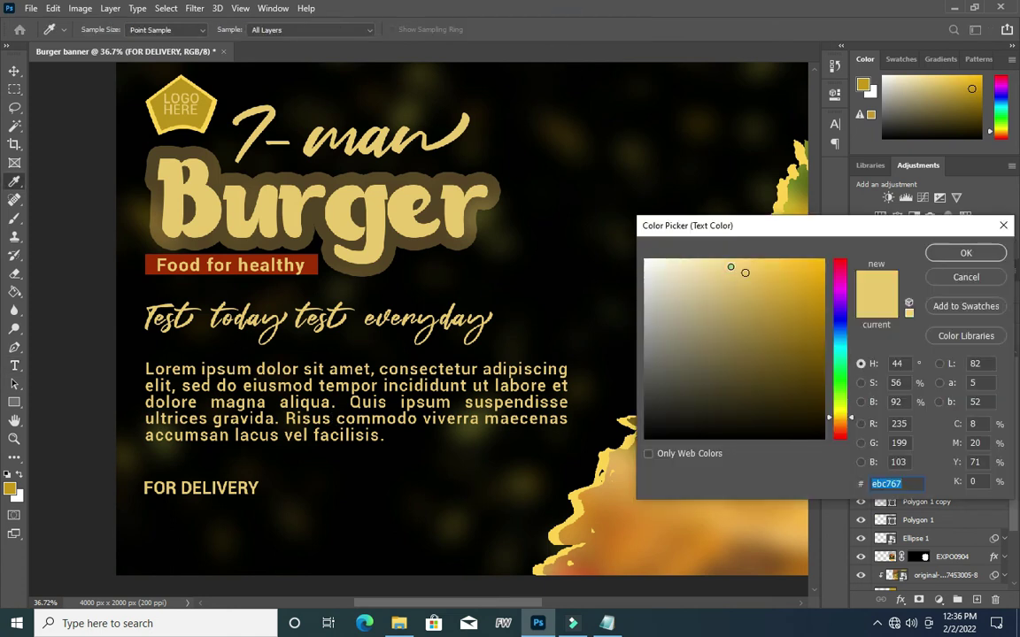
left_click(721, 260)
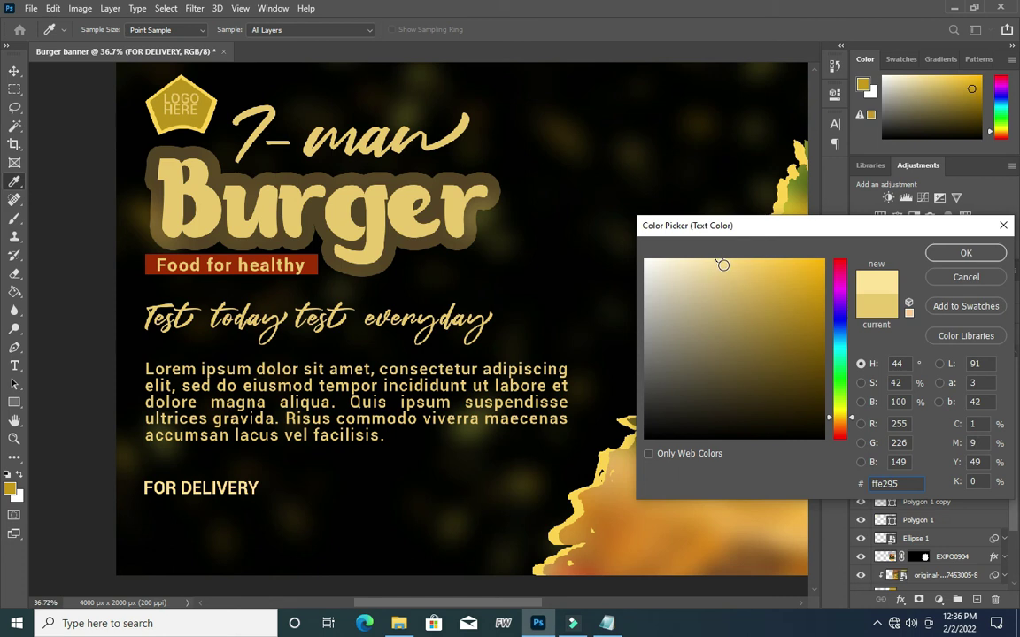
left_click(967, 253)
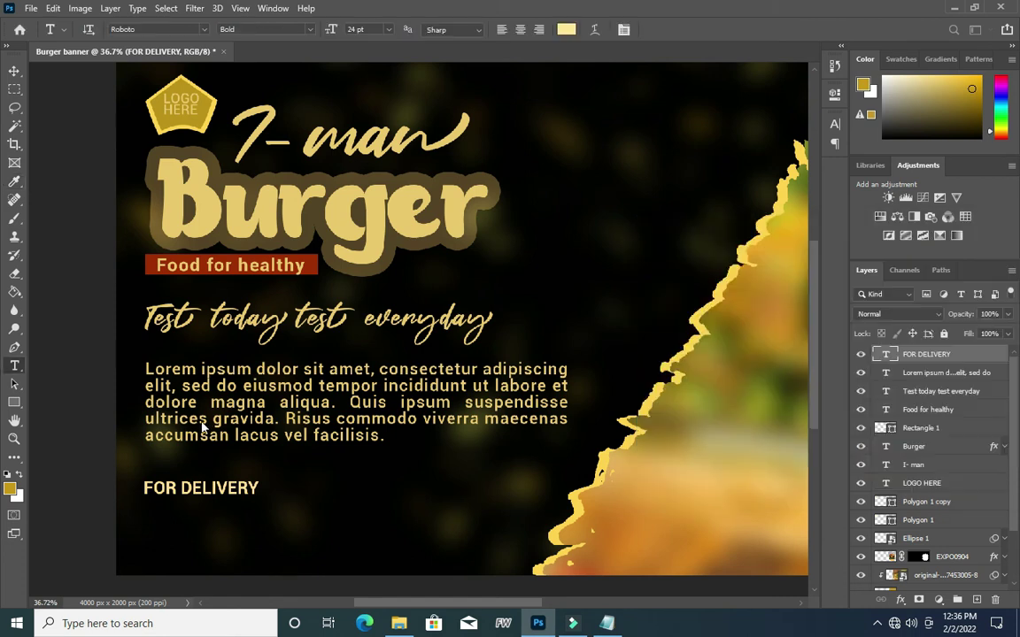
- Duplicate the FOR DELIVERY line directly below itself and replace the copy's text with the delivery phone number copied from Notepad
left_click(14, 70)
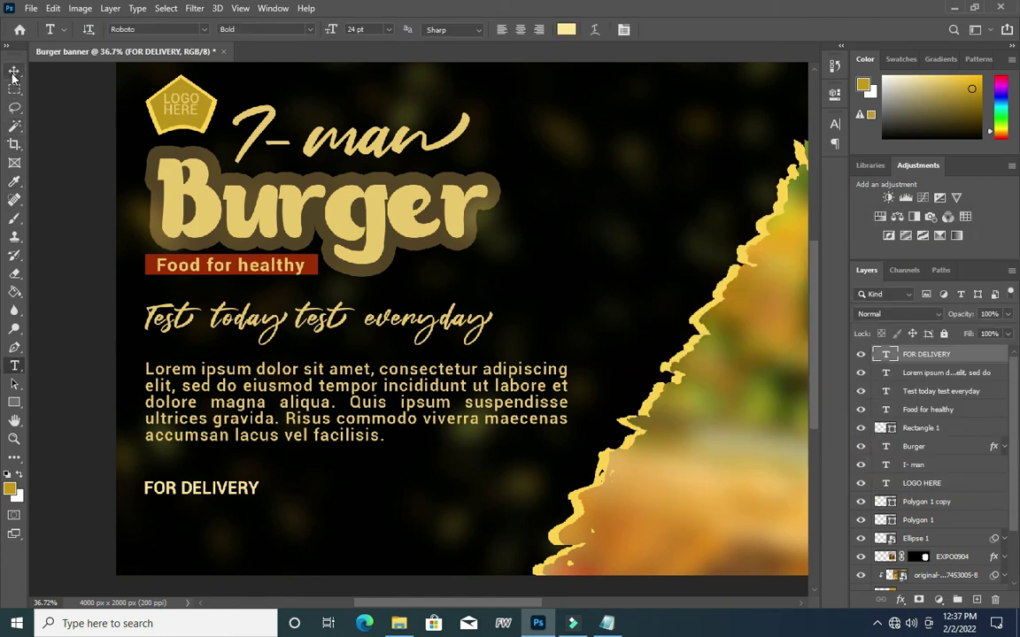
left_click_drag(199, 496, 190, 511)
double_click(215, 505)
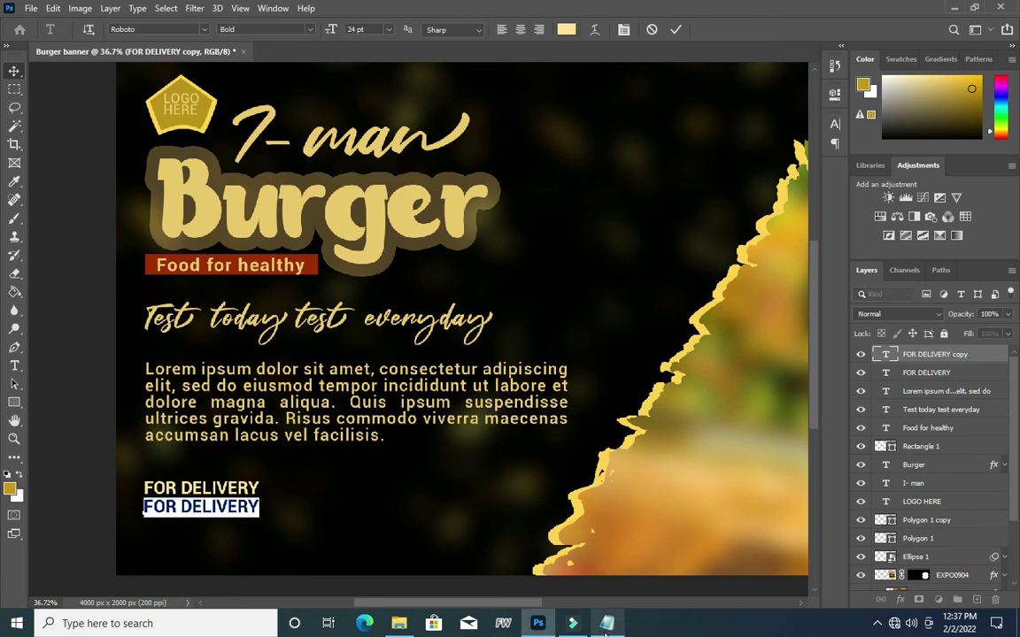
key("alt+Tab")
left_click(279, 343)
key("shift+Home")
key("ctrl+c")
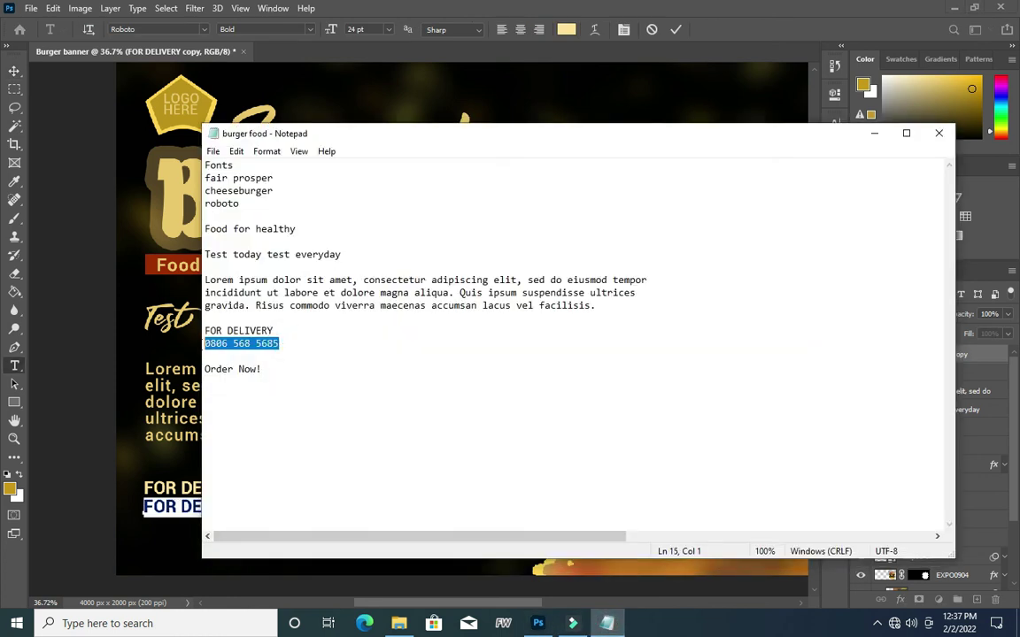
left_click(874, 134)
key("ctrl+v")
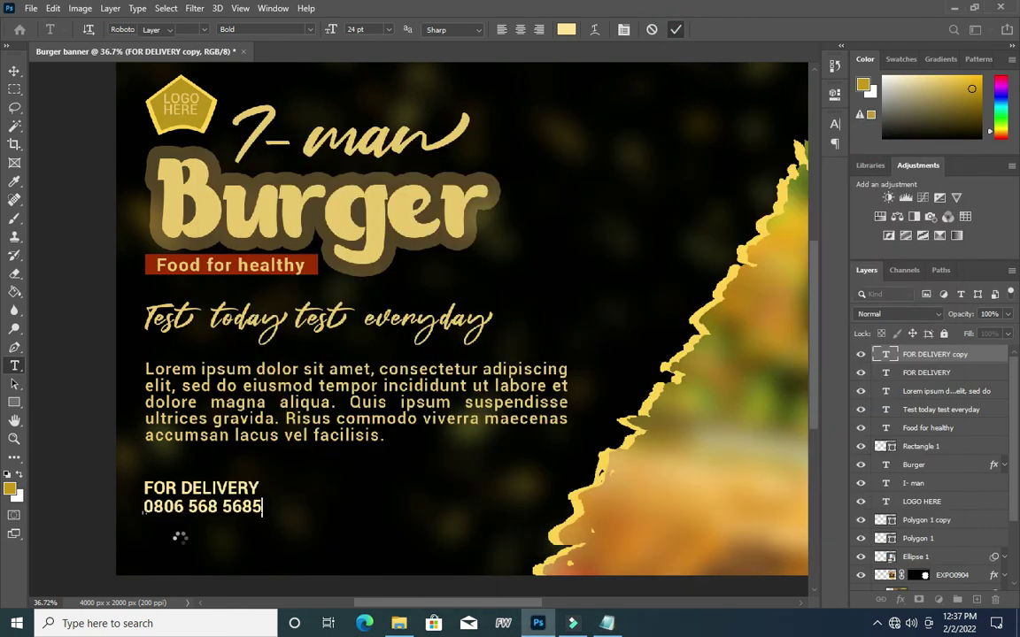
scroll(186, 527, "up", 3)
left_click(14, 71)
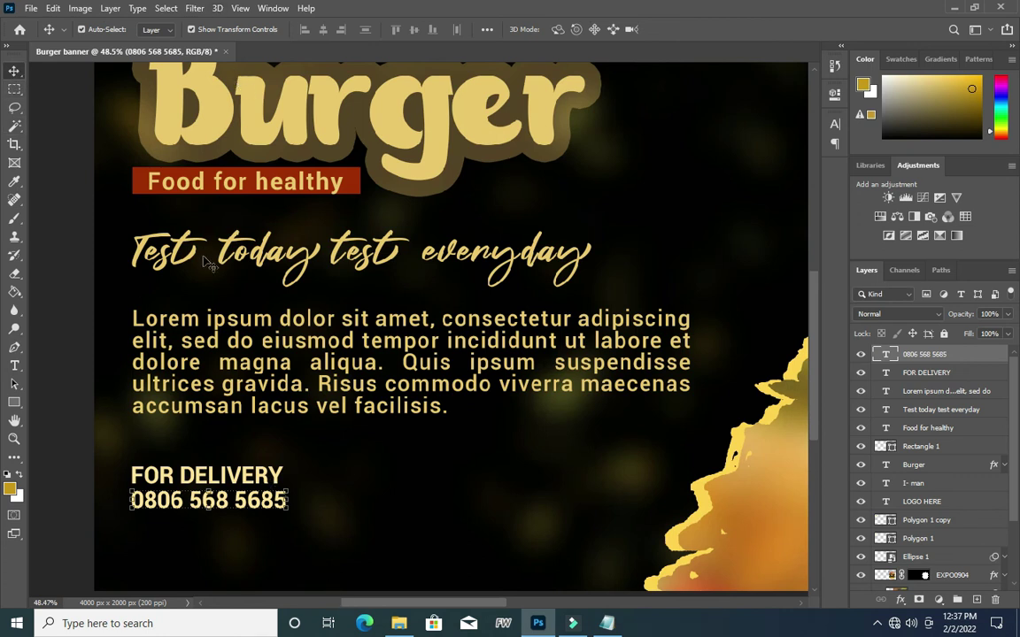
- Set the font style of the delivery phone number to Medium
key("t")
left_click(265, 29)
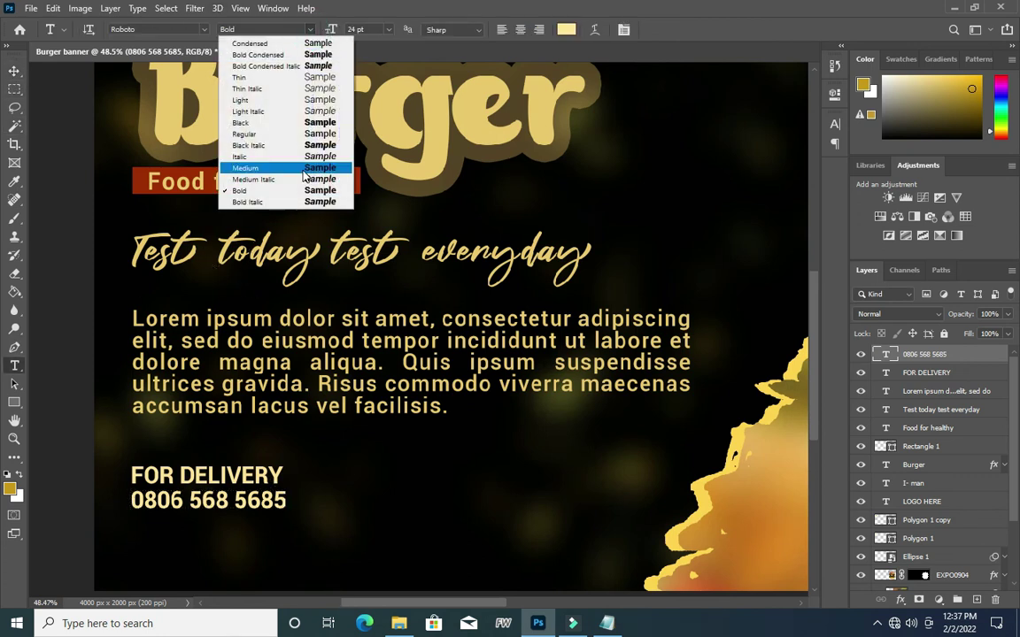
left_click(255, 167)
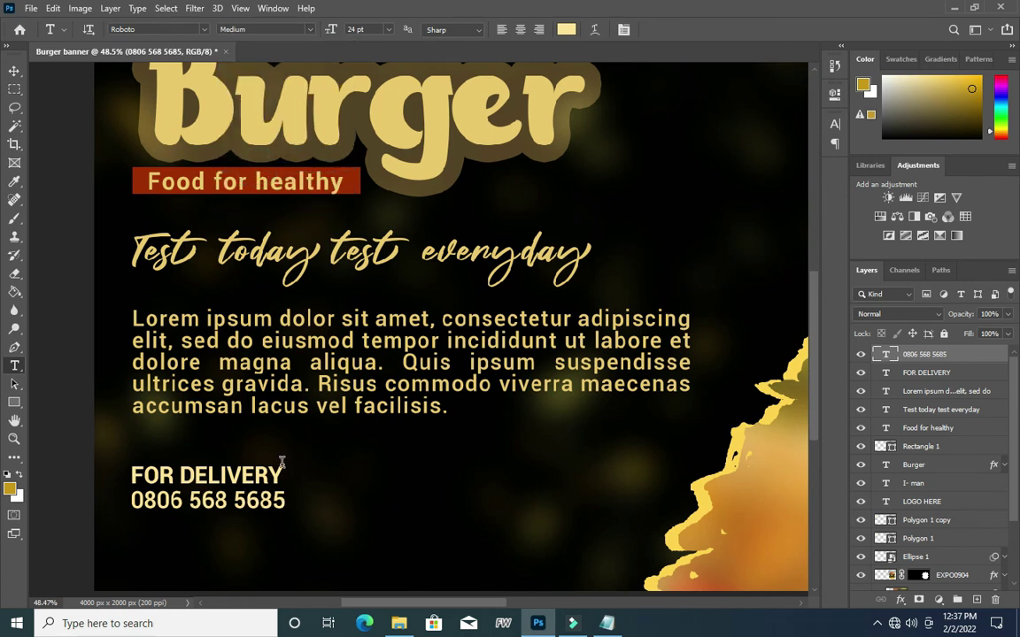
left_click(14, 71)
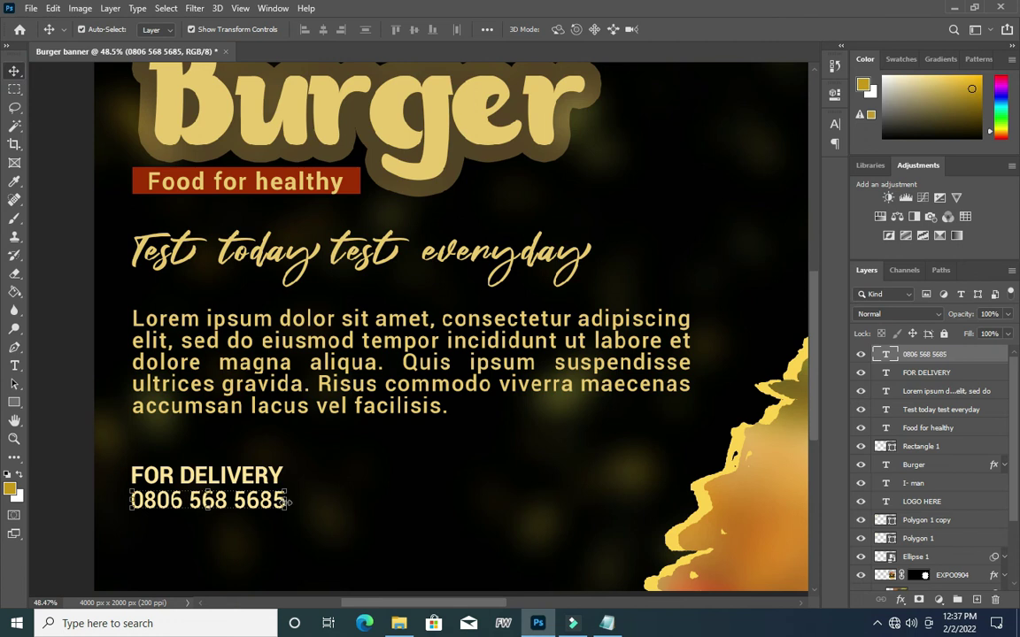
- Scale the delivery phone number to about 98% so its width matches the FOR DELIVERY line above it
left_click_drag(286, 504, 285, 516)
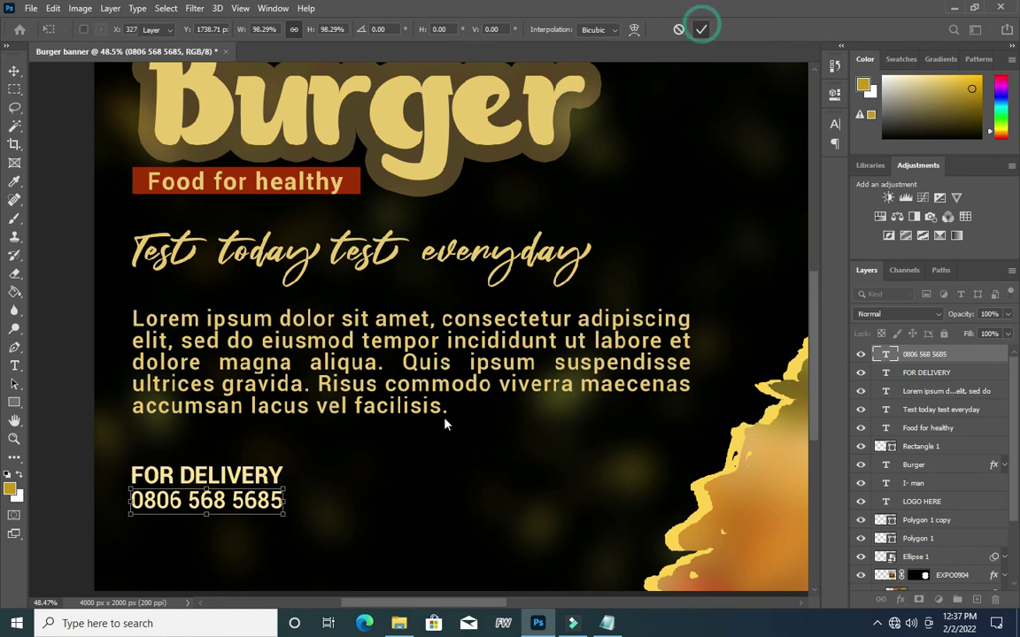
left_click(700, 29)
scroll(341, 495, "down", 1)
scroll(343, 493, "down", 1)
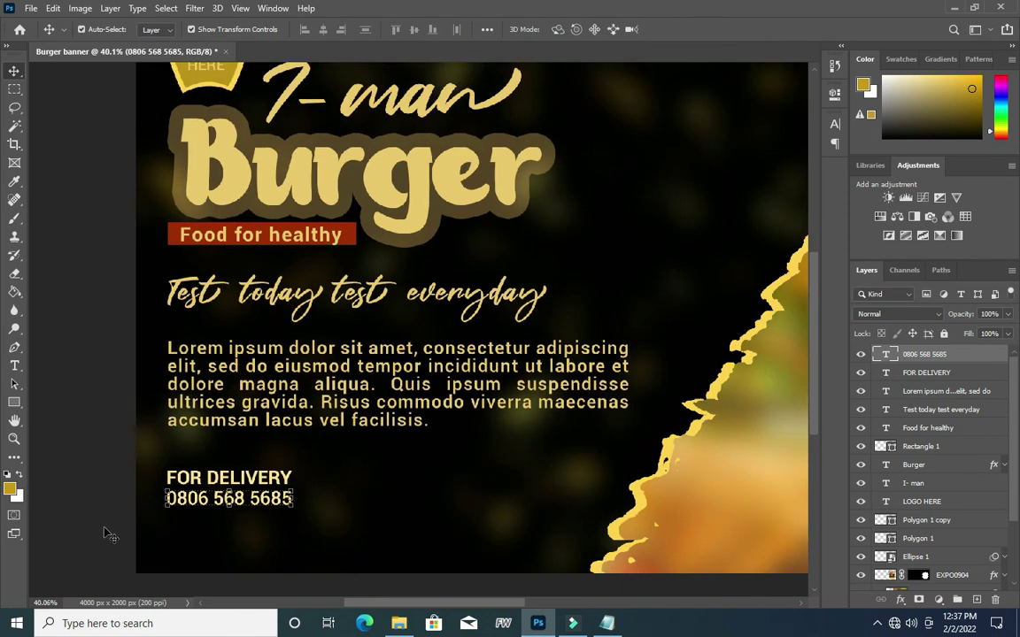
left_click(93, 526)
scroll(311, 507, "up", 1)
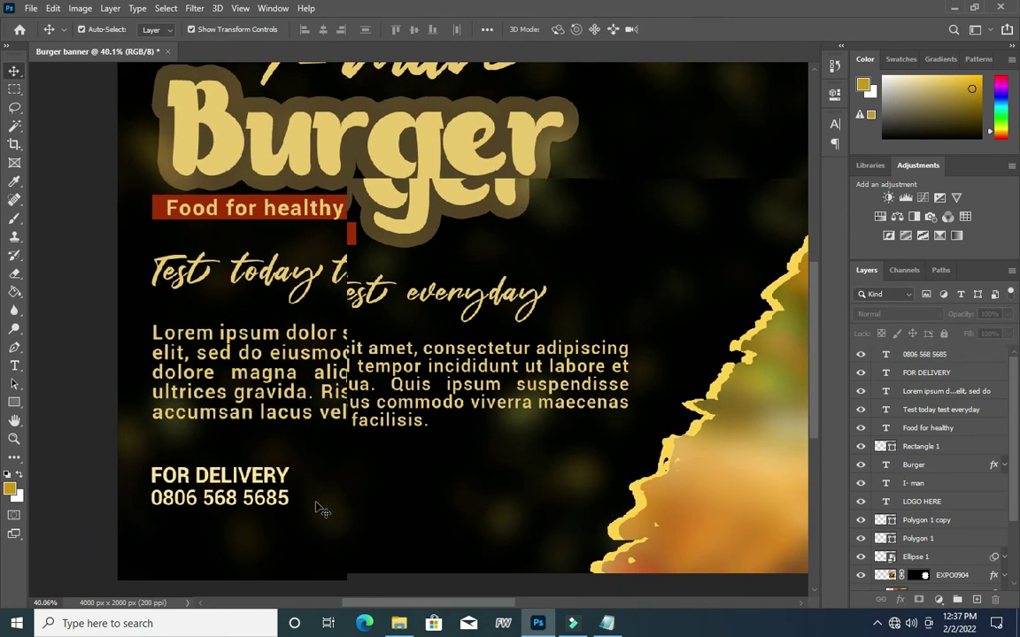
- Copy the "Order Now!" text from the burger food file in Notepad and return to Photoshop
left_click(606, 623)
left_click_drag(270, 370, 205, 370)
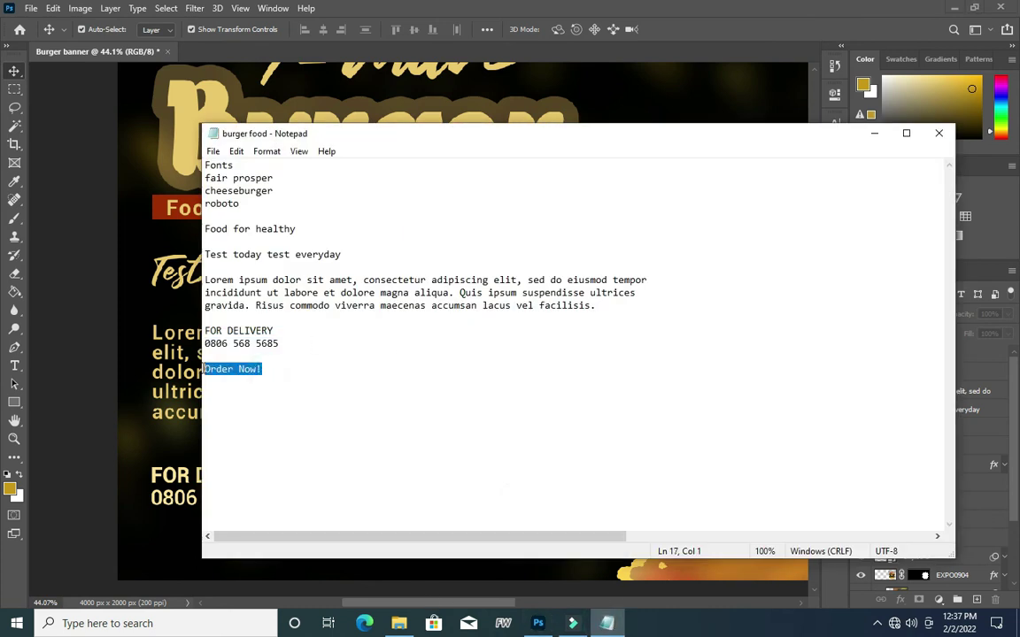
left_click(871, 135)
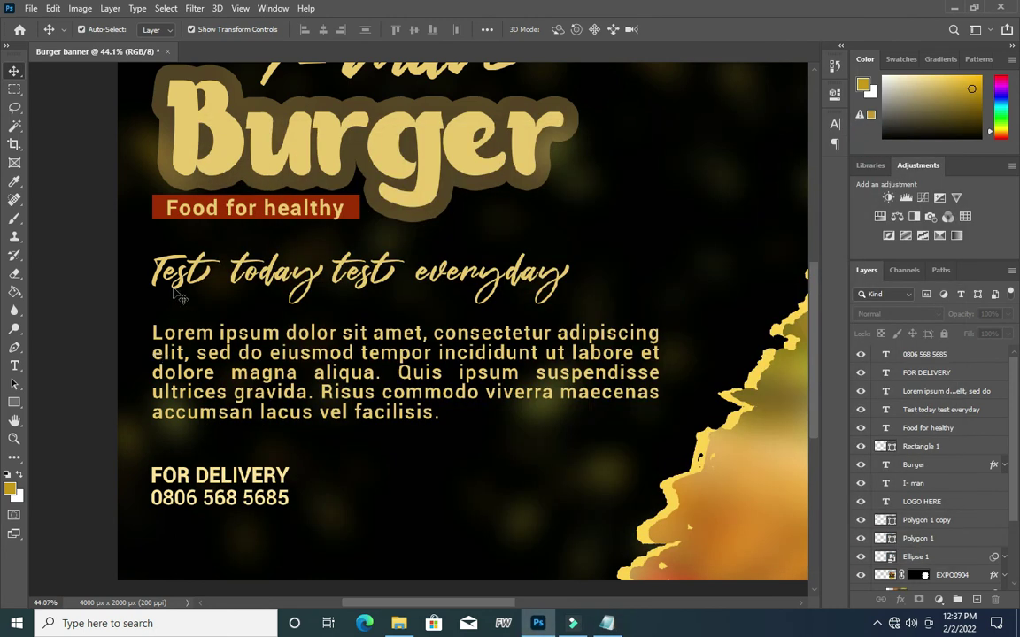
- Draw a rounded rectangle about 434 by 73 px to the right of the phone number and fill it with the recently used dark red
left_click(13, 404)
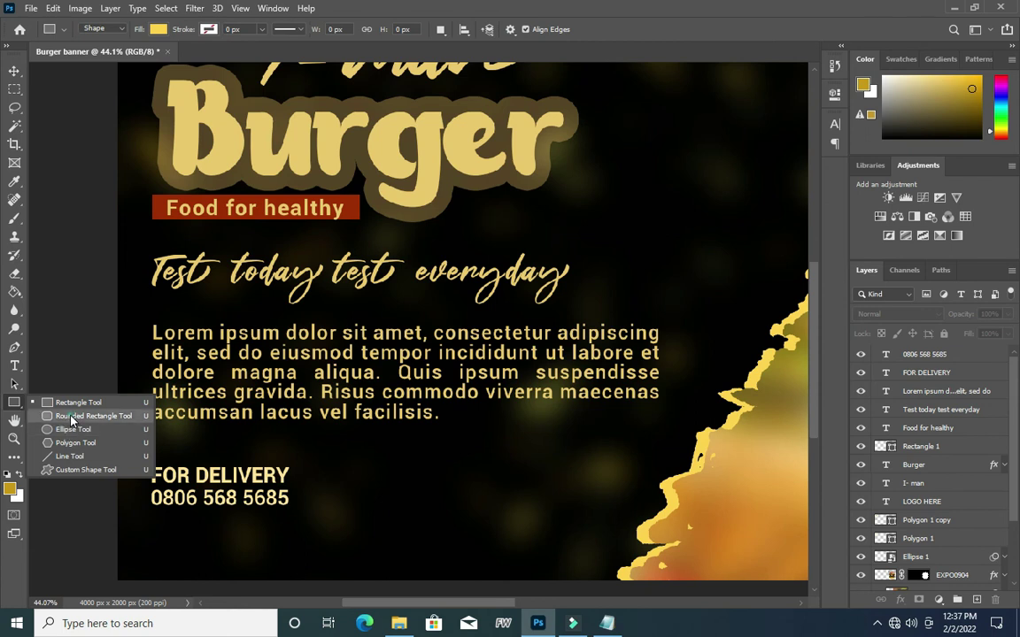
left_click(54, 401)
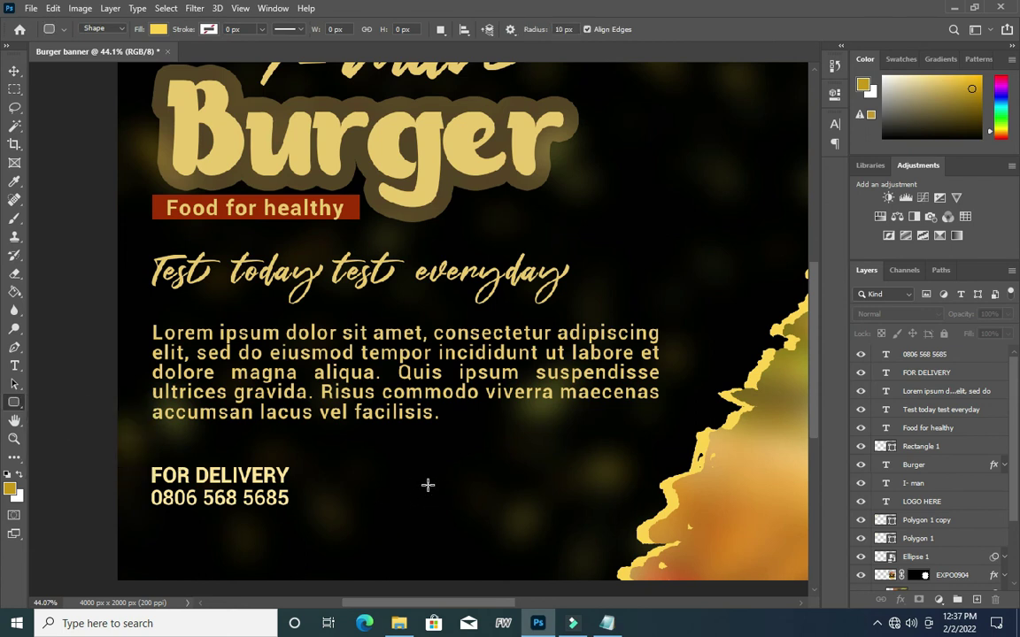
left_click_drag(431, 485, 565, 508)
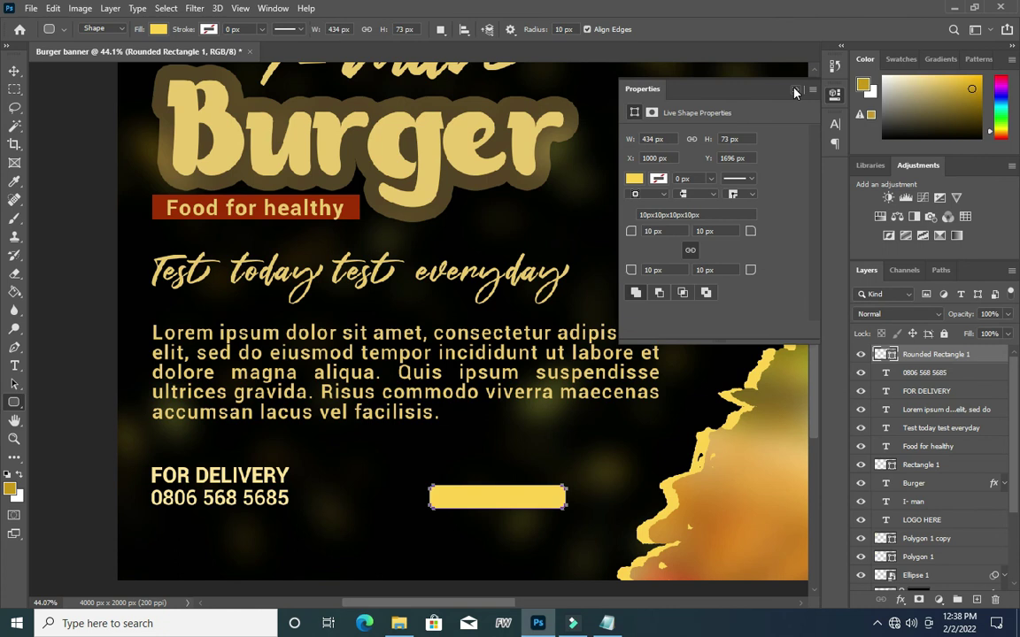
left_click(636, 180)
left_click(635, 254)
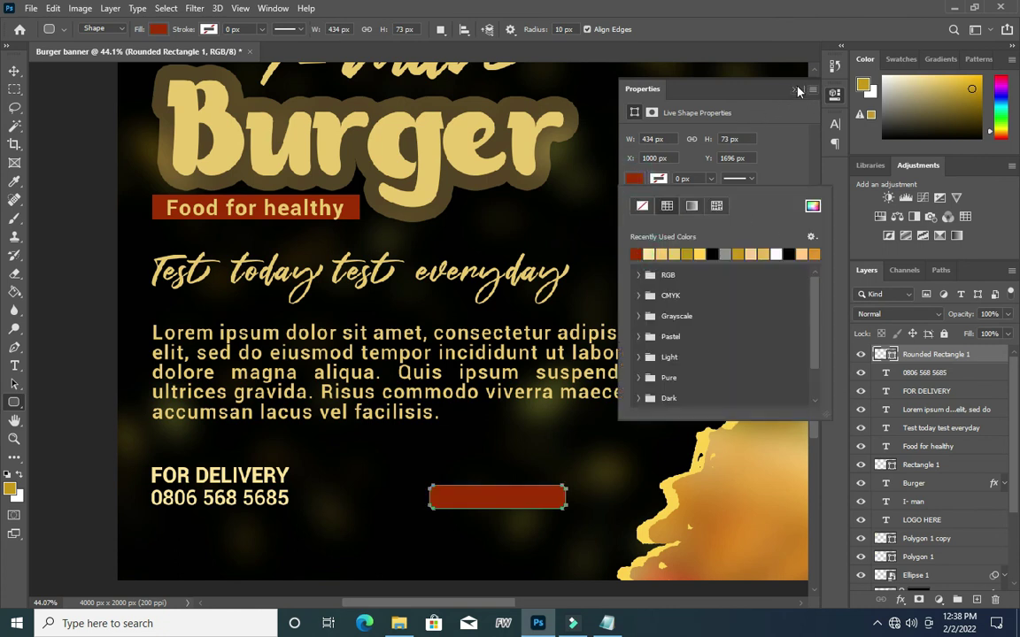
left_click(795, 89)
- Scale the red rounded rectangle down proportionally to about 84%, keeping its right edge in place
left_click(14, 70)
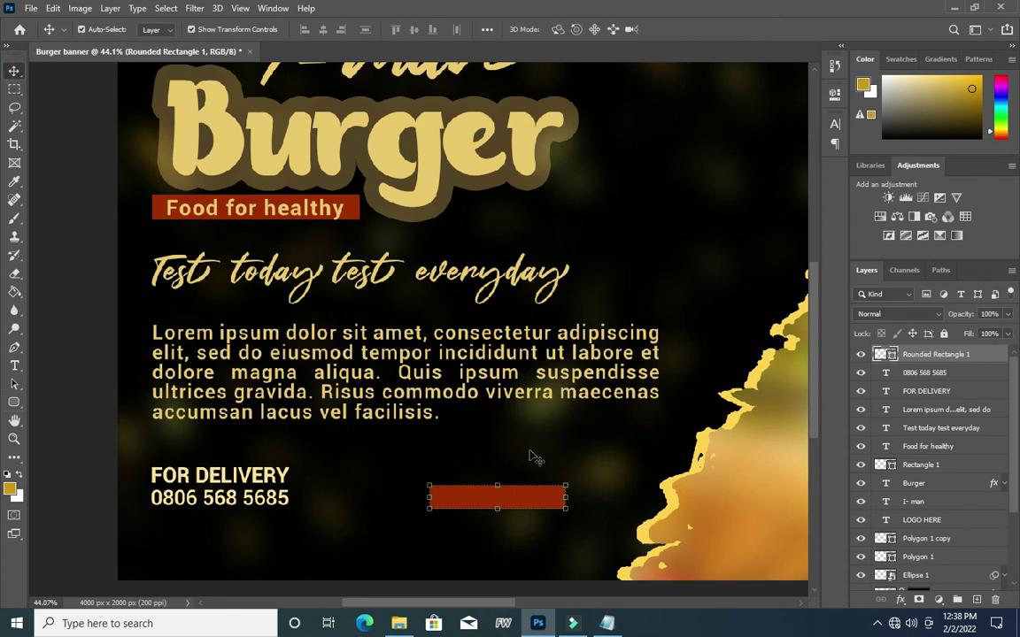
left_click_drag(425, 497, 447, 499)
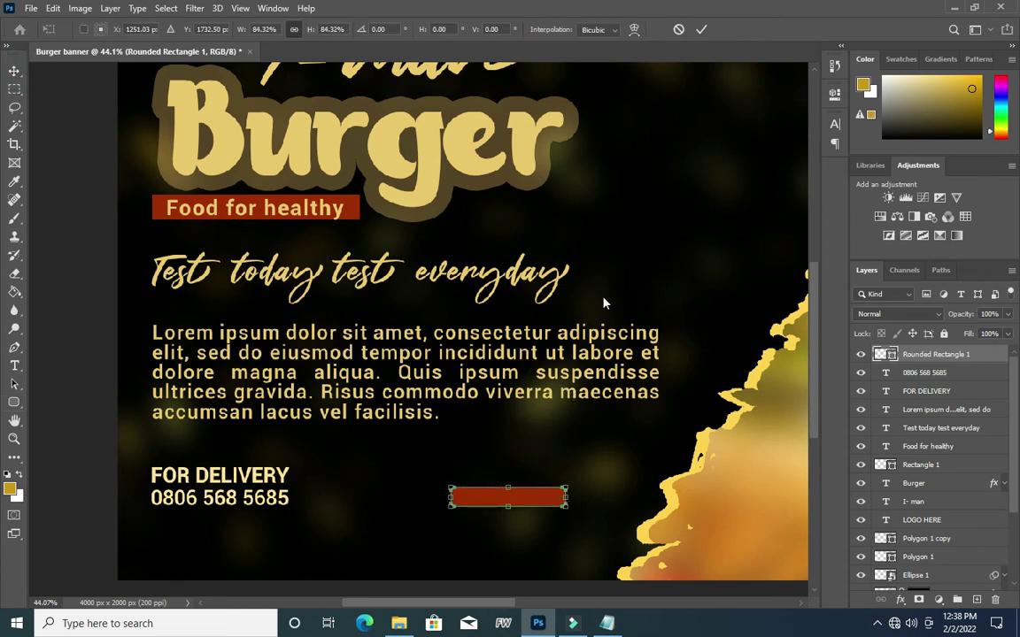
left_click(701, 30)
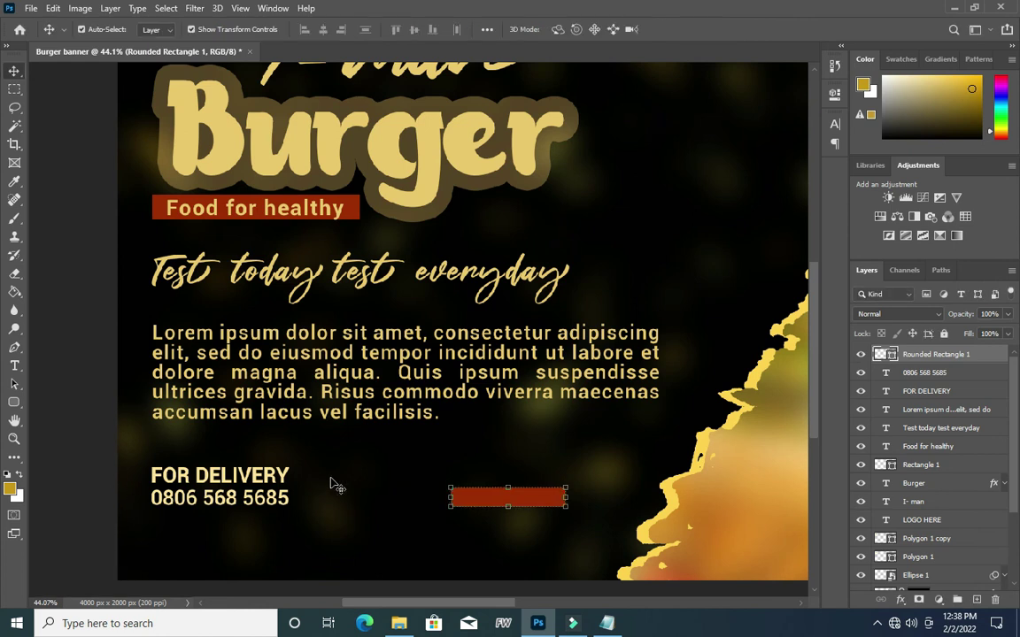
- Duplicate the phone number text layer, bring the copy above the rounded rectangle layer and place it over the red rectangle
key("t")
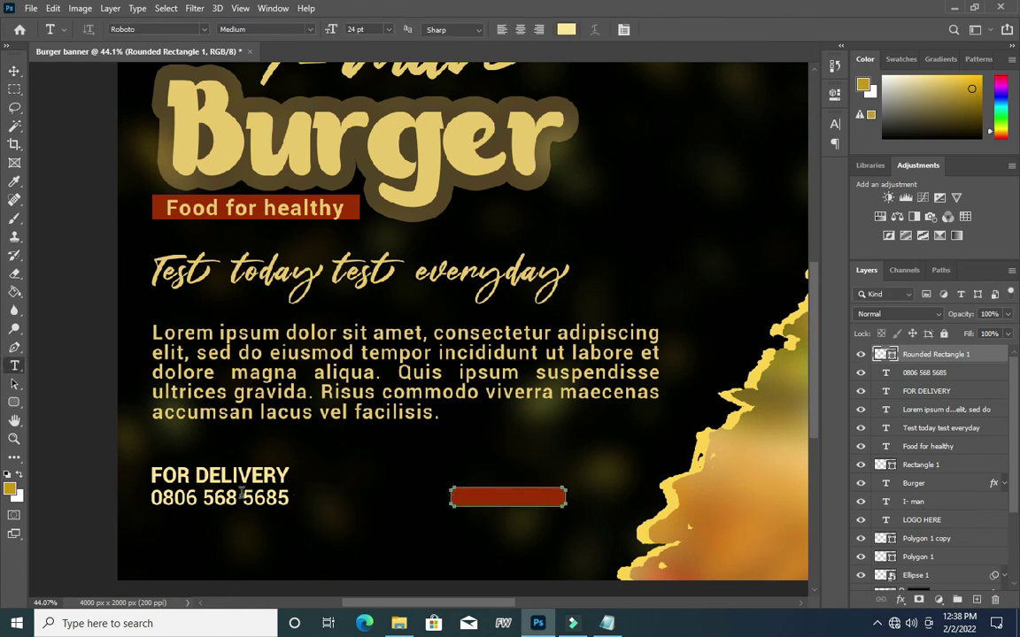
left_click(14, 70)
left_click(218, 497)
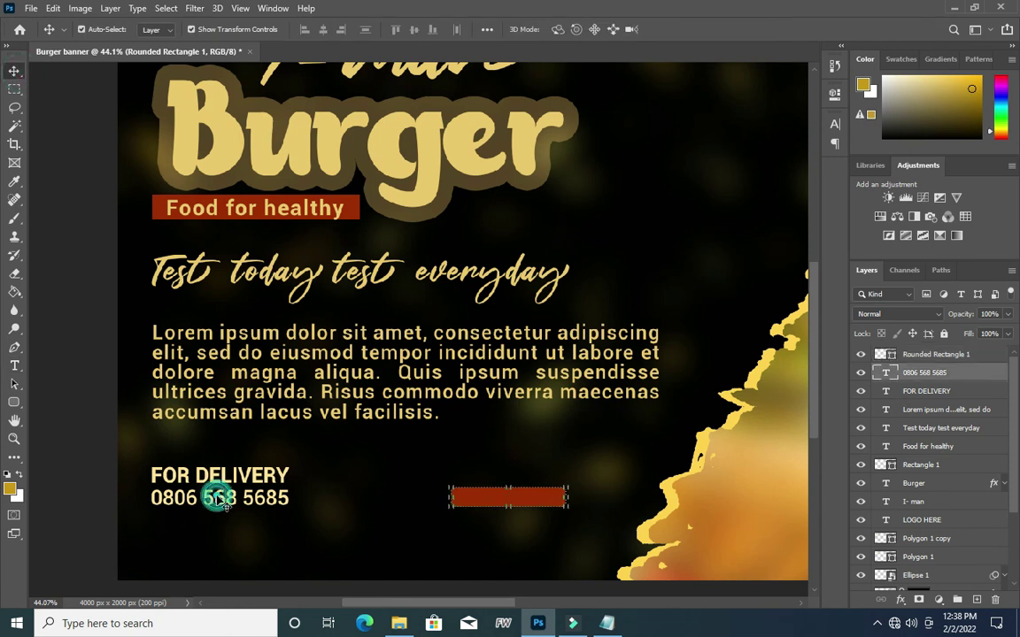
key("ctrl+j")
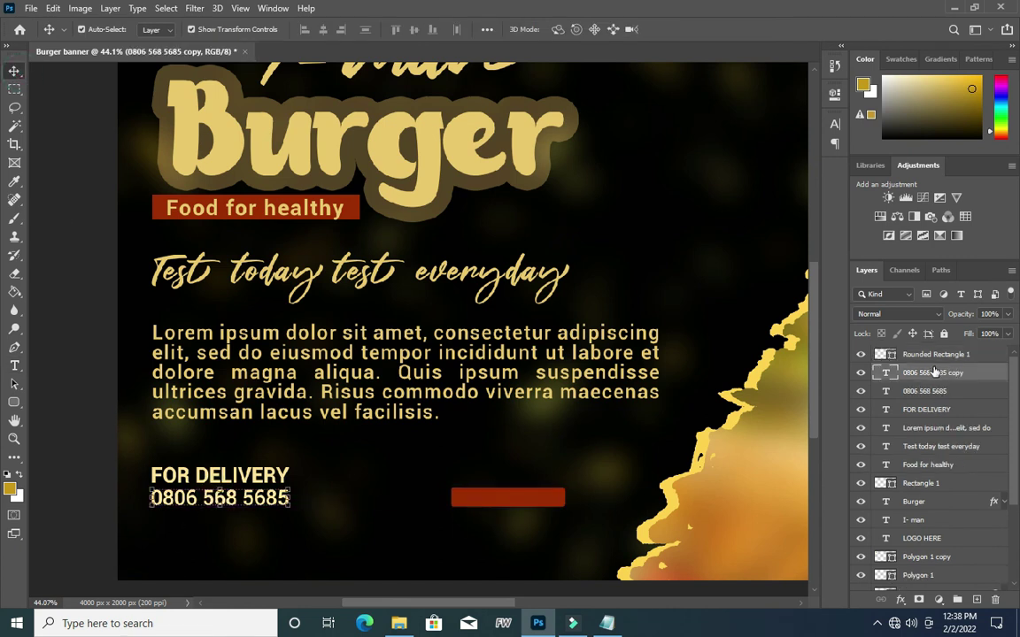
key("ctrl")
key("ctrl+bracketright")
left_click_drag(227, 501, 527, 501)
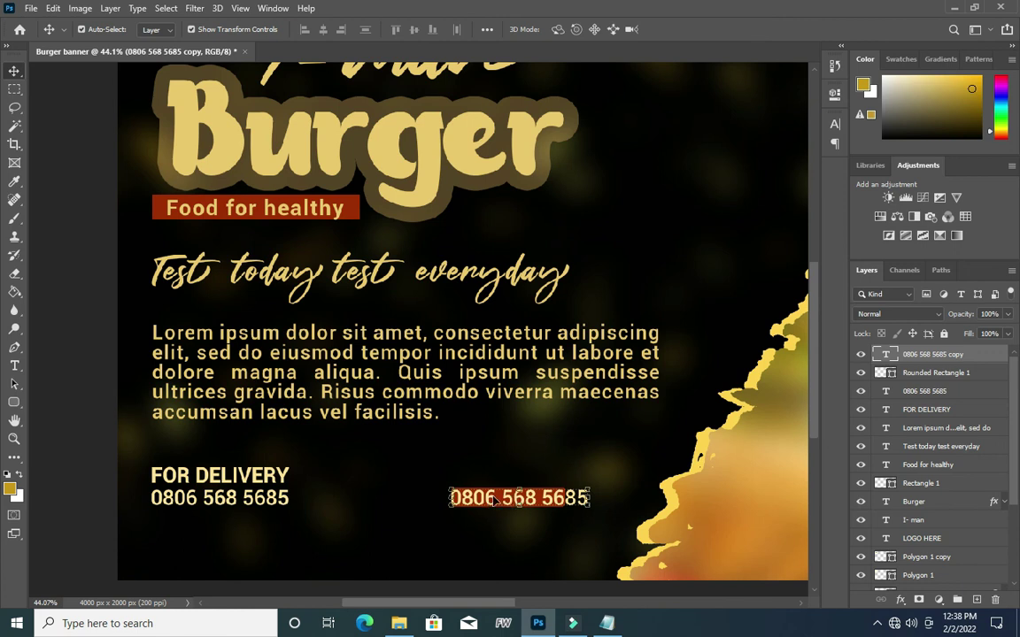
- Replace the text of the copy on the red rectangle with "Order Now!"
double_click(485, 499)
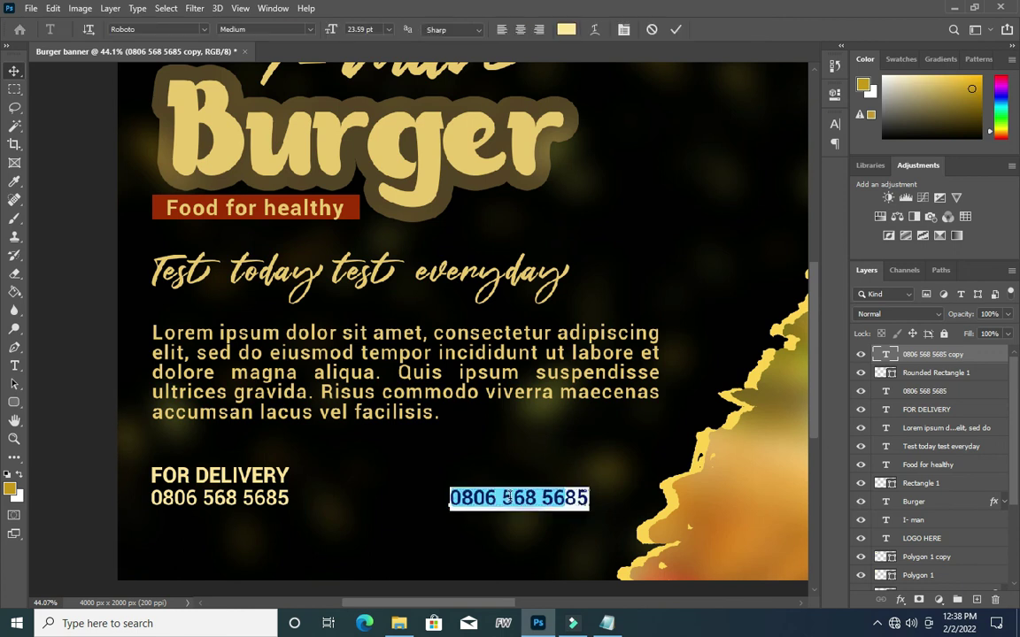
type("Order Now!")
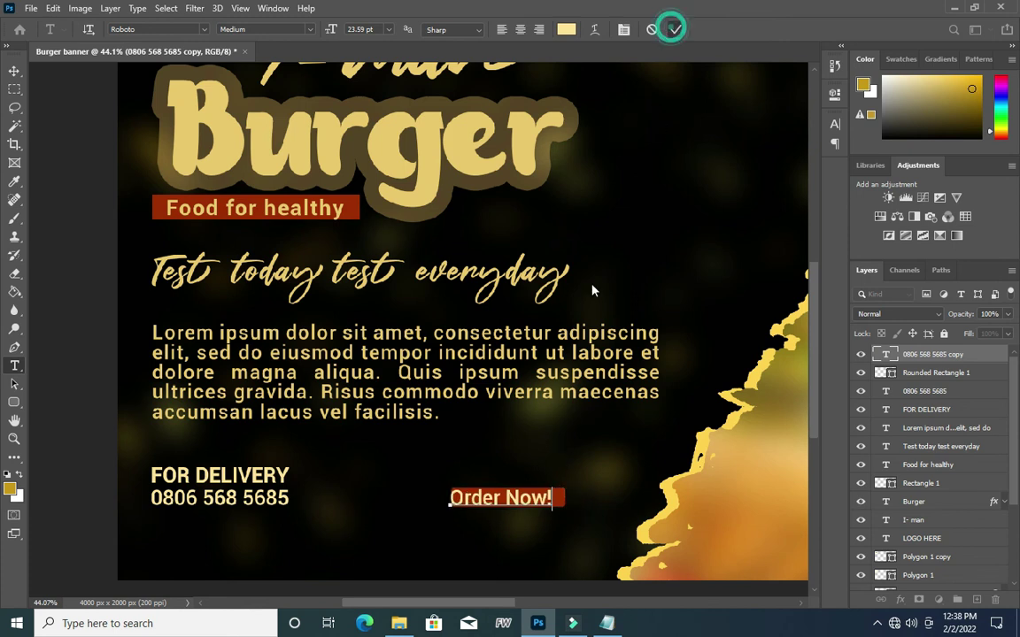
left_click(14, 71)
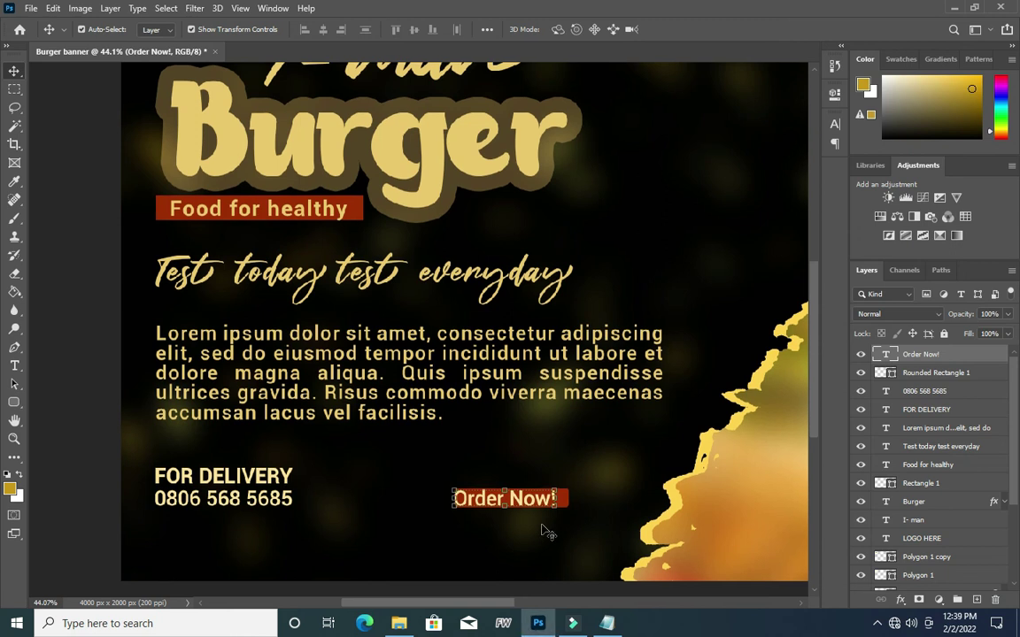
- Scale the "Order Now!" text down to about 85% so it fits inside the red rectangle
scroll(466, 502, "up", 2)
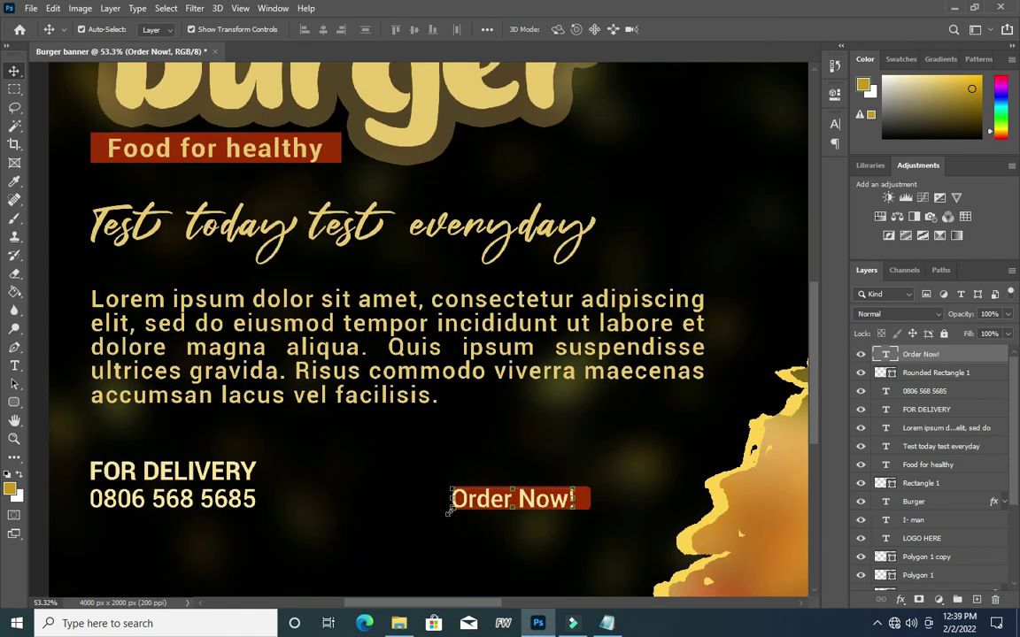
left_click(449, 511)
left_click_drag(449, 510, 468, 503)
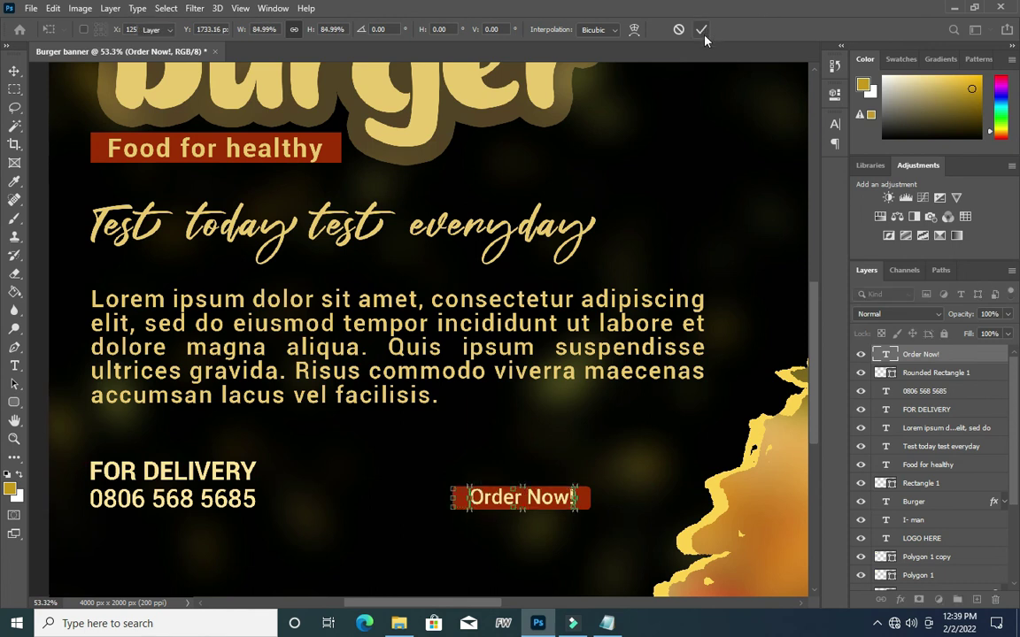
left_click(703, 31)
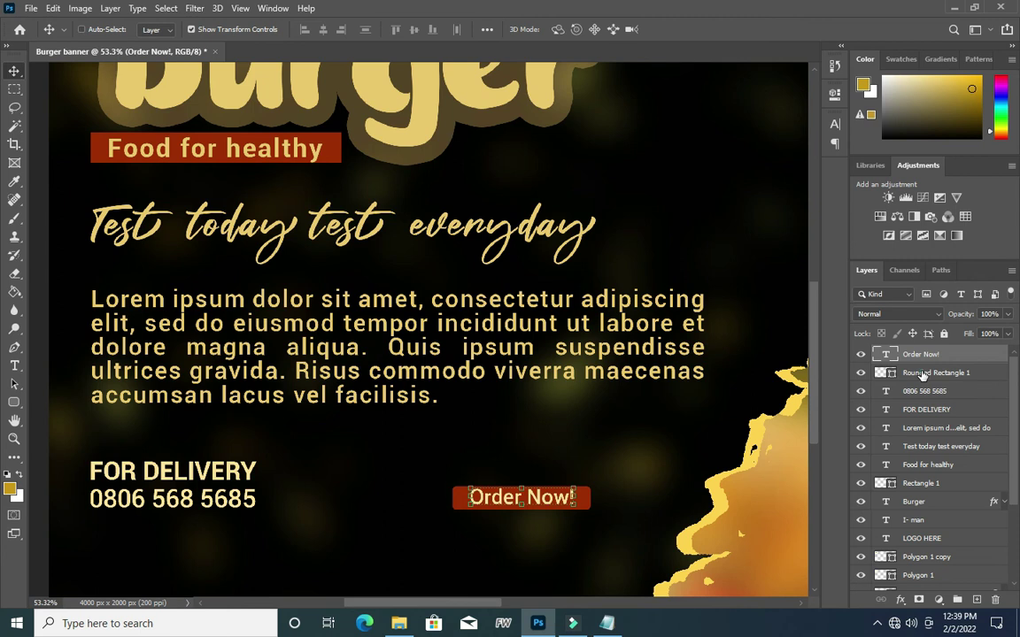
- Align the "Order Now!" text and the rounded rectangle on their vertical and horizontal centers
left_click(923, 376, "ctrl")
left_click(416, 31)
left_click(321, 31)
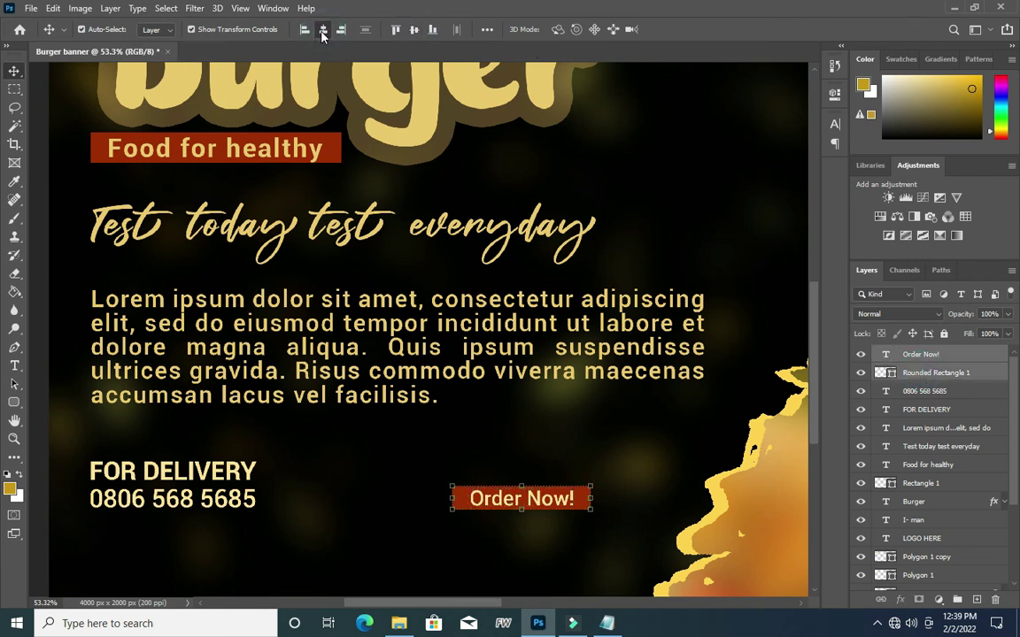
scroll(439, 478, "down", 3)
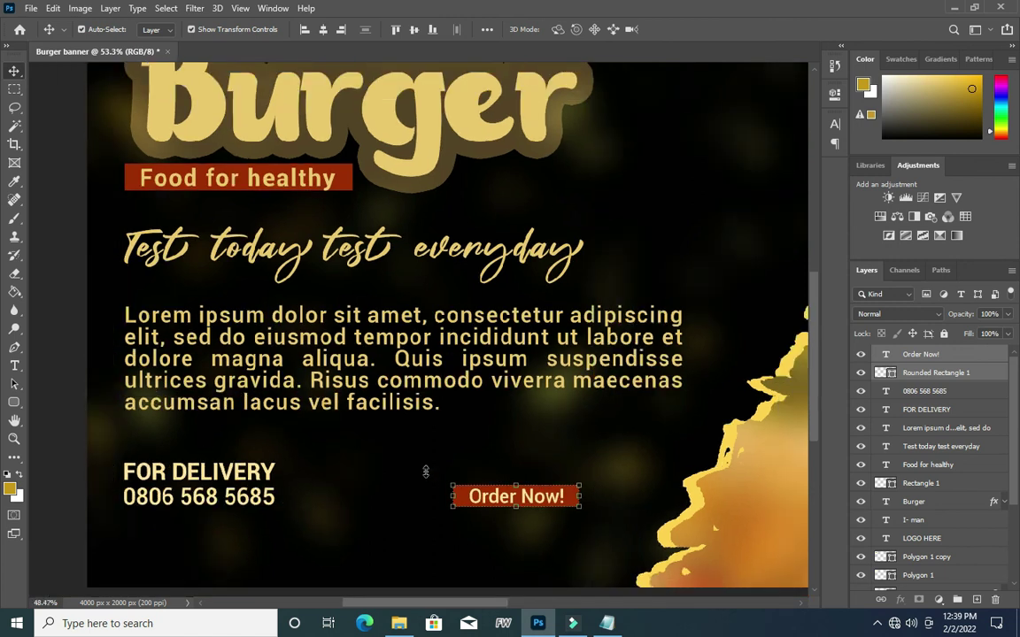
left_click(538, 512)
scroll(537, 511, "down", 2)
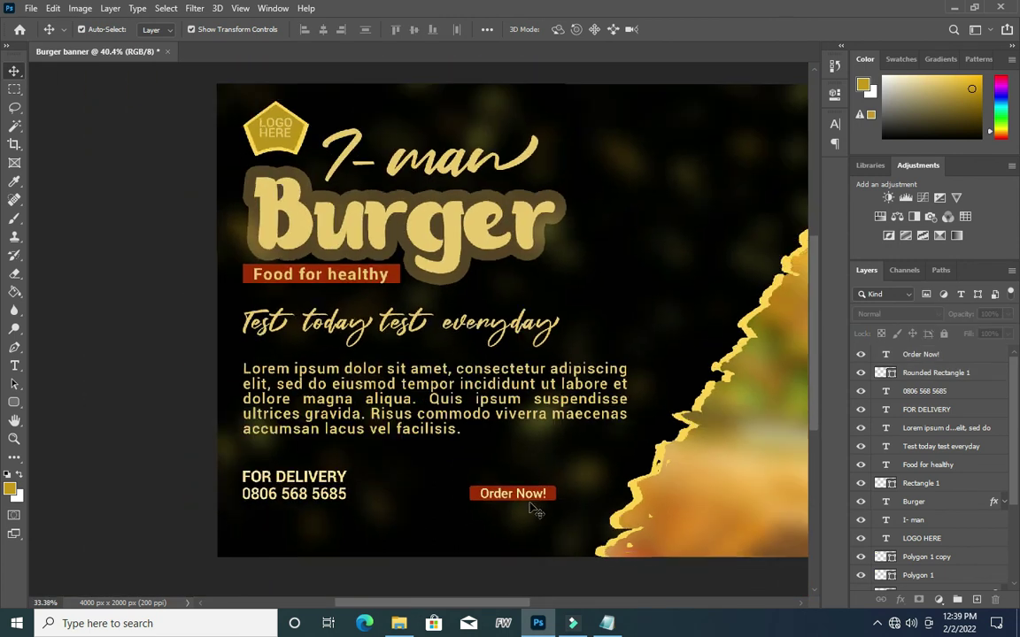
scroll(521, 510, "up", 2)
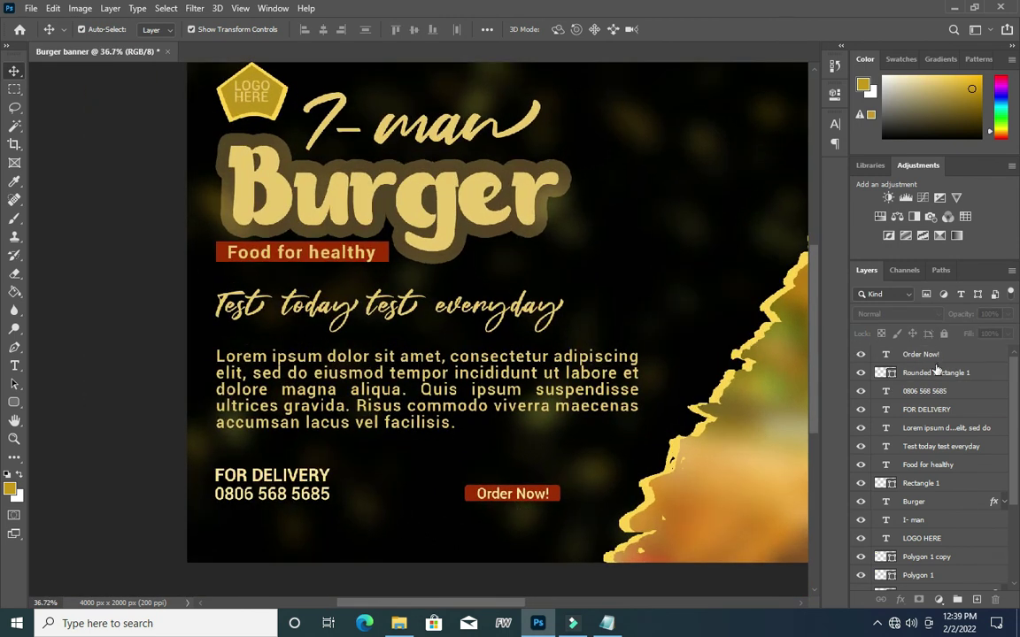
- Group the "Order Now!" text and rounded rectangle layers and name the group "Order now"
left_click(925, 357)
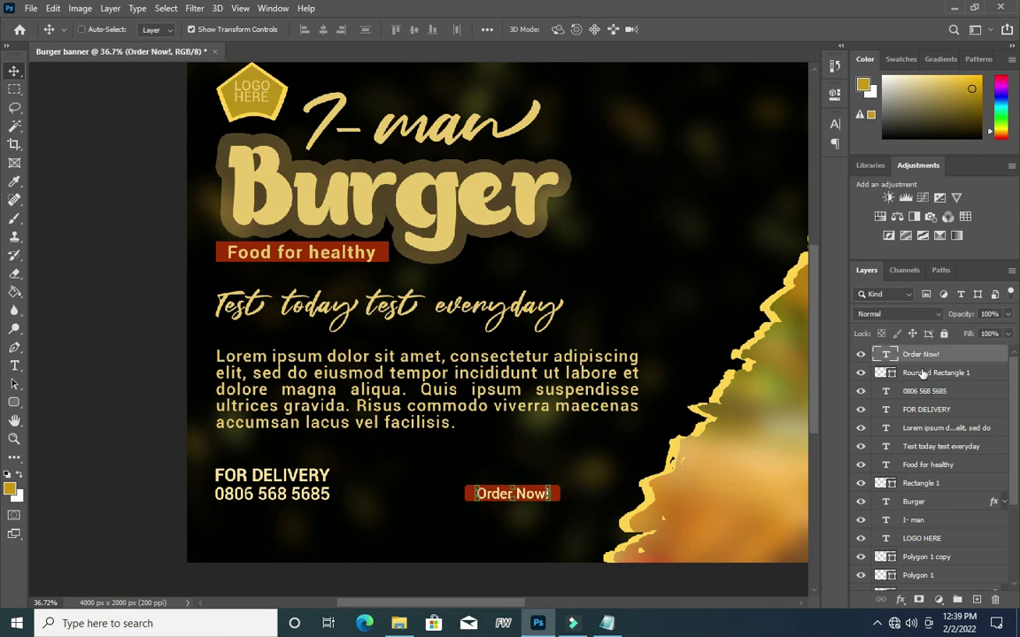
left_click(916, 372, "shift")
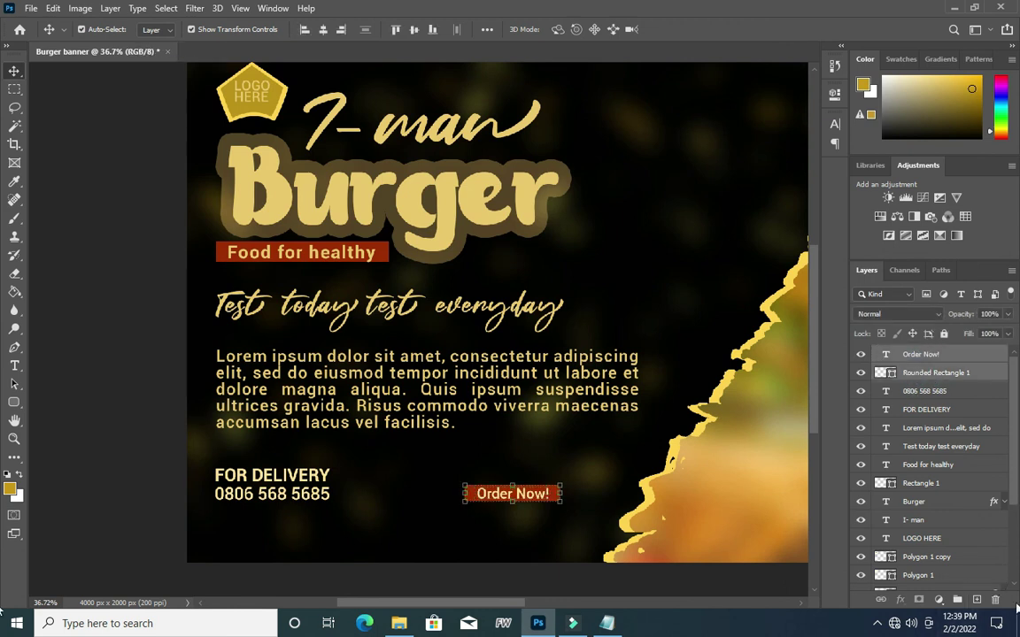
key("ctrl+g")
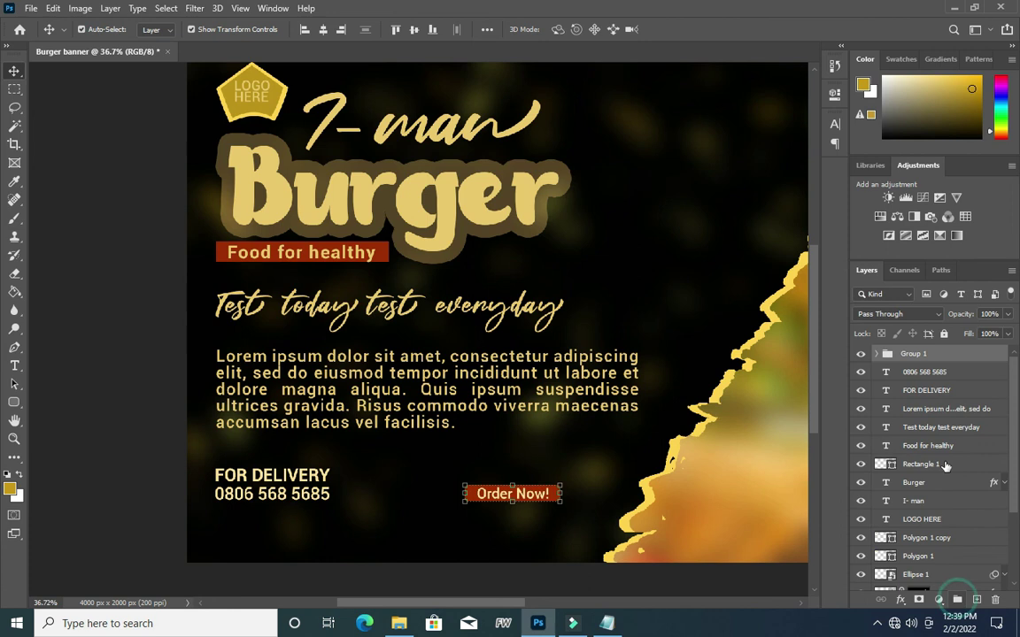
double_click(904, 353)
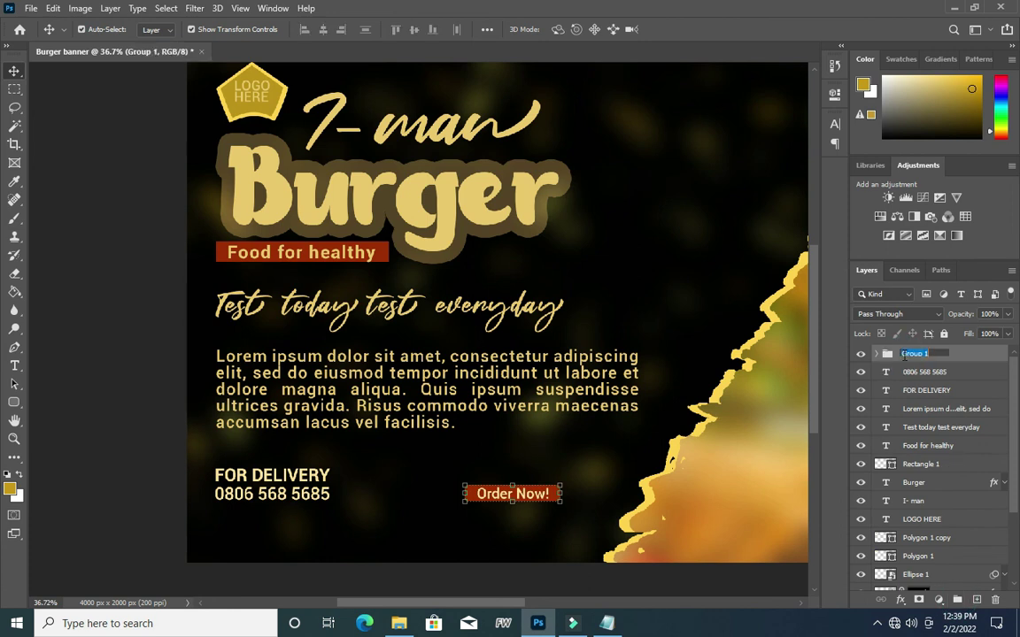
type("Ord")
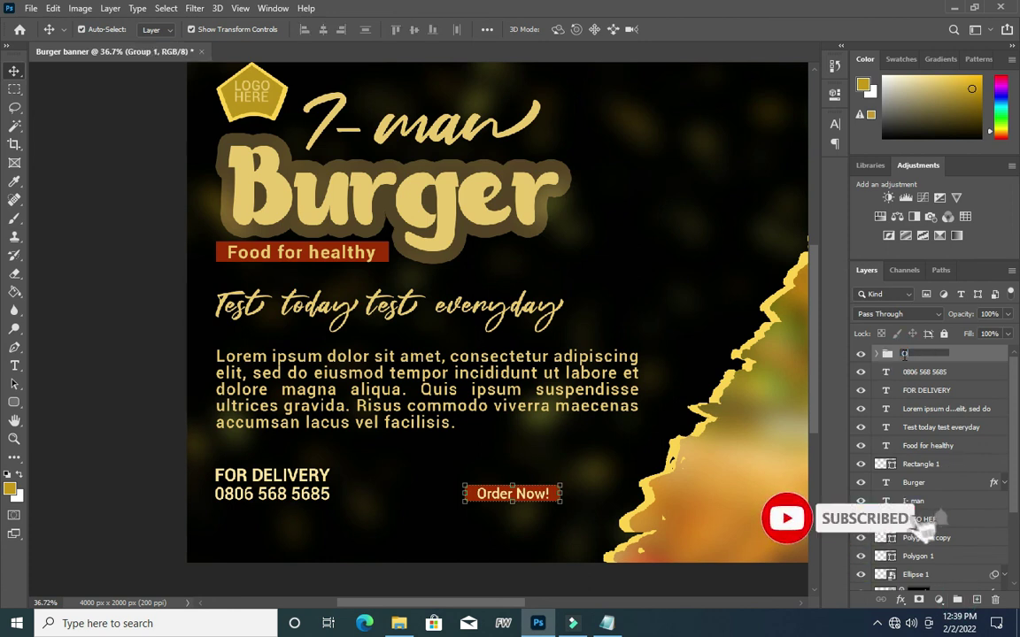
type("er")
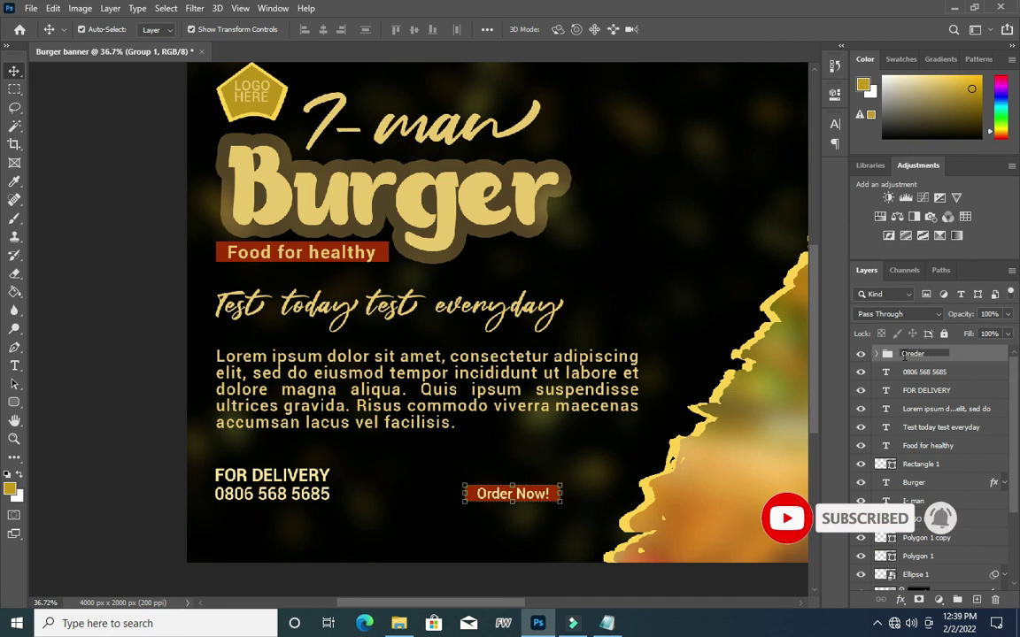
key("BackSpace")
key("BackSpace")
key("BackSpace")
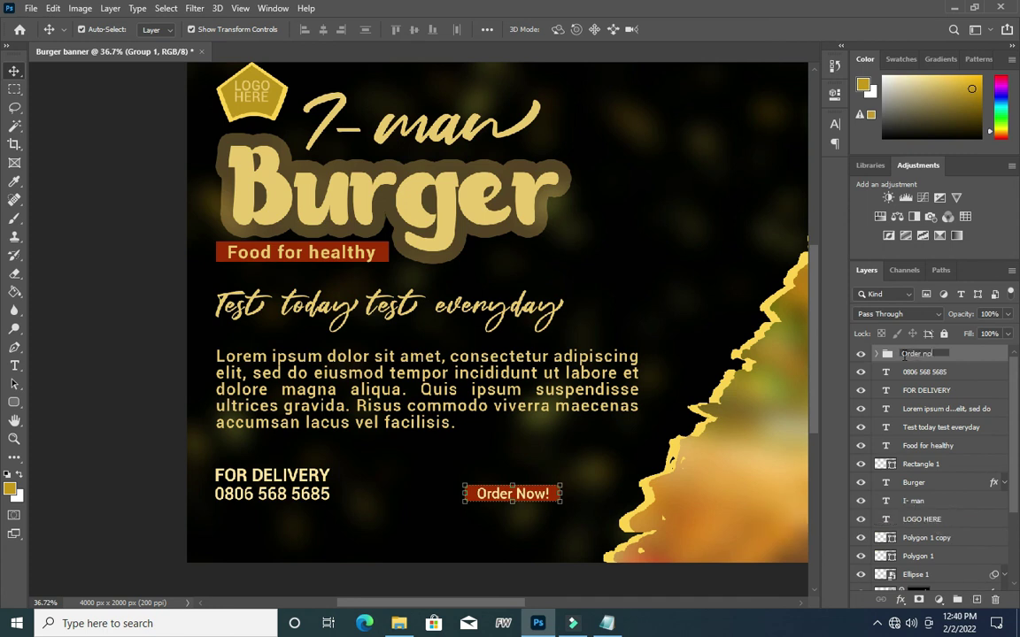
key("Return")
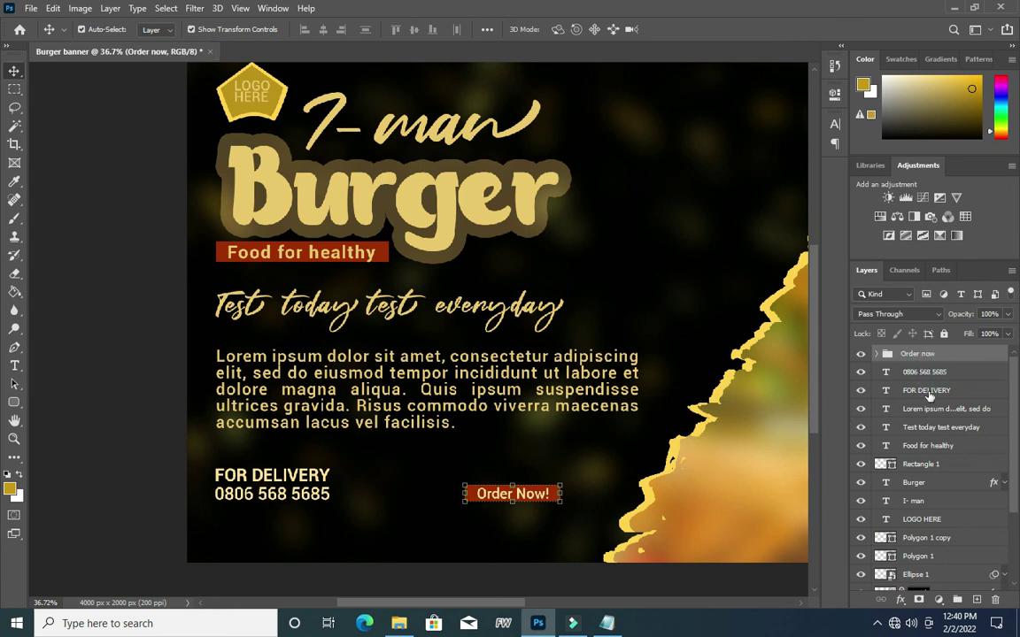
- Group the "FOR DELIVERY" and phone number text layers and name the group "Delivery"
left_click(929, 373)
left_click(929, 393, "shift")
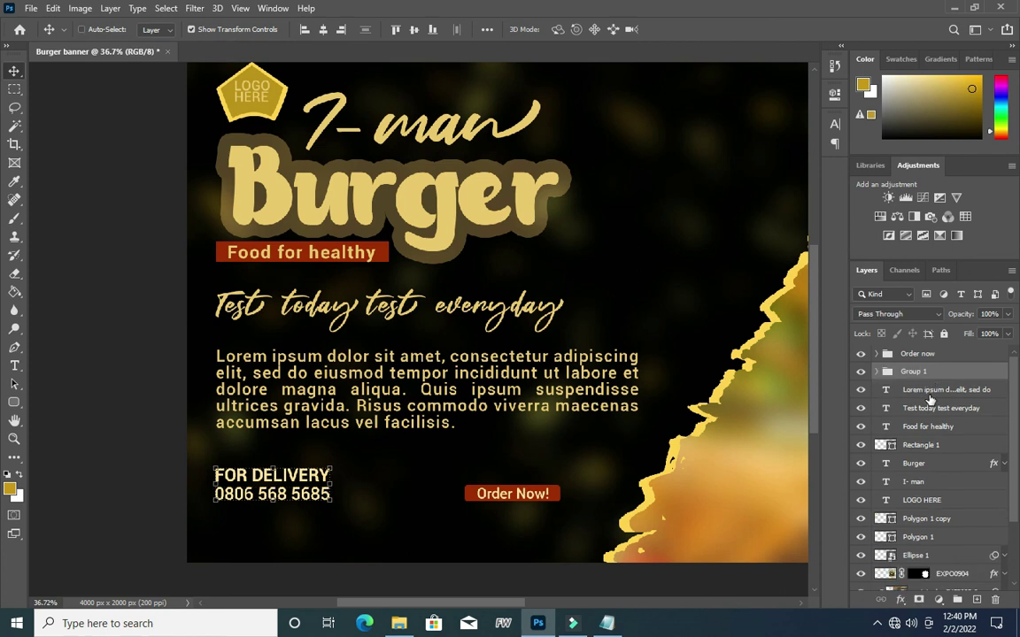
key("ctrl+g")
double_click(913, 372)
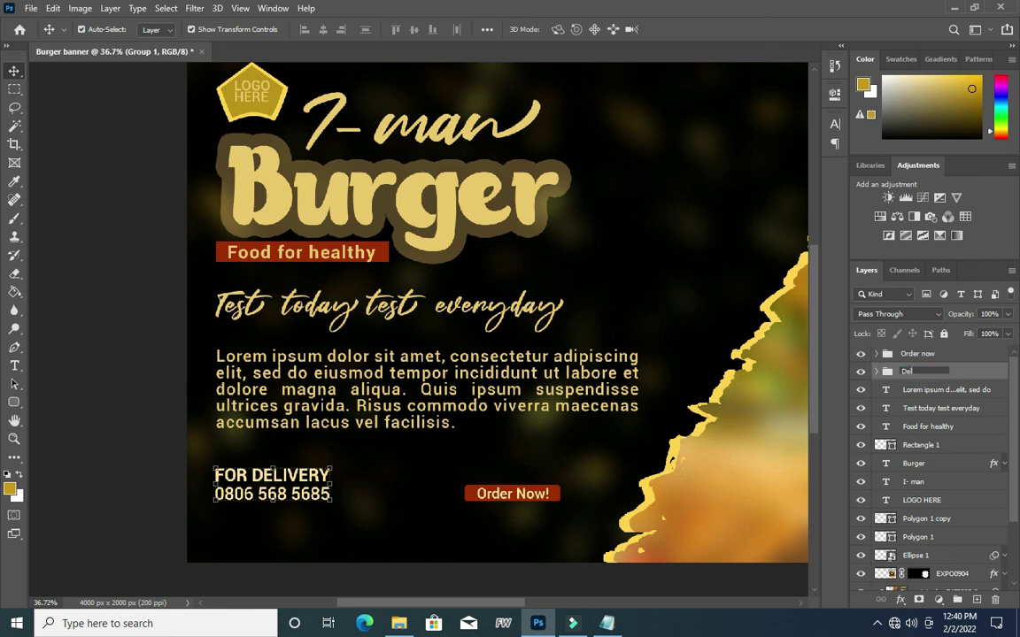
type("Delivery")
key("Return")
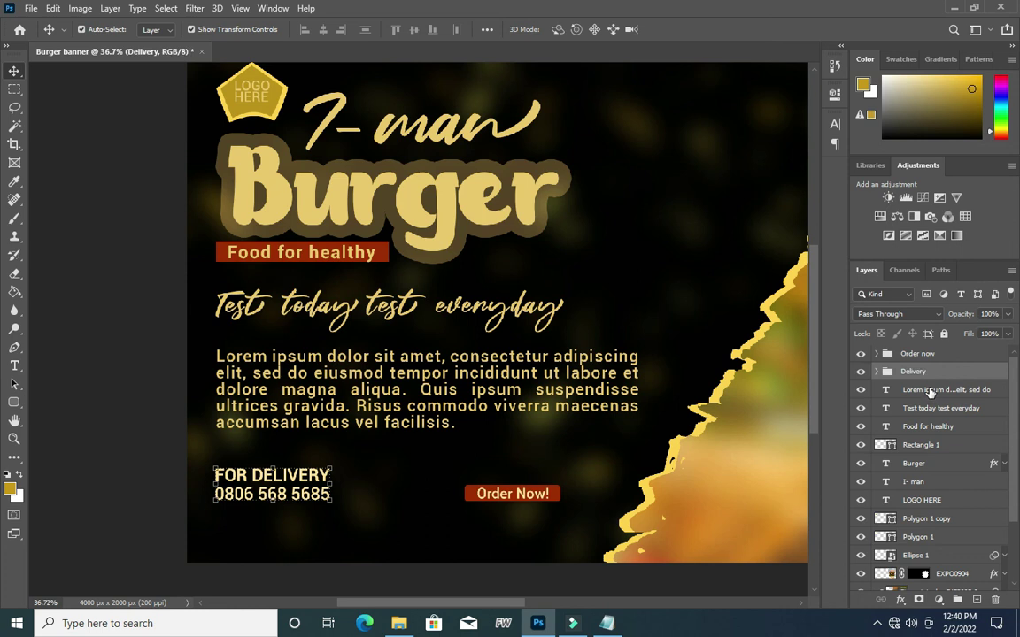
- Group the layers from the Lorem ipsum paragraph through "I- man" and name the group "Text"
left_click(929, 390)
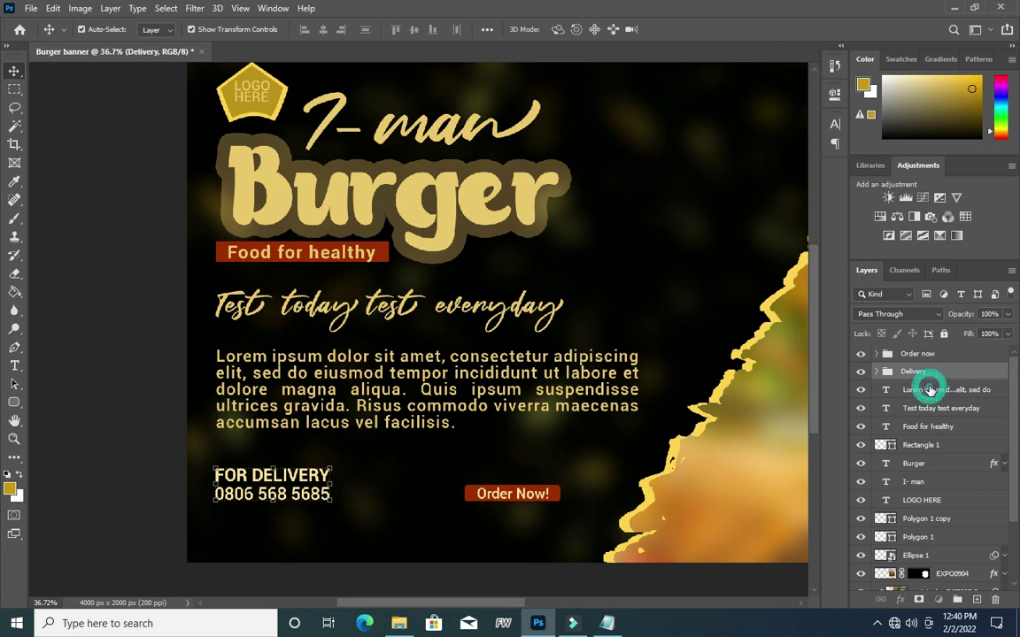
left_click(919, 484, "shift")
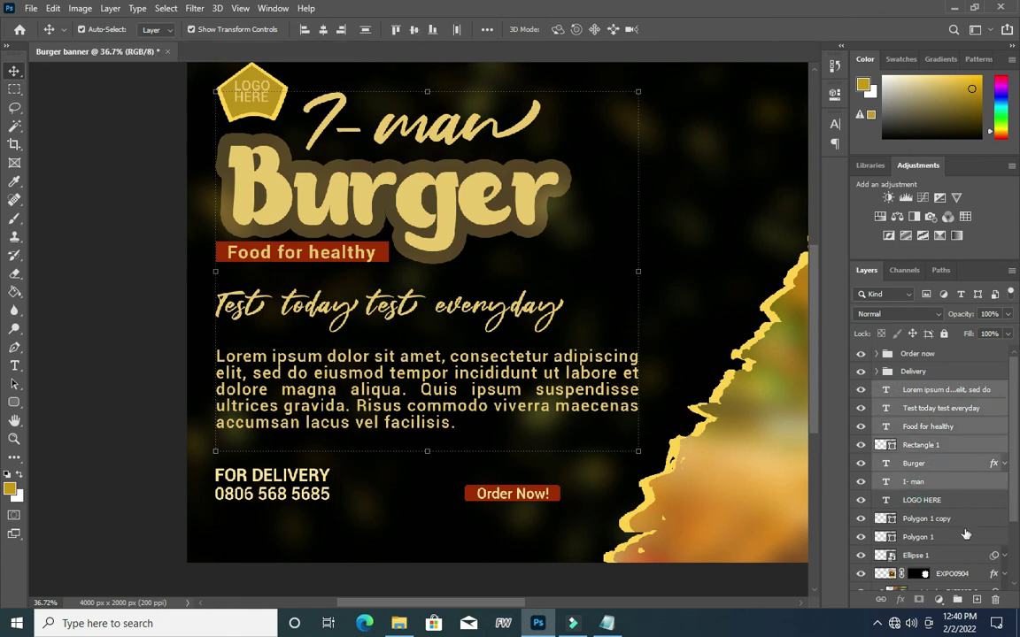
left_click(960, 599)
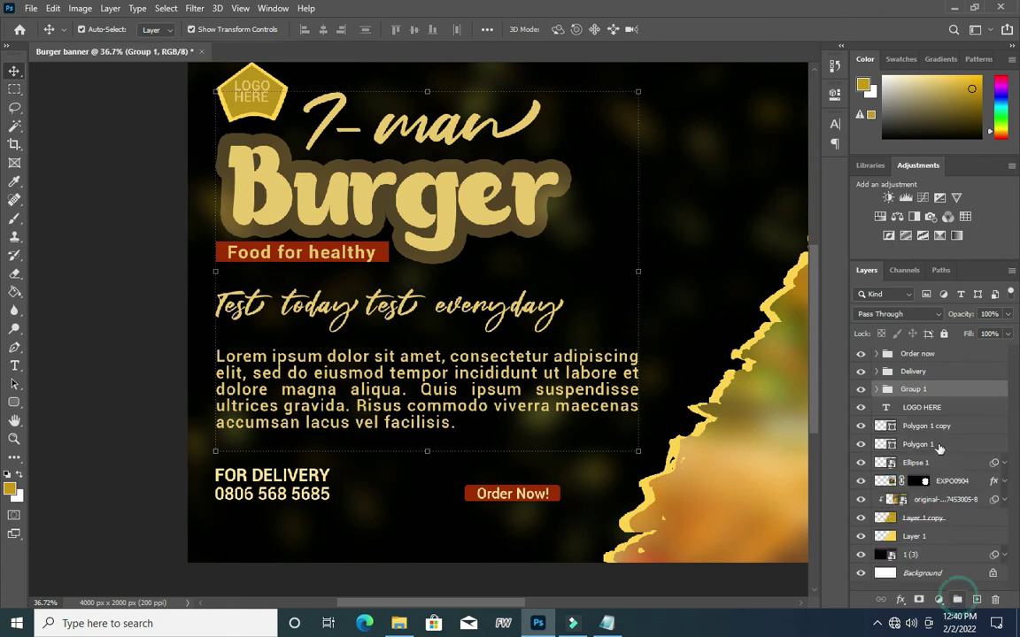
double_click(911, 388)
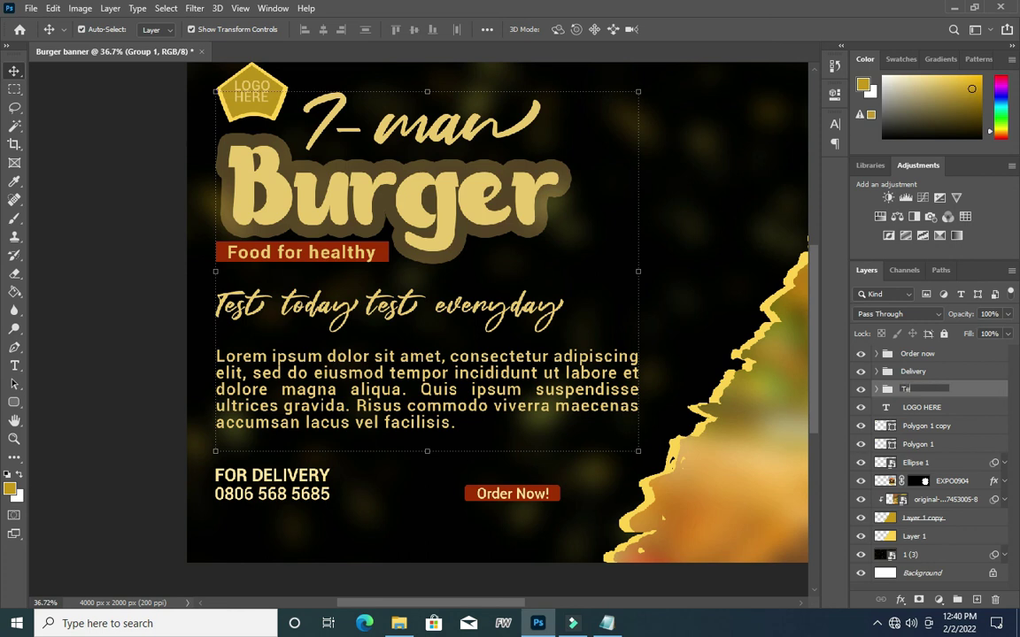
key("Return")
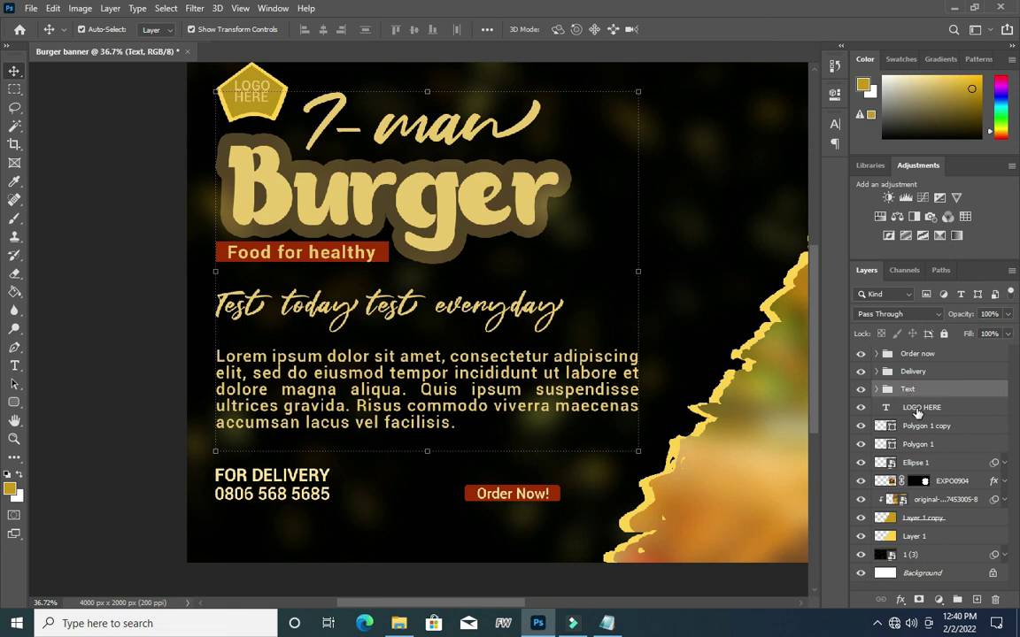
- Group the "LOGO HERE" text with its two polygon layers and name the group "Logo"
left_click(918, 409)
left_click(920, 445, "shift")
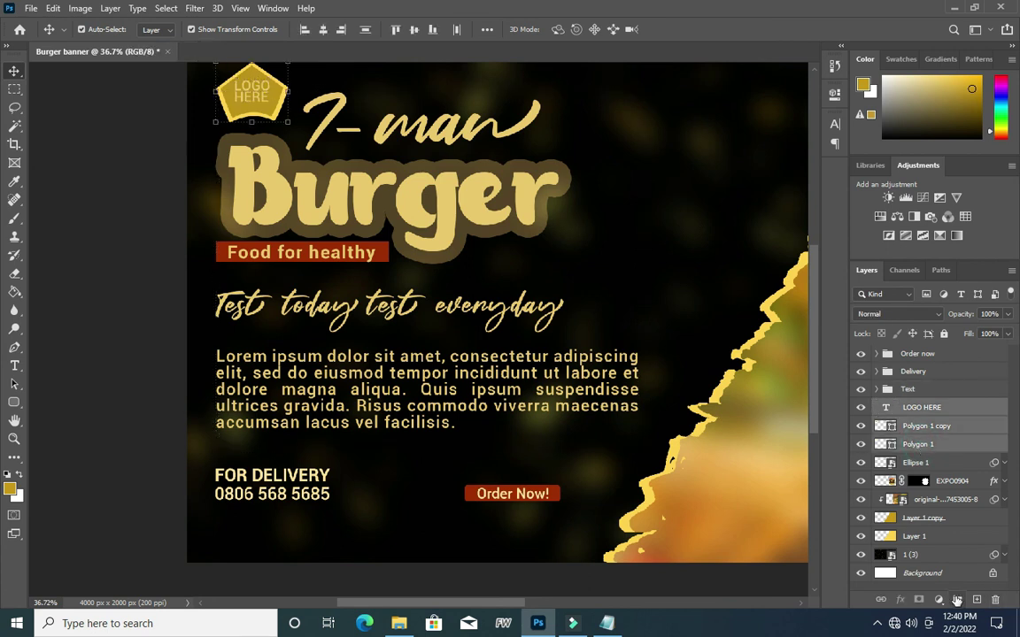
left_click(957, 600)
double_click(915, 406)
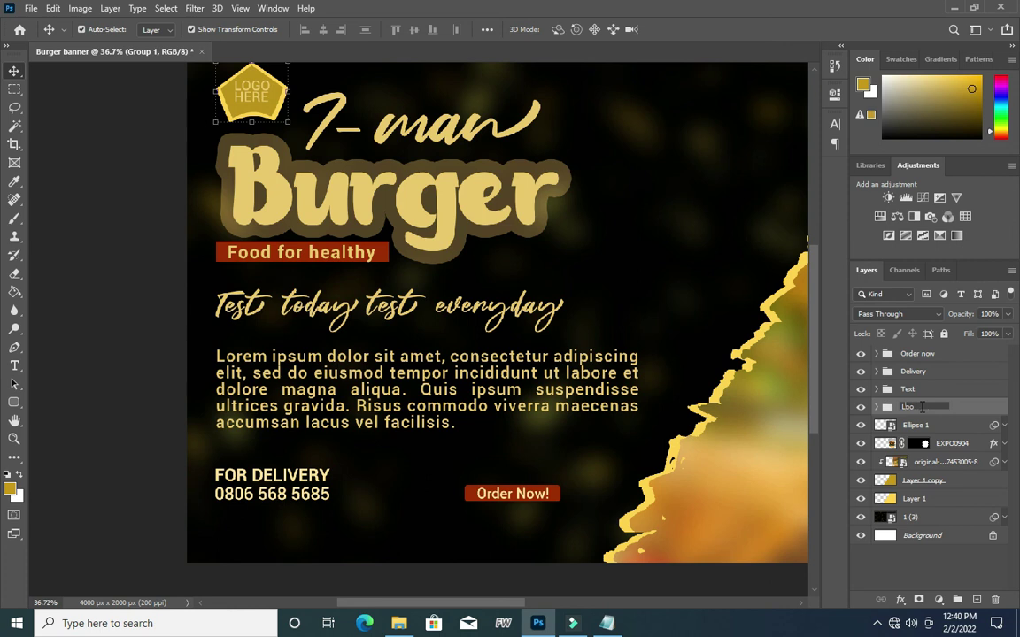
key("Return")
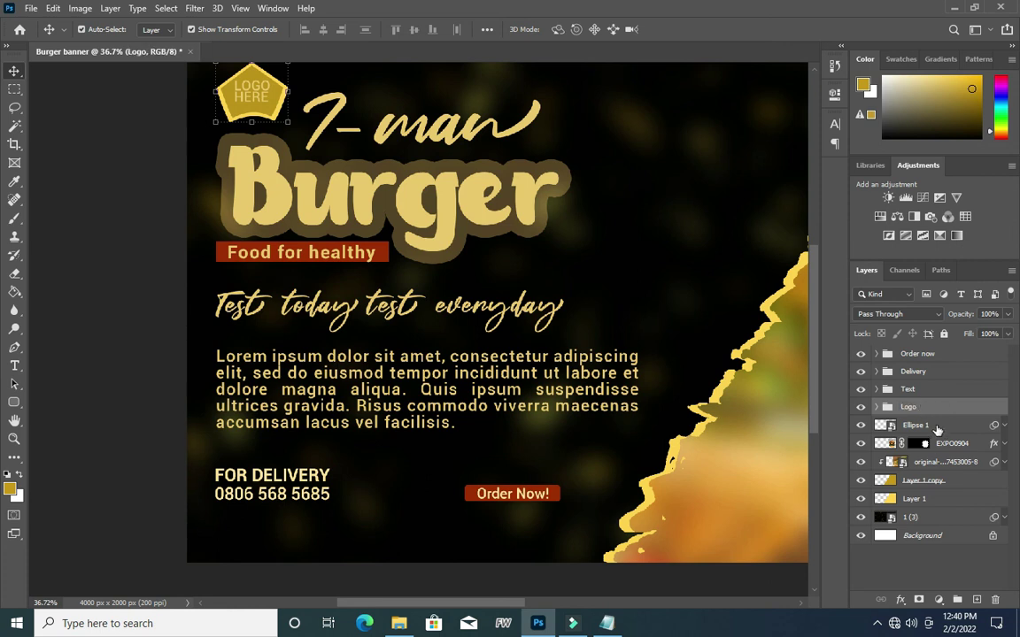
- Group the layers from Ellipse 1 through 1 (3) above the Background and name the group "BG"
left_click(936, 426)
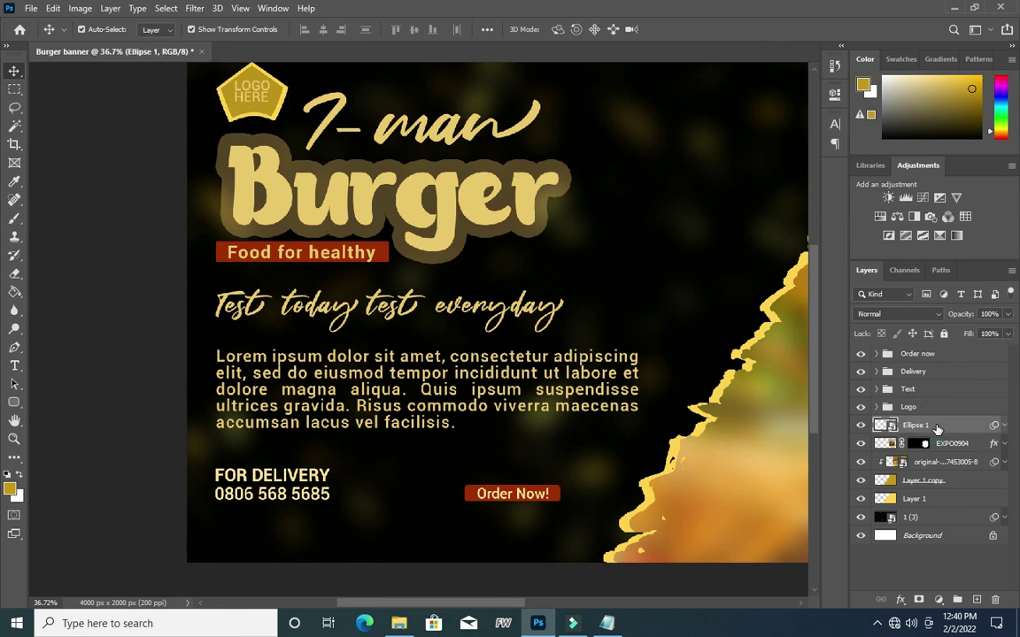
left_click(934, 518, "shift")
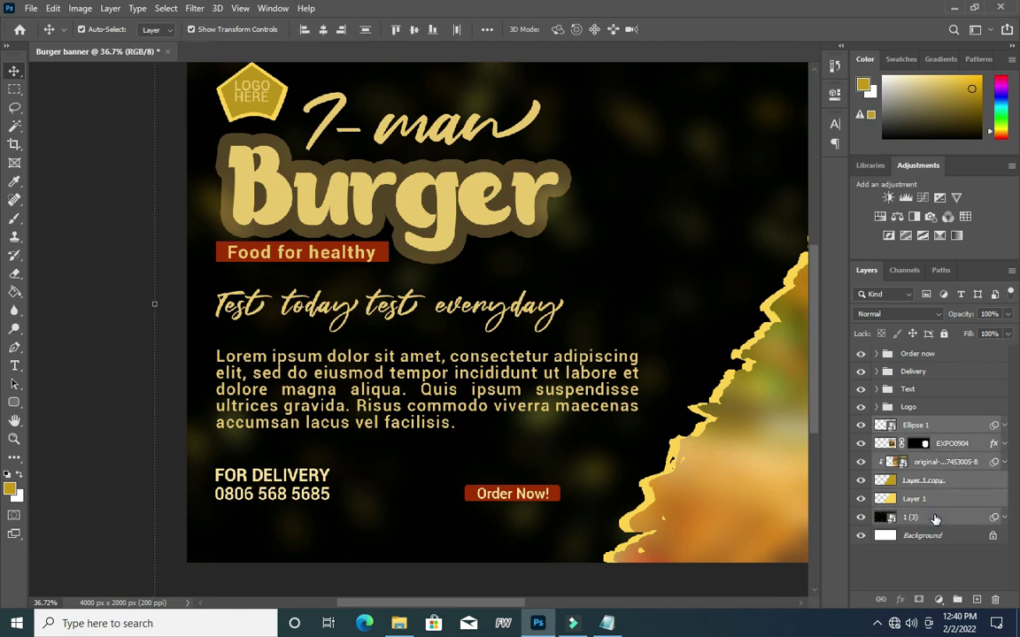
key("ctrl+g")
double_click(914, 424)
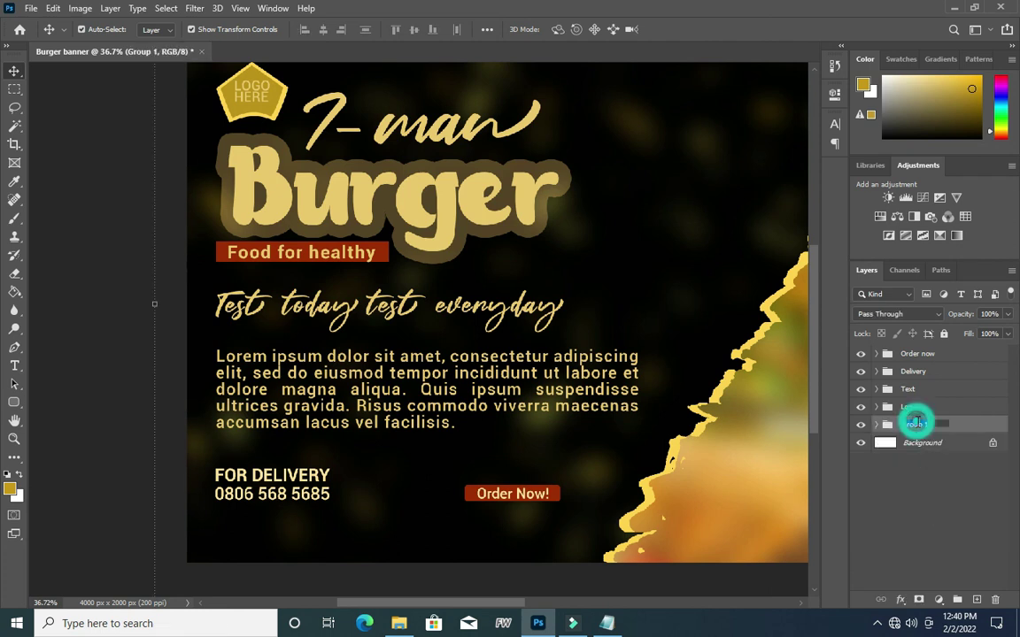
type("BG")
key("Return")
- Readjust the Order now group slightly with Free Transform
scroll(496, 310, "right", 3)
left_click(380, 477)
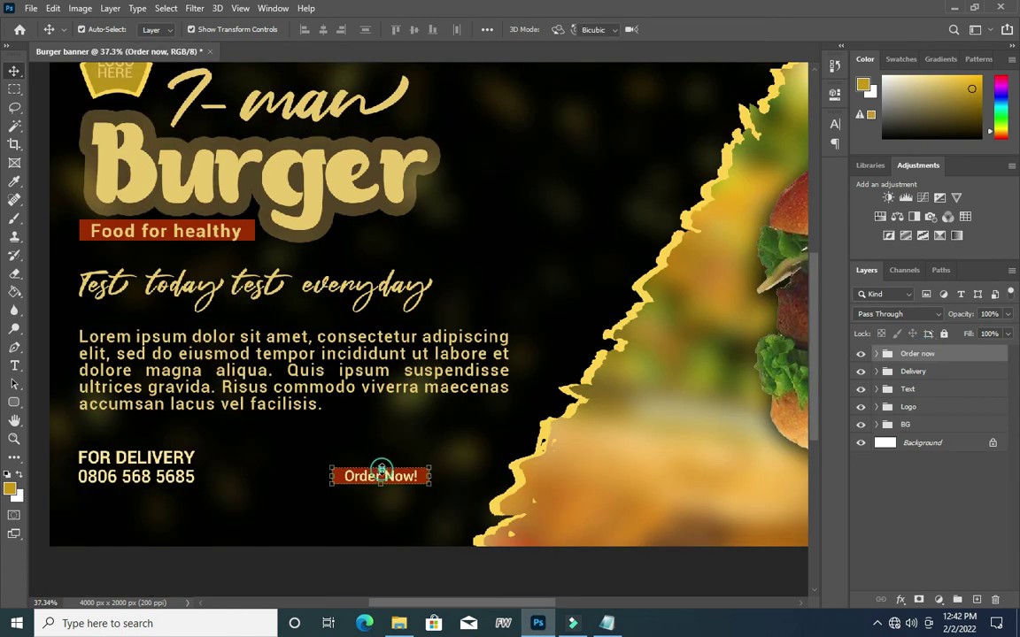
key("ctrl+t")
left_click(699, 31)
- Set the Lorem ipsum paragraph's Roboto font style to Regular
left_click(292, 370)
key("t")
scroll(425, 301, "down", 1)
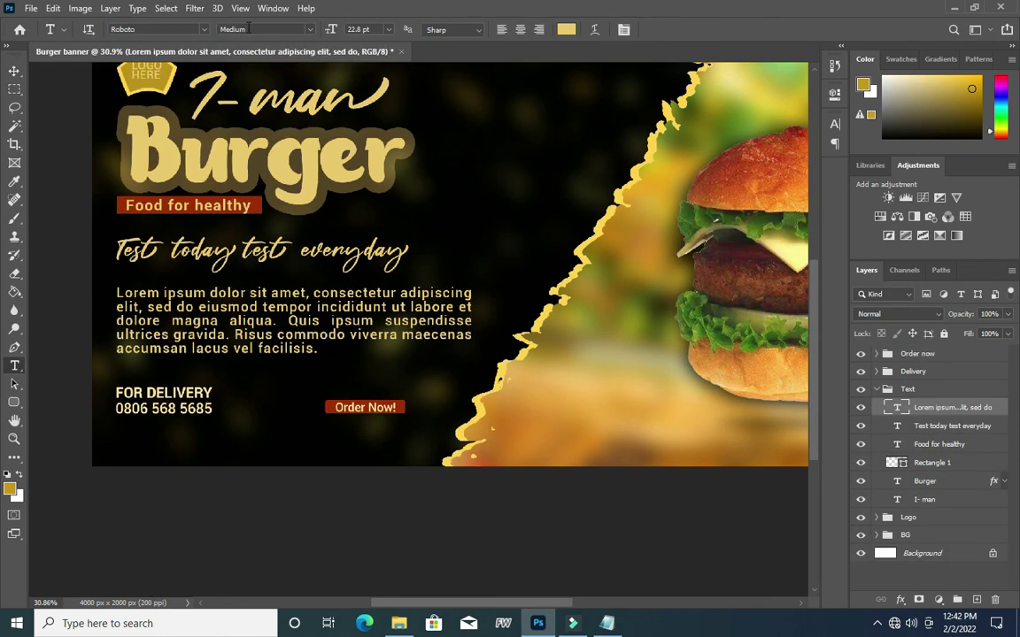
left_click(266, 30)
left_click(244, 133)
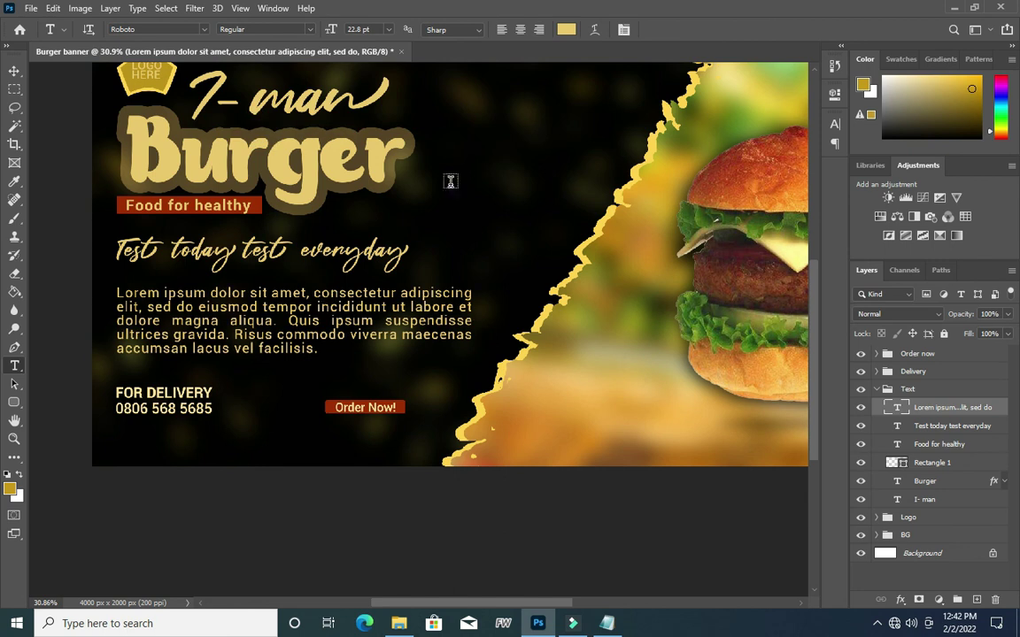
key("v")
- Scale the burger photo and its Ellipse 1 shadow together up to about 115%
scroll(163, 300, "down", 2)
scroll(336, 192, "up", 2)
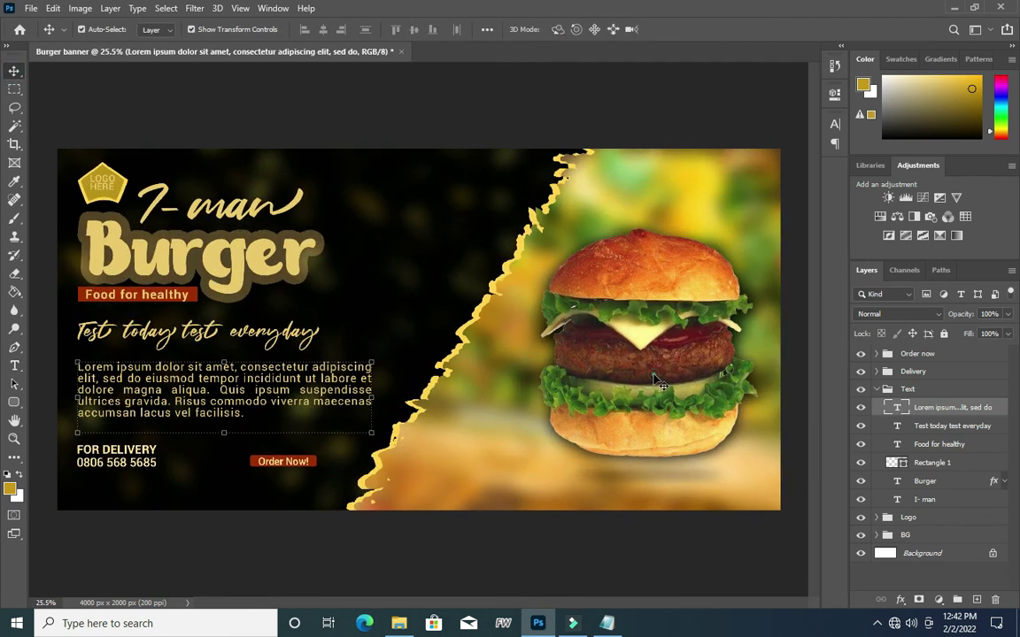
left_click(620, 345)
scroll(935, 531, "down", 1)
left_click(926, 500, "ctrl")
key("ctrl+t")
left_click_drag(522, 491, 511, 502)
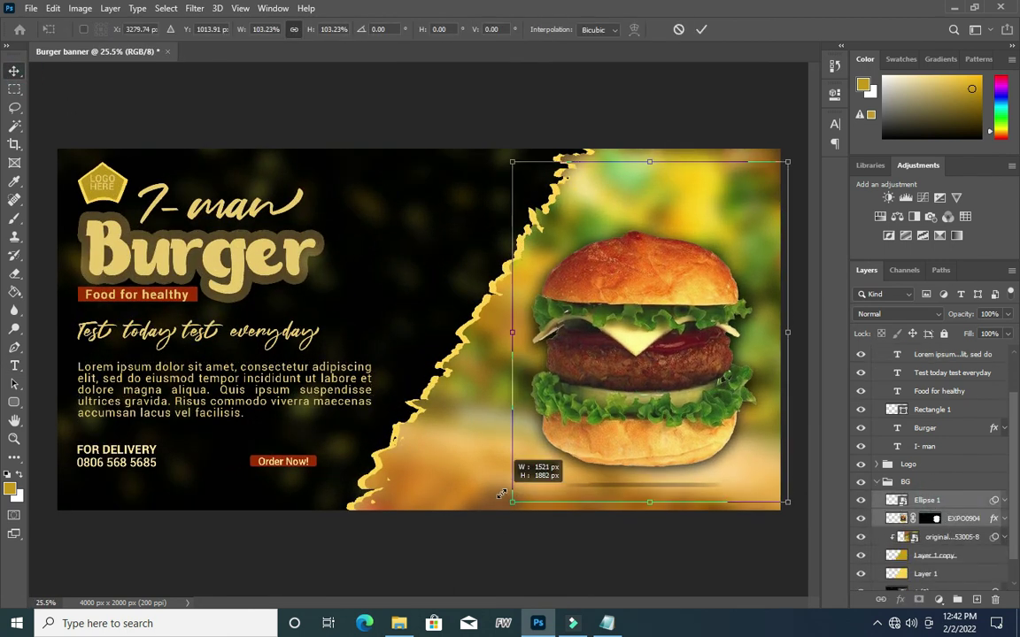
left_click_drag(650, 159, 649, 122)
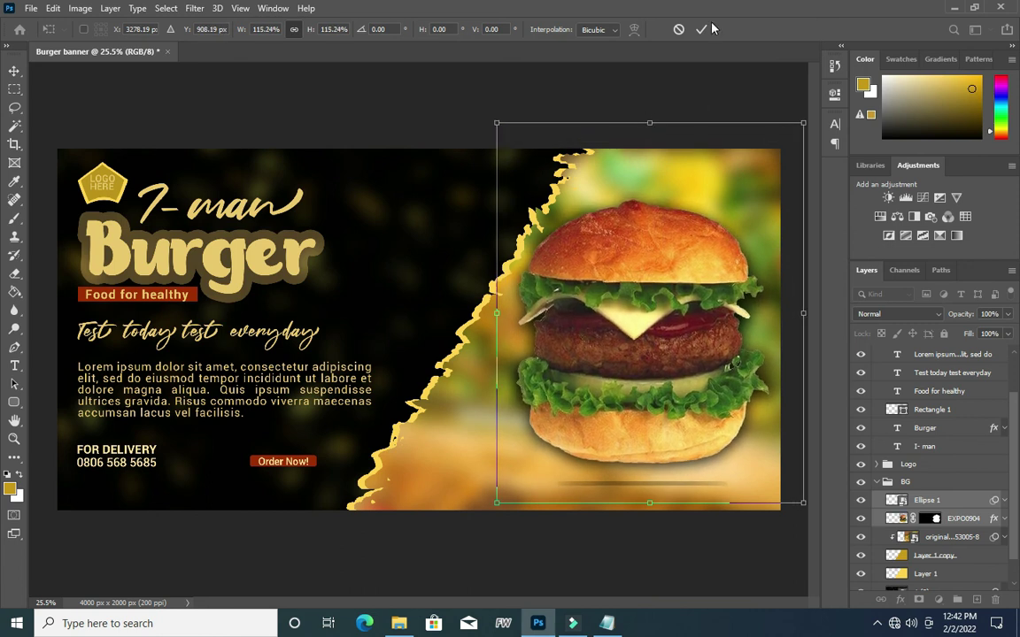
key("Return")
left_click(722, 104)
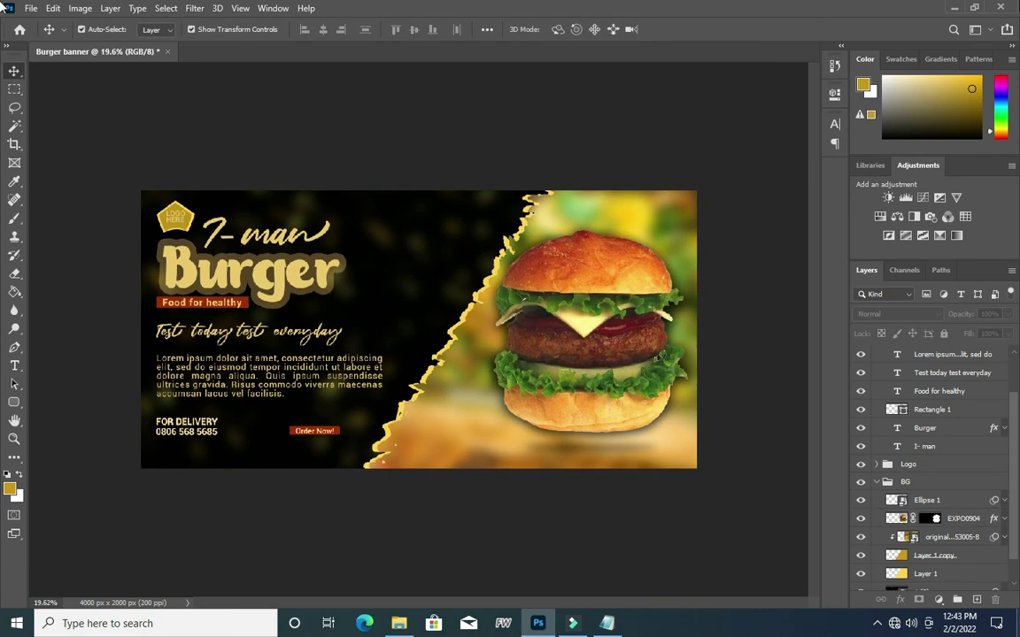
- Change the "Burger" title text to a darker, more saturated gold
scroll(222, 232, "up", 1)
left_click(221, 232)
key("t")
left_click(238, 226)
key("ctrl+a")
left_click(566, 30)
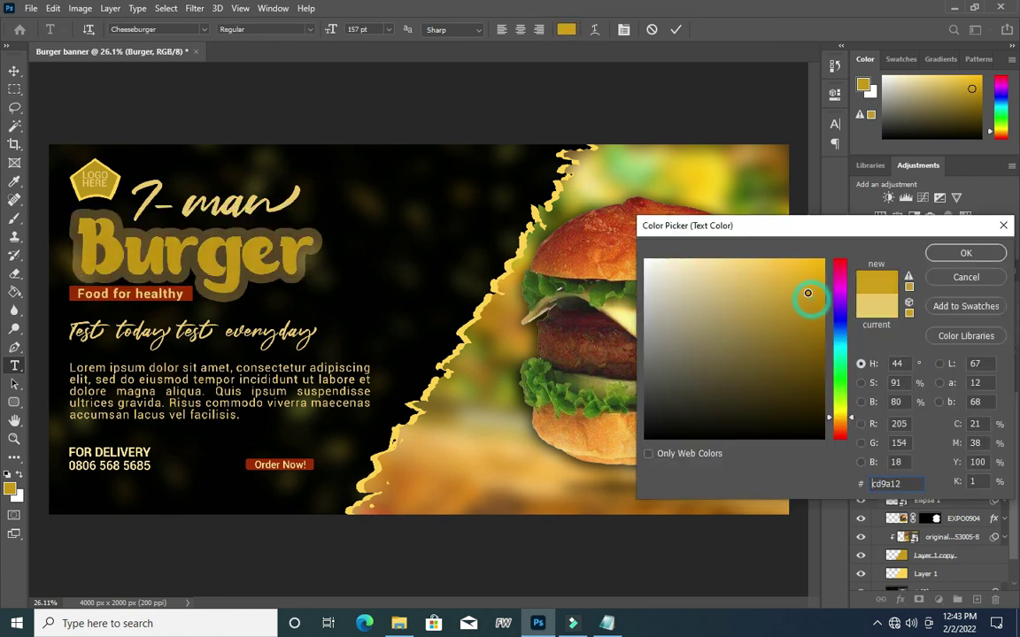
key("Return")
key("ctrl+Return")
- Recolor the "I- man" text to the same darker gold as the "Burger" title
left_click(185, 191, "ctrl")
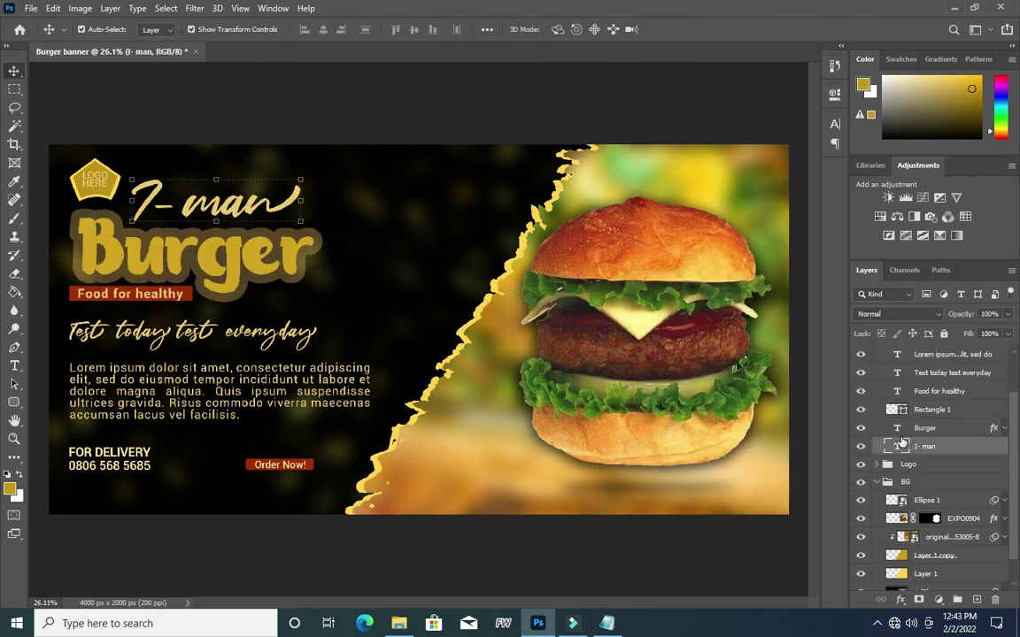
left_click(262, 197)
key("ctrl+a")
left_click(566, 29)
key("Return")
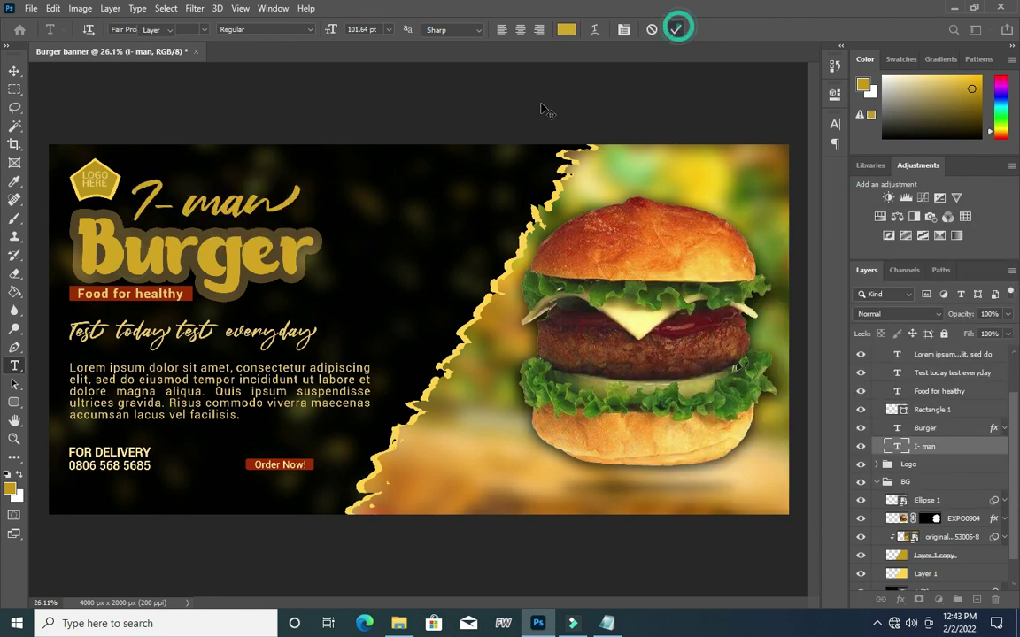
left_click(675, 30)
- Set the color of the "Test today test everyday" tagline to #d4a21a
left_click(898, 378)
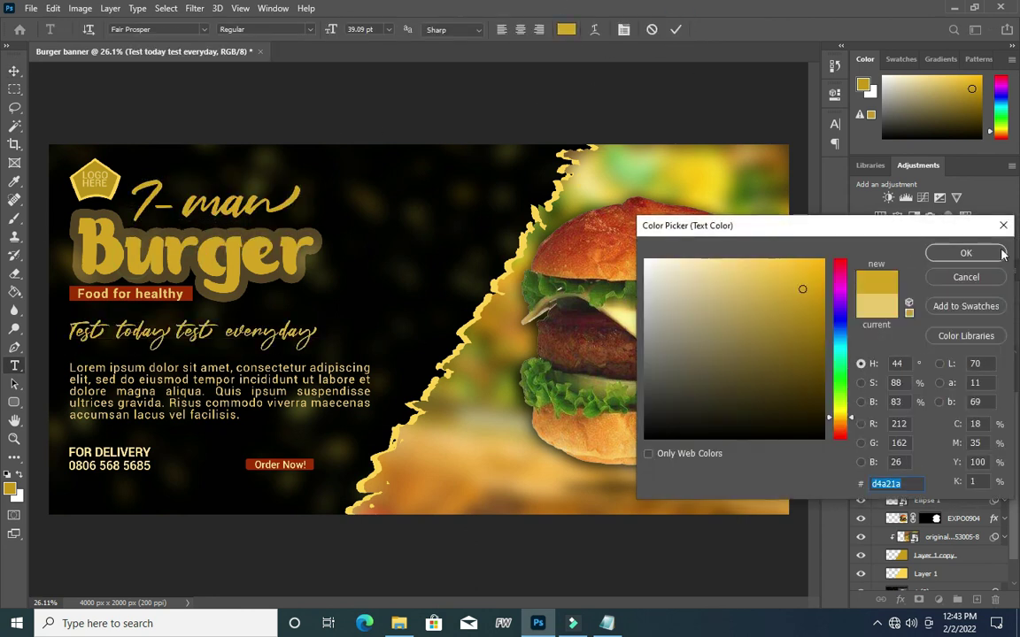
key("Return")
left_click(14, 71)
key("ctrl+0")
scroll(177, 407, "down", 1)
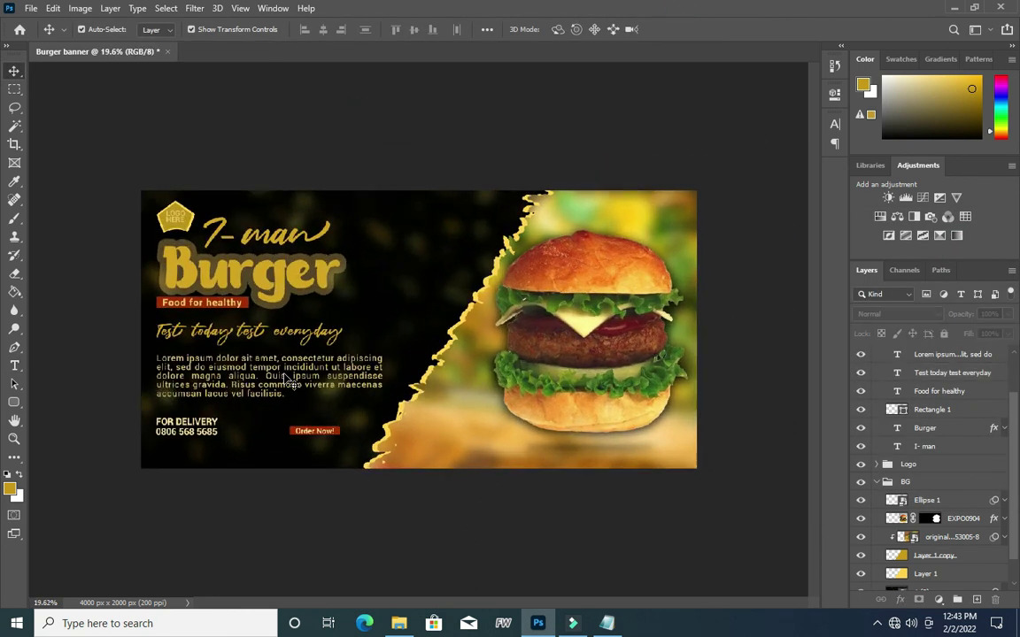
- Set the "FOR DELIVERY" text color to #ebc767, sampled from the Lorem ipsum paragraph
scroll(75, 469, "up", 3)
scroll(76, 469, "down", 3)
scroll(245, 456, "up", 3)
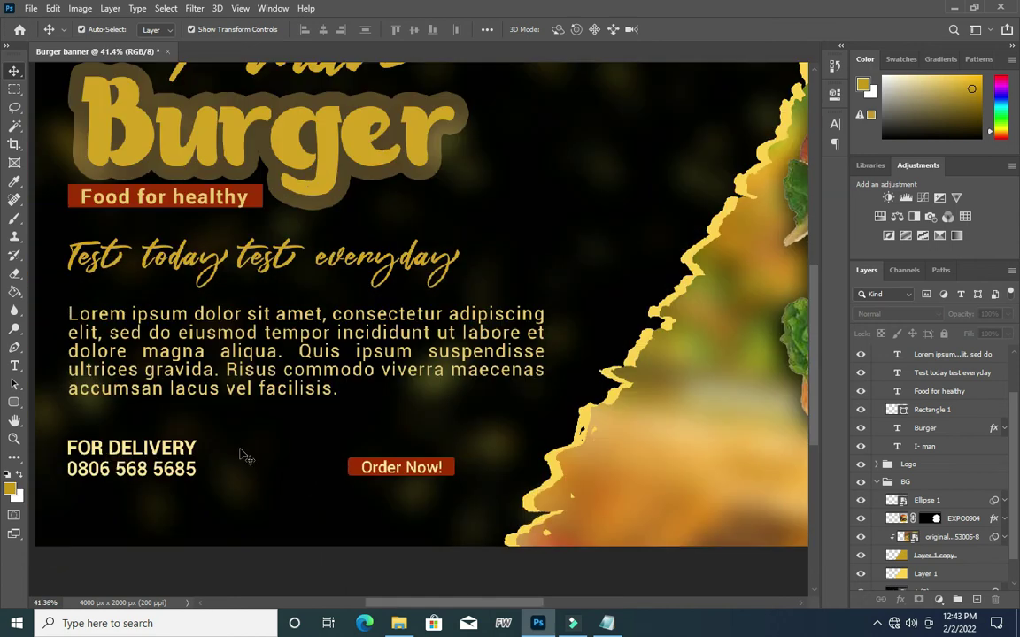
left_click(174, 451)
double_click(897, 354)
left_click(564, 29)
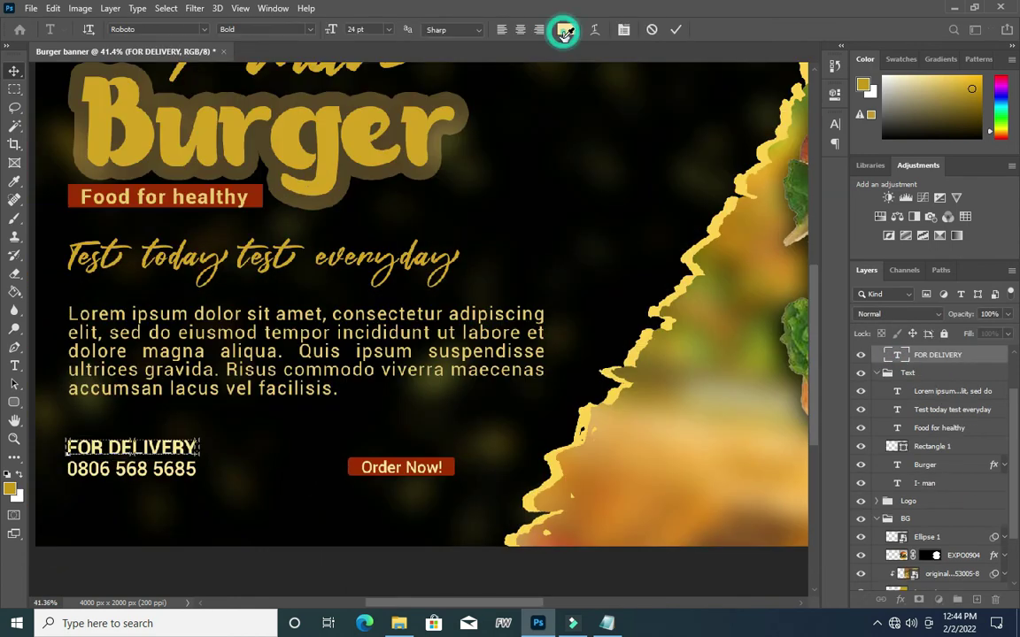
left_click(332, 348)
left_click(298, 312)
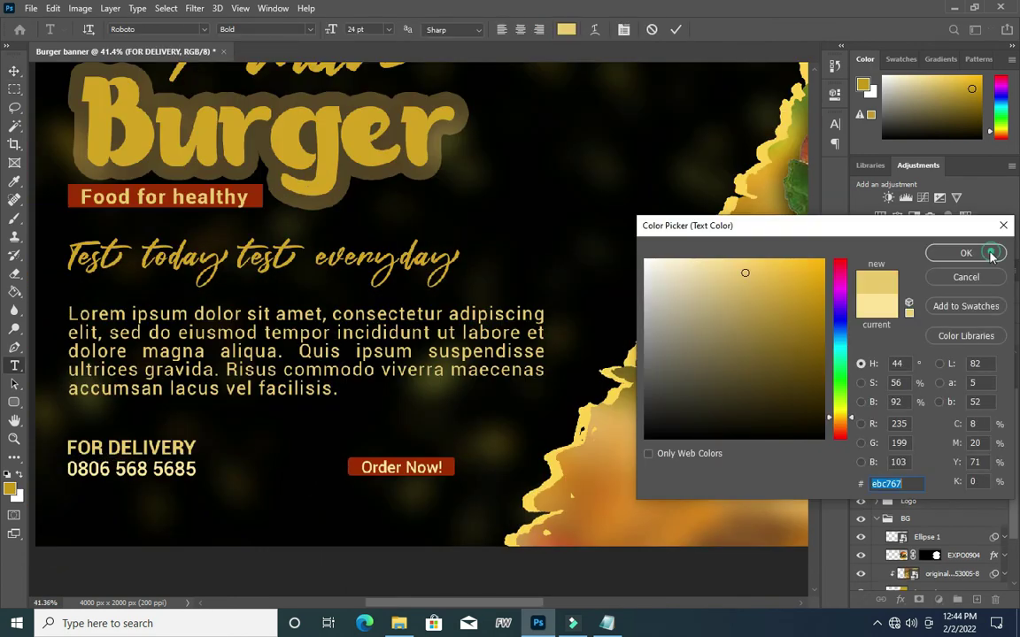
left_click(966, 253)
- Set the delivery phone number text to #ebc767, sampled from the "FOR DELIVERY" text, and deselect it
double_click(897, 389)
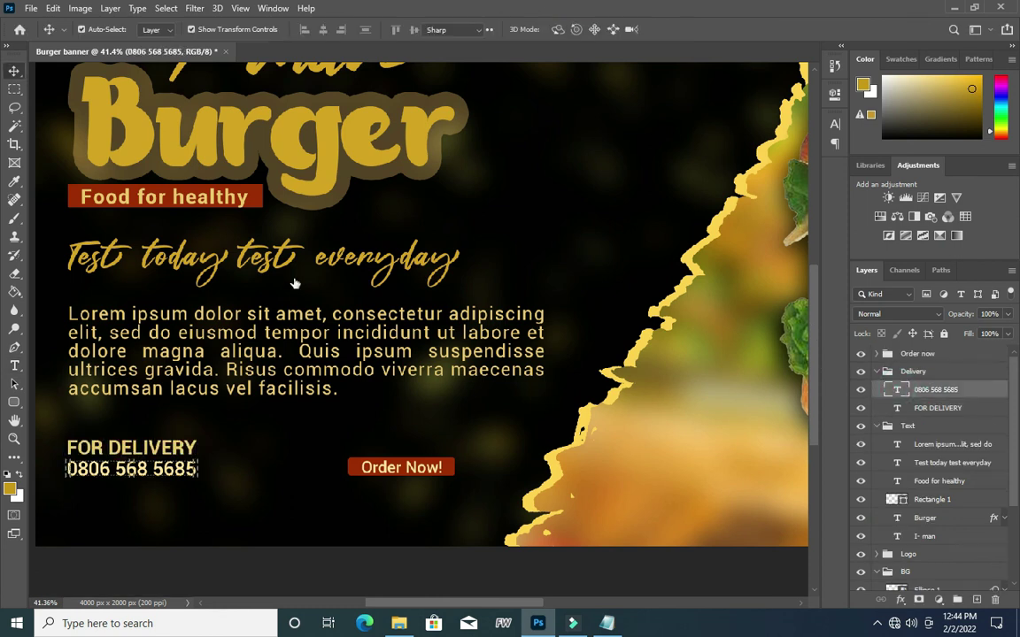
left_click(565, 29)
left_click(98, 416)
left_click(99, 423)
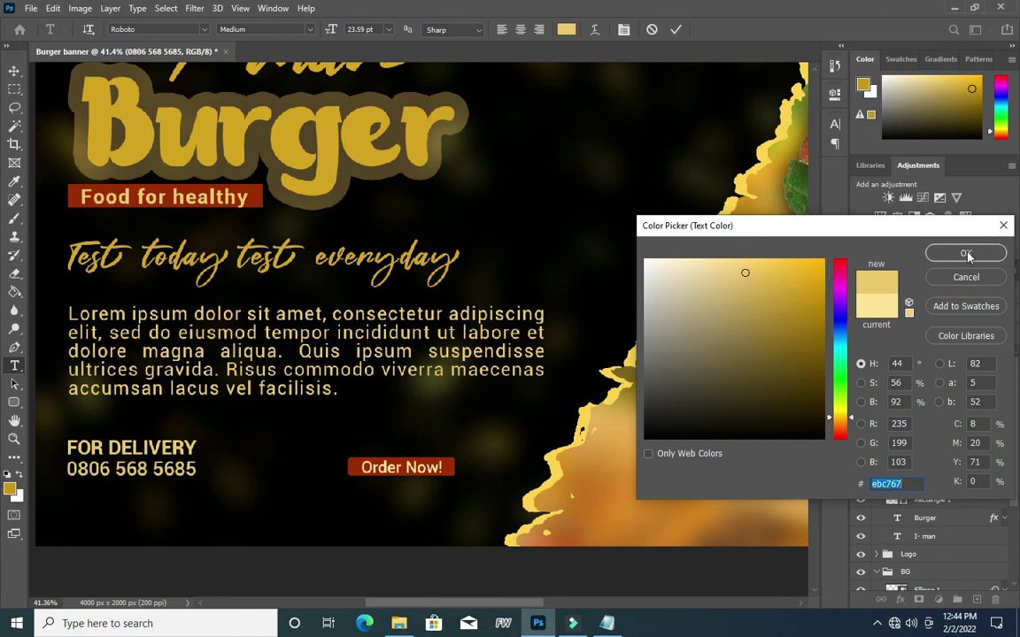
left_click(967, 254)
key("ctrl+Return")
key("v")
key("ctrl+0")
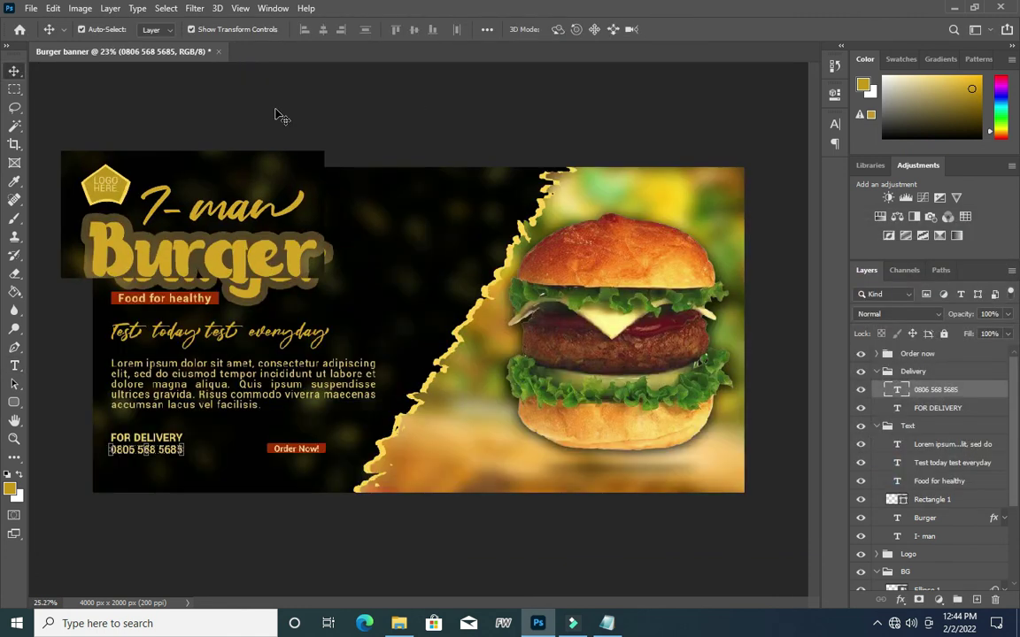
left_click(298, 123)
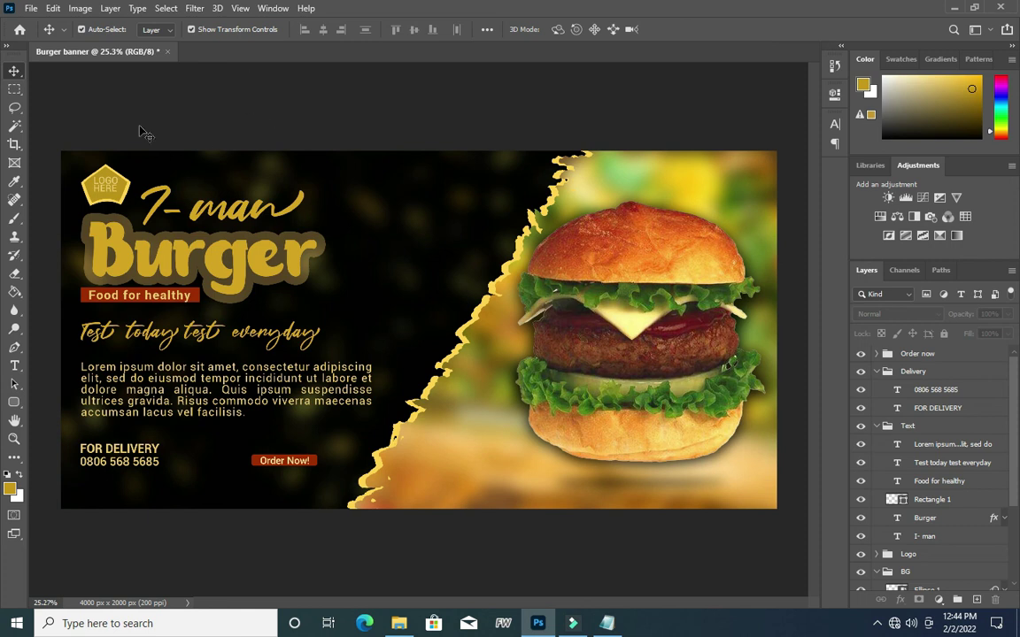
- Place the Element-1 file from File Explorer into the banner as a small accent beside the end of "I- man"
scroll(139, 131, "up", 1)
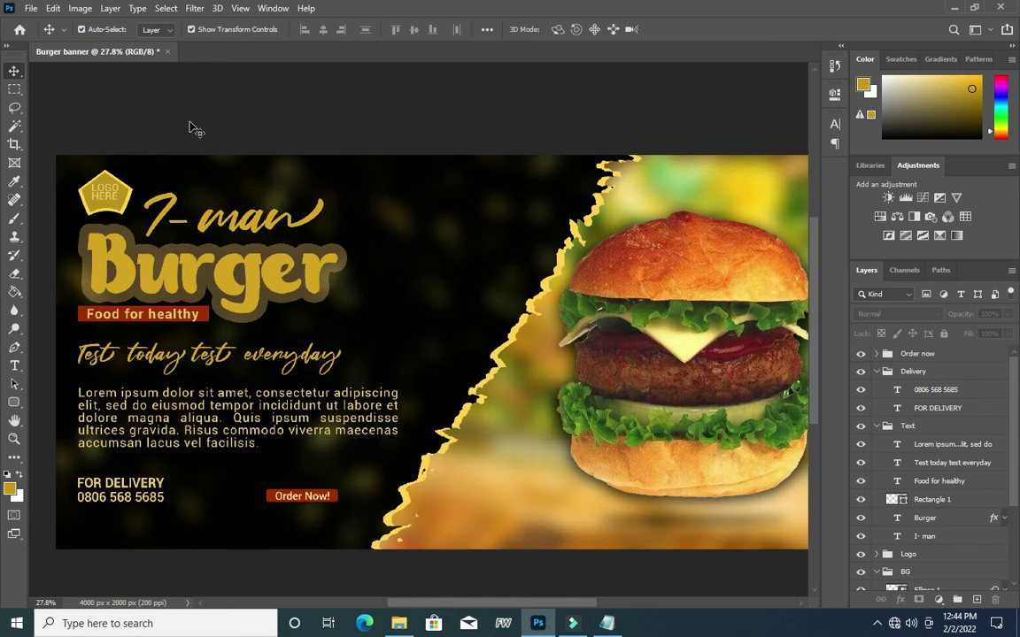
left_click(398, 623)
left_click_drag(625, 270, 406, 160)
scroll(373, 202, "up", 2)
left_click_drag(352, 190, 363, 196)
key("Return")
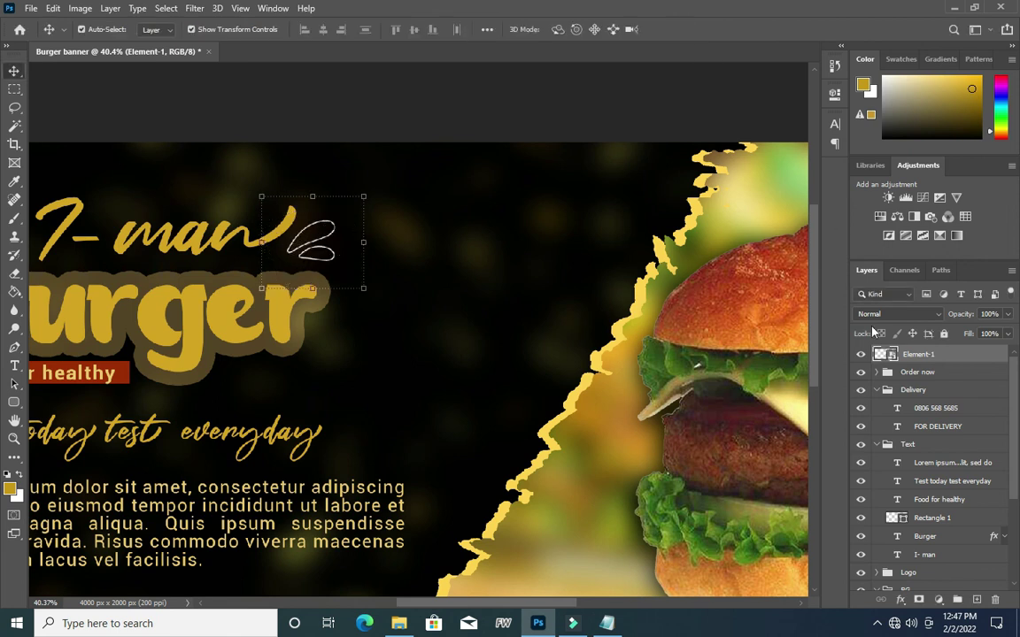
- Recolor the Element-1 accent with a gold Color Overlay inside its smart object, then save and close that file
double_click(891, 354)
double_click(947, 357)
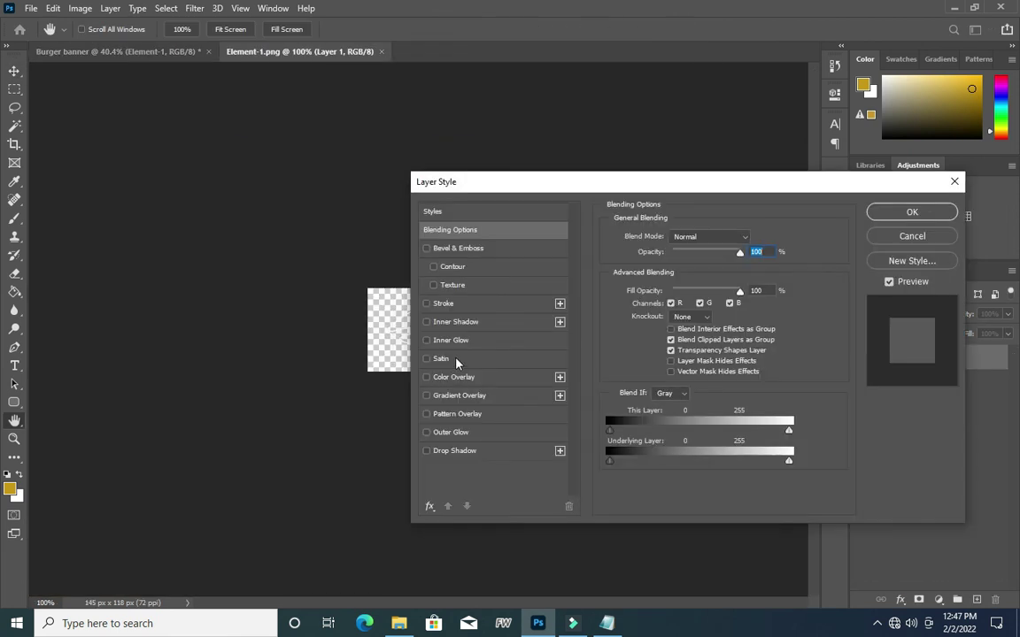
left_click(453, 377)
left_click(750, 237)
left_click(964, 253)
left_click(912, 212)
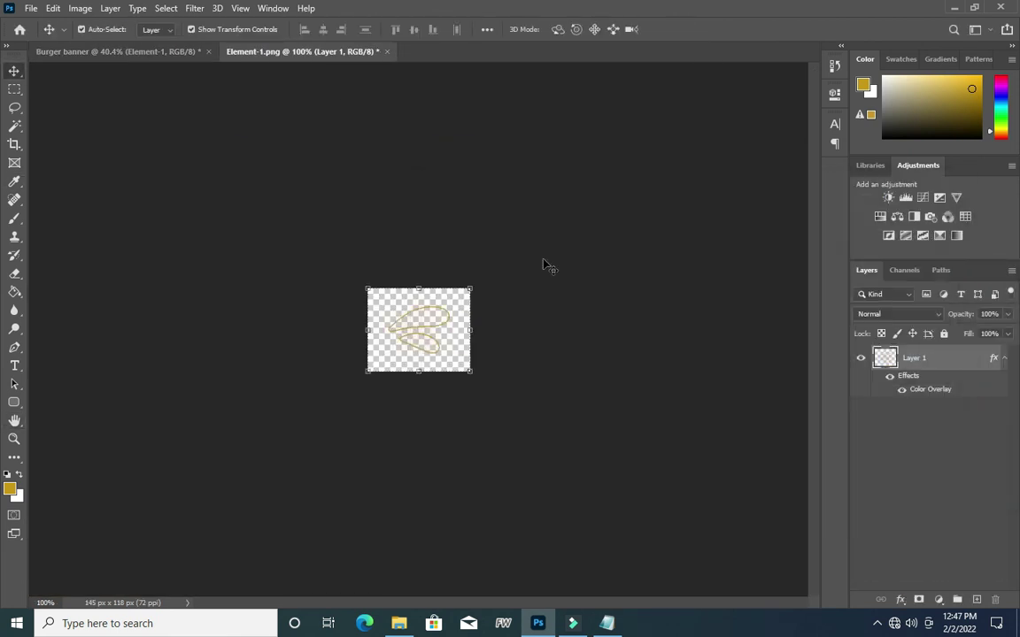
key("ctrl+s")
key("ctrl+w")
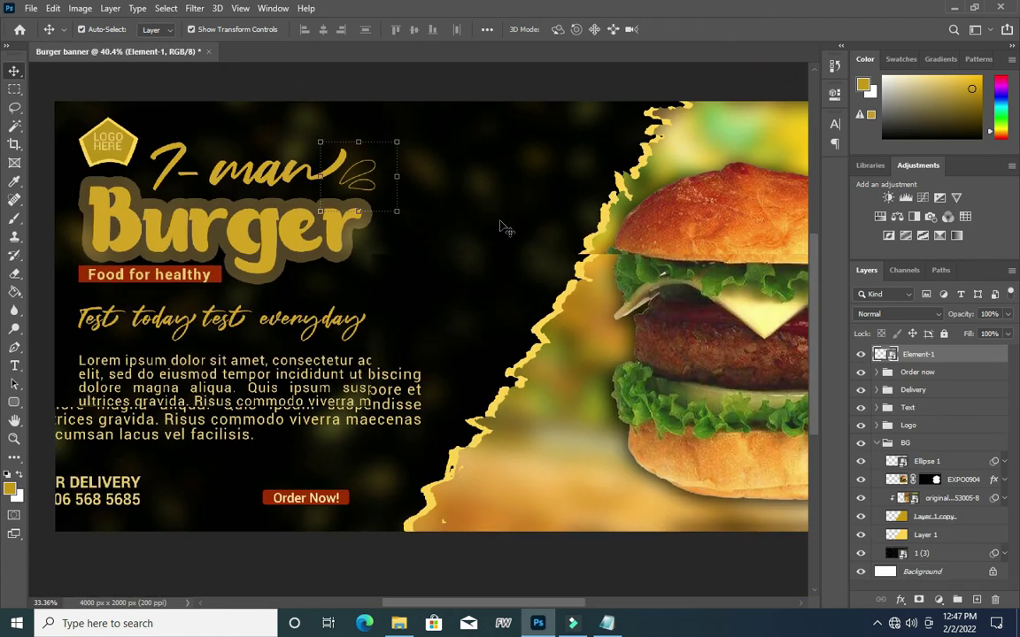
- Place the Percent BG Shape file beside the torn yellow edge and add the two-line text "20% OFF" above it
left_click(399, 623)
left_click_drag(450, 577, 567, 342)
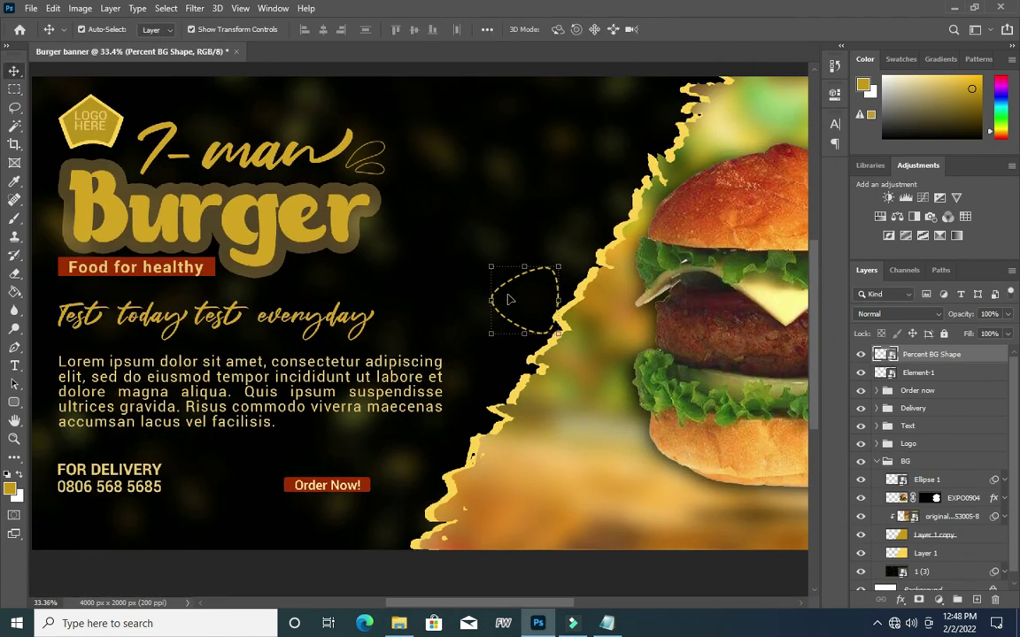
key("t")
left_click(472, 215)
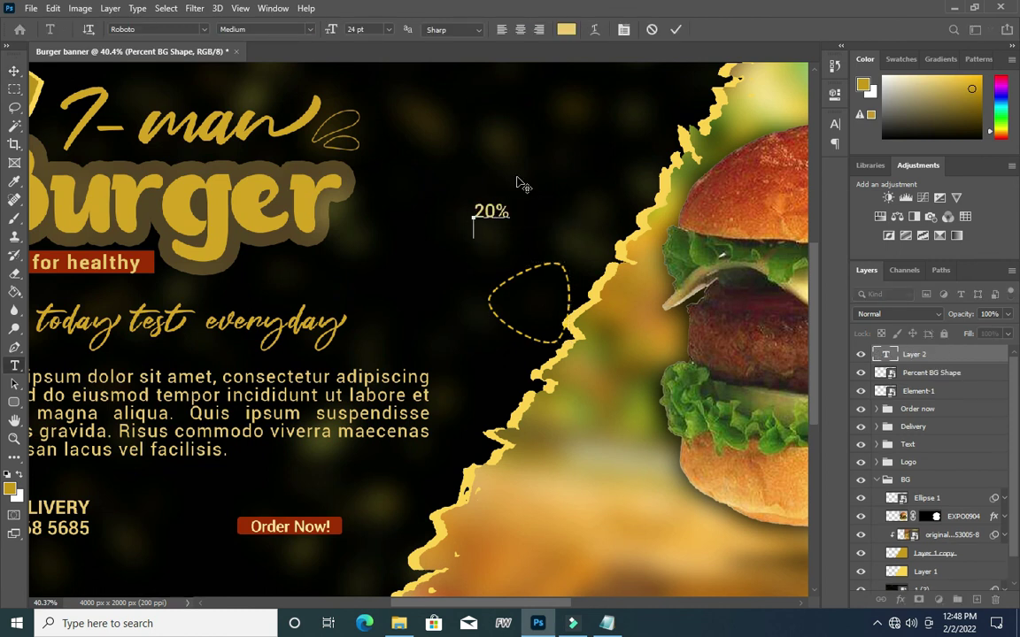
left_click(676, 28)
- Set the "20% OFF" text in Fair Prosper Regular and position it inside the dashed percent shape
left_click(204, 29)
left_click(177, 266)
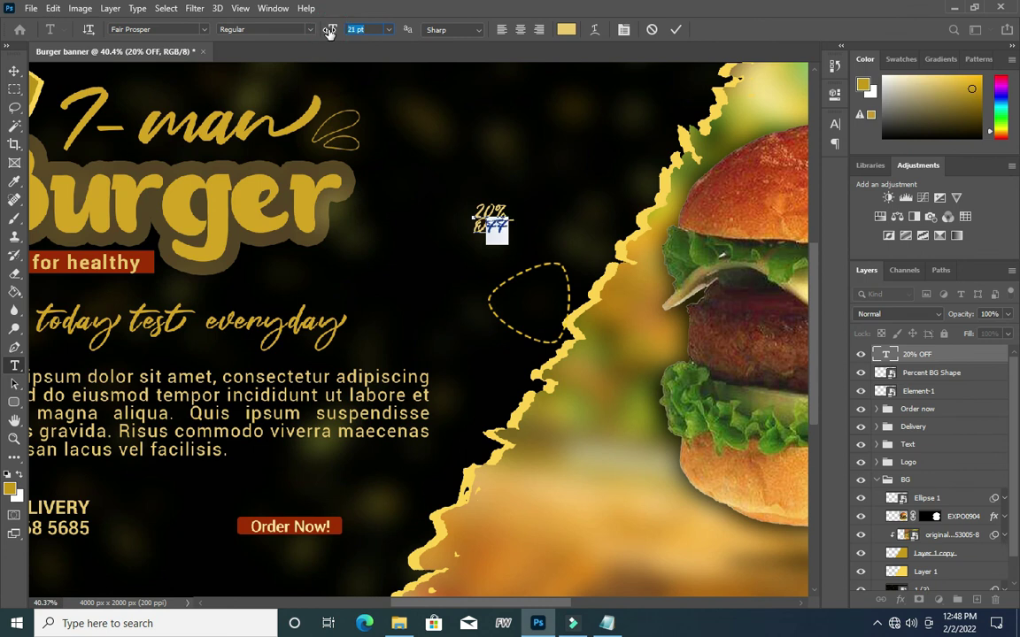
key("Escape")
key("v")
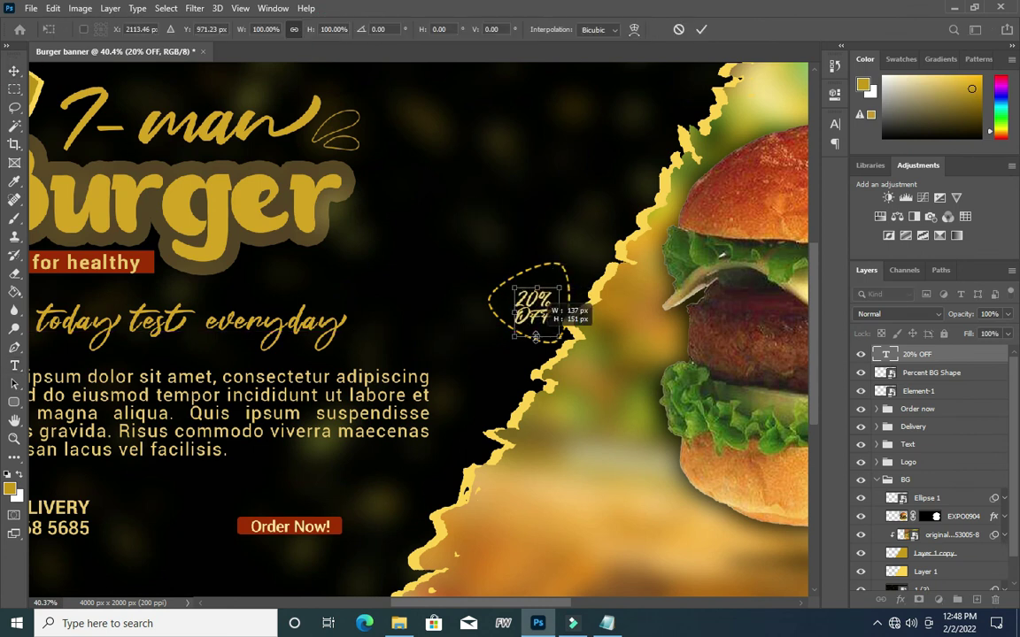
- Place the Arrow-01 file from File Explorer as a small arrow below the dashed shape, pointing up at "20% OFF"
left_click(399, 623)
left_click_drag(411, 341, 455, 530)
left_click_drag(387, 364, 468, 416)
left_click(677, 29)
scroll(677, 66, "down", 1)
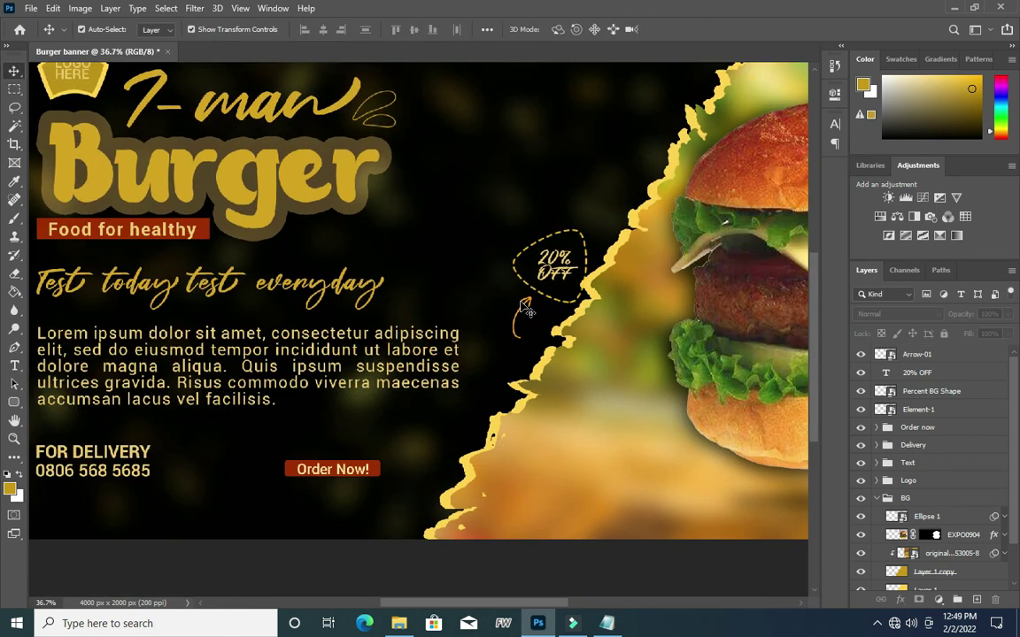
- Place the Element Retangle dot pattern from File Explorer near the banner's upper edge, beside the torn border
key("alt+Tab")
left_click_drag(471, 325, 611, 107)
left_click_drag(573, 141, 607, 137)
key("Return")
- Recolor the Element Retangle dots gold with a Color Overlay inside their smart object and close that file
double_click(885, 353)
double_click(947, 359)
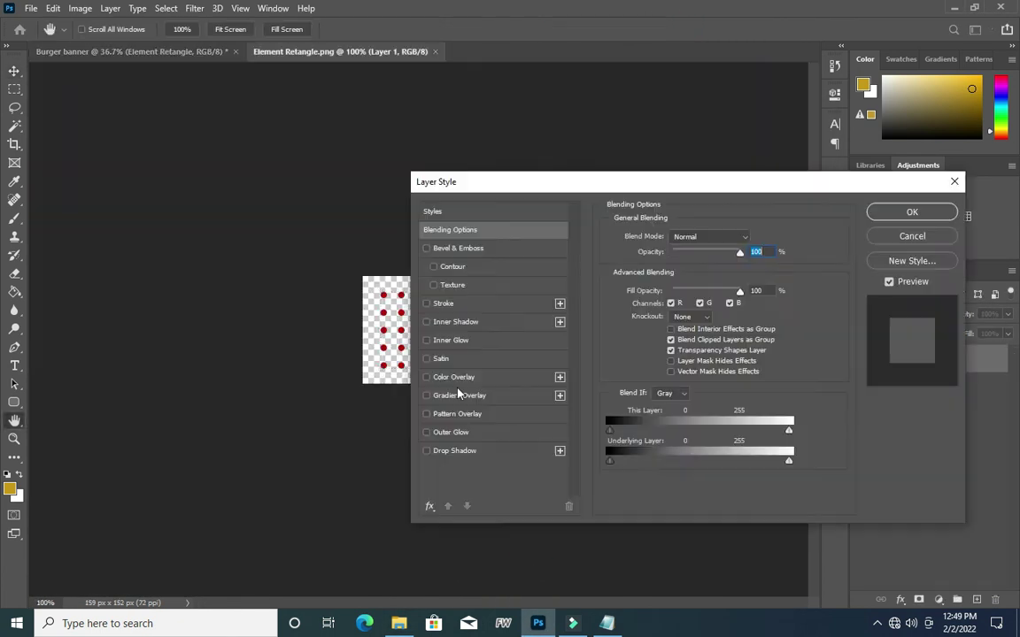
left_click(911, 210)
left_click(443, 48)
left_click(416, 223)
key("ctrl+w")
- Duplicate the gold dot pattern so one sits near the banner's upper edge and one over the lower part of the photo
key("ctrl+t")
left_click_drag(621, 168, 557, 549)
key("Return")
key("ctrl+j")
key("ctrl+t")
- Place the Element water wave graphic as a small accent directly above "FOR DELIVERY"
scroll(557, 544, "down", 3)
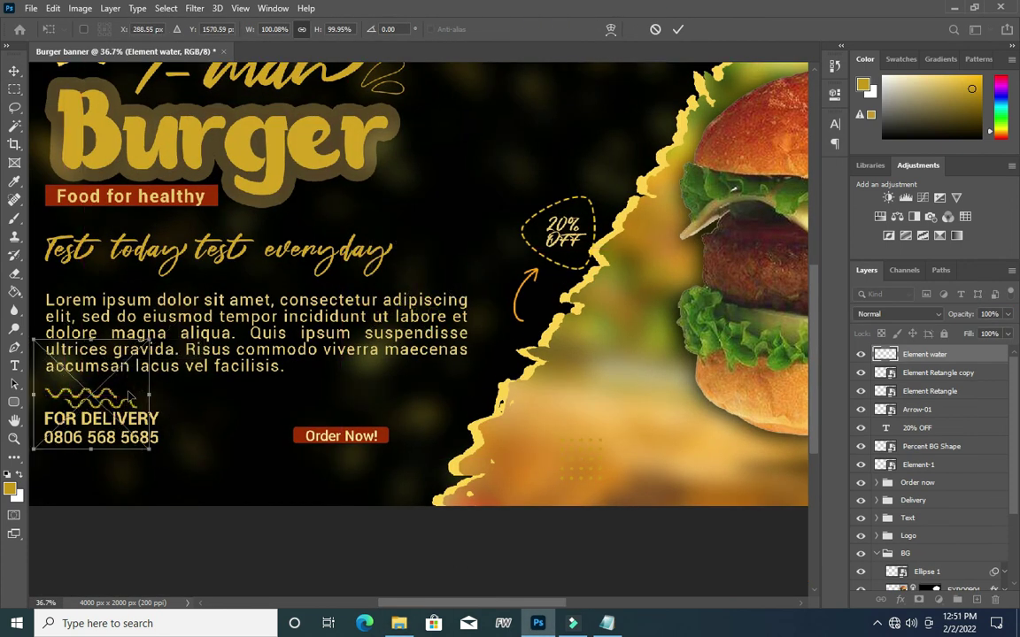
key("Return")
left_click_drag(493, 232, 630, 177)
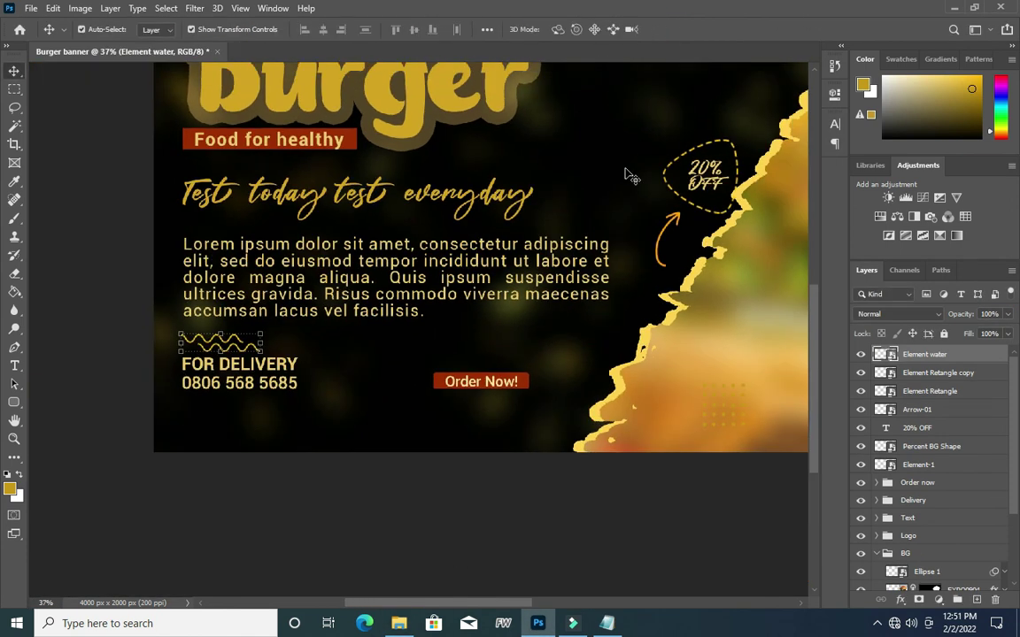
- Nudge the Delivery group down about 50 px to make room for the wave accent
left_click(913, 500)
key("shift+Down")
key("shift+Down")
key("shift+Down")
key("shift+Down")
key("shift+Down")
- Nudge the Order now group down about 50 px to line up with the delivery text
left_click(916, 482)
key("shift+Down")
key("shift+Down")
key("shift+Down")
key("shift+Down")
key("shift+Down")
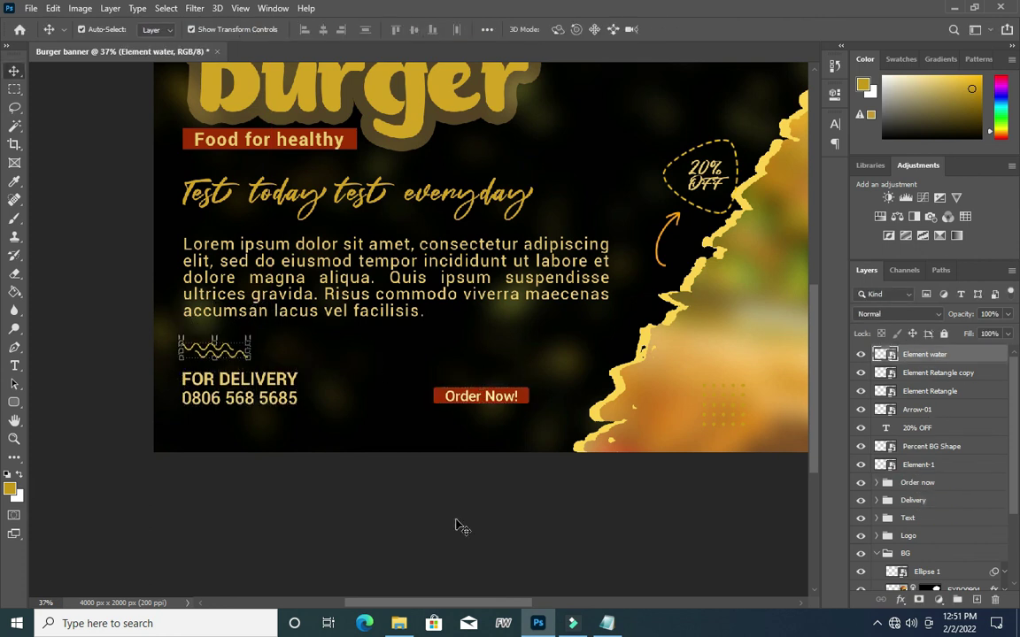
scroll(390, 265, "down", 3)
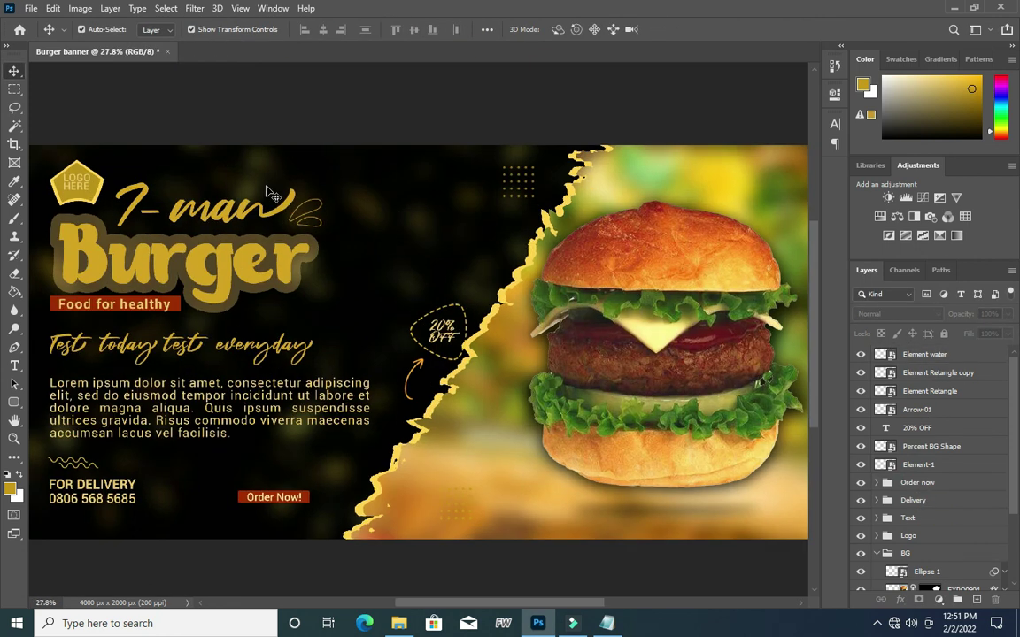